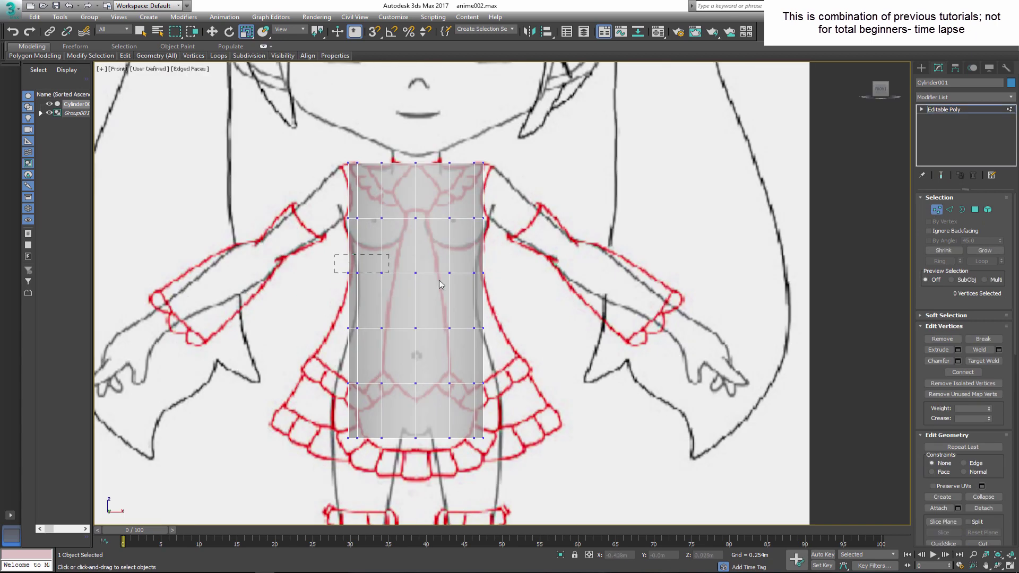
Scale the cylinder's middle and lower vertex rows horizontally in the front view to fit the waist and hips of the reference.
{"action": "left_click_drag", "start_coordinate": [474, 281], "coordinate": [459, 282]}
{"action": "middle_click_drag", "start_coordinate": [459, 282], "coordinate": [398, 182]}
{"action": "left_click_drag", "start_coordinate": [274, 212], "coordinate": [446, 244]}
{"action": "left_click_drag", "start_coordinate": [412, 228], "coordinate": [406, 227]}
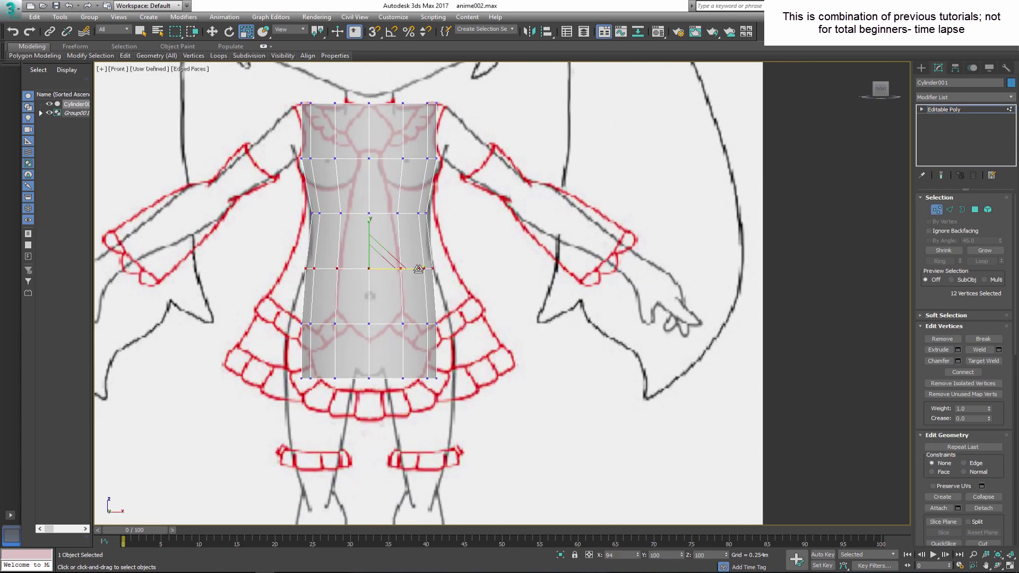
{"action": "left_click_drag", "start_coordinate": [274, 268], "coordinate": [446, 303]}
{"action": "left_click_drag", "start_coordinate": [406, 283], "coordinate": [419, 283]}
{"action": "left_click_drag", "start_coordinate": [272, 313], "coordinate": [440, 336]}
In the left view, narrow the top vertex row to about 57% and fit the row below it to the chest, lowering it slightly.
{"action": "key", "text": "l"}
{"action": "middle_click_drag", "start_coordinate": [393, 201], "coordinate": [392, 269]}
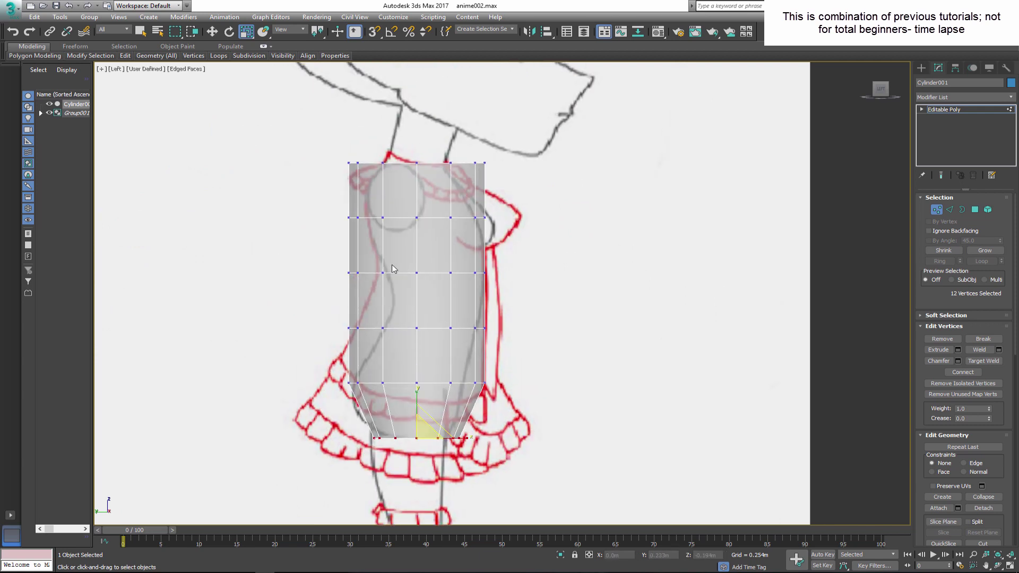
{"action": "left_click_drag", "start_coordinate": [469, 163], "coordinate": [442, 165]}
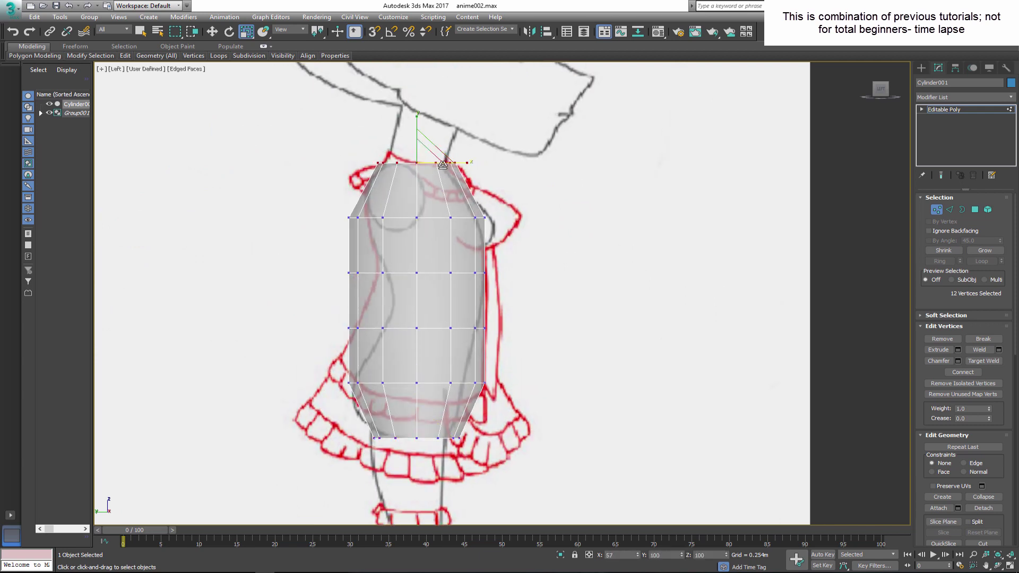
{"action": "mouse_move", "coordinate": [471, 218]}
{"action": "left_mouse_down"}
{"action": "mouse_move", "coordinate": [448, 219]}
{"action": "mouse_move", "coordinate": [471, 218]}
{"action": "left_mouse_up"}
{"action": "key", "text": "w"}
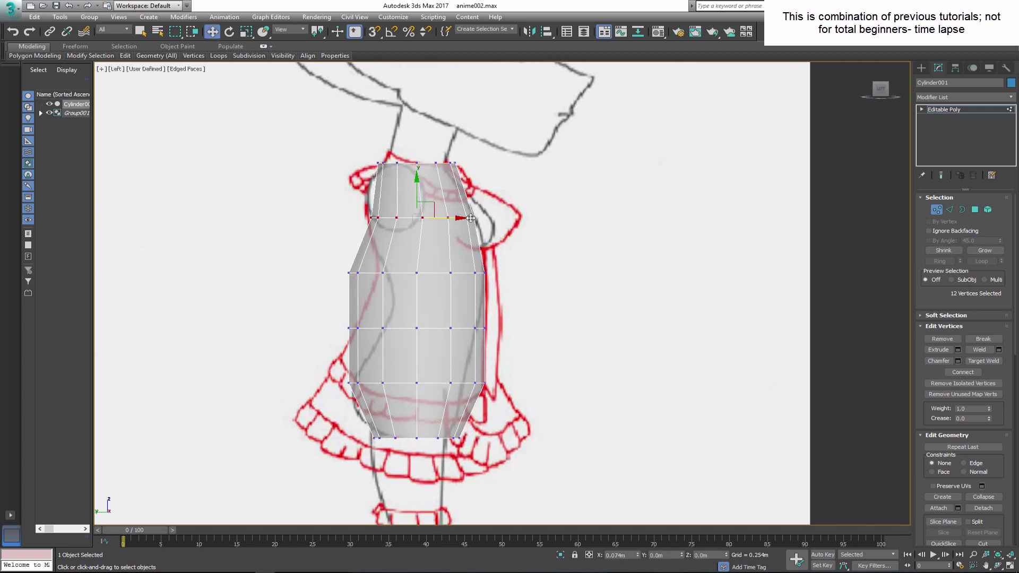
{"action": "left_click_drag", "start_coordinate": [429, 181], "coordinate": [429, 194]}
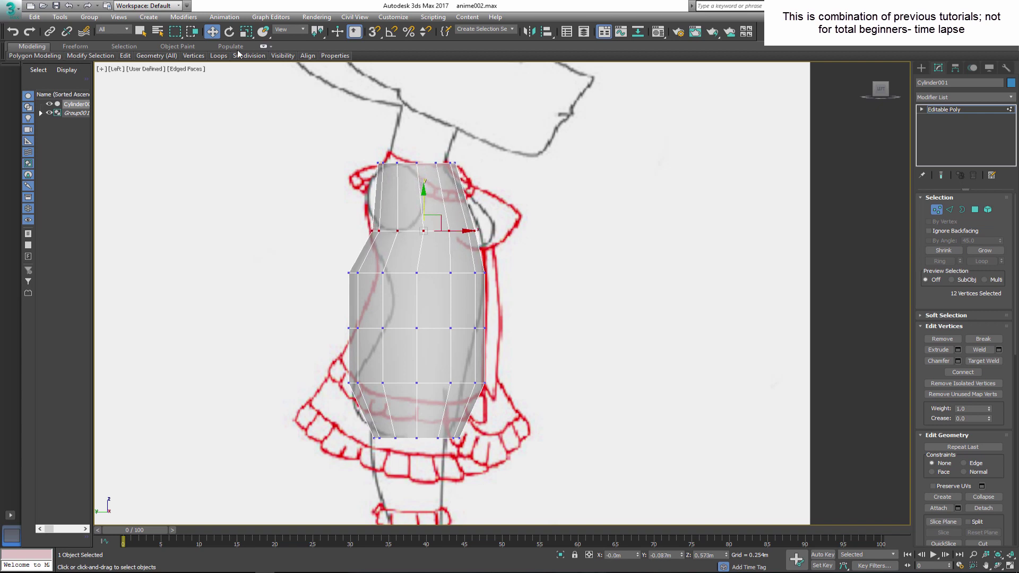
Scale and shift the third vertex row, just below the chest, to match the side profile.
{"action": "key", "text": "r"}
{"action": "left_click_drag", "start_coordinate": [496, 293], "coordinate": [496, 292]}
{"action": "mouse_move", "coordinate": [470, 272]}
{"action": "left_mouse_down"}
{"action": "mouse_move", "coordinate": [450, 272]}
{"action": "mouse_move", "coordinate": [480, 273]}
{"action": "left_mouse_up"}
{"action": "key", "text": "w"}
{"action": "middle_click_drag", "start_coordinate": [404, 318], "coordinate": [392, 295]}
Scale and shift the lower waist and hip vertex rows to follow the curve of the back and belly in the side view.
{"action": "left_click_drag", "start_coordinate": [321, 295], "coordinate": [449, 304]}
{"action": "key", "text": "r"}
{"action": "key", "text": "w"}
{"action": "left_click_drag", "start_coordinate": [451, 304], "coordinate": [462, 305]}
{"action": "key", "text": "r"}
{"action": "left_click_drag", "start_coordinate": [312, 338], "coordinate": [451, 371]}
{"action": "left_click", "coordinate": [213, 33]}
{"action": "key", "text": "r"}
Insert an edge loop around the waist and fit it to the side profile.
{"action": "key", "text": "2"}
{"action": "scroll", "coordinate": [326, 277], "scroll_direction": "up", "scroll_amount": 3}
{"action": "left_click", "coordinate": [486, 275]}
{"action": "key", "text": "alt+r"}
{"action": "left_click", "coordinate": [998, 383]}
{"action": "left_click", "coordinate": [518, 336]}
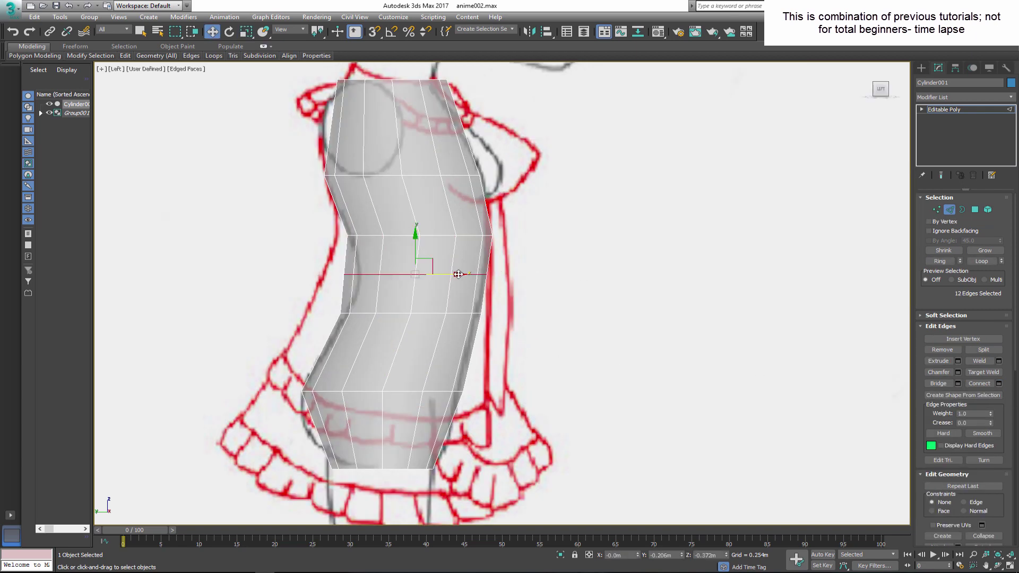
{"action": "middle_click_drag", "start_coordinate": [425, 275], "coordinate": [424, 257]}
Tilt the vertex row below the waist downward toward the belly and scale its width to about 95%.
{"action": "key", "text": "1"}
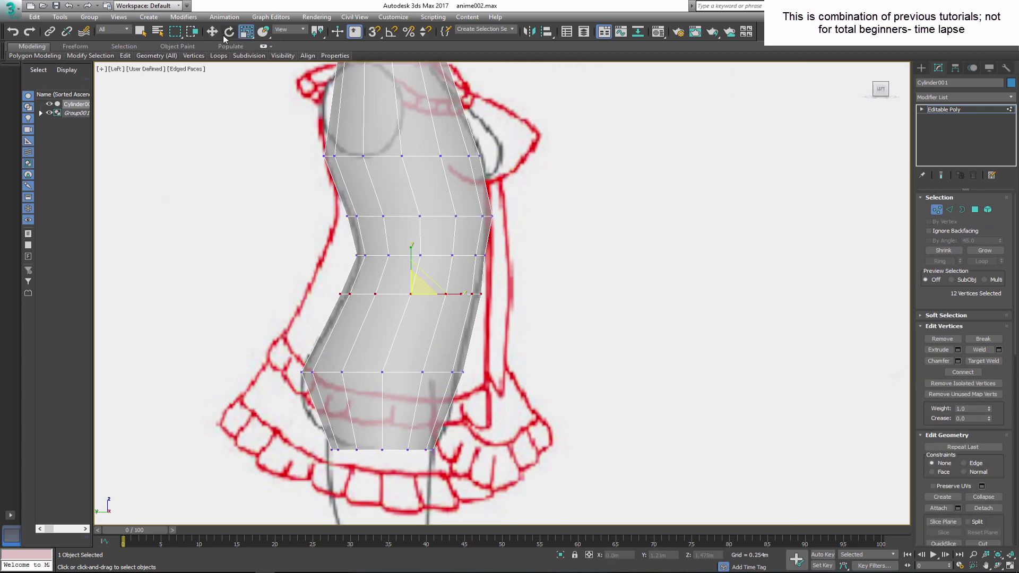
{"action": "key", "text": "e"}
{"action": "left_click_drag", "start_coordinate": [444, 277], "coordinate": [411, 313]}
{"action": "key", "text": "w"}
{"action": "key", "text": "r"}
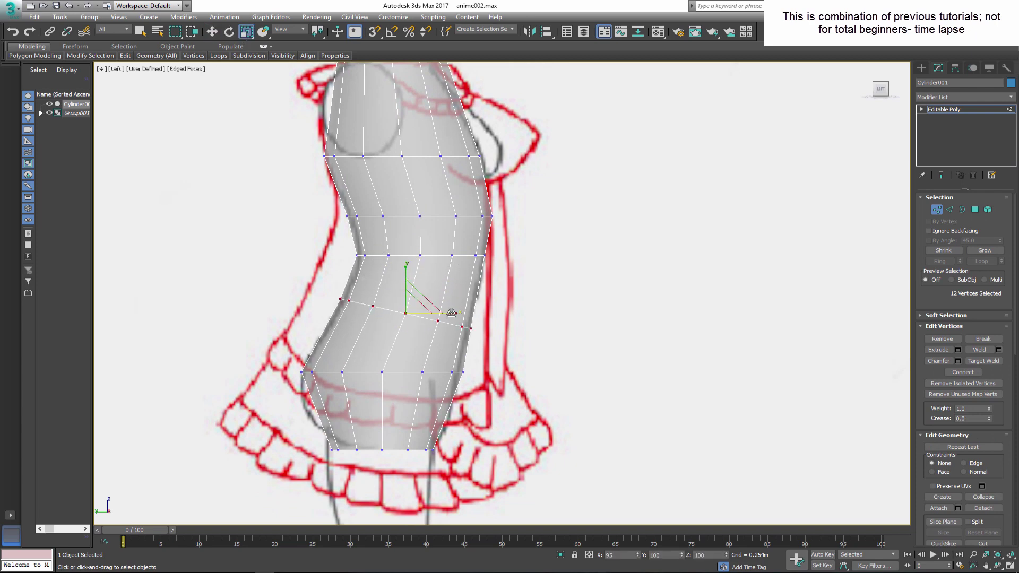
Tilt the vertex row above the waist upward toward the front and raise it to follow the torso's curve.
{"action": "middle_click_drag", "start_coordinate": [369, 219], "coordinate": [370, 285]}
{"action": "left_click", "coordinate": [228, 31]}
{"action": "left_click", "coordinate": [213, 31]}
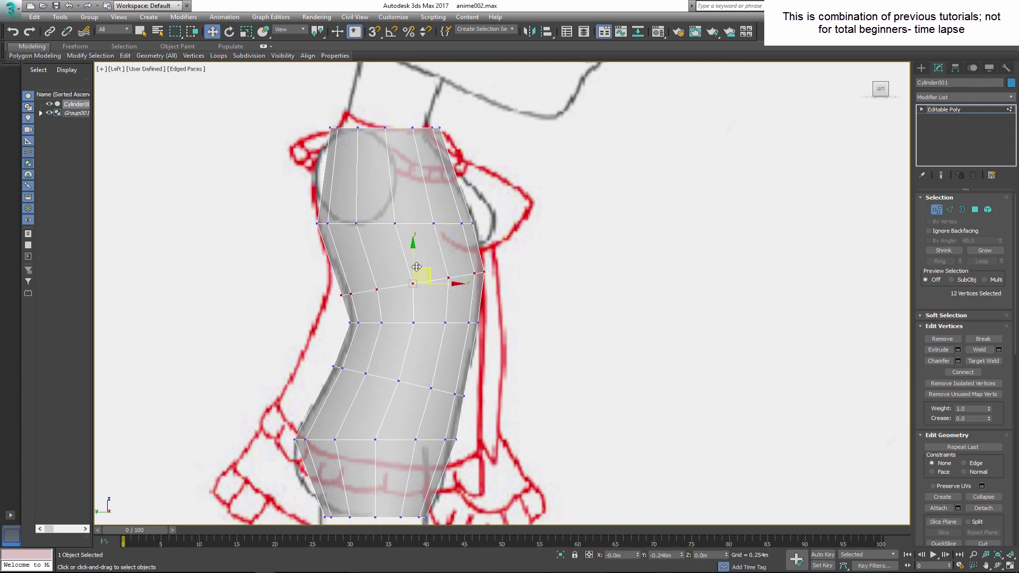
{"action": "left_click_drag", "start_coordinate": [413, 284], "coordinate": [413, 265]}
Insert a single edge loop across the upper chest and tilt the top vertex row to match the neckline.
{"action": "middle_click_drag", "start_coordinate": [425, 239], "coordinate": [456, 334]}
{"action": "key", "text": "2"}
{"action": "left_click", "coordinate": [484, 236]}
{"action": "key", "text": "ctrl+shift+e"}
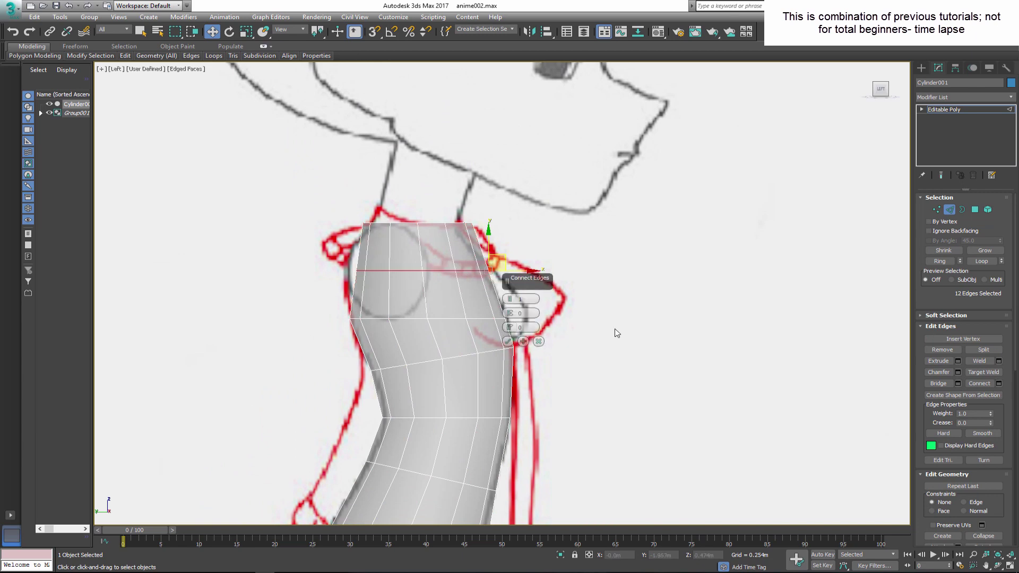
{"action": "key", "text": "1"}
{"action": "left_click_drag", "start_coordinate": [363, 193], "coordinate": [463, 215]}
{"action": "key", "text": "e"}
Insert an edge loop between the two lowest hip rows and widen it to about 110% to round the buttocks.
{"action": "middle_click_drag", "start_coordinate": [467, 318], "coordinate": [420, 97]}
{"action": "key", "text": "2"}
{"action": "left_click", "coordinate": [324, 353]}
{"action": "left_click", "coordinate": [939, 261]}
{"action": "left_click", "coordinate": [979, 383]}
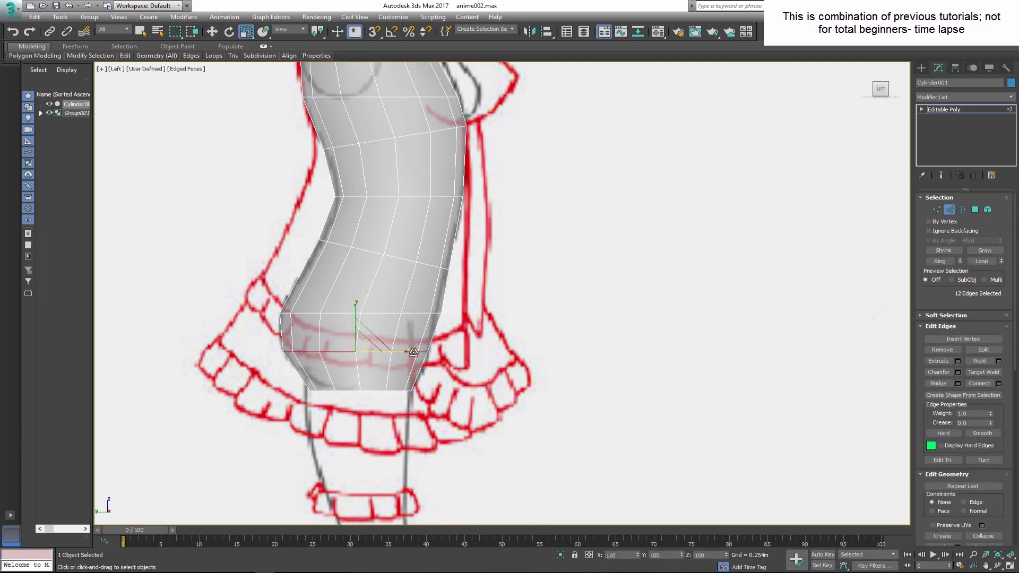
In the front view, narrow the top two vertex rows to the shoulders and adjust the height of the chest row.
{"action": "key", "text": "f"}
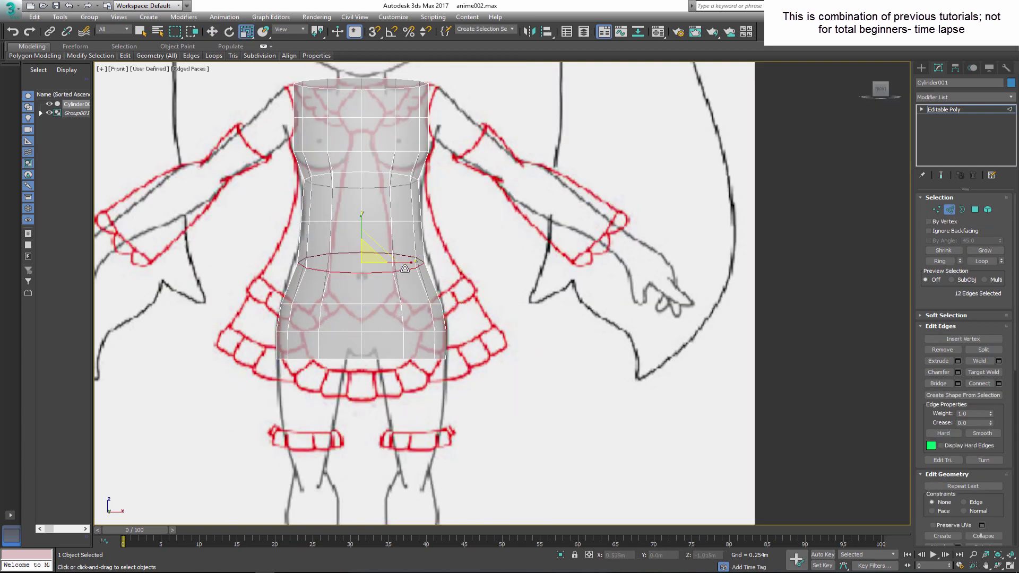
{"action": "middle_click_drag", "start_coordinate": [421, 244], "coordinate": [466, 355]}
{"action": "left_click", "coordinate": [936, 212]}
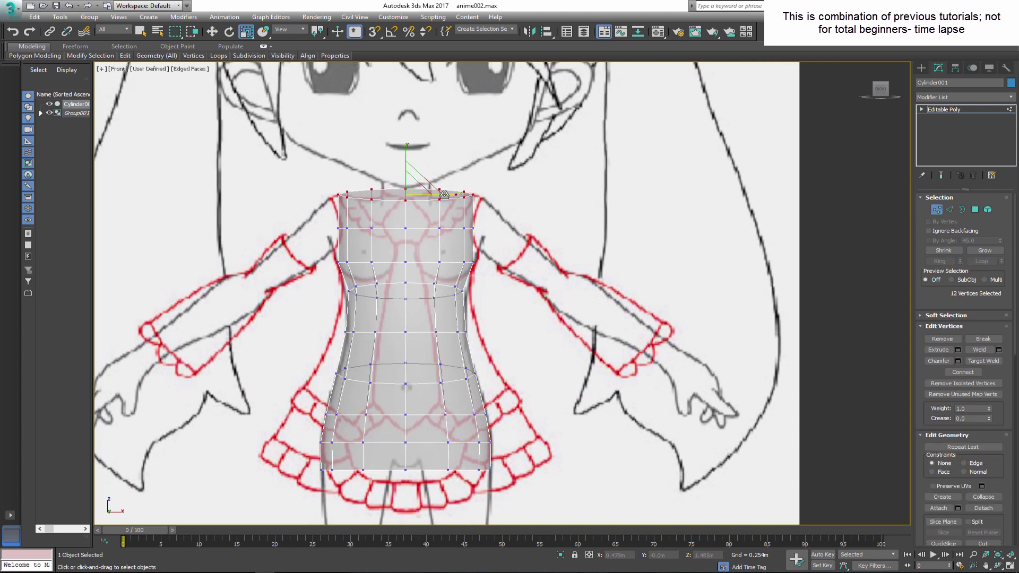
{"action": "left_click_drag", "start_coordinate": [452, 195], "coordinate": [413, 224]}
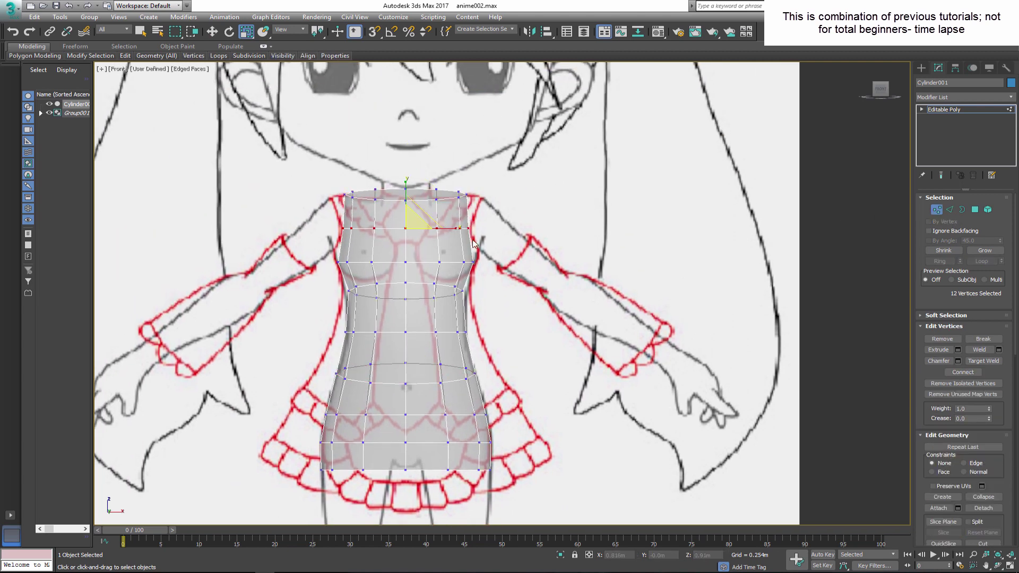
{"action": "middle_click_drag", "start_coordinate": [407, 272], "coordinate": [415, 281]}
{"action": "left_click", "coordinate": [216, 37]}
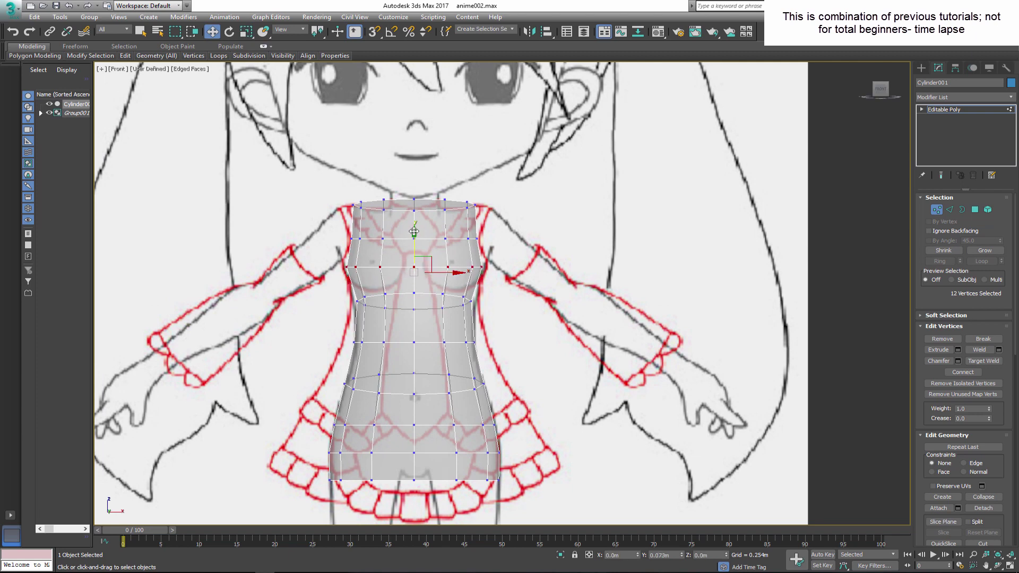
Reposition the upper-back vertices in the left view to fit the reference's back outline.
{"action": "key", "text": "l"}
{"action": "left_click", "coordinate": [492, 265]}
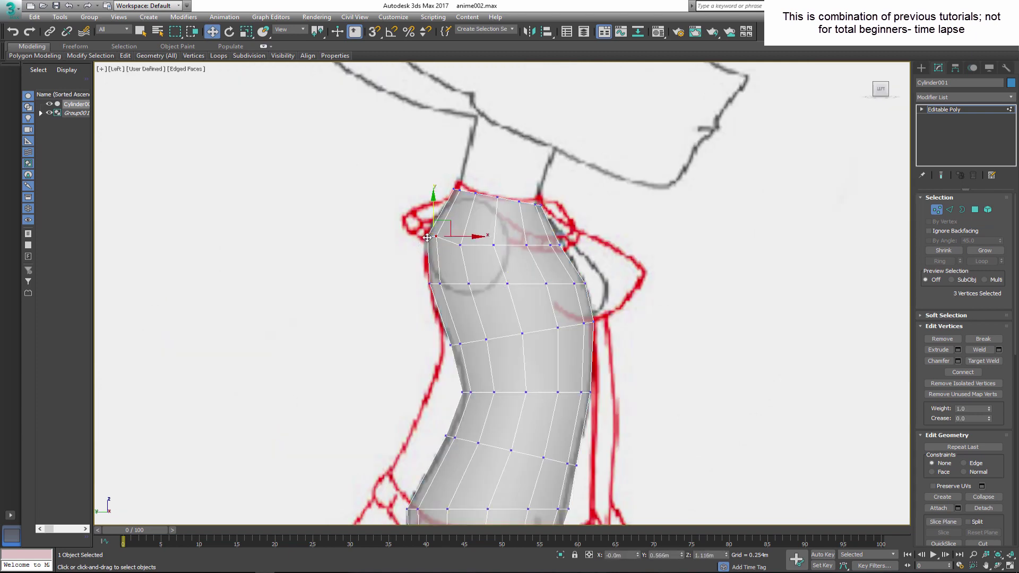
{"action": "left_click_drag", "start_coordinate": [504, 236], "coordinate": [504, 266]}
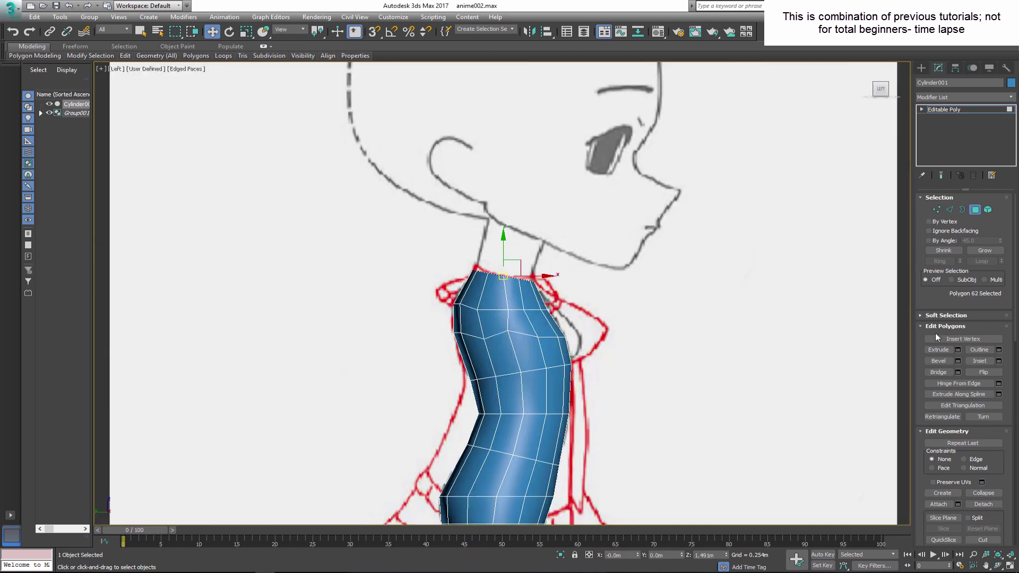
Extrude the torso's top cap about 0.66 m for the neck and tilt the cap about 10 degrees to the jawline.
{"action": "left_click", "coordinate": [957, 349]}
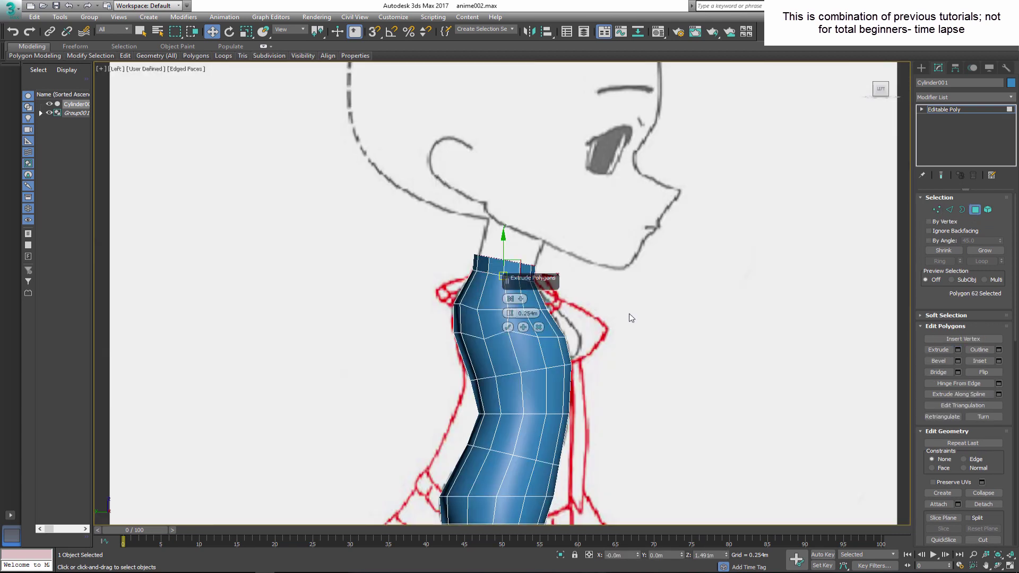
{"action": "left_click_drag", "start_coordinate": [517, 296], "coordinate": [517, 287]}
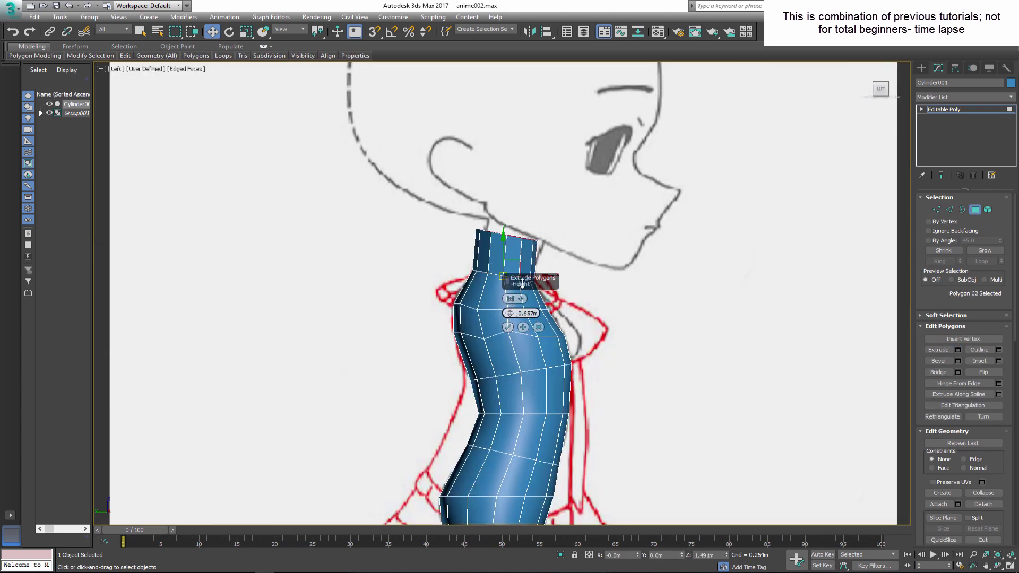
{"action": "left_click", "coordinate": [508, 327]}
{"action": "left_click_drag", "start_coordinate": [548, 237], "coordinate": [541, 212]}
{"action": "left_click", "coordinate": [229, 32]}
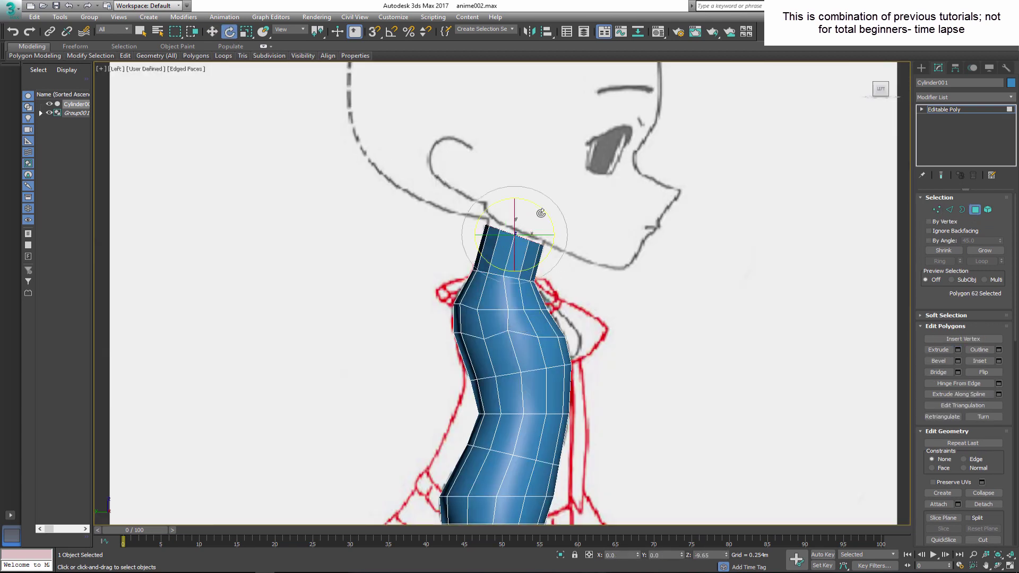
{"action": "key", "text": "w"}
Make the mesh see-through in the front view and scale the top cap down to the neck's width.
{"action": "key", "text": "f"}
{"action": "key", "text": "alt+x"}
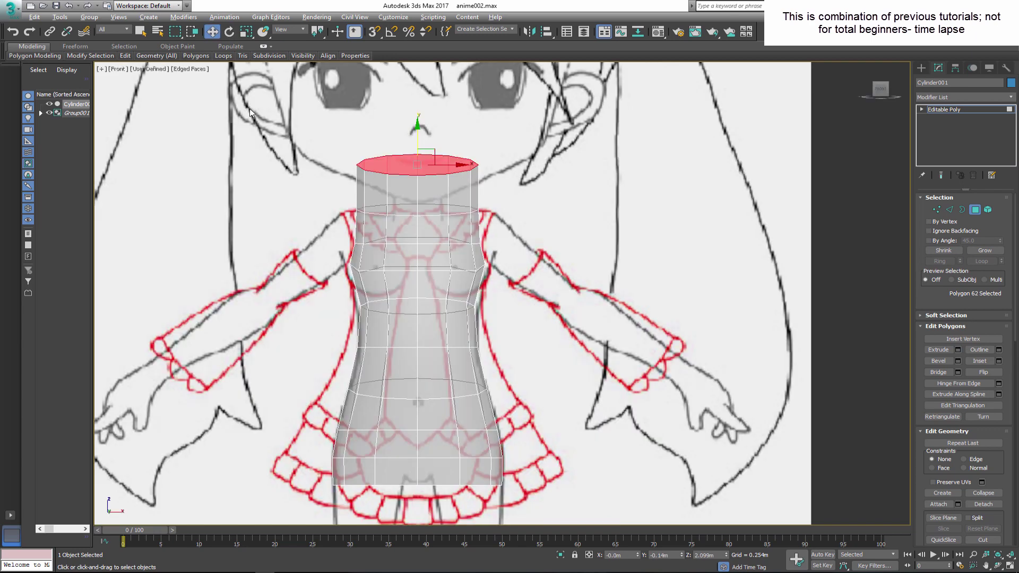
{"action": "left_click", "coordinate": [246, 32]}
{"action": "left_click_drag", "start_coordinate": [448, 164], "coordinate": [436, 168]}
Insert an edge loop around the neck, lower it to the neck's base and narrow it to the neck's width.
{"action": "key", "text": "2"}
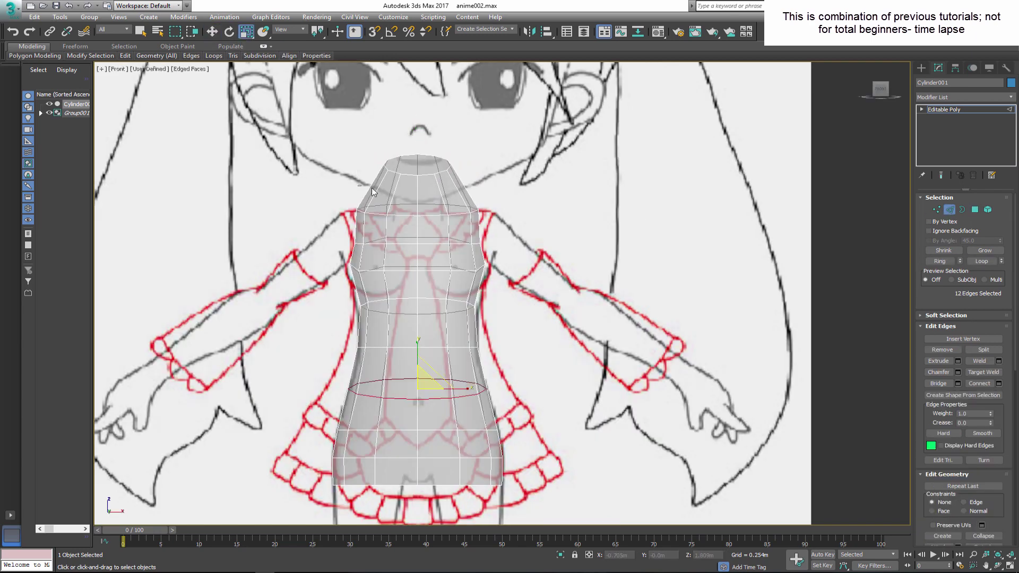
{"action": "double_click", "coordinate": [466, 183]}
{"action": "right_click", "coordinate": [509, 279]}
{"action": "key", "text": "w"}
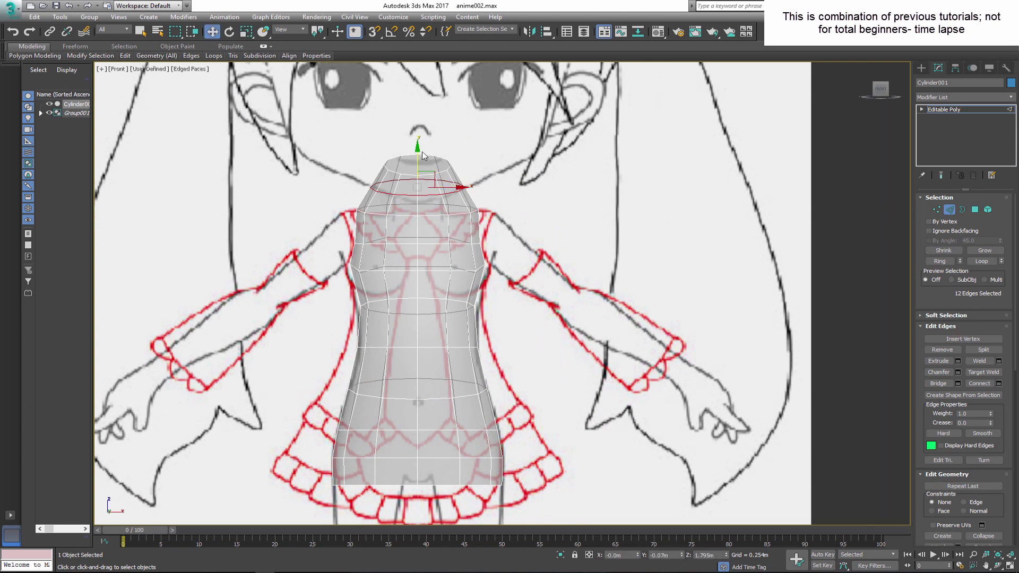
{"action": "left_click_drag", "start_coordinate": [417, 152], "coordinate": [417, 165]}
{"action": "left_click", "coordinate": [246, 31]}
{"action": "left_click_drag", "start_coordinate": [466, 200], "coordinate": [448, 200]}
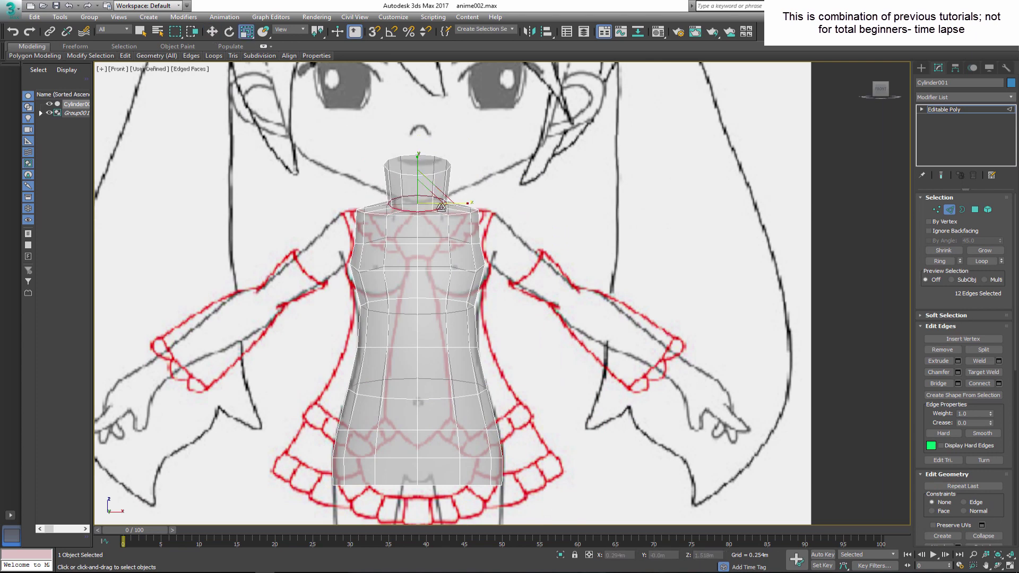
Add a mid-neck edge loop scaled to about 91% and shift the loop at the neck's base to fit the side outline.
{"action": "key", "text": "1"}
{"action": "key", "text": "2"}
{"action": "key", "text": "l"}
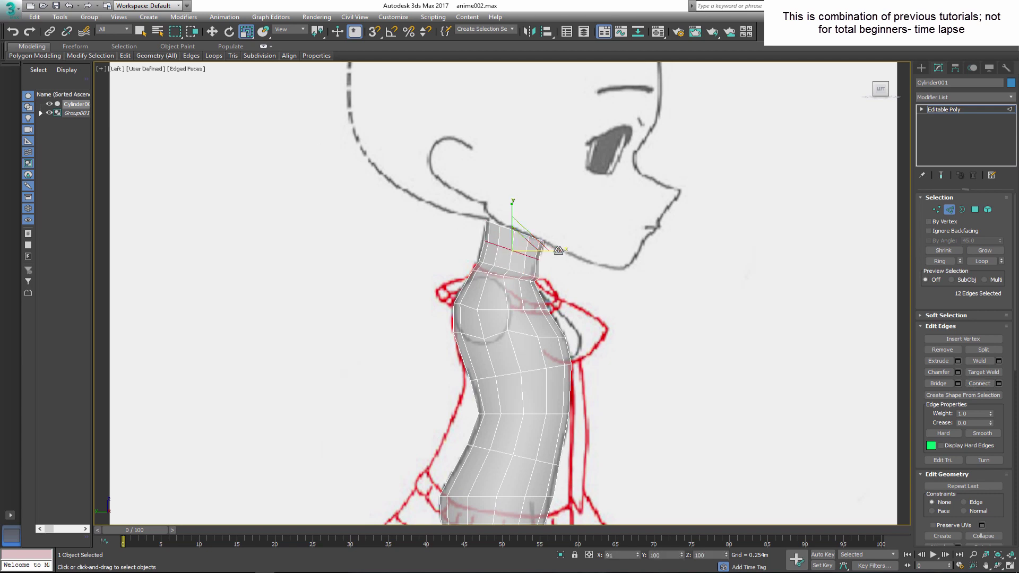
{"action": "scroll", "coordinate": [547, 213], "scroll_direction": "up", "scroll_amount": 5}
{"action": "key", "text": "w"}
{"action": "left_click_drag", "start_coordinate": [526, 284], "coordinate": [523, 284]}
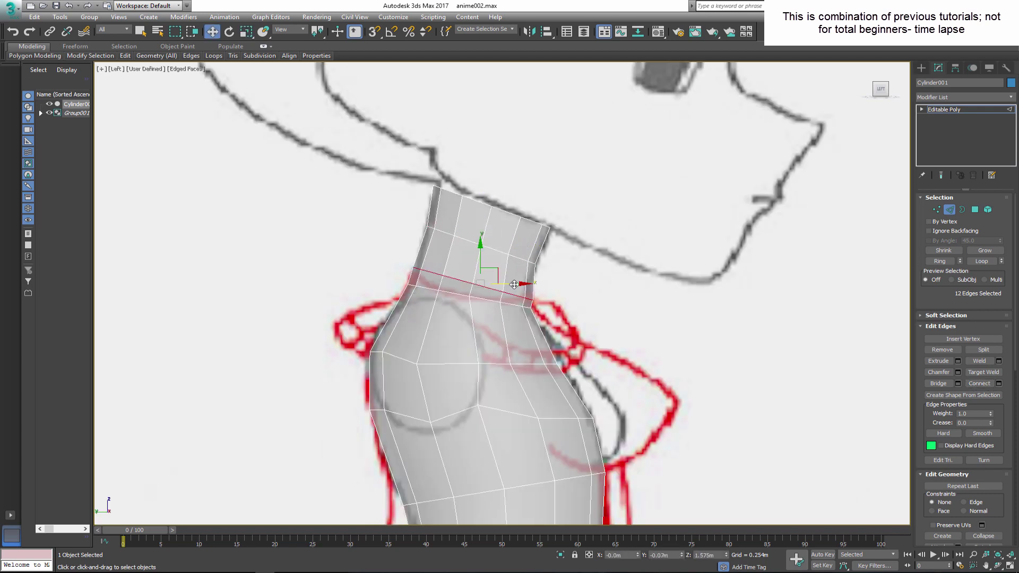
Move the back and front vertices at the base of the neck to match the reference's side outline.
{"action": "key", "text": "1"}
{"action": "key", "text": "r"}
{"action": "middle_click_drag", "start_coordinate": [523, 285], "coordinate": [439, 276]}
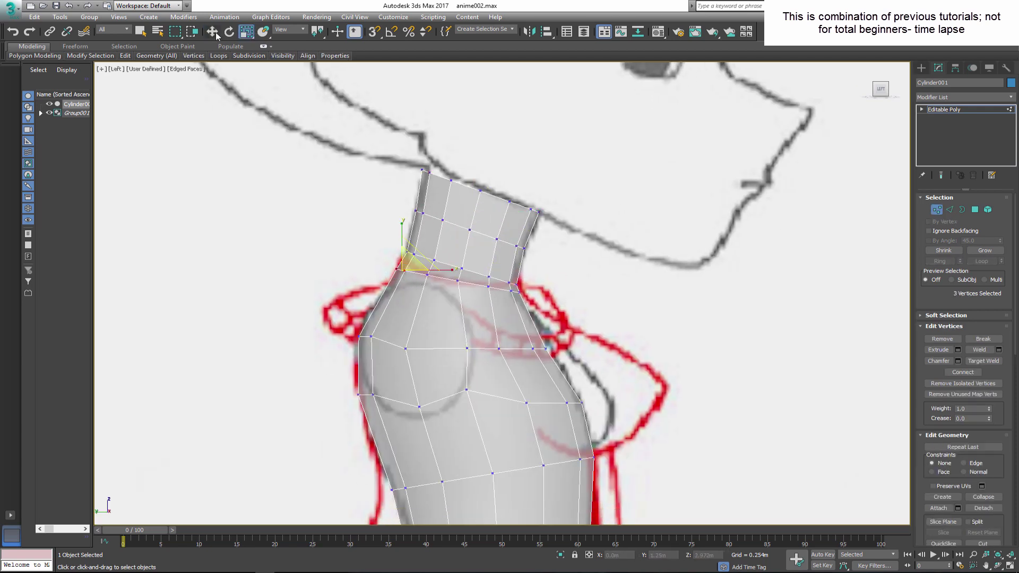
{"action": "left_click", "coordinate": [212, 32]}
{"action": "left_click_drag", "start_coordinate": [396, 245], "coordinate": [390, 245]}
{"action": "left_click_drag", "start_coordinate": [463, 282], "coordinate": [497, 300]}
Reposition the shoulder and upper-back vertices in the left view so the edges follow the round arm-opening outline.
{"action": "middle_click_drag", "start_coordinate": [410, 330], "coordinate": [461, 282]}
{"action": "left_click", "coordinate": [418, 289]}
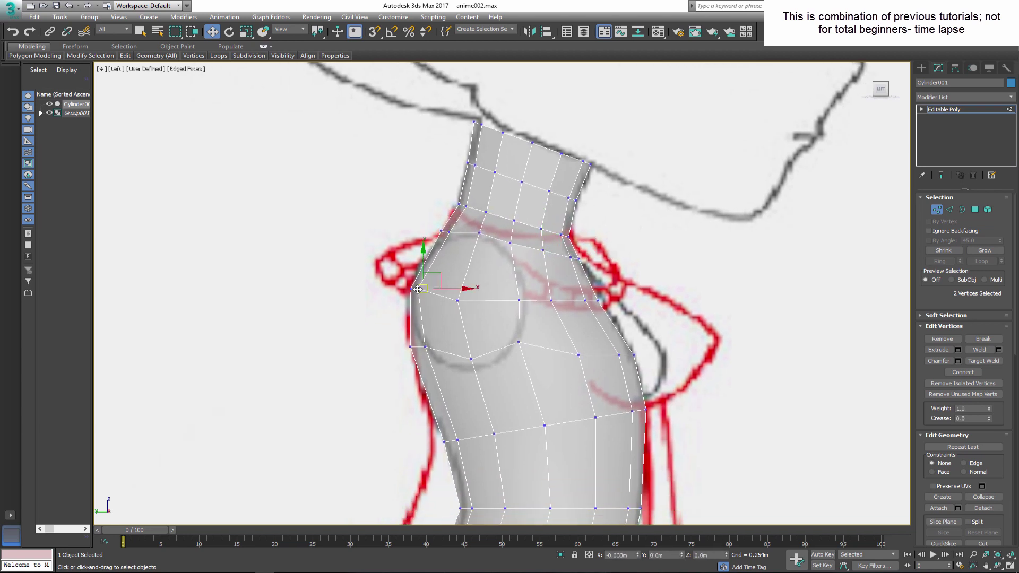
{"action": "left_click", "coordinate": [518, 301]}
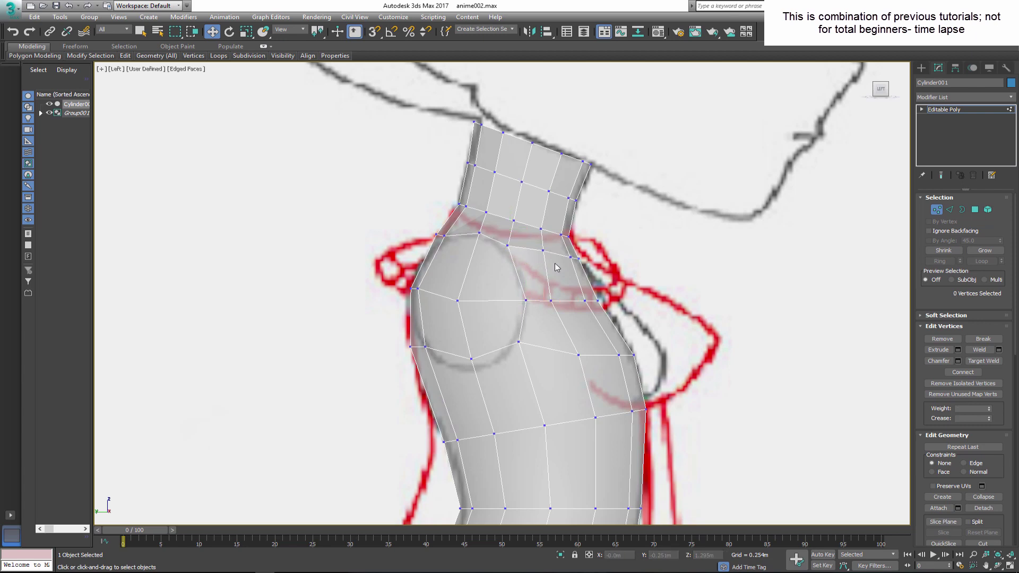
{"action": "middle_click_drag", "start_coordinate": [557, 257], "coordinate": [555, 233]}
{"action": "left_click", "coordinate": [471, 336]}
{"action": "left_click", "coordinate": [423, 322]}
{"action": "left_click_drag", "start_coordinate": [516, 317], "coordinate": [422, 329]}
Delete the left half of the torso's polygons in the front view, together with the neck's top cap.
{"action": "key", "text": "f"}
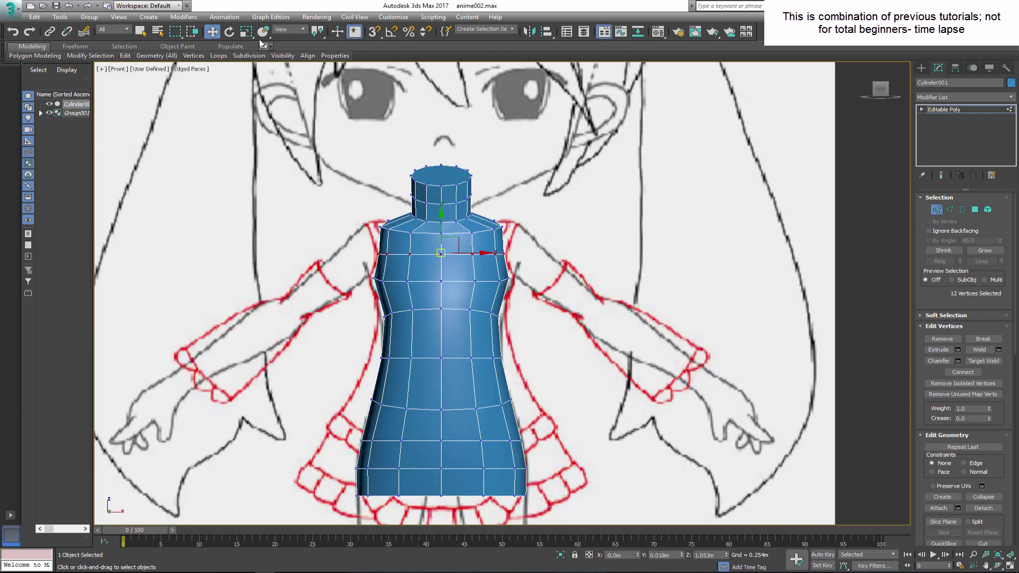
{"action": "left_click", "coordinate": [246, 31]}
{"action": "key", "text": "1"}
{"action": "scroll", "coordinate": [660, 296], "scroll_direction": "down", "scroll_amount": 3}
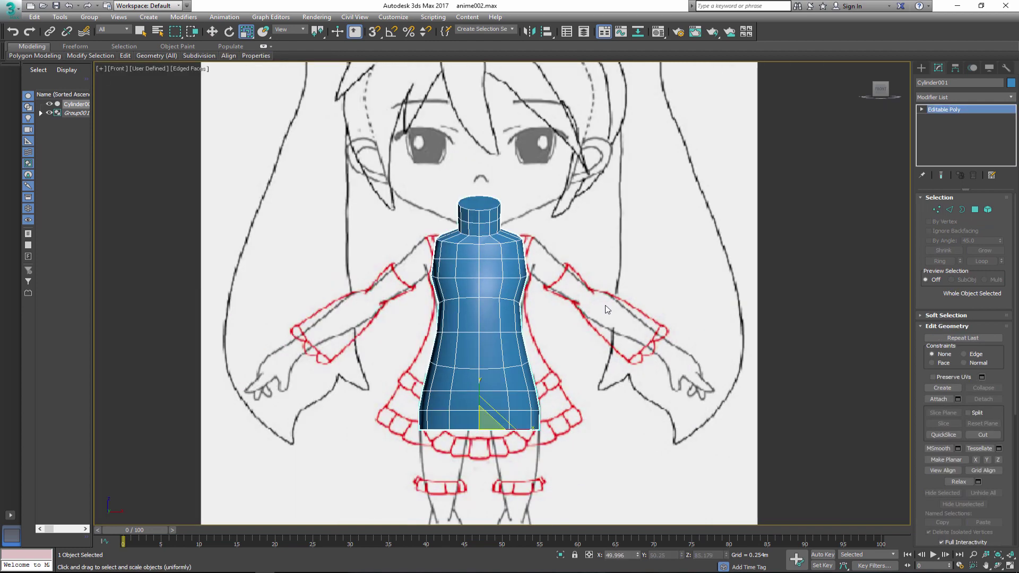
{"action": "key", "text": "4"}
{"action": "left_click_drag", "start_coordinate": [474, 461], "coordinate": [473, 460]}
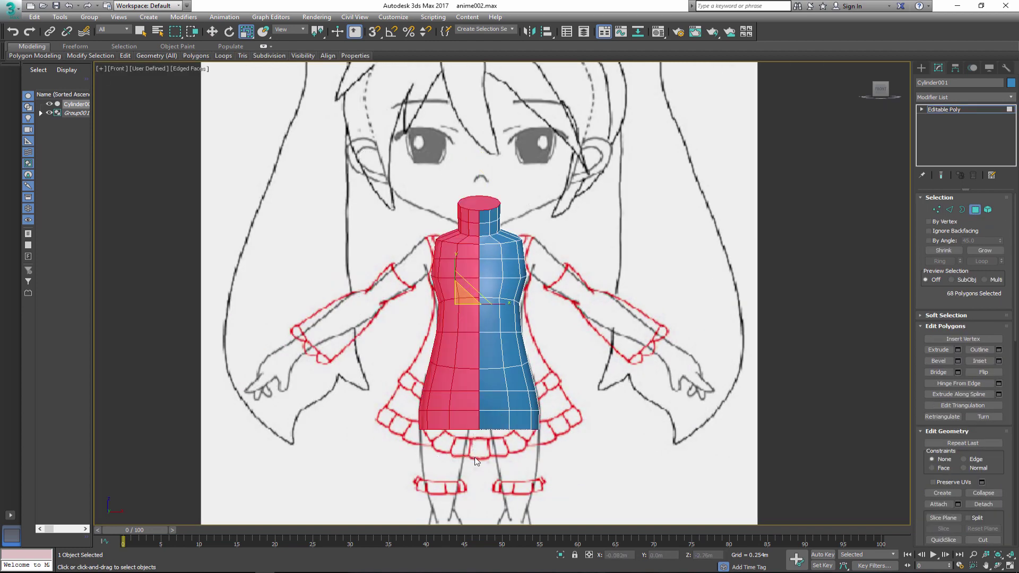
{"action": "key", "text": "Delete"}
{"action": "key", "text": "4"}
Add a Symmetry modifier mirrored on X to rebuild the torso and return to the Editable Poly level.
{"action": "left_click", "coordinate": [1011, 98]}
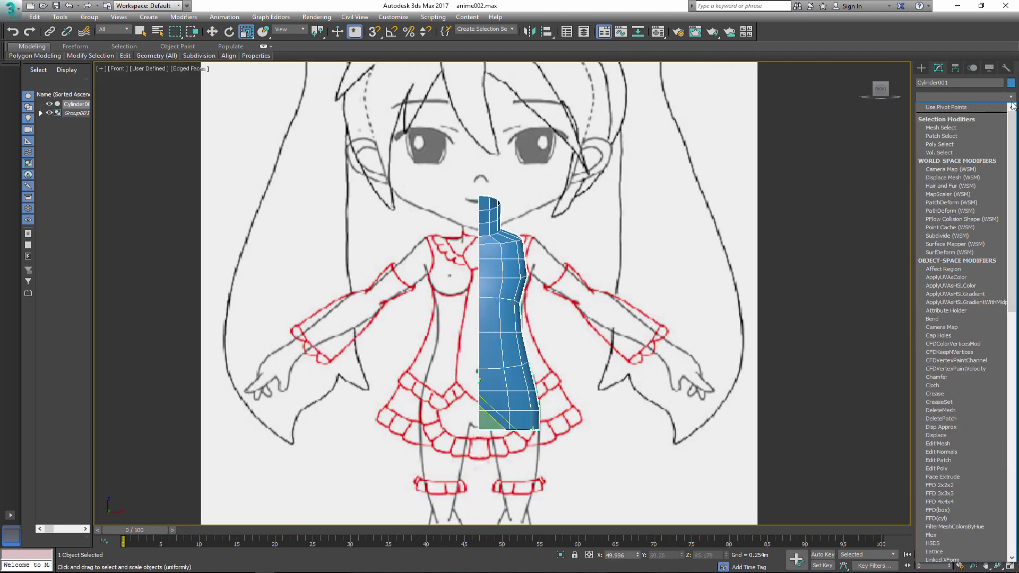
{"action": "scroll", "coordinate": [966, 345], "scroll_direction": "down", "scroll_amount": 3}
{"action": "left_click", "coordinate": [966, 406]}
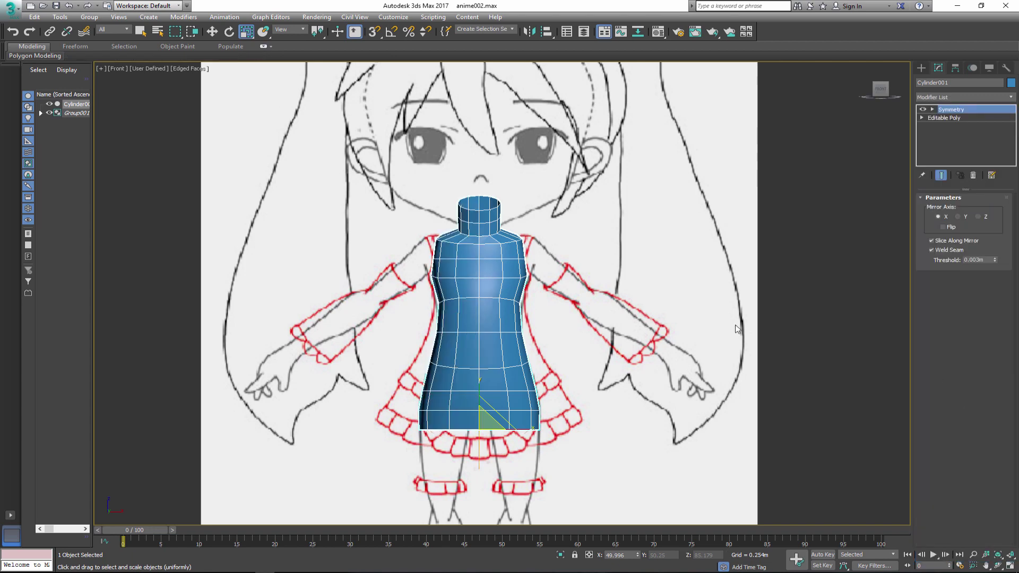
{"action": "left_click", "coordinate": [950, 117]}
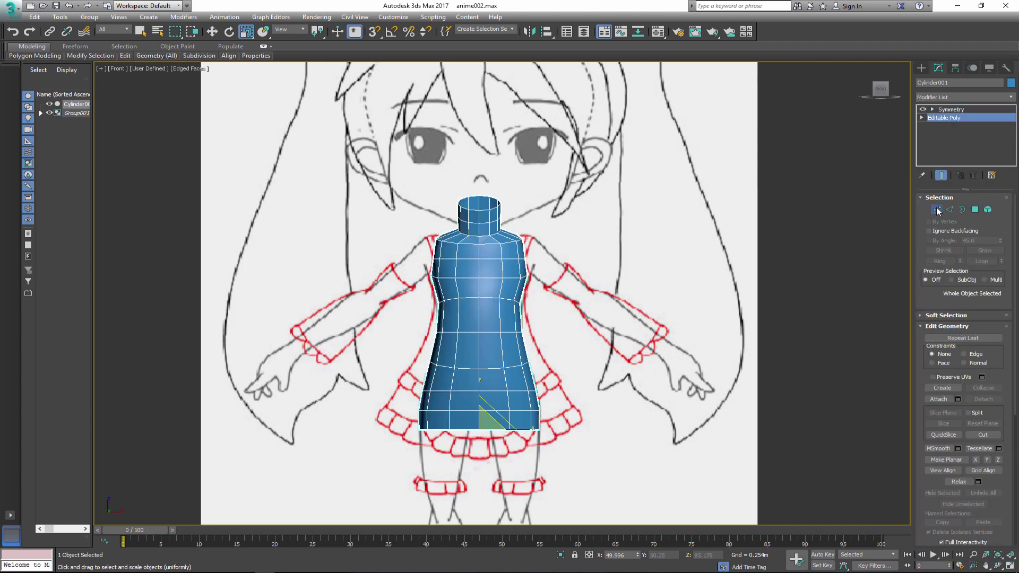
Move the lower torso's vertices in the front view to narrow the crotch and shape the leg opening along the hip outline.
{"action": "left_click", "coordinate": [937, 210]}
{"action": "middle_click_drag", "start_coordinate": [516, 227], "coordinate": [532, 254]}
{"action": "scroll", "coordinate": [526, 286], "scroll_direction": "up", "scroll_amount": 3}
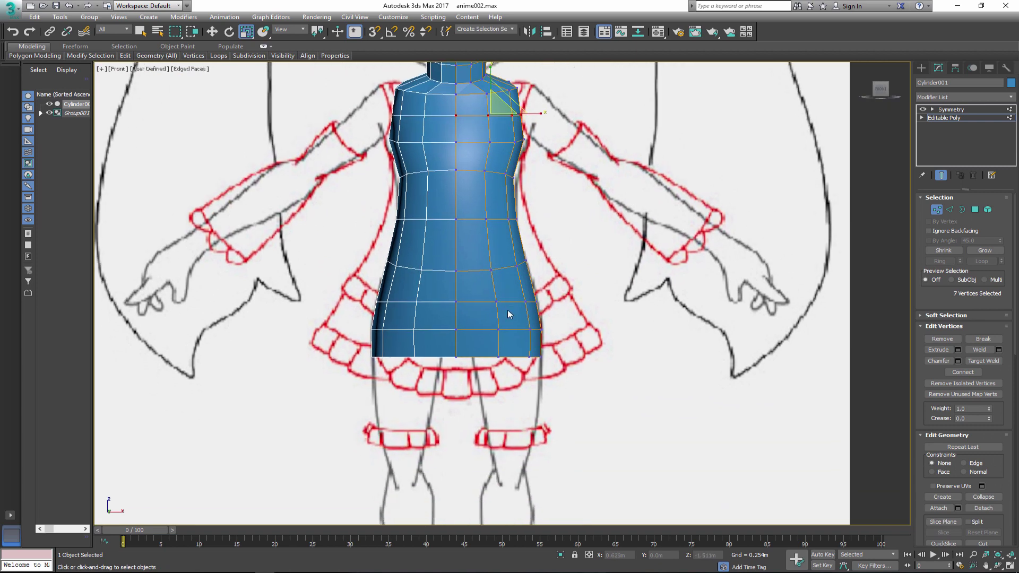
{"action": "key", "text": "alt+x"}
{"action": "left_click_drag", "start_coordinate": [491, 345], "coordinate": [539, 368]}
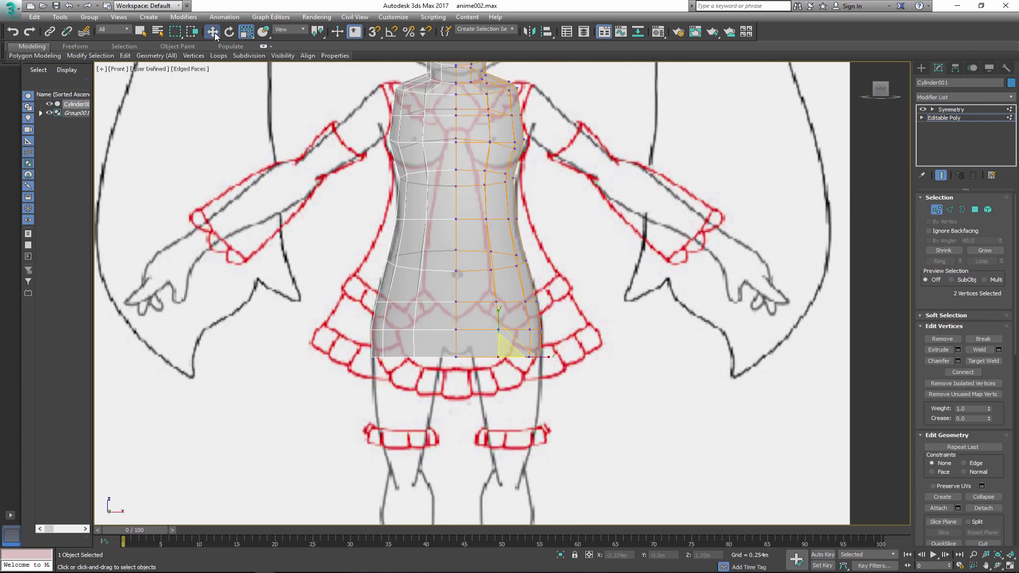
{"action": "left_click_drag", "start_coordinate": [498, 316], "coordinate": [551, 337]}
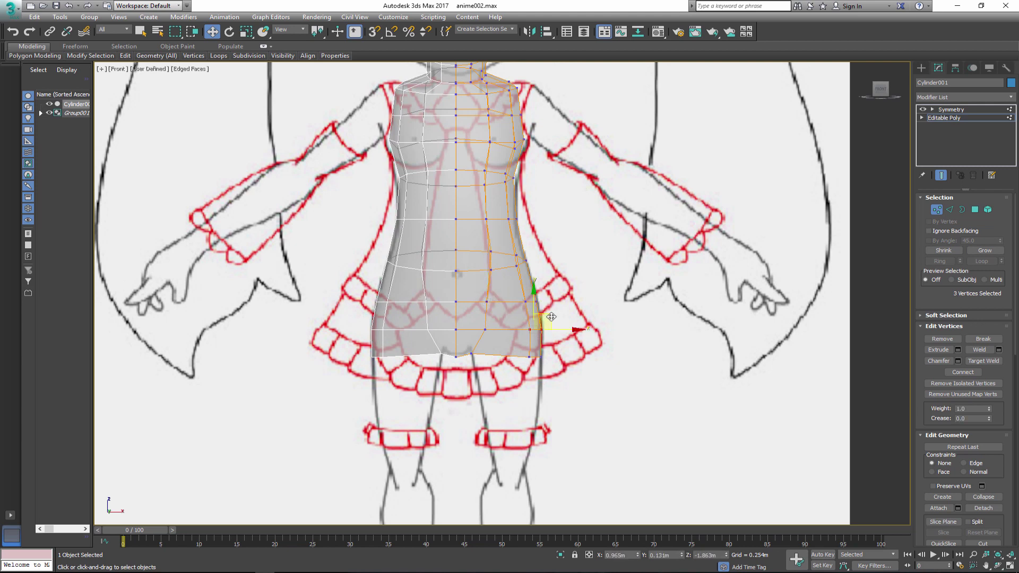
{"action": "left_click", "coordinate": [533, 289]}
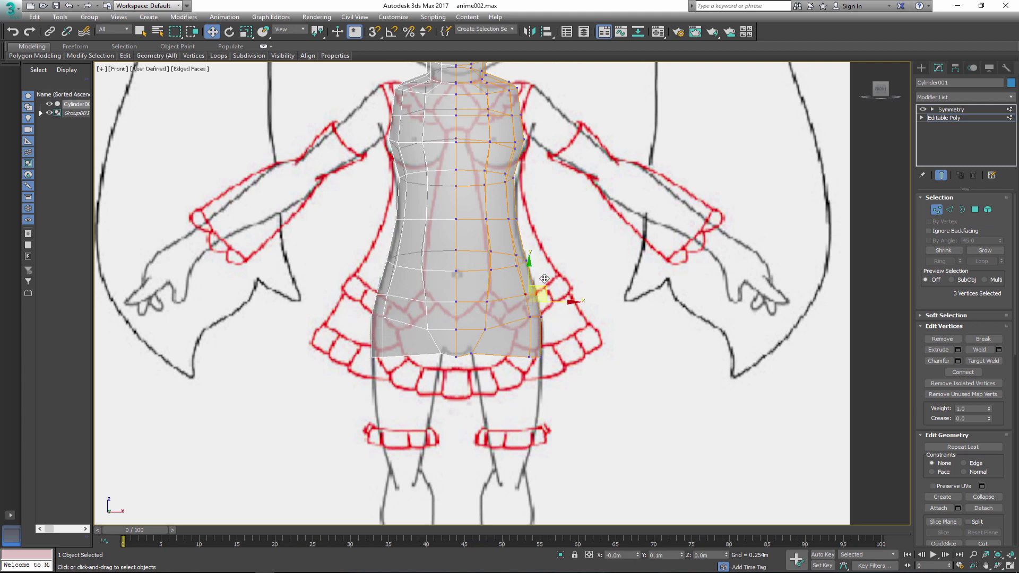
{"action": "left_click", "coordinate": [545, 331]}
Delete the polygons at the hip's lower outer corner to open a leg hole.
{"action": "key", "text": "4"}
{"action": "middle_click_drag", "start_coordinate": [546, 331], "coordinate": [530, 349]}
{"action": "left_click", "coordinate": [507, 324]}
{"action": "key", "text": "Delete"}
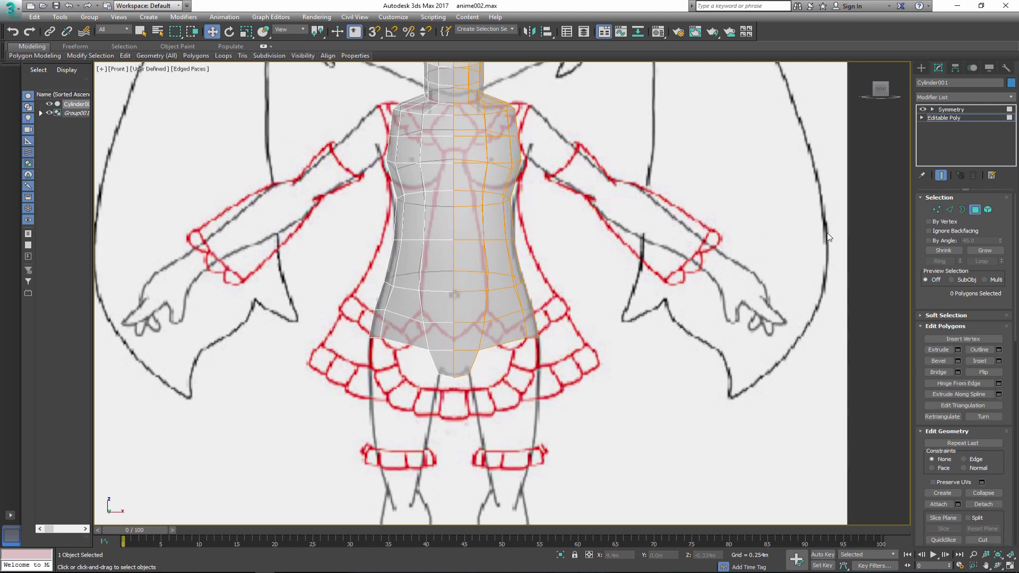
{"action": "key", "text": "1"}
{"action": "scroll", "coordinate": [530, 347], "scroll_direction": "down", "scroll_amount": 3}
{"action": "left_click_drag", "start_coordinate": [522, 265], "coordinate": [548, 278]}
Extrude the four side polygons at the arm opening into a short arm stub and lower its end to the shoulder line.
{"action": "key", "text": "4"}
{"action": "key", "text": "alt+x"}
{"action": "left_click_drag", "start_coordinate": [522, 227], "coordinate": [521, 225]}
{"action": "scroll", "coordinate": [523, 212], "scroll_direction": "up", "scroll_amount": 4}
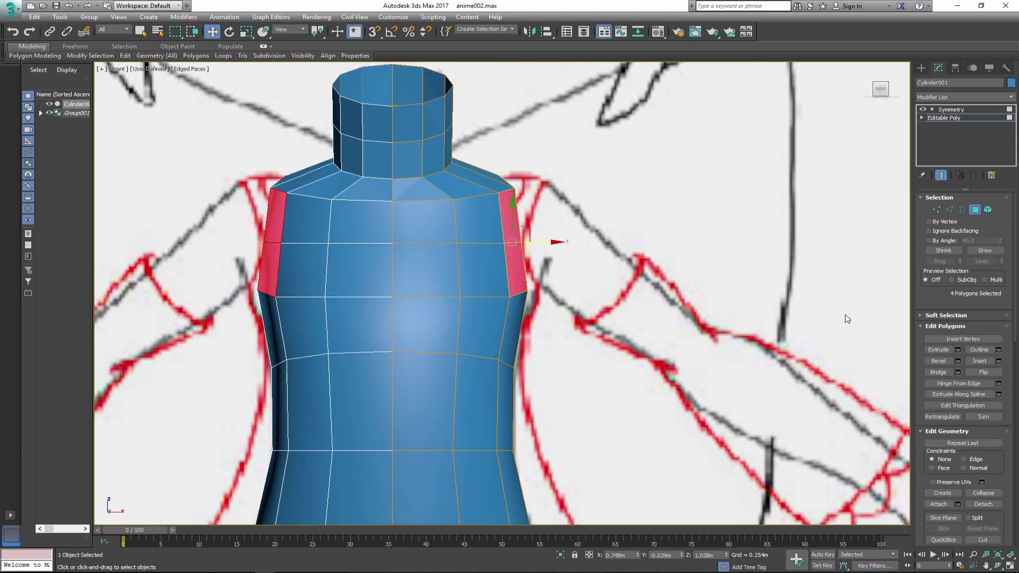
{"action": "left_click", "coordinate": [957, 350]}
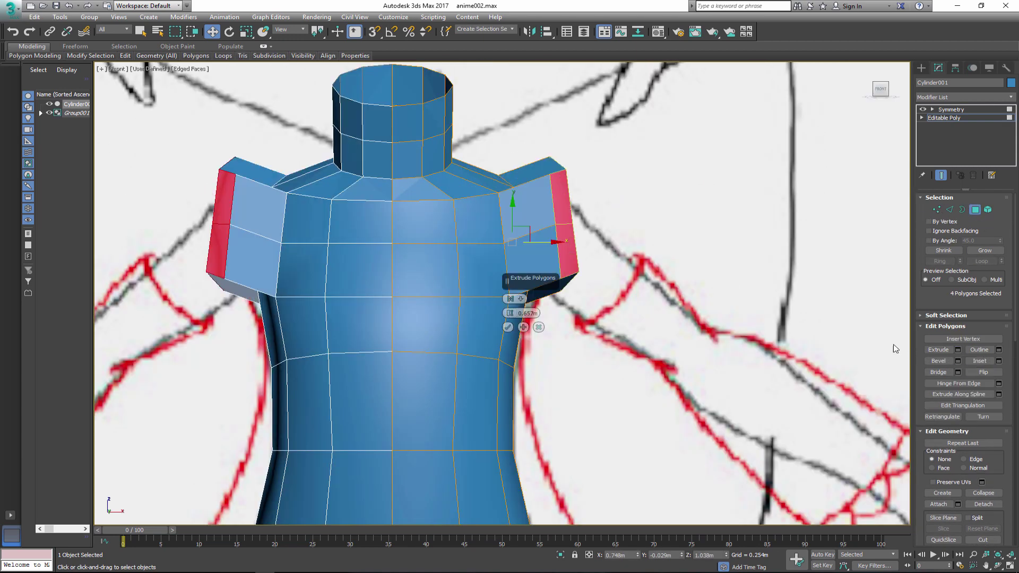
{"action": "left_click_drag", "start_coordinate": [512, 317], "coordinate": [511, 322]}
{"action": "left_click", "coordinate": [508, 327]}
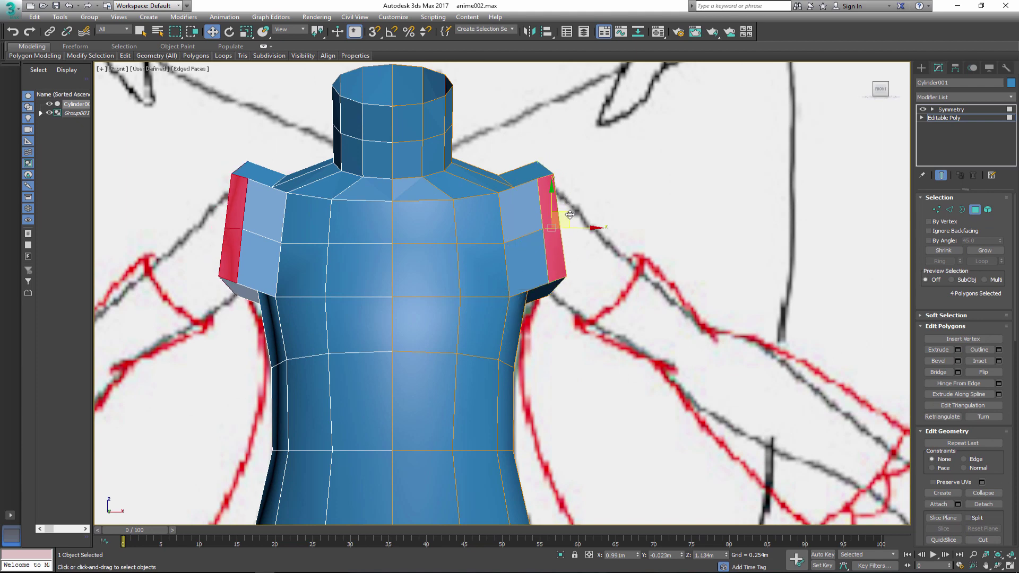
{"action": "left_click_drag", "start_coordinate": [569, 214], "coordinate": [580, 232]}
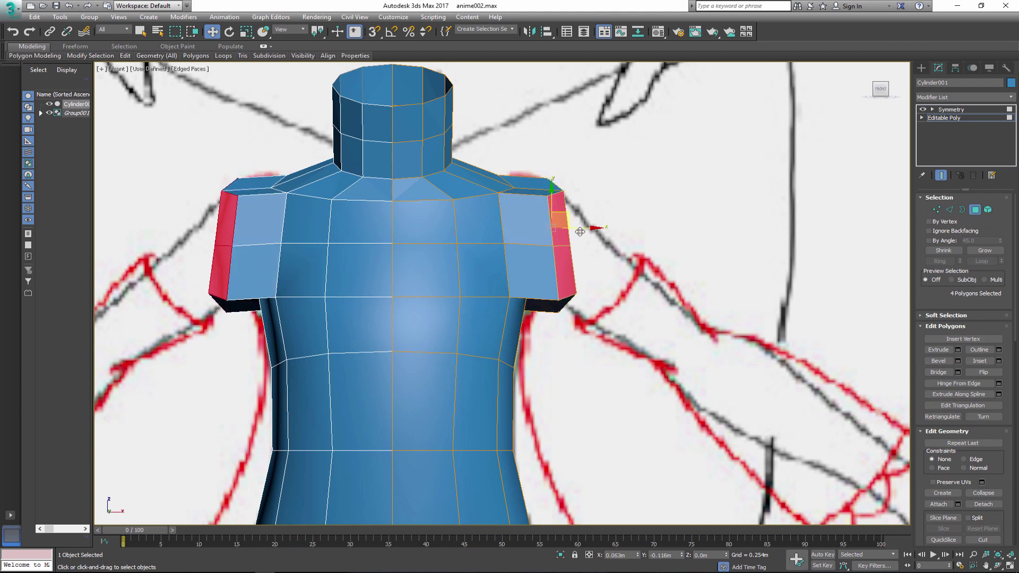
Lower the front vertices at the base of the neck in the front view to form a curved neckline.
{"action": "left_click", "coordinate": [936, 210]}
{"action": "scroll", "coordinate": [518, 217], "scroll_direction": "up", "scroll_amount": 3}
{"action": "key", "text": "alt+x"}
{"action": "left_click", "coordinate": [518, 217]}
{"action": "scroll", "coordinate": [503, 212], "scroll_direction": "down", "scroll_amount": 3}
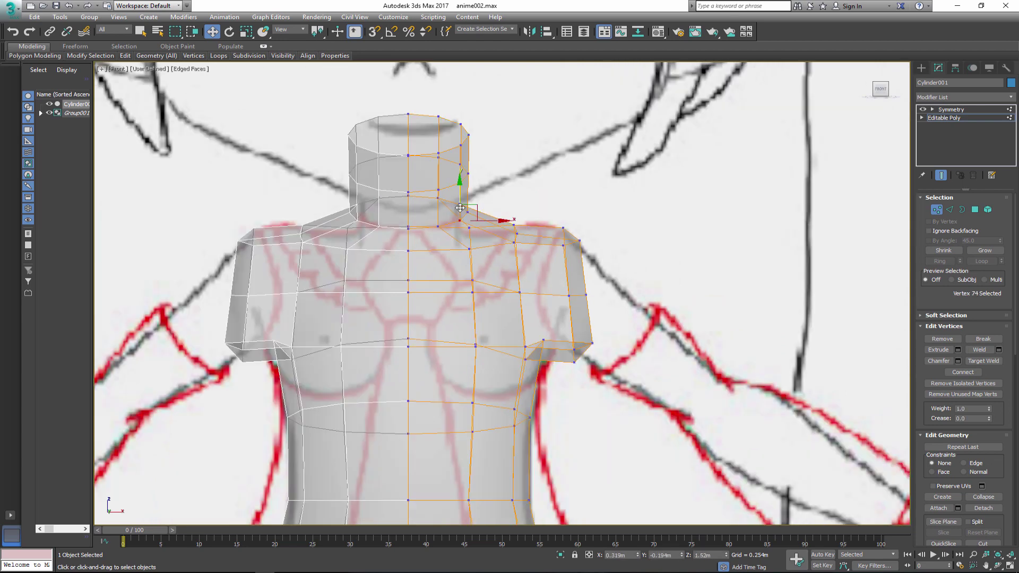
{"action": "left_click", "coordinate": [438, 230]}
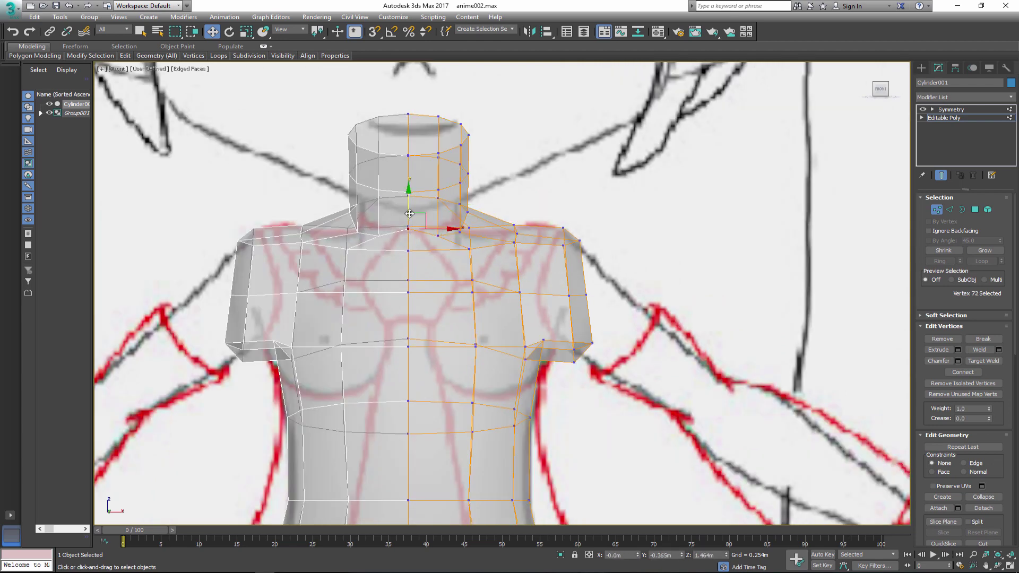
{"action": "scroll", "coordinate": [560, 354], "scroll_direction": "up", "scroll_amount": 2}
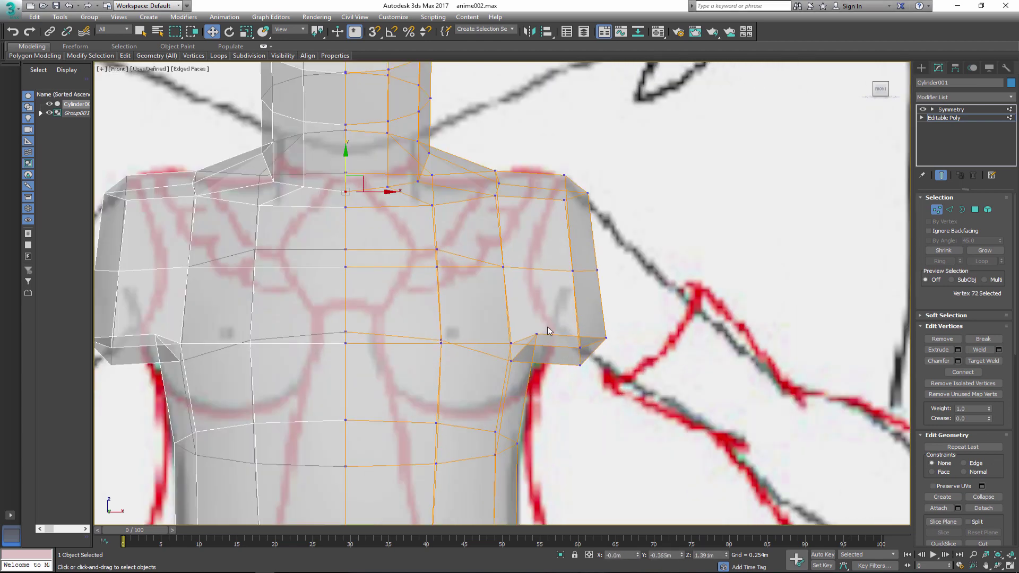
Reposition the arm stub's underside vertices and the shoulder-top vertices in perspective to round the arm's cross-section.
{"action": "left_click", "coordinate": [578, 365]}
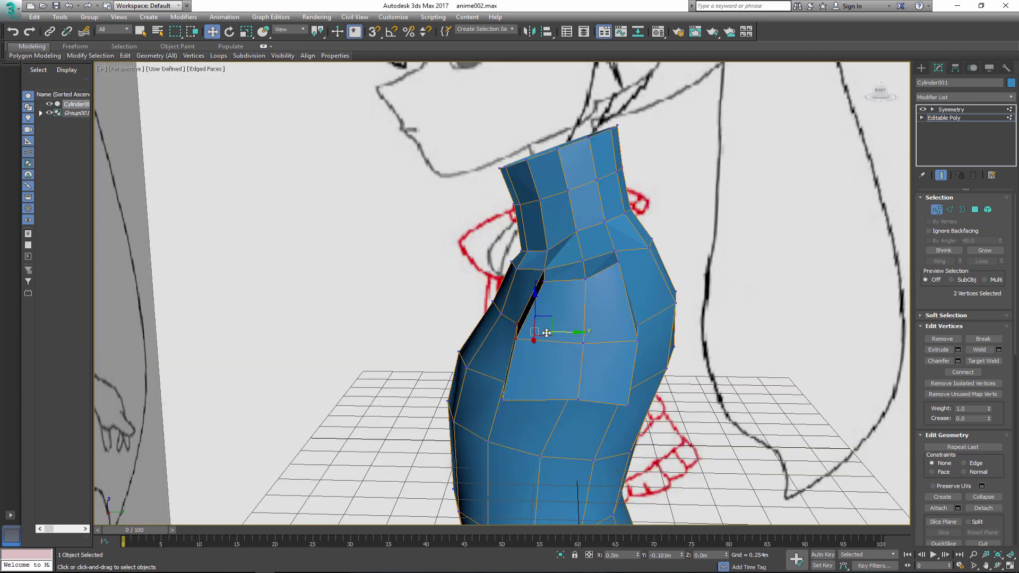
{"action": "middle_click_drag", "start_coordinate": [547, 333], "coordinate": [491, 390], "text": "alt"}
{"action": "left_click", "coordinate": [584, 300]}
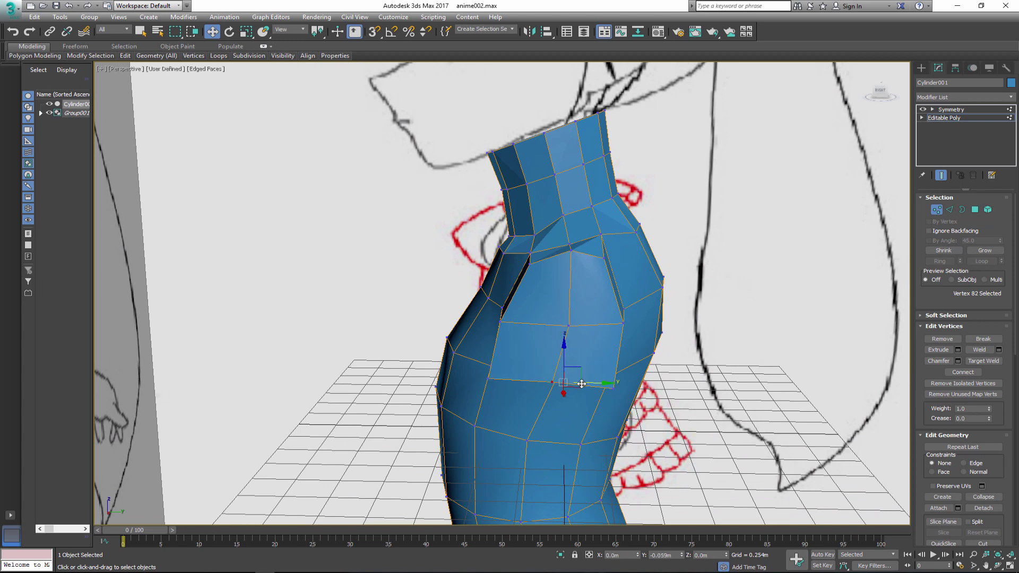
{"action": "left_click_drag", "start_coordinate": [603, 327], "coordinate": [598, 326]}
{"action": "mouse_move", "coordinate": [598, 326]}
{"action": "middle_mouse_down", "text": "alt"}
{"action": "mouse_move", "coordinate": [589, 305]}
{"action": "mouse_move", "coordinate": [611, 359]}
{"action": "mouse_move", "coordinate": [603, 333]}
{"action": "middle_mouse_up", "text": "alt"}
{"action": "left_click", "coordinate": [605, 280]}
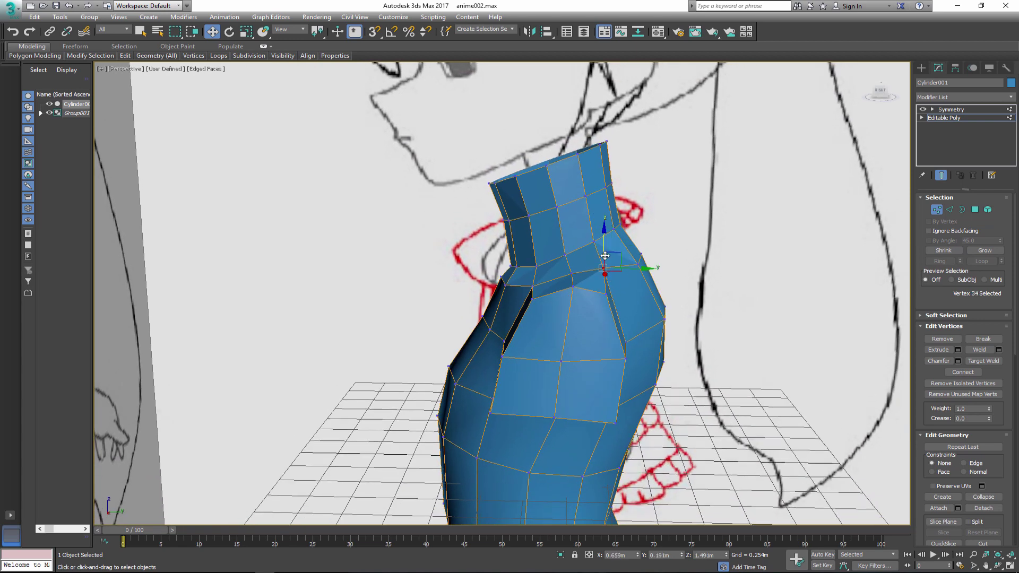
{"action": "left_click", "coordinate": [653, 257]}
Move the arm stub's end vertices in the front view so its upper edge slants down along the reference arm.
{"action": "key", "text": "f"}
{"action": "left_click_drag", "start_coordinate": [639, 257], "coordinate": [662, 239]}
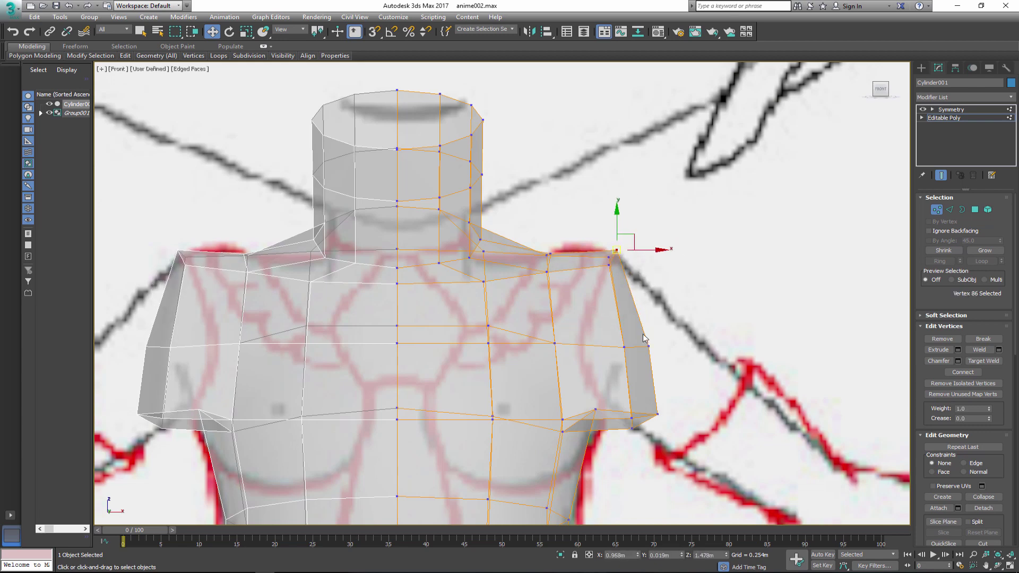
{"action": "middle_click_drag", "start_coordinate": [671, 401], "coordinate": [658, 363]}
{"action": "left_click", "coordinate": [658, 363]}
{"action": "left_click_drag", "start_coordinate": [644, 375], "coordinate": [674, 329]}
{"action": "left_click_drag", "start_coordinate": [649, 273], "coordinate": [698, 316]}
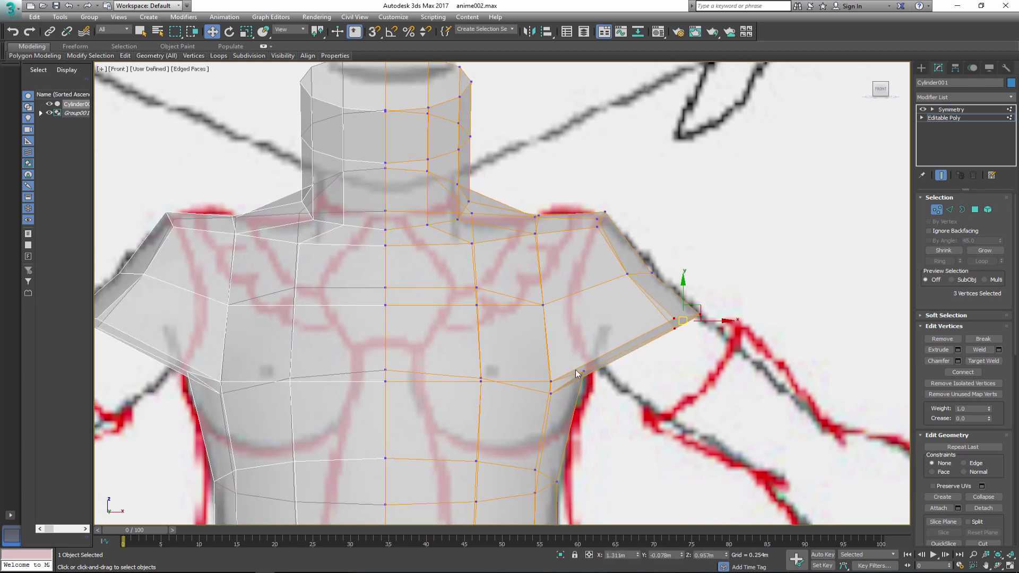
Adjust the armpit vertices and the mid-height vertices of the arm stub to match the reference arm in the front view.
{"action": "mouse_move", "coordinate": [618, 380]}
{"action": "left_mouse_down"}
{"action": "mouse_move", "coordinate": [582, 370]}
{"action": "mouse_move", "coordinate": [583, 381]}
{"action": "left_mouse_up"}
{"action": "middle_click_drag", "start_coordinate": [569, 309], "coordinate": [573, 384]}
{"action": "left_click", "coordinate": [673, 318]}
{"action": "left_click_drag", "start_coordinate": [645, 355], "coordinate": [647, 344]}
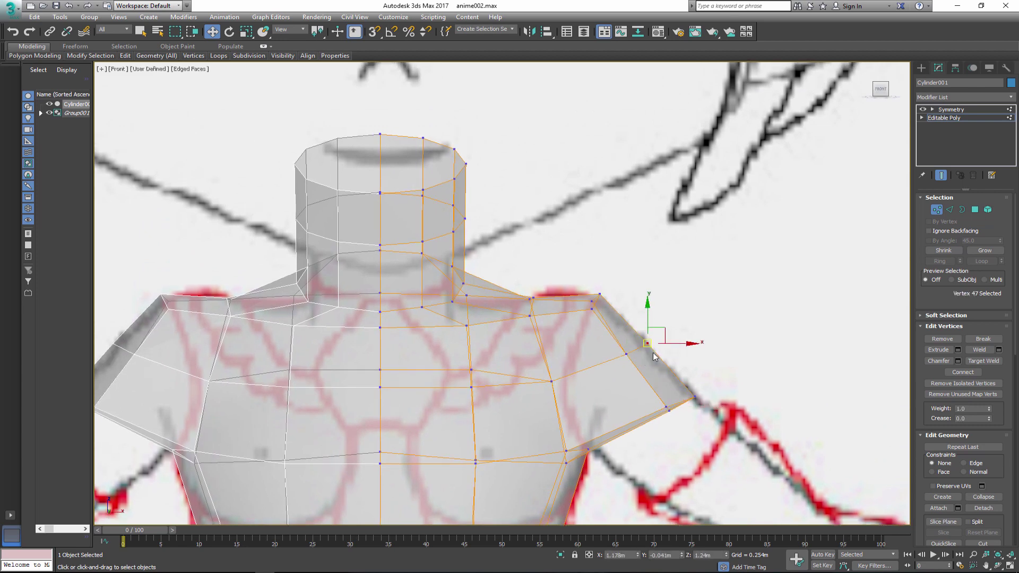
{"action": "scroll", "coordinate": [562, 411], "scroll_direction": "up", "scroll_amount": 3}
{"action": "left_click_drag", "start_coordinate": [576, 425], "coordinate": [575, 425]}
{"action": "mouse_move", "coordinate": [563, 401]}
{"action": "left_mouse_down"}
{"action": "mouse_move", "coordinate": [564, 376]}
{"action": "mouse_move", "coordinate": [580, 391]}
{"action": "left_mouse_up"}
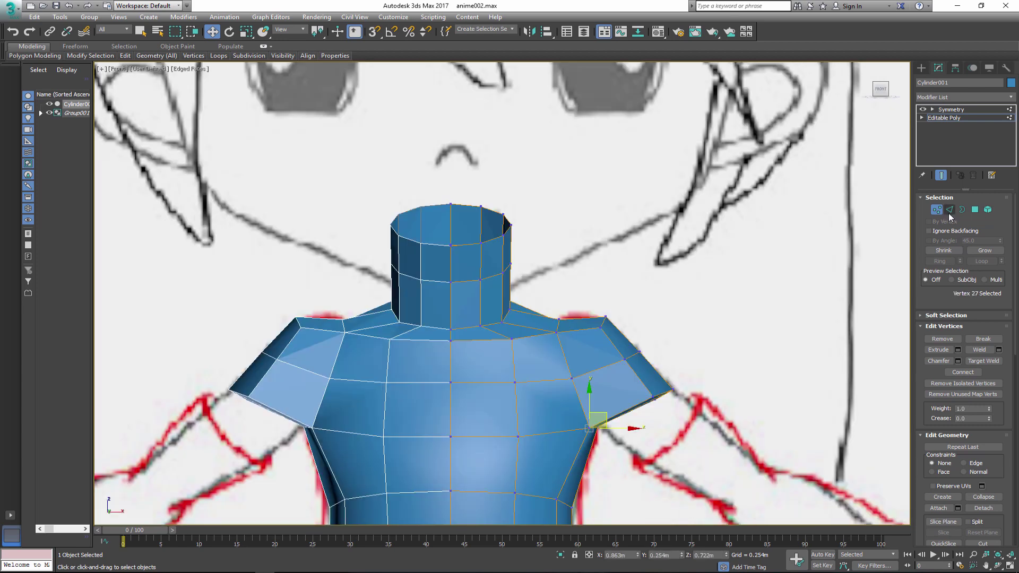
Add an edge loop around the shoulder by connecting the arm stub's eight lengthwise edges.
{"action": "left_click", "coordinate": [949, 210]}
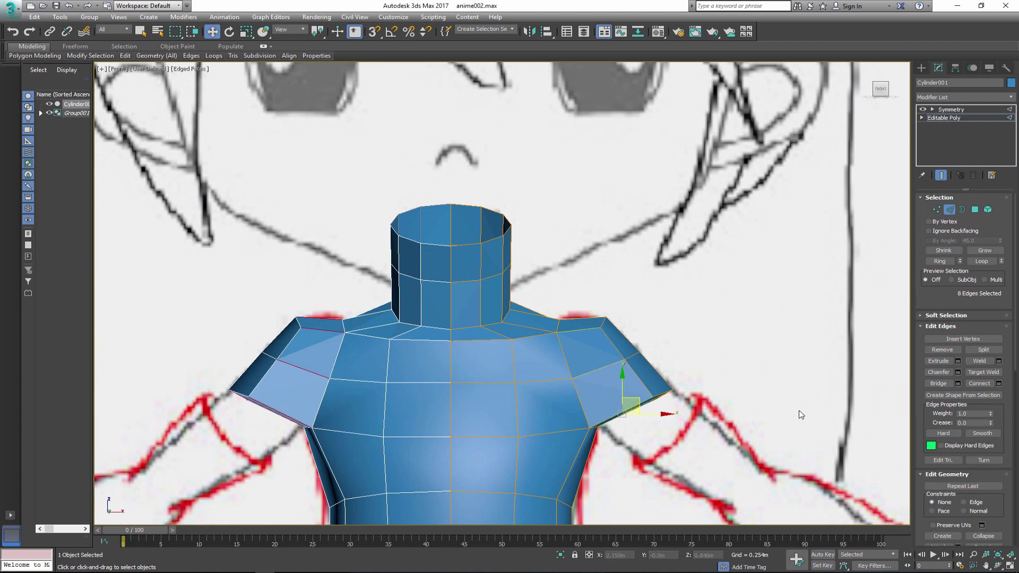
{"action": "key", "text": "1"}
{"action": "middle_click_drag", "start_coordinate": [720, 325], "coordinate": [731, 334]}
{"action": "key", "text": "alt+x"}
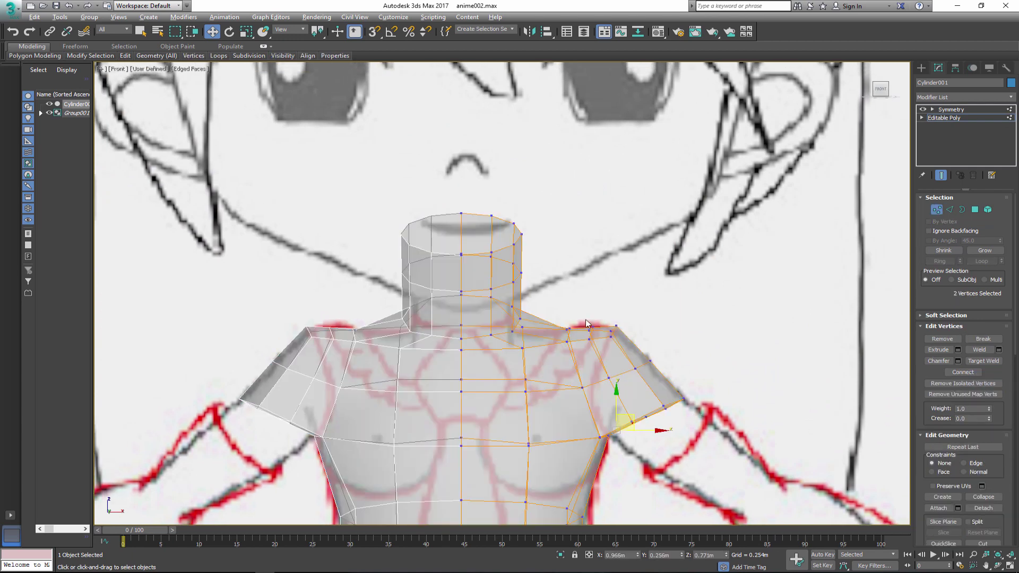
Align the arm stub's underside vertices into a straight edge in the front view and adjust the vertex at the front shoulder.
{"action": "scroll", "coordinate": [605, 324], "scroll_direction": "up", "scroll_amount": 3}
{"action": "left_click", "coordinate": [676, 314]}
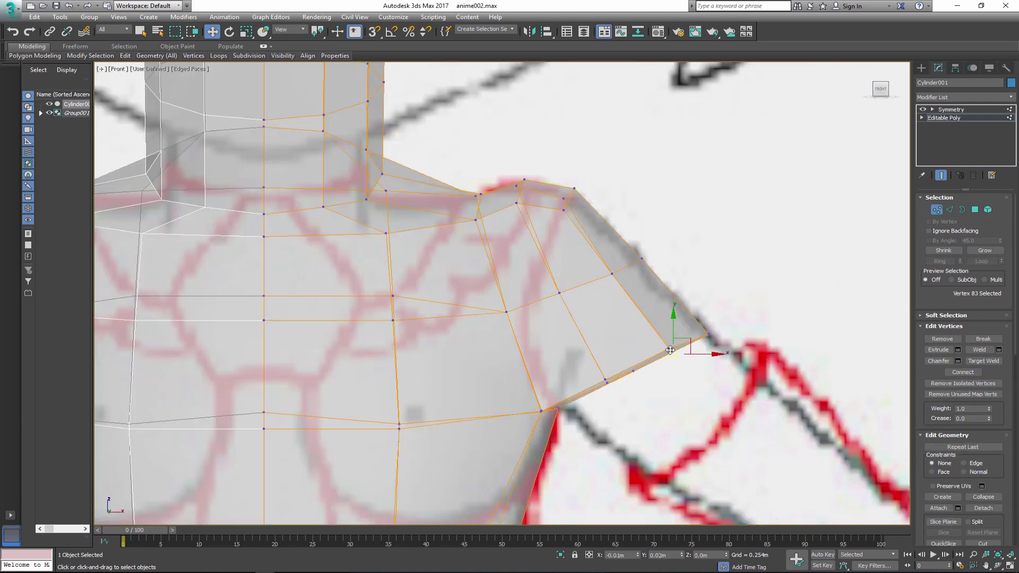
{"action": "scroll", "coordinate": [670, 369], "scroll_direction": "up", "scroll_amount": 4}
{"action": "left_click", "coordinate": [599, 377]}
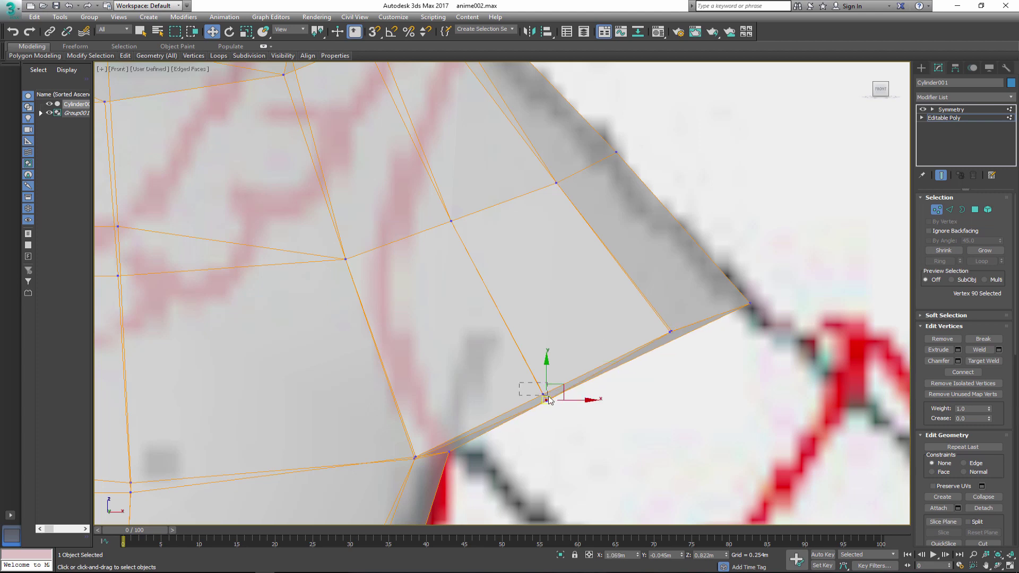
{"action": "left_click", "coordinate": [670, 331]}
{"action": "middle_click_drag", "start_coordinate": [400, 479], "coordinate": [444, 450]}
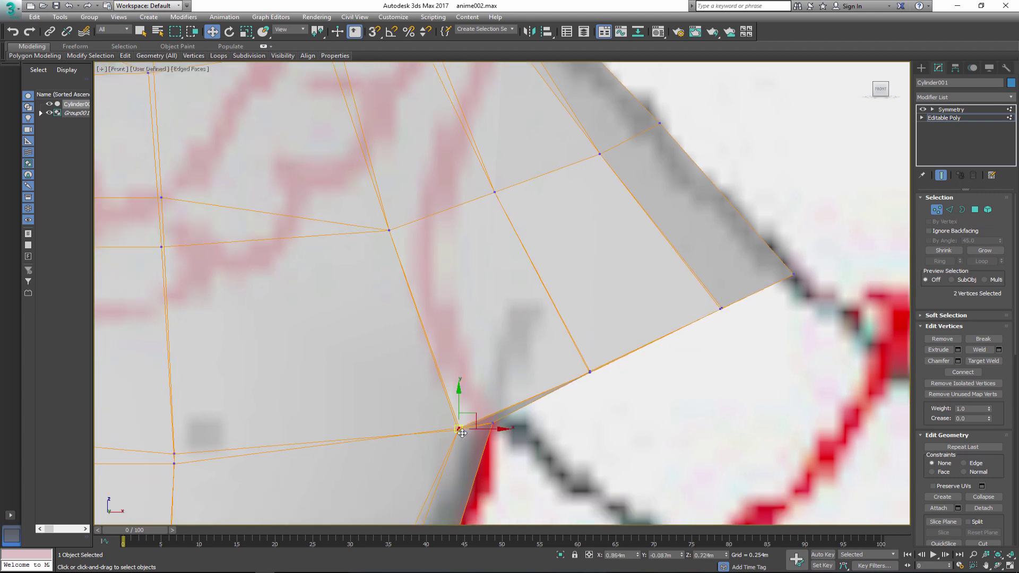
{"action": "scroll", "coordinate": [461, 432], "scroll_direction": "down", "scroll_amount": 4}
{"action": "scroll", "coordinate": [525, 367], "scroll_direction": "down", "scroll_amount": 2}
{"action": "left_click", "coordinate": [527, 354]}
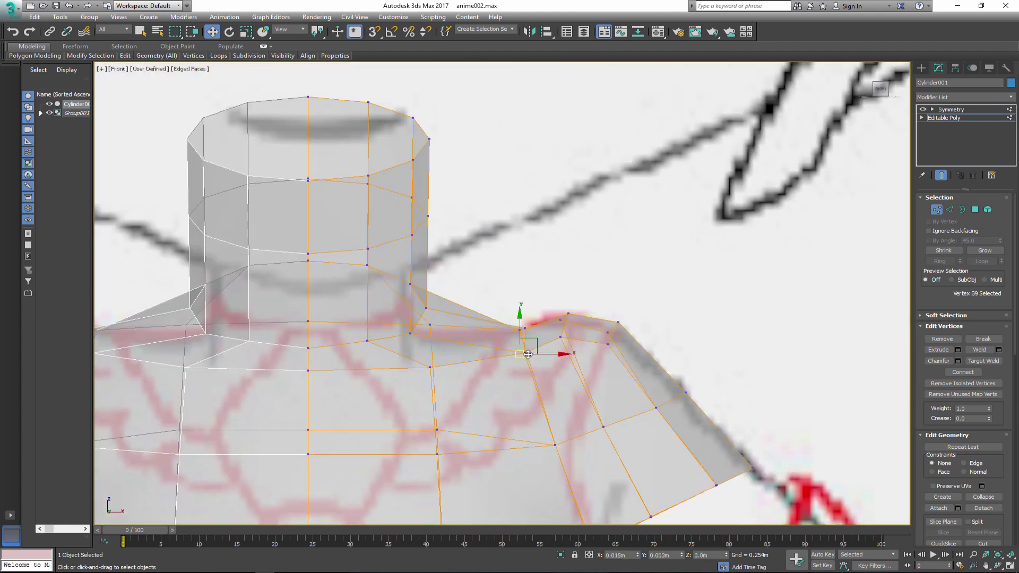
Scale the new shoulder edge loop in perspective and reposition the middle armpit vertex.
{"action": "scroll", "coordinate": [527, 354], "scroll_direction": "down", "scroll_amount": 8}
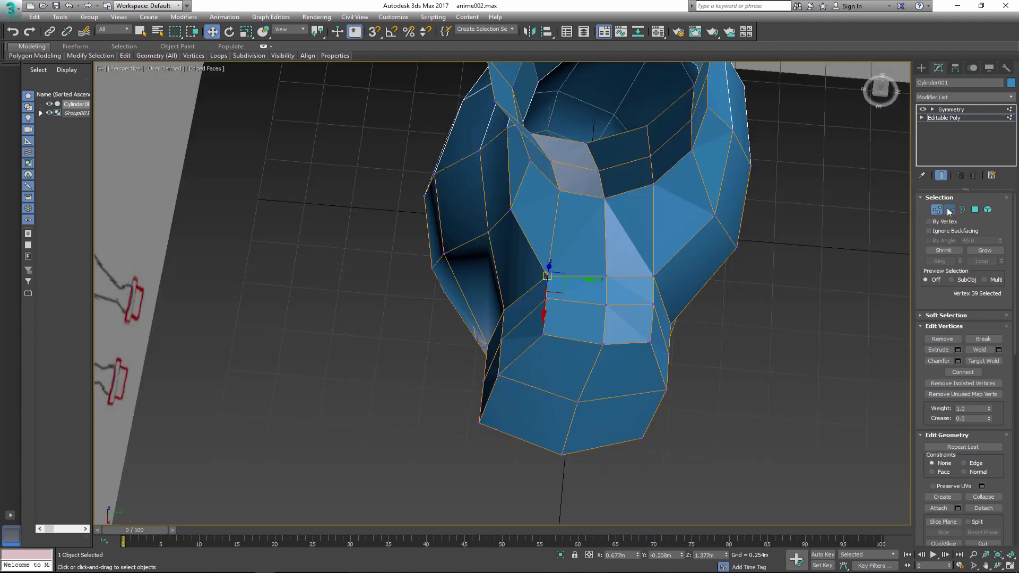
{"action": "key", "text": "2"}
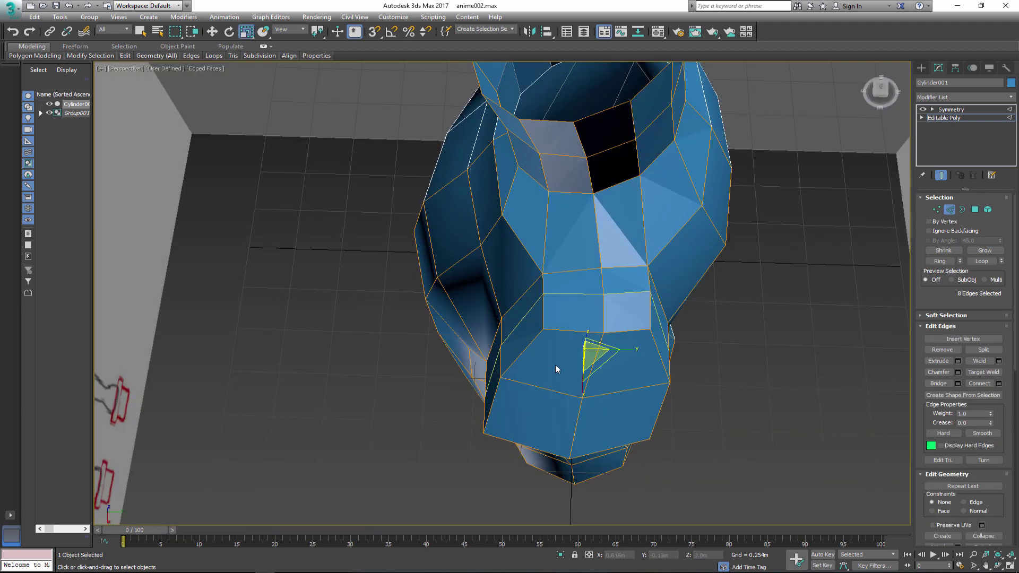
{"action": "middle_click_drag", "start_coordinate": [631, 348], "coordinate": [604, 432], "text": "alt"}
{"action": "key", "text": "1"}
{"action": "left_click", "coordinate": [583, 380]}
{"action": "key", "text": "w"}
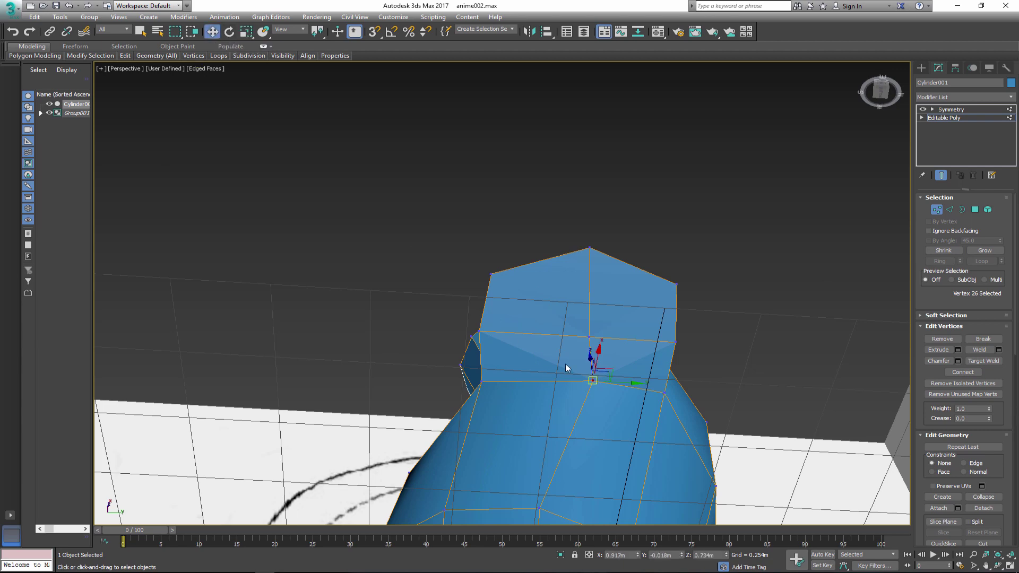
Slide the shoulder loop's three underside vertices with the Edge constraint and reposition the front and back armpit vertices.
{"action": "left_click", "coordinate": [589, 337]}
{"action": "left_click", "coordinate": [675, 342], "text": "ctrl"}
{"action": "left_click", "coordinate": [479, 331], "text": "ctrl"}
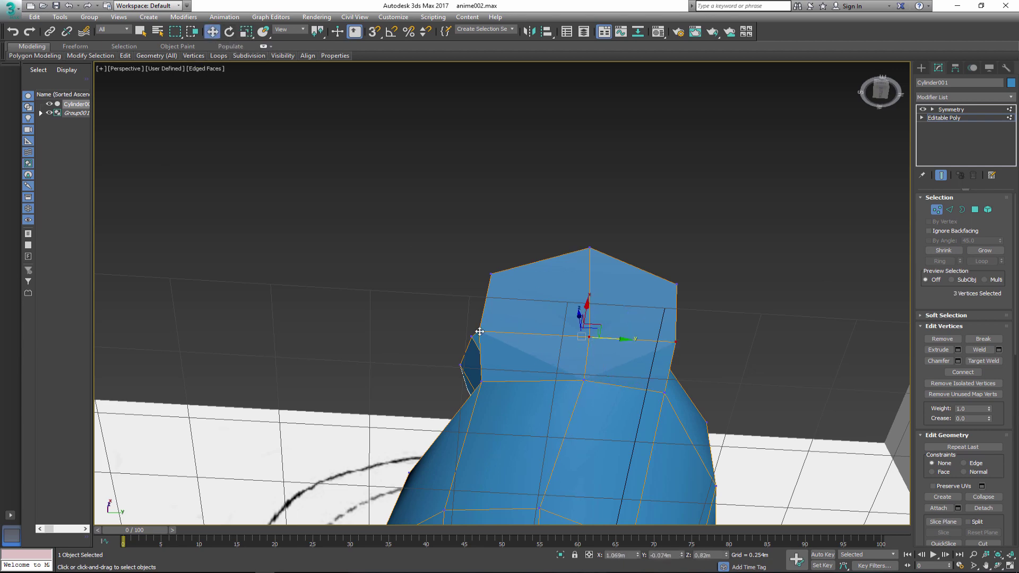
{"action": "middle_click_drag", "start_coordinate": [594, 308], "coordinate": [606, 302], "text": "alt"}
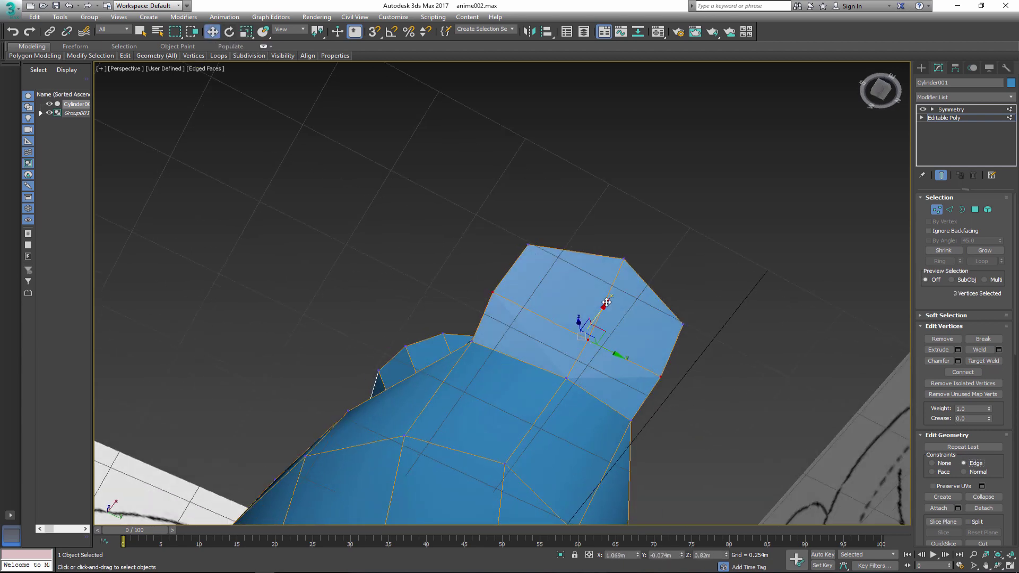
{"action": "key", "text": "shift+z"}
{"action": "left_click", "coordinate": [532, 339]}
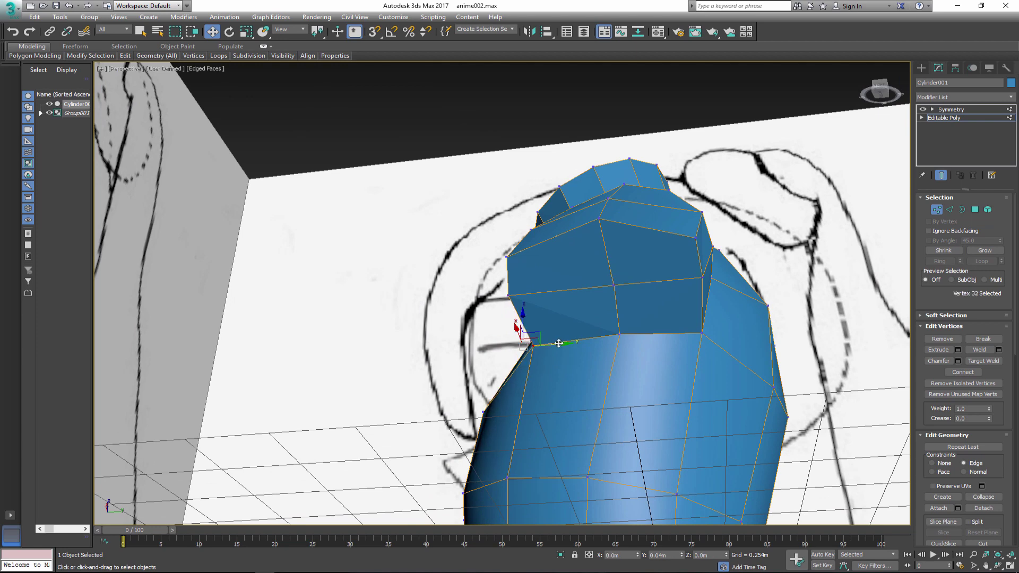
{"action": "left_click", "coordinate": [694, 333]}
{"action": "middle_click_drag", "start_coordinate": [731, 330], "coordinate": [577, 293], "text": "alt"}
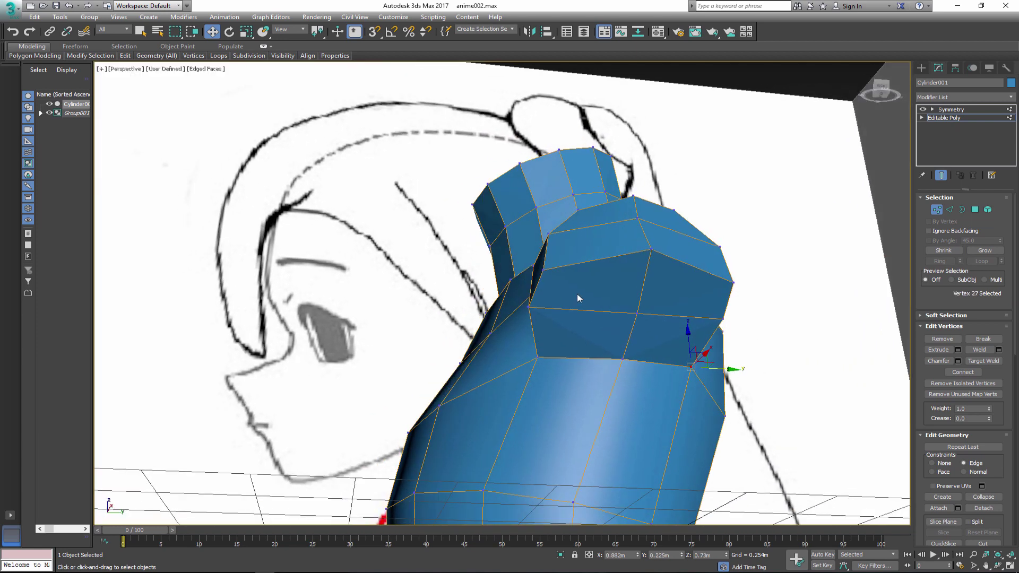
Scale the four front and back vertices on the arm stub's end to narrow it front to back.
{"action": "left_click", "coordinate": [548, 234]}
{"action": "left_click", "coordinate": [543, 269], "text": "ctrl"}
{"action": "left_click", "coordinate": [719, 247], "text": "ctrl"}
{"action": "left_click", "coordinate": [733, 282], "text": "ctrl"}
{"action": "key", "text": "r"}
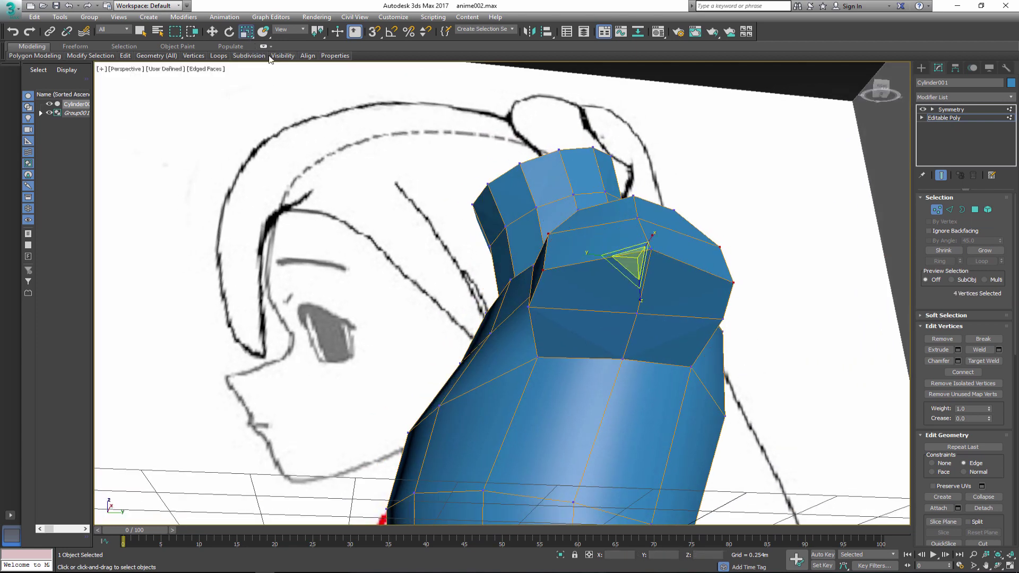
{"action": "left_click_drag", "start_coordinate": [589, 254], "coordinate": [610, 268]}
Select all polygons of the body and assign them to smoothing group 3.
{"action": "key", "text": "shift+z"}
{"action": "key", "text": "shift+z"}
{"action": "key", "text": "shift+z"}
{"action": "key", "text": "shift+z"}
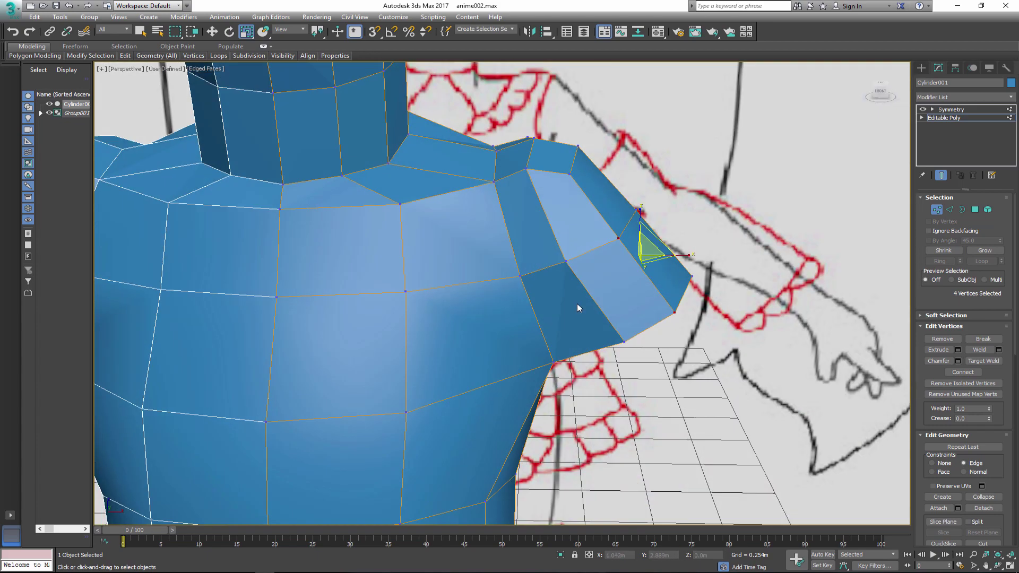
{"action": "key", "text": "shift+z"}
{"action": "key", "text": "shift+z"}
{"action": "left_click", "coordinate": [975, 210]}
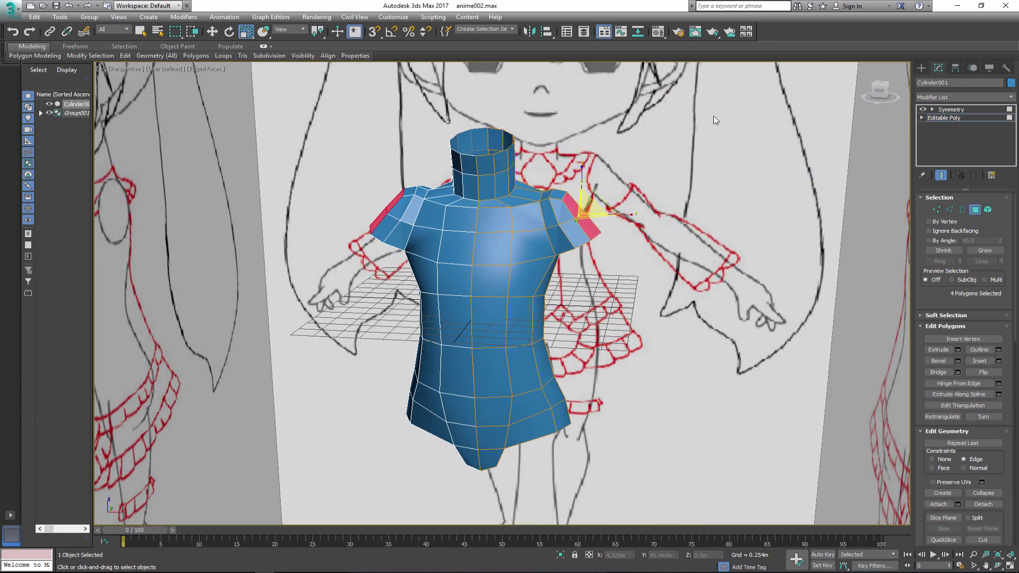
{"action": "key", "text": "ctrl+a"}
{"action": "scroll", "coordinate": [953, 428], "scroll_direction": "down", "scroll_amount": 8}
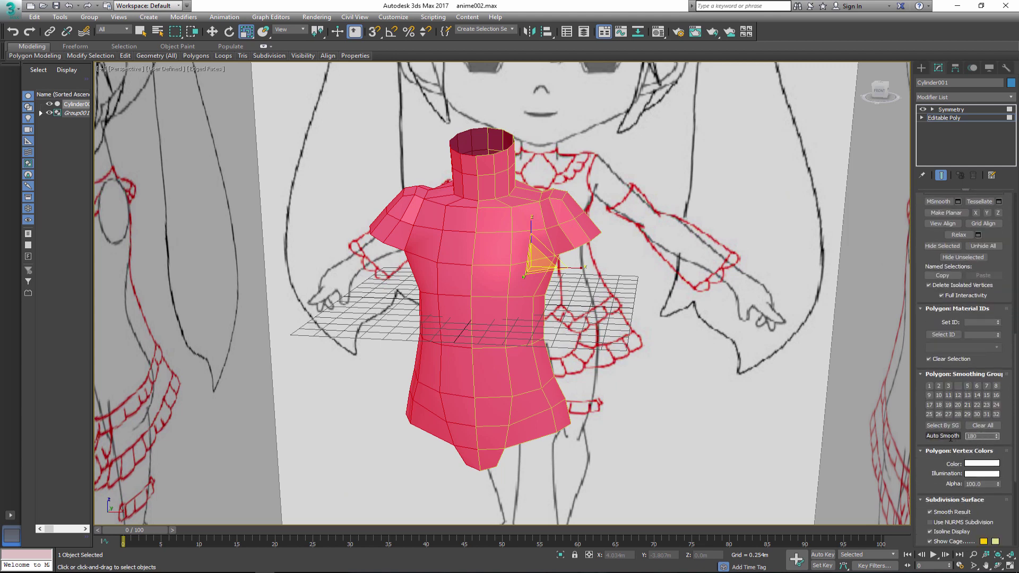
{"action": "left_click", "coordinate": [948, 387]}
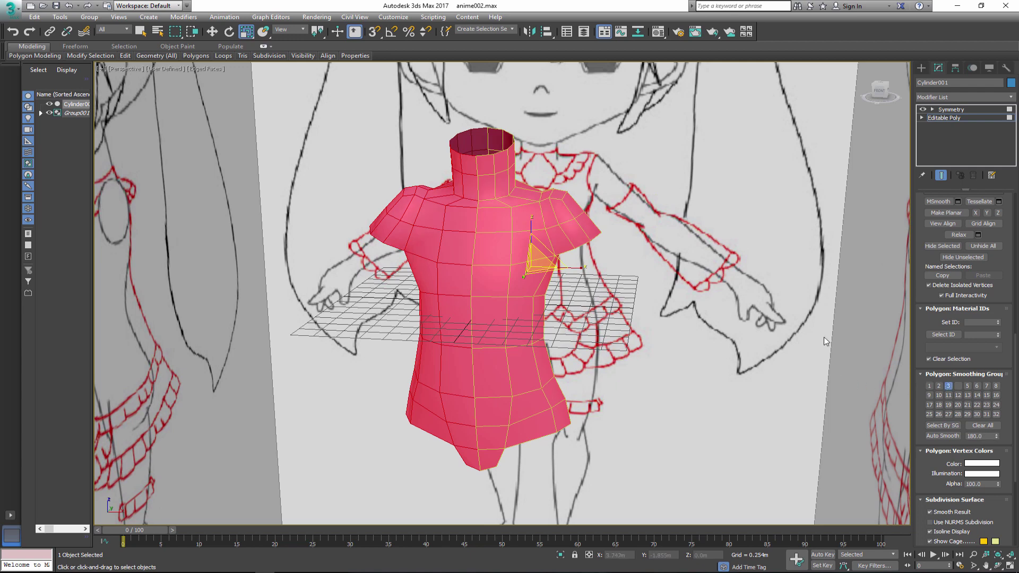
Set constraints to None and reposition the torso's chest, waist and hip vertices in the front view to even out the edge flow.
{"action": "key", "text": "1"}
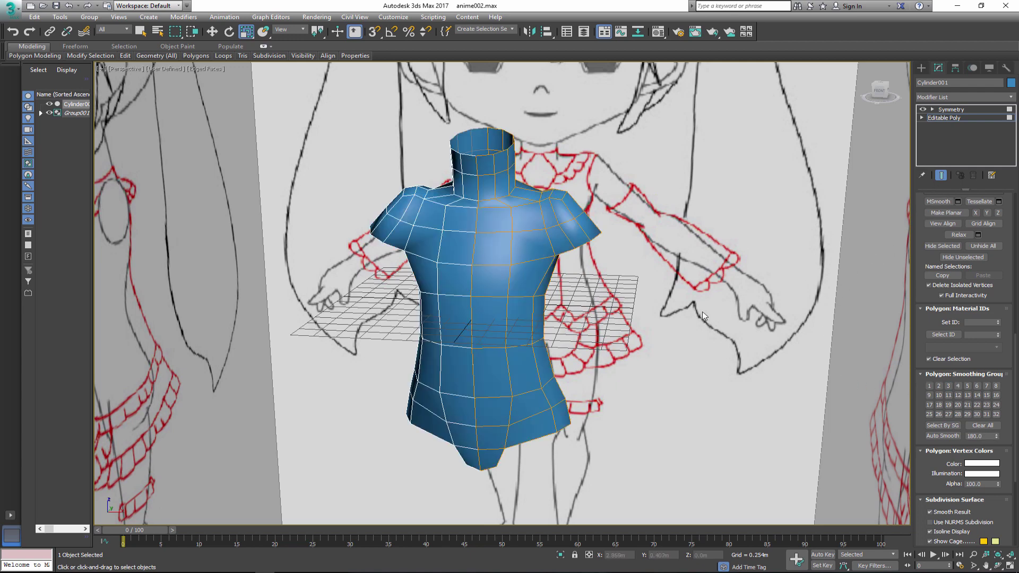
{"action": "key", "text": "f"}
{"action": "scroll", "coordinate": [953, 299], "scroll_direction": "up", "scroll_amount": 5}
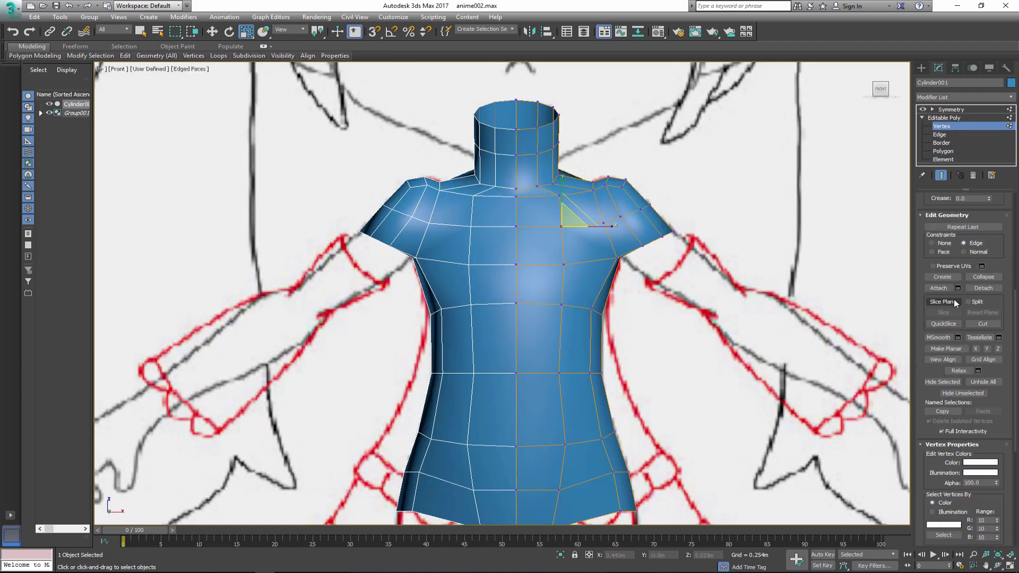
{"action": "key", "text": "w"}
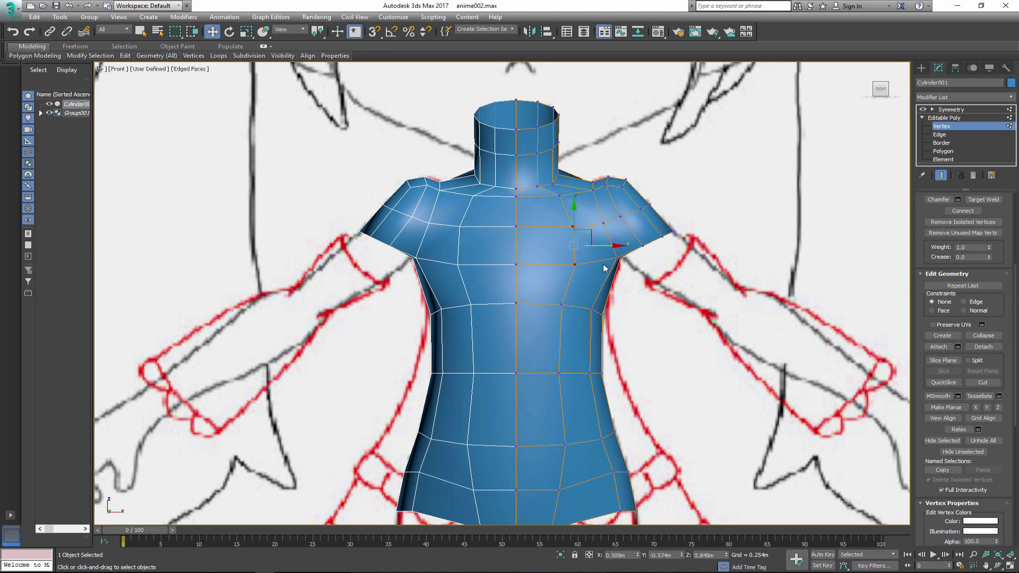
{"action": "middle_click_drag", "start_coordinate": [605, 266], "coordinate": [597, 197]}
{"action": "left_click", "coordinate": [583, 241]}
{"action": "middle_click_drag", "start_coordinate": [606, 241], "coordinate": [619, 325]}
{"action": "left_click_drag", "start_coordinate": [607, 323], "coordinate": [598, 352]}
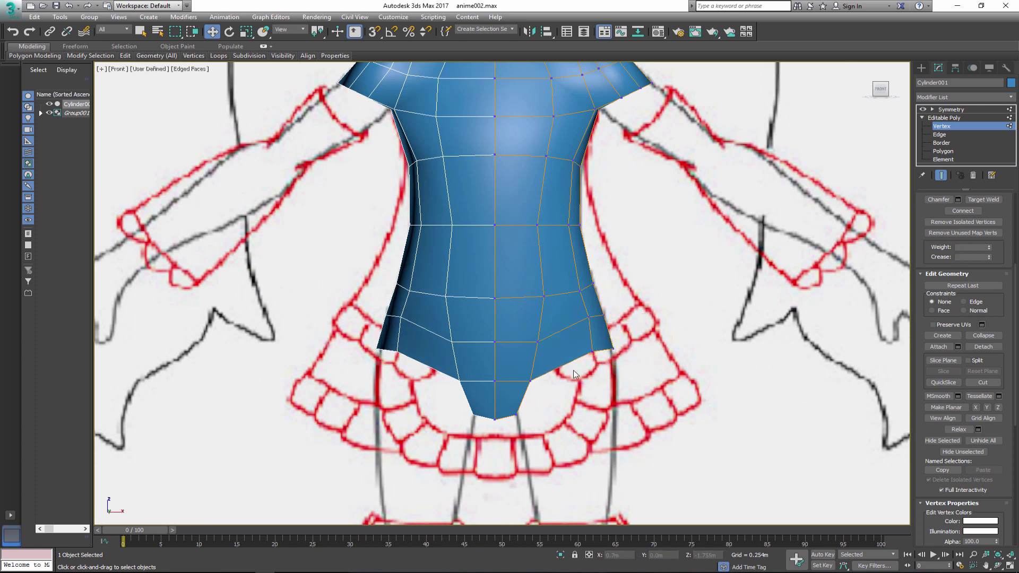
{"action": "scroll", "coordinate": [573, 370], "scroll_direction": "down", "scroll_amount": 2}
{"action": "left_click", "coordinate": [548, 349]}
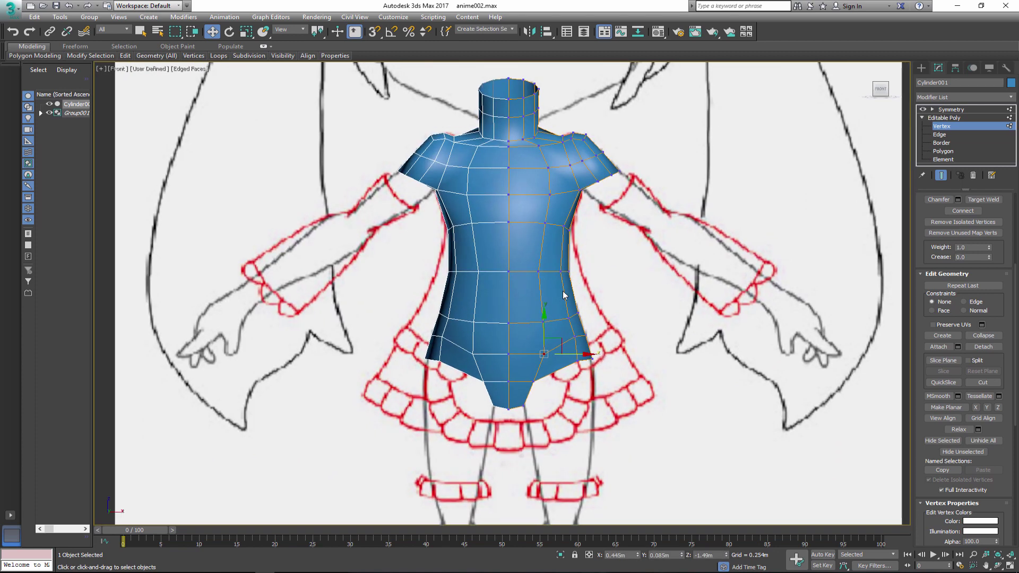
Bridge the front and back crotch edges between the leg openings with 2 segments.
{"action": "key", "text": "4"}
{"action": "key", "text": "p"}
{"action": "middle_click_drag", "start_coordinate": [557, 350], "coordinate": [475, 327], "text": "alt"}
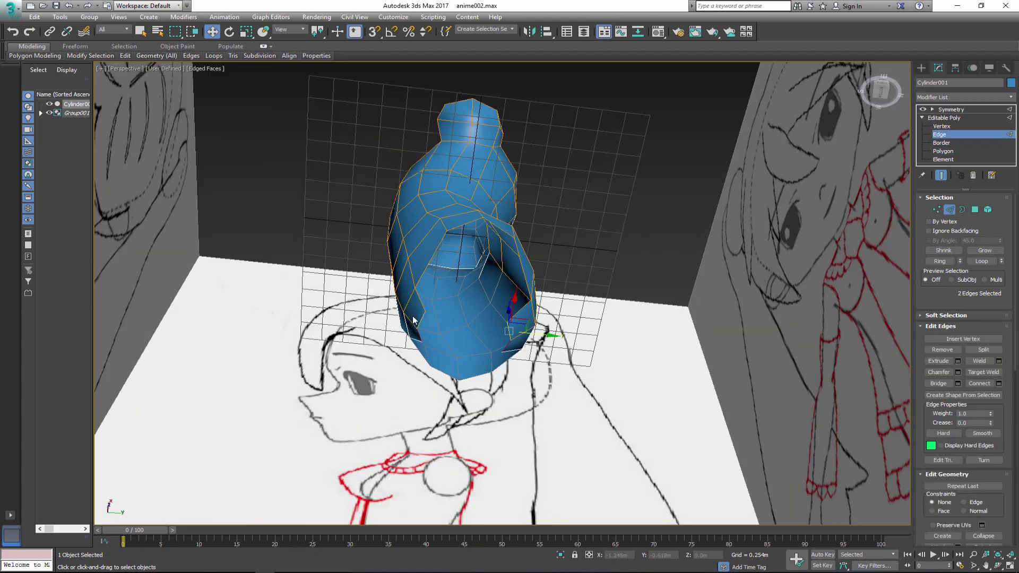
{"action": "left_click", "coordinate": [958, 384]}
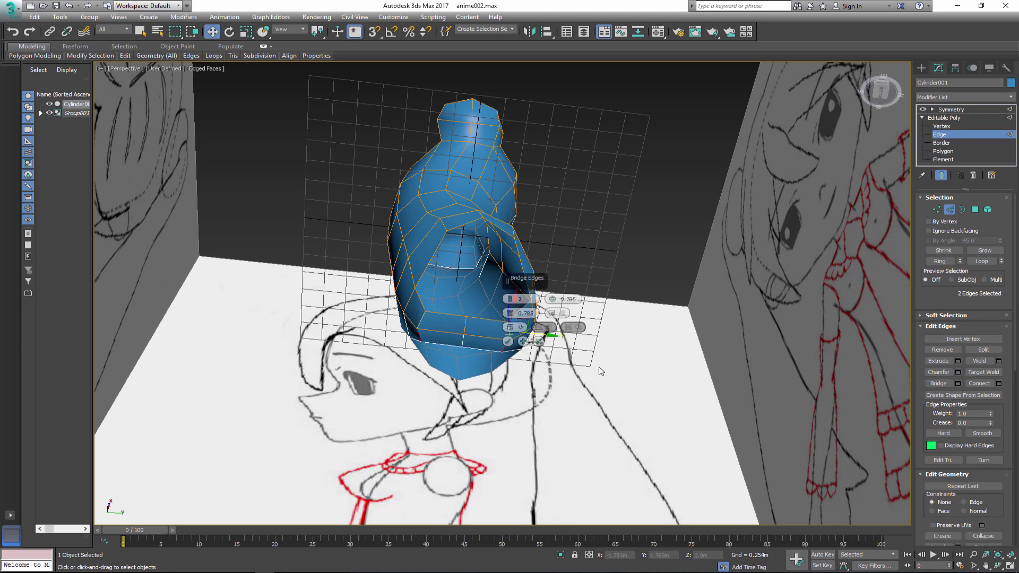
{"action": "middle_click_drag", "start_coordinate": [599, 371], "coordinate": [598, 393], "text": "alt"}
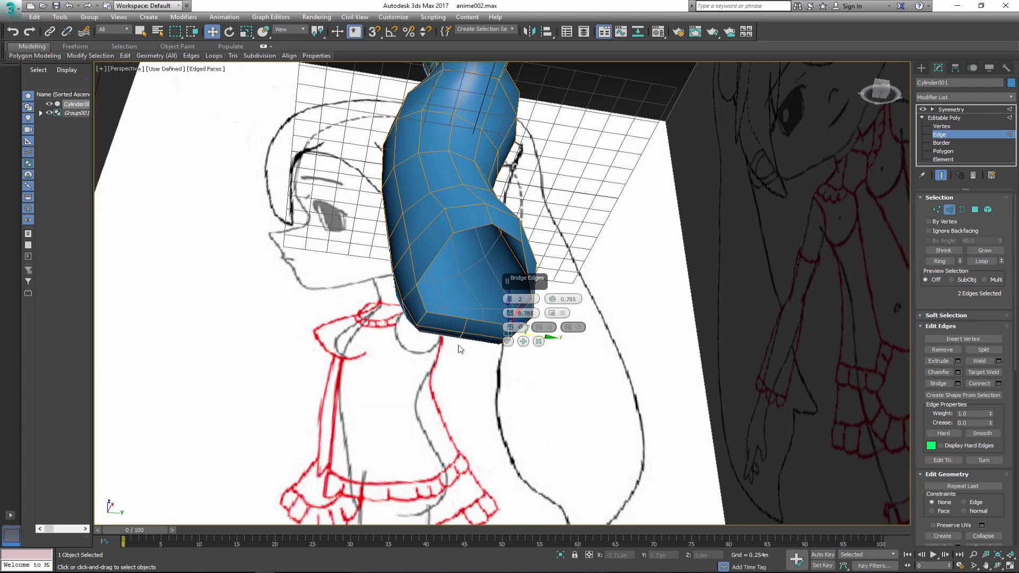
{"action": "left_click", "coordinate": [507, 342]}
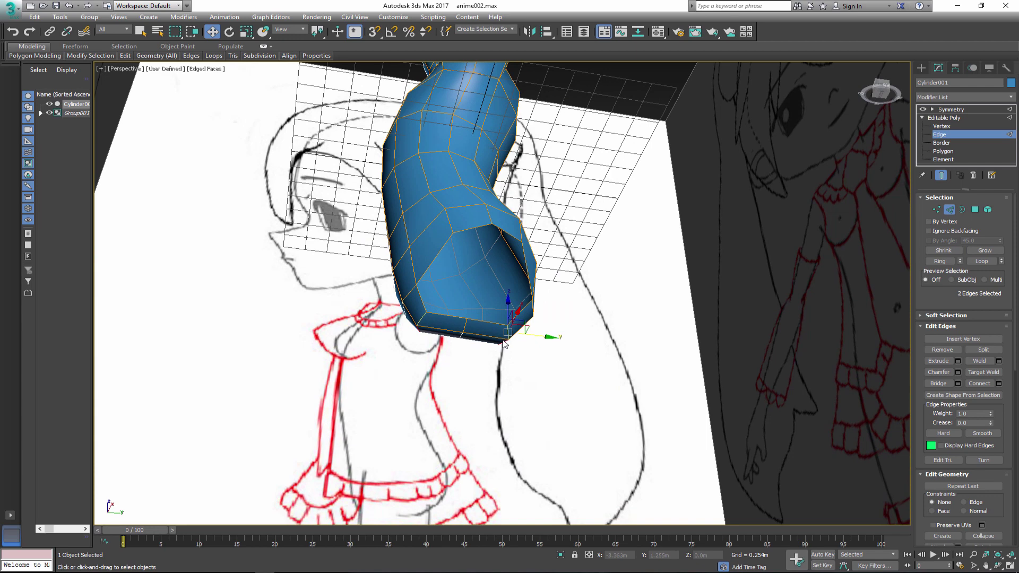
Reposition the vertices around the leg opening and crotch in the left view to round the opening to the side reference.
{"action": "key", "text": "l"}
{"action": "left_click", "coordinate": [935, 210]}
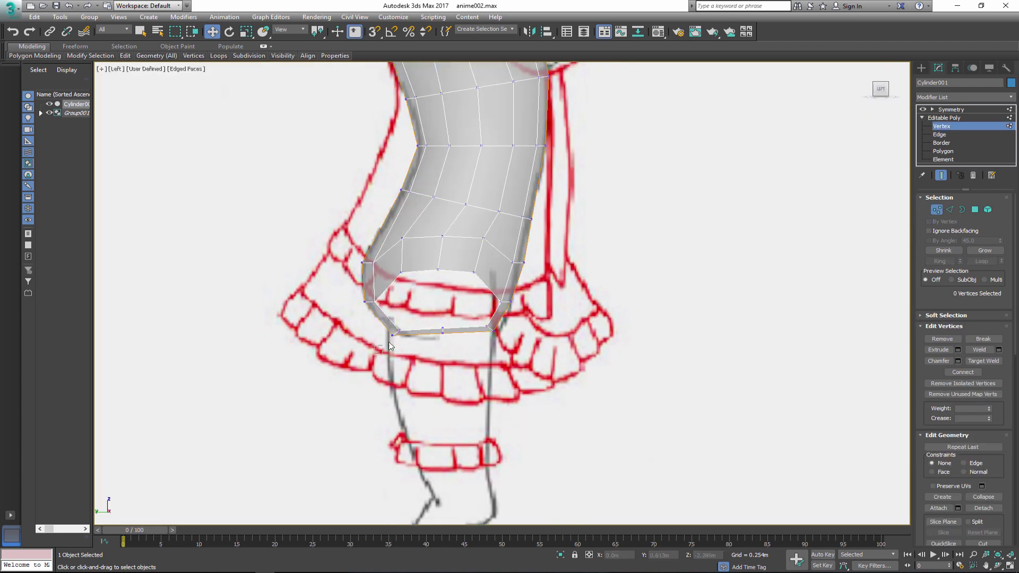
{"action": "left_click_drag", "start_coordinate": [398, 323], "coordinate": [370, 291]}
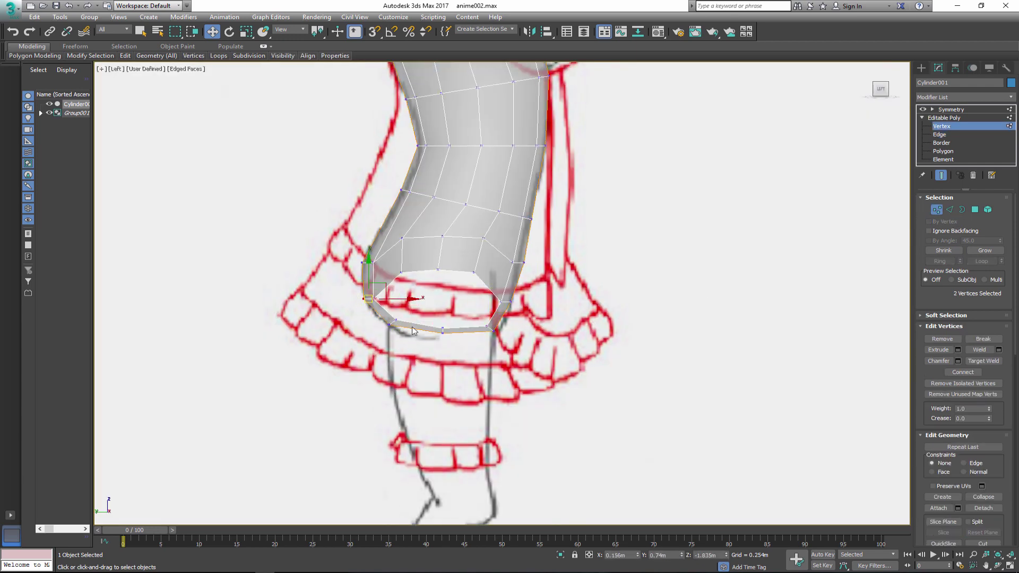
{"action": "left_click", "coordinate": [503, 311]}
{"action": "middle_click_drag", "start_coordinate": [478, 304], "coordinate": [498, 318]}
{"action": "left_click", "coordinate": [474, 293]}
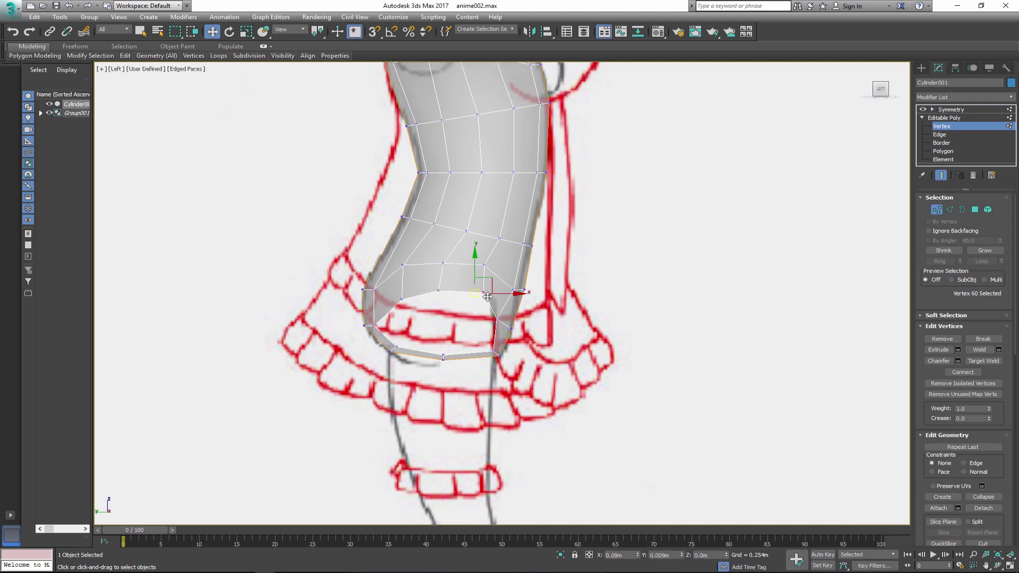
{"action": "left_click", "coordinate": [459, 295]}
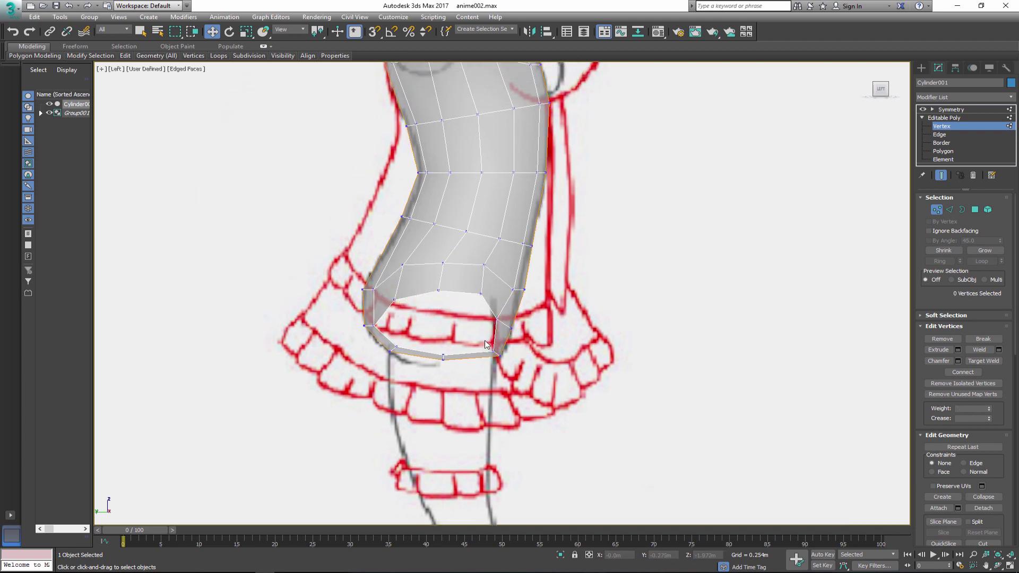
{"action": "left_click_drag", "start_coordinate": [439, 364], "coordinate": [444, 347]}
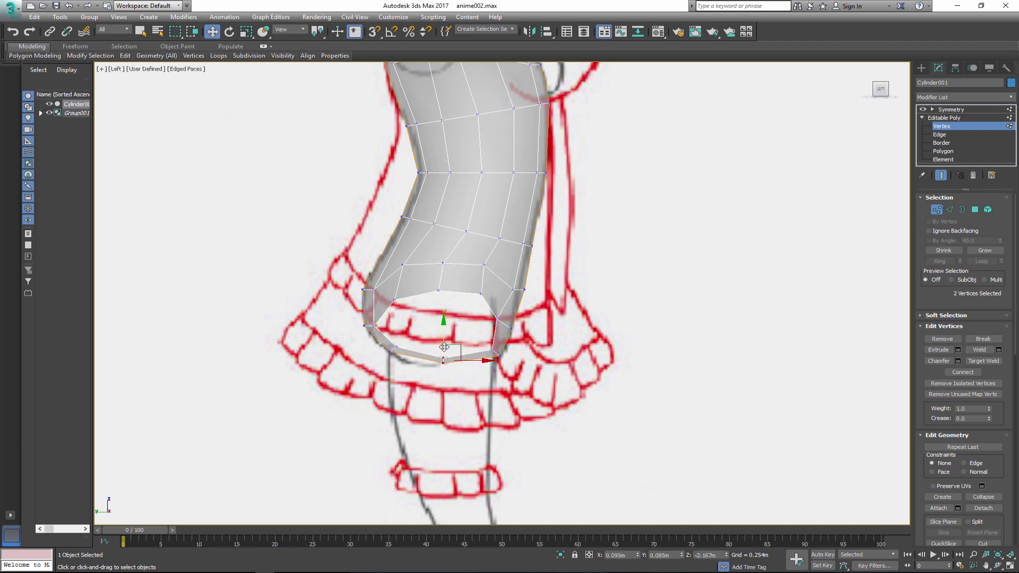
{"action": "left_click", "coordinate": [497, 318]}
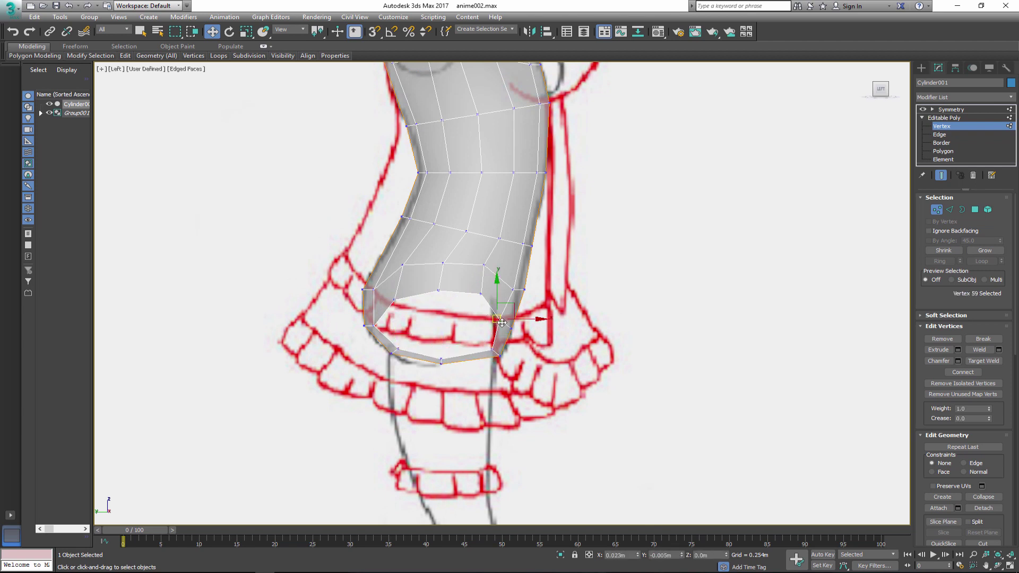
{"action": "left_click", "coordinate": [483, 265]}
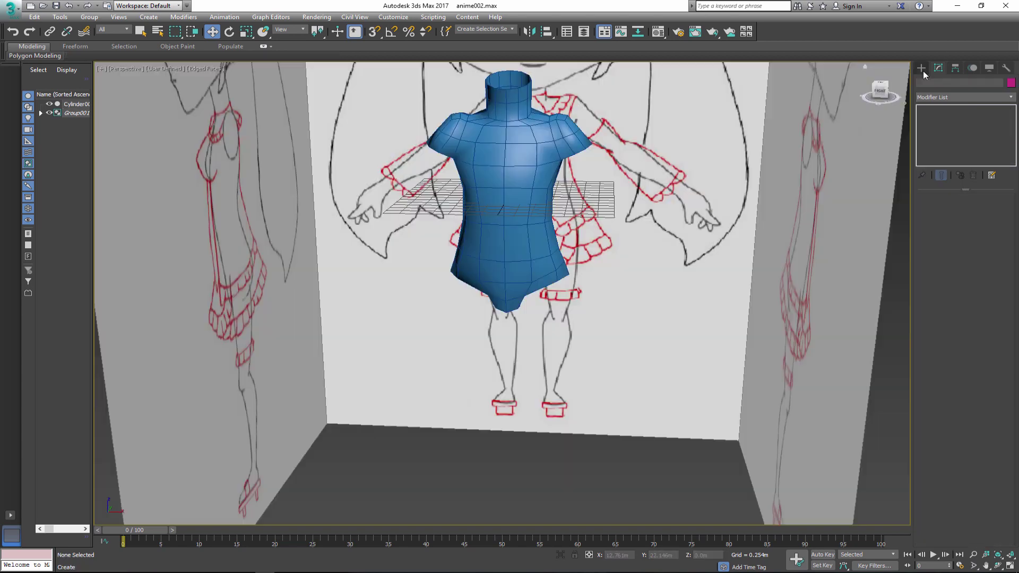
Create a cylinder about 0.095 m in radius and 1.217 m high near the reference foot and set its sides to 8.
{"action": "left_click", "coordinate": [921, 68]}
{"action": "left_click", "coordinate": [942, 147]}
{"action": "left_click_drag", "start_coordinate": [550, 457], "coordinate": [553, 461]}
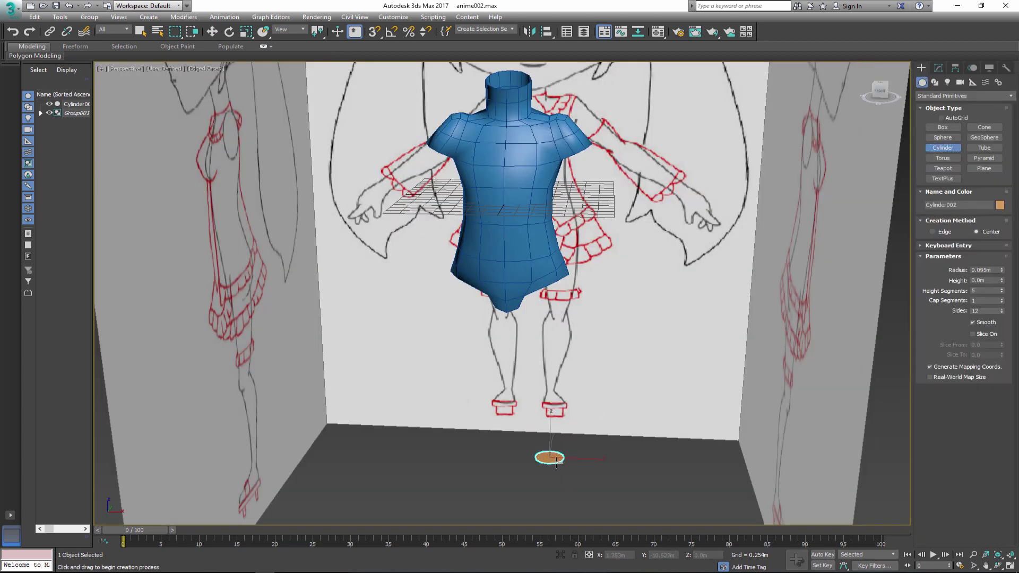
{"action": "left_click", "coordinate": [556, 414]}
{"action": "key", "text": "w"}
{"action": "left_click", "coordinate": [938, 67]}
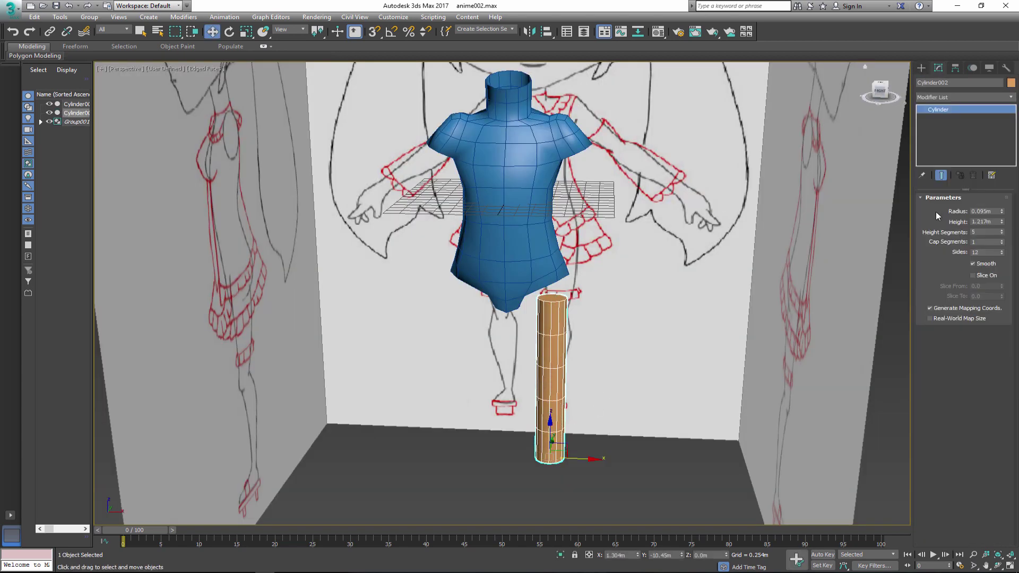
{"action": "type", "text": "8"}
{"action": "key", "text": "Return"}
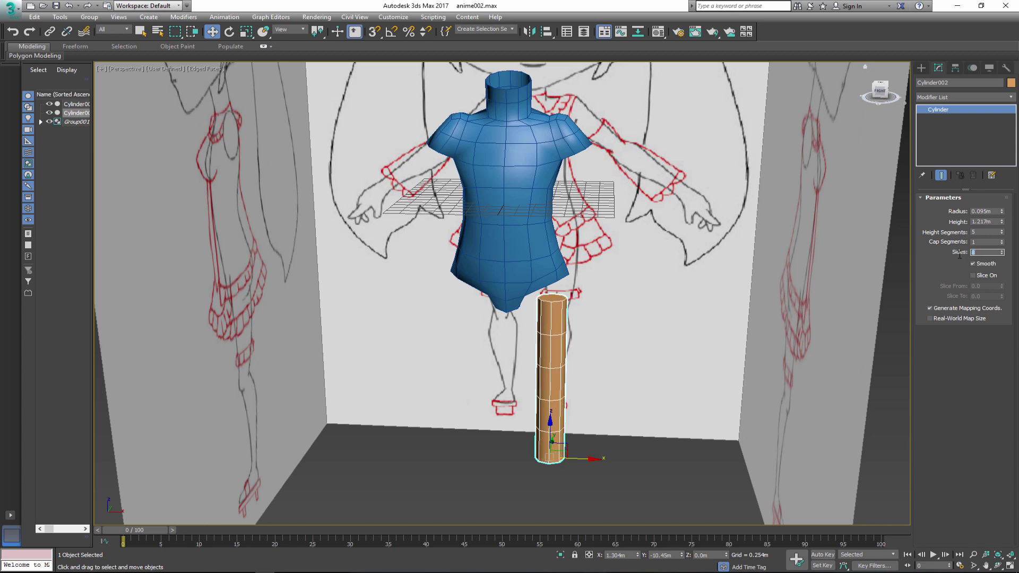
Stretch the cylinder vertically from the ankle to the hip in the front view and change its object colour to purple.
{"action": "key", "text": "f"}
{"action": "key", "text": "r"}
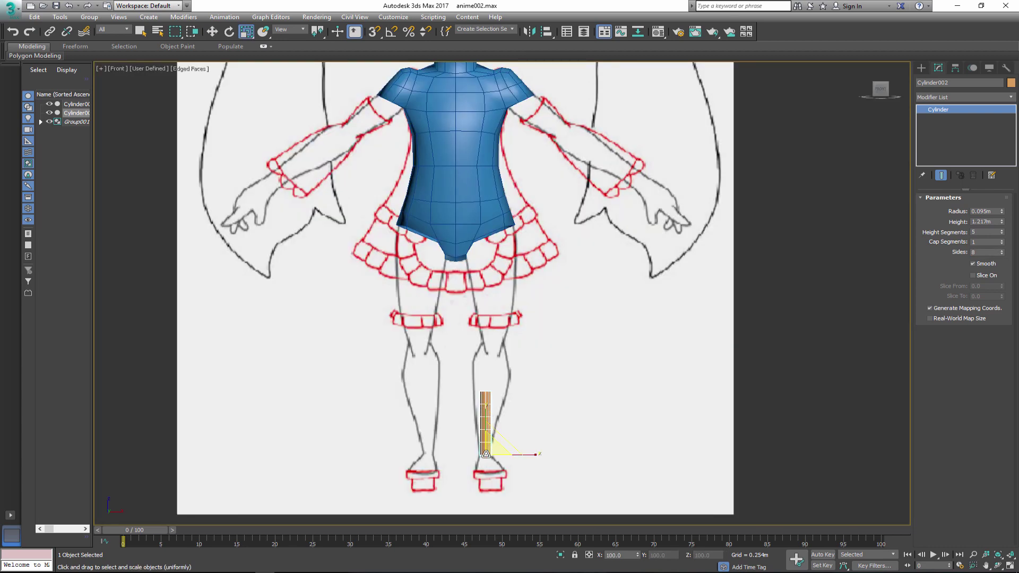
{"action": "left_click_drag", "start_coordinate": [484, 415], "coordinate": [485, 324]}
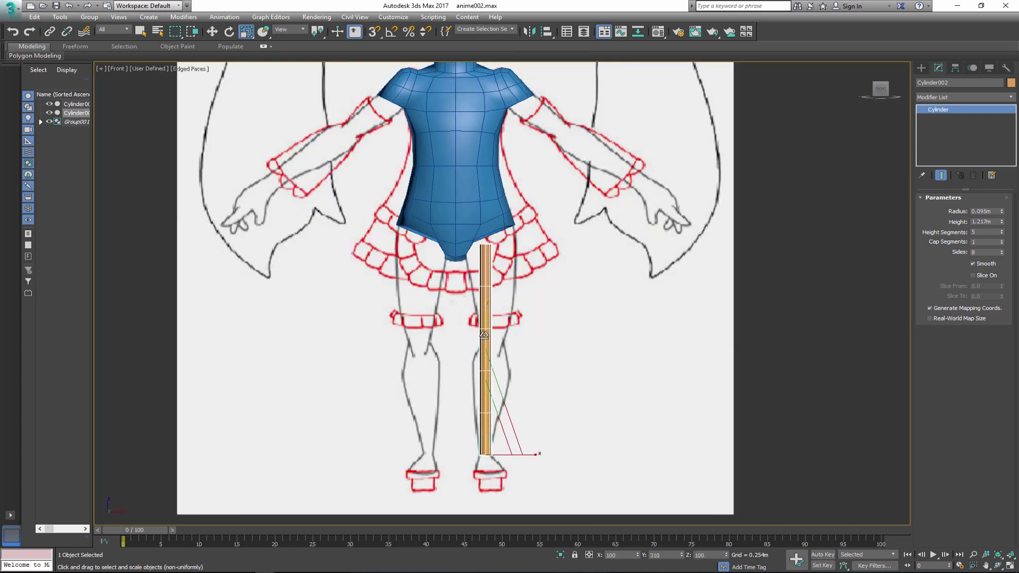
{"action": "key", "text": "l"}
{"action": "key", "text": "w"}
{"action": "left_click", "coordinate": [1011, 82]}
{"action": "double_click", "coordinate": [566, 283]}
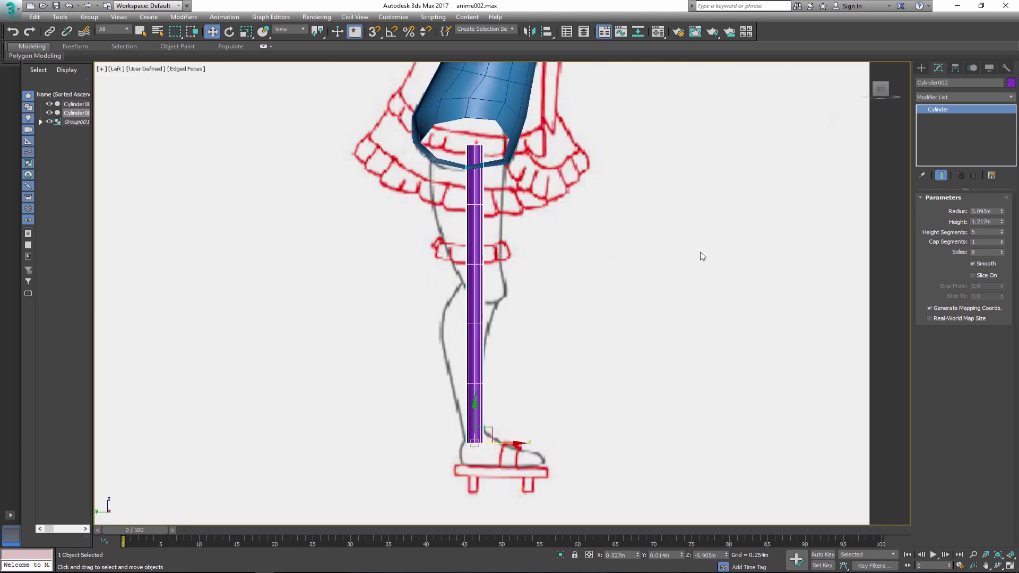
Convert the leg cylinder to an editable poly and move, widen and tilt its lower vertex rows to follow the side reference's calf.
{"action": "right_click", "coordinate": [484, 413]}
{"action": "mouse_move", "coordinate": [517, 494]}
{"action": "left_click", "coordinate": [599, 501]}
{"action": "key", "text": "1"}
{"action": "left_click_drag", "start_coordinate": [550, 380], "coordinate": [457, 386]}
{"action": "left_click_drag", "start_coordinate": [482, 370], "coordinate": [466, 350]}
{"action": "middle_click_drag", "start_coordinate": [466, 350], "coordinate": [456, 413]}
{"action": "left_click", "coordinate": [212, 32]}
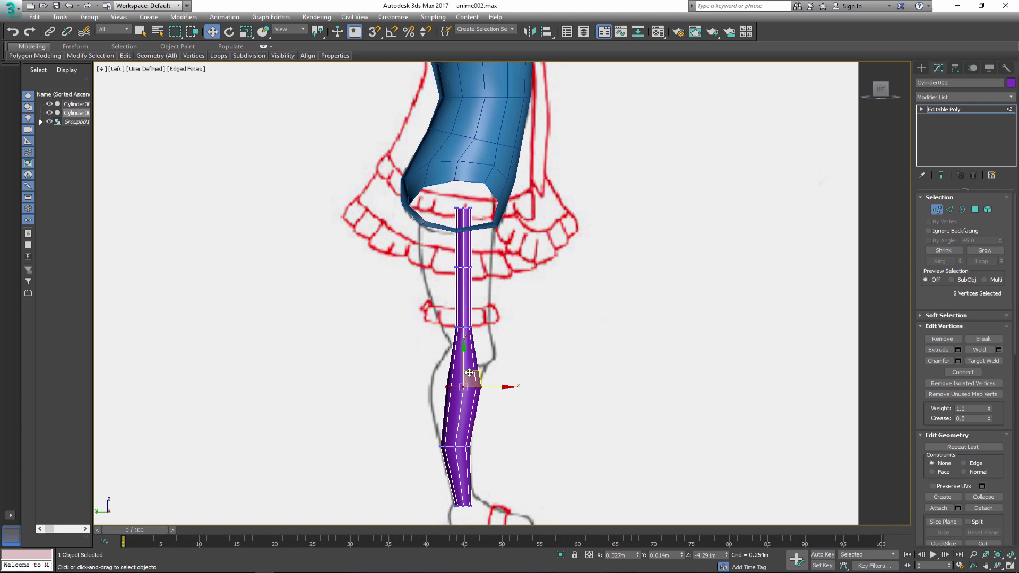
{"action": "left_click", "coordinate": [229, 32]}
Move, widen and tilt the vertex row above the knee to match the side reference, with see-through display turned on.
{"action": "left_click_drag", "start_coordinate": [480, 318], "coordinate": [446, 335]}
{"action": "middle_click_drag", "start_coordinate": [481, 298], "coordinate": [476, 310]}
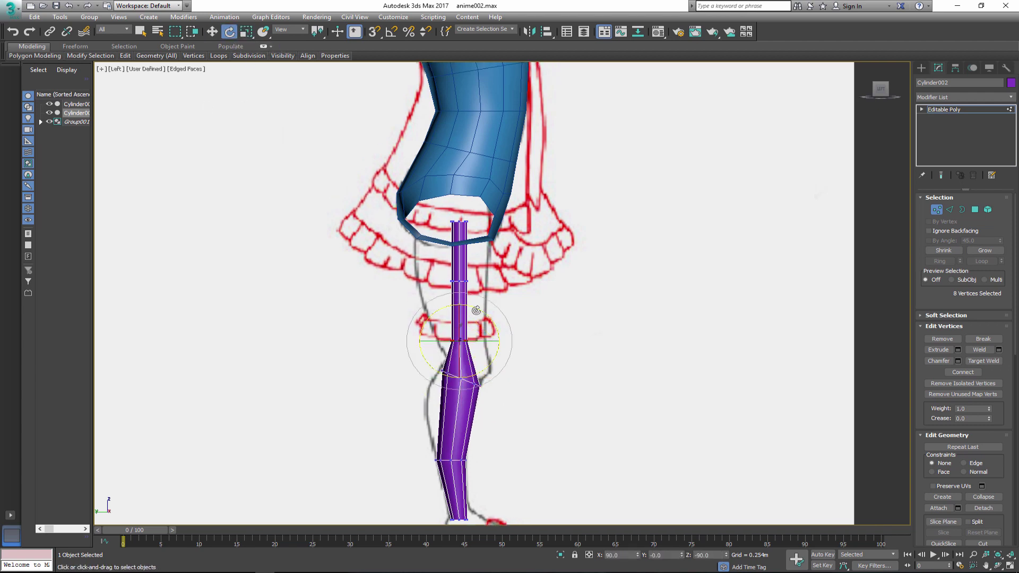
{"action": "left_click_drag", "start_coordinate": [475, 311], "coordinate": [466, 348]}
{"action": "key", "text": "w"}
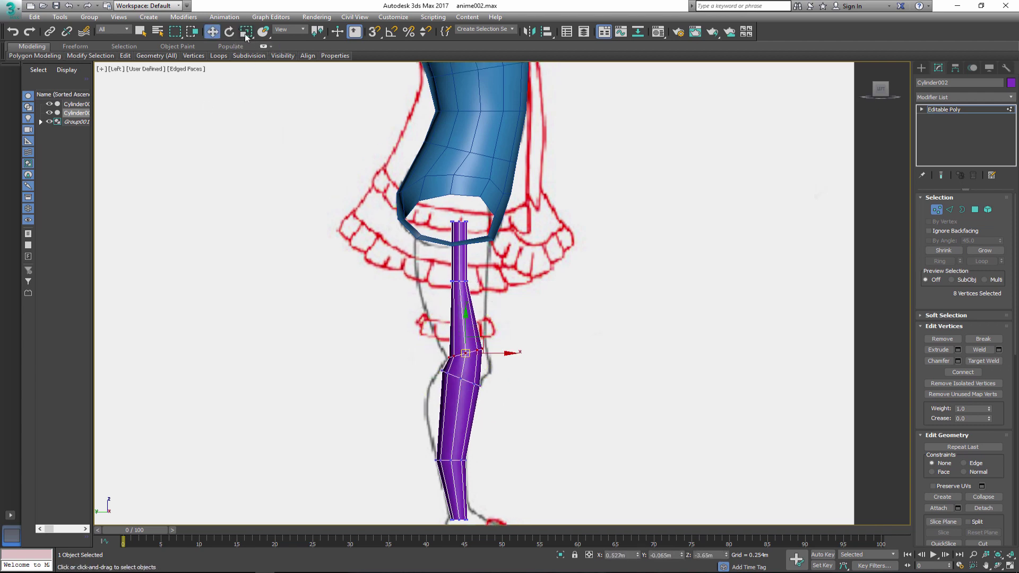
{"action": "scroll", "coordinate": [456, 354], "scroll_direction": "up", "scroll_amount": 3}
{"action": "key", "text": "alt+x"}
{"action": "left_click_drag", "start_coordinate": [457, 346], "coordinate": [463, 335]}
{"action": "middle_click_drag", "start_coordinate": [463, 335], "coordinate": [457, 380]}
Scale the leg's two upper vertex rows to the thigh width of the side reference and adjust the topmost row.
{"action": "left_click_drag", "start_coordinate": [408, 162], "coordinate": [477, 273]}
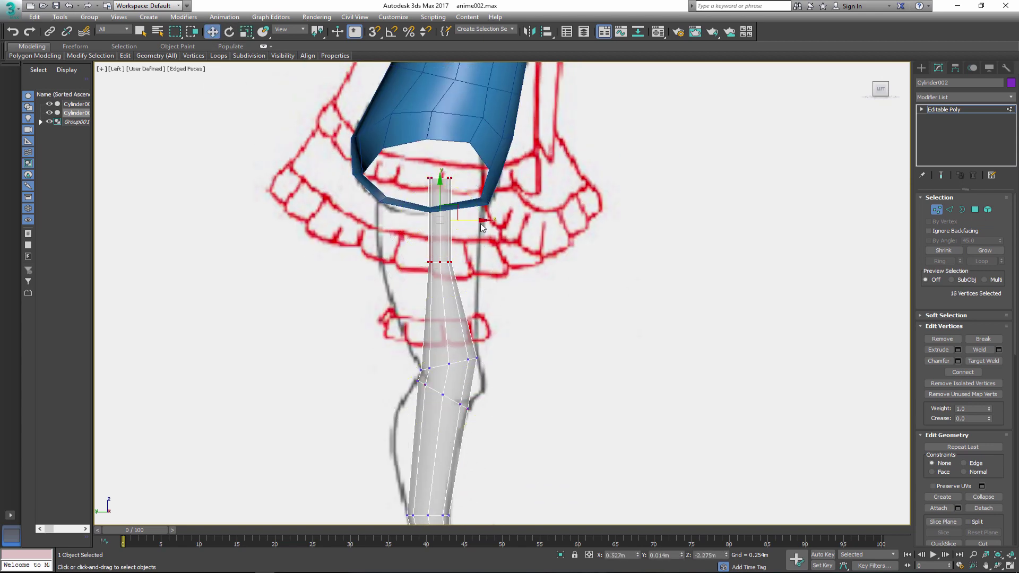
{"action": "left_click", "coordinate": [246, 31]}
{"action": "left_click_drag", "start_coordinate": [439, 220], "coordinate": [440, 202]}
{"action": "left_click_drag", "start_coordinate": [361, 159], "coordinate": [504, 197]}
Connect a new edge loop across the upper calf, then move, tilt and widen it to fit the calf bulge.
{"action": "middle_click_drag", "start_coordinate": [399, 356], "coordinate": [351, 222]}
{"action": "left_click", "coordinate": [949, 209]}
{"action": "left_click", "coordinate": [983, 383]}
{"action": "key", "text": "w"}
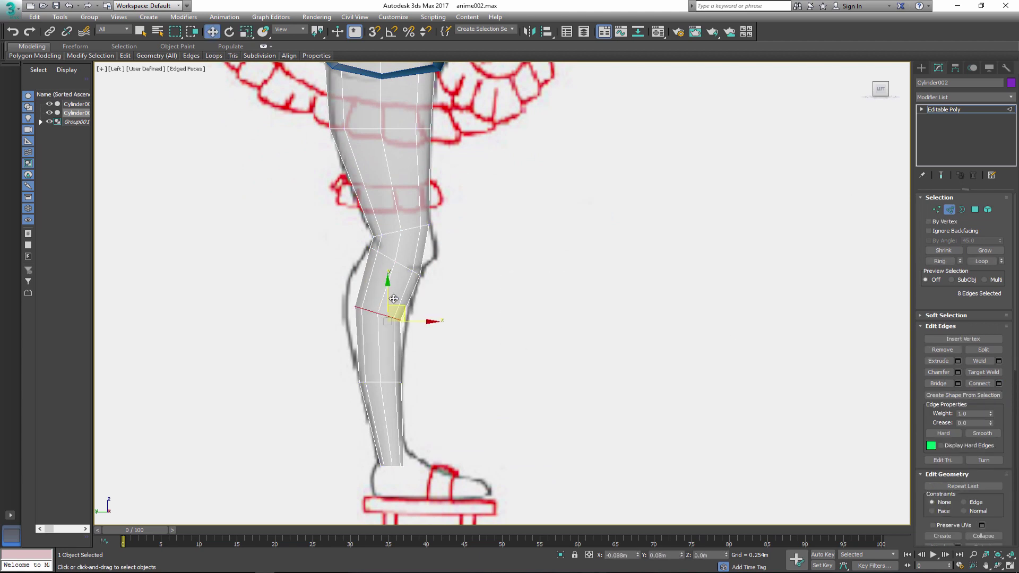
{"action": "key", "text": "r"}
{"action": "mouse_move", "coordinate": [393, 298]}
{"action": "left_mouse_down"}
{"action": "mouse_move", "coordinate": [378, 289]}
{"action": "mouse_move", "coordinate": [376, 300]}
{"action": "left_mouse_up"}
{"action": "key", "text": "e"}
{"action": "key", "text": "w"}
{"action": "key", "text": "r"}
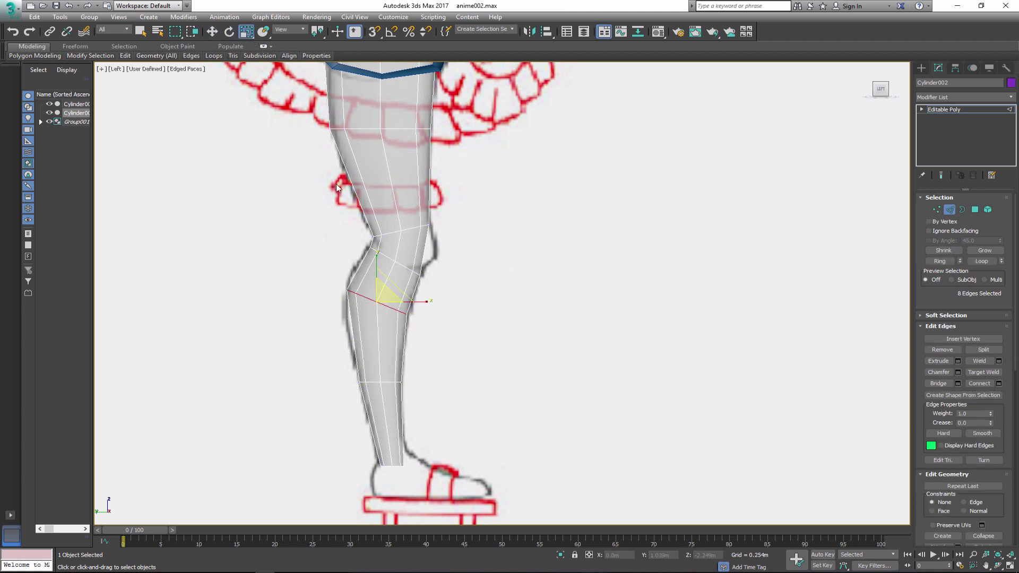
Connect a single edge loop through the knee and scale, rotate and move it to the reference kneecap outline.
{"action": "middle_click_drag", "start_coordinate": [435, 263], "coordinate": [441, 337]}
{"action": "double_click", "coordinate": [386, 313]}
{"action": "key", "text": "ctrl+shift+e"}
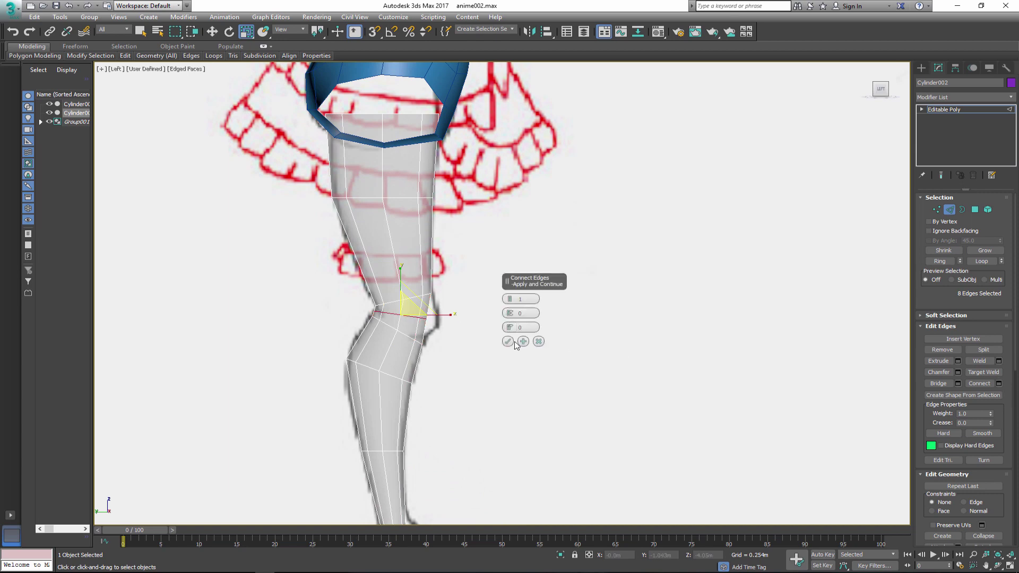
{"action": "left_click", "coordinate": [507, 341]}
{"action": "scroll", "coordinate": [455, 179], "scroll_direction": "up", "scroll_amount": 2}
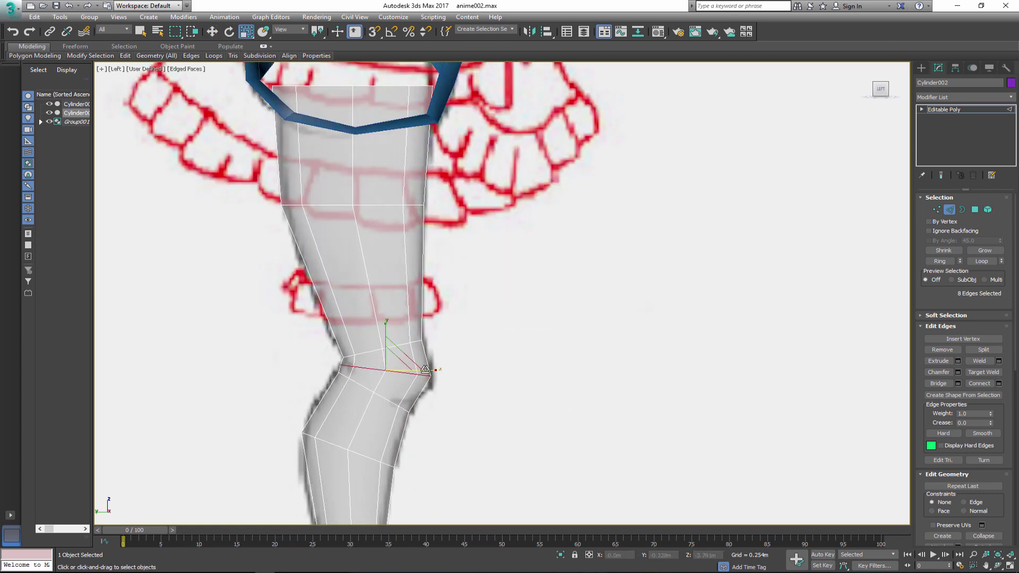
{"action": "key", "text": "e"}
{"action": "key", "text": "w"}
Connect a new edge loop across the upper thigh between the leg's two topmost loops.
{"action": "scroll", "coordinate": [430, 361], "scroll_direction": "down", "scroll_amount": 3}
{"action": "middle_click_drag", "start_coordinate": [485, 338], "coordinate": [454, 371]}
{"action": "left_click", "coordinate": [314, 257]}
{"action": "key", "text": "alt+r"}
{"action": "left_click", "coordinate": [999, 384]}
{"action": "left_click", "coordinate": [507, 341]}
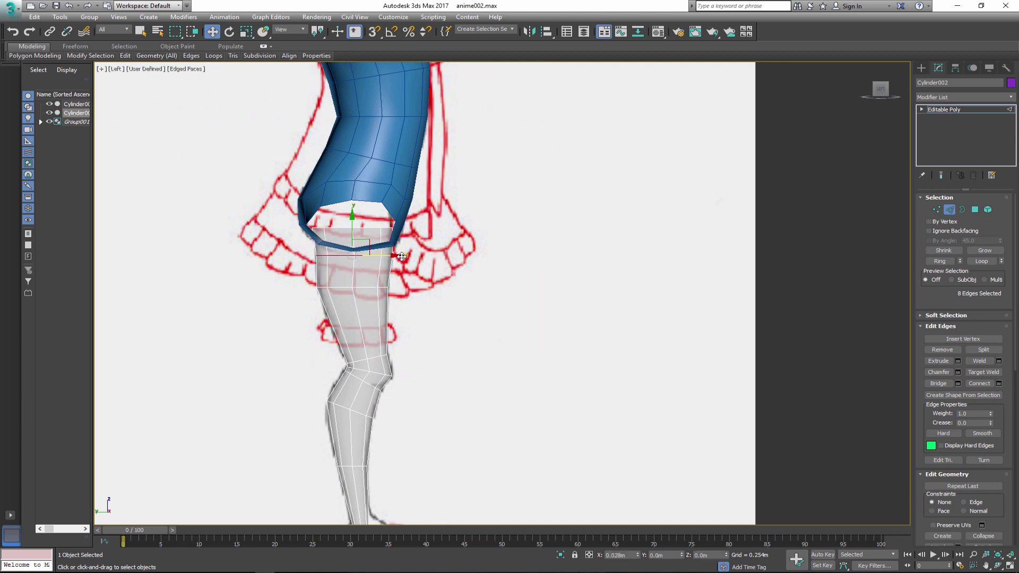
Scale the upper thigh vertex row to the side reference and connect a single edge loop across the lower thigh with slide -6.
{"action": "left_click", "coordinate": [936, 211]}
{"action": "key", "text": "r"}
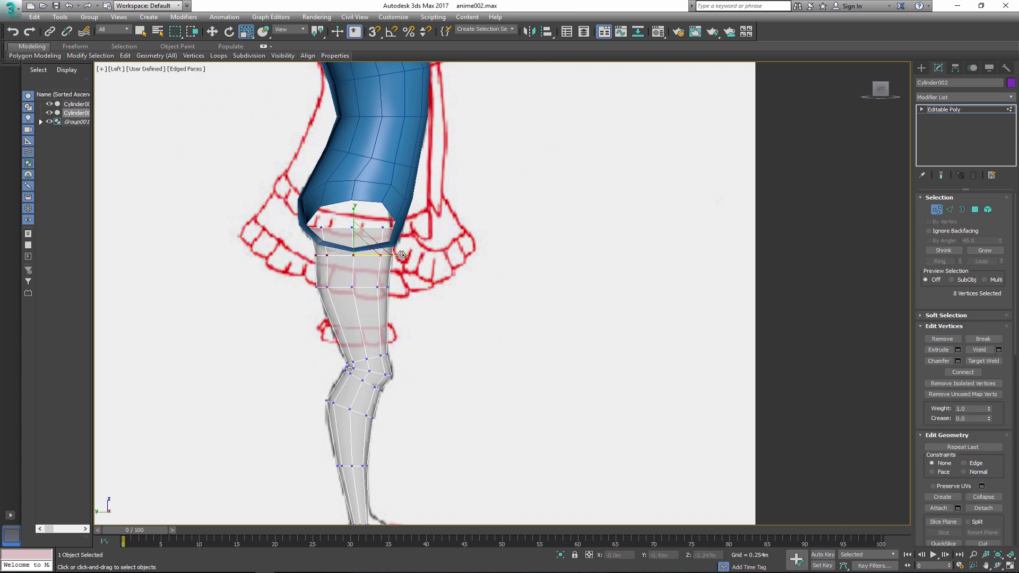
{"action": "middle_click_drag", "start_coordinate": [402, 255], "coordinate": [383, 186]}
{"action": "key", "text": "2"}
{"action": "key", "text": "ctrl+shift+e"}
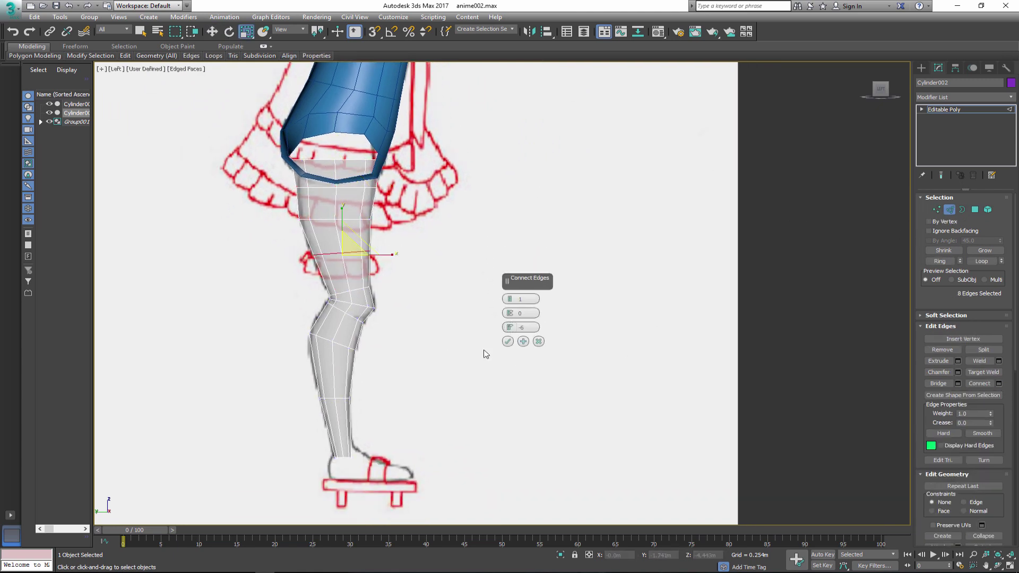
{"action": "left_click", "coordinate": [508, 341]}
In the front view, shift the leg's knee vertices sideways onto the reference and widen the calf vertex rows to the drawn outline.
{"action": "key", "text": "1"}
{"action": "key", "text": "f"}
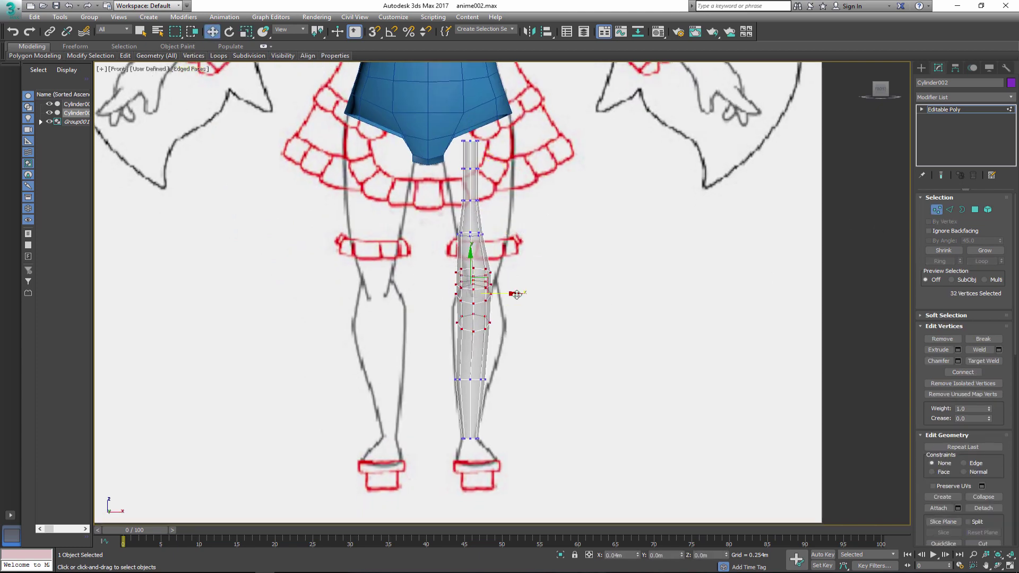
{"action": "middle_click_drag", "start_coordinate": [514, 291], "coordinate": [500, 275]}
{"action": "left_click_drag", "start_coordinate": [505, 302], "coordinate": [523, 311]}
{"action": "middle_click_drag", "start_coordinate": [523, 311], "coordinate": [507, 282]}
{"action": "left_click_drag", "start_coordinate": [419, 325], "coordinate": [481, 344]}
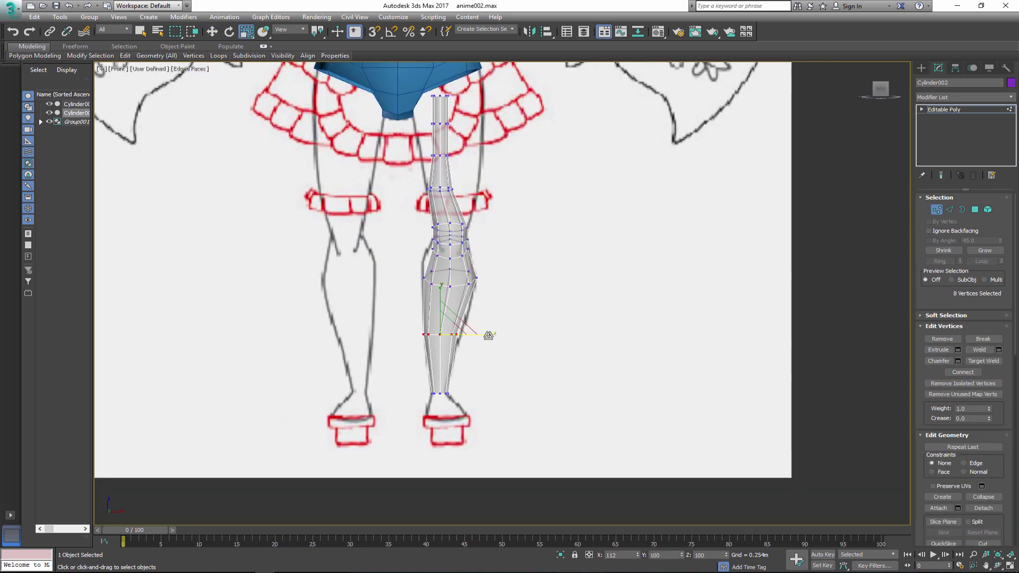
{"action": "key", "text": "w"}
{"action": "scroll", "coordinate": [436, 334], "scroll_direction": "up", "scroll_amount": 3}
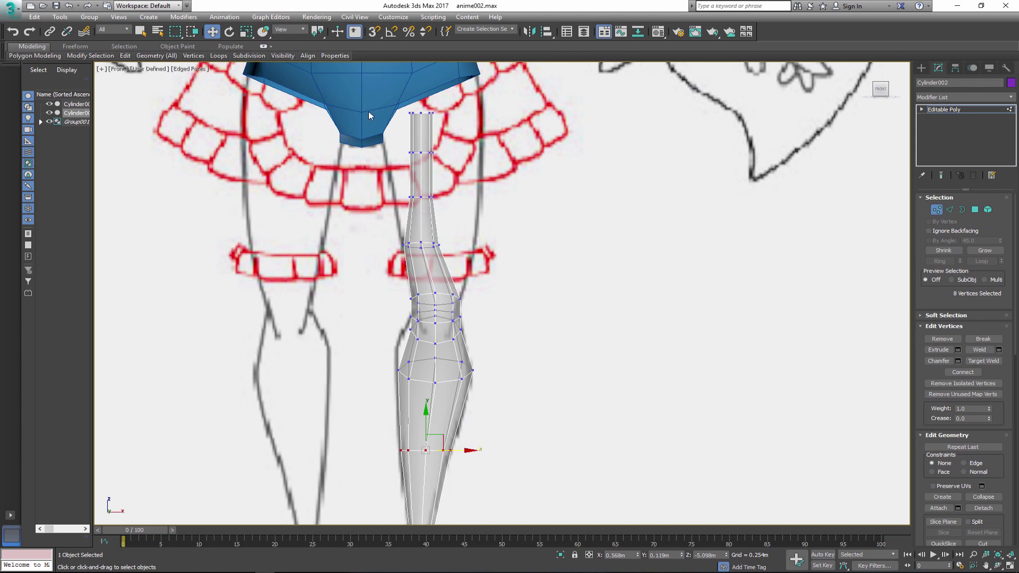
Center the upper leg vertices on the front reference thigh and widen the lower and middle thigh rows to its outline.
{"action": "left_click_drag", "start_coordinate": [467, 176], "coordinate": [481, 177]}
{"action": "key", "text": "r"}
{"action": "left_click_drag", "start_coordinate": [395, 233], "coordinate": [505, 236]}
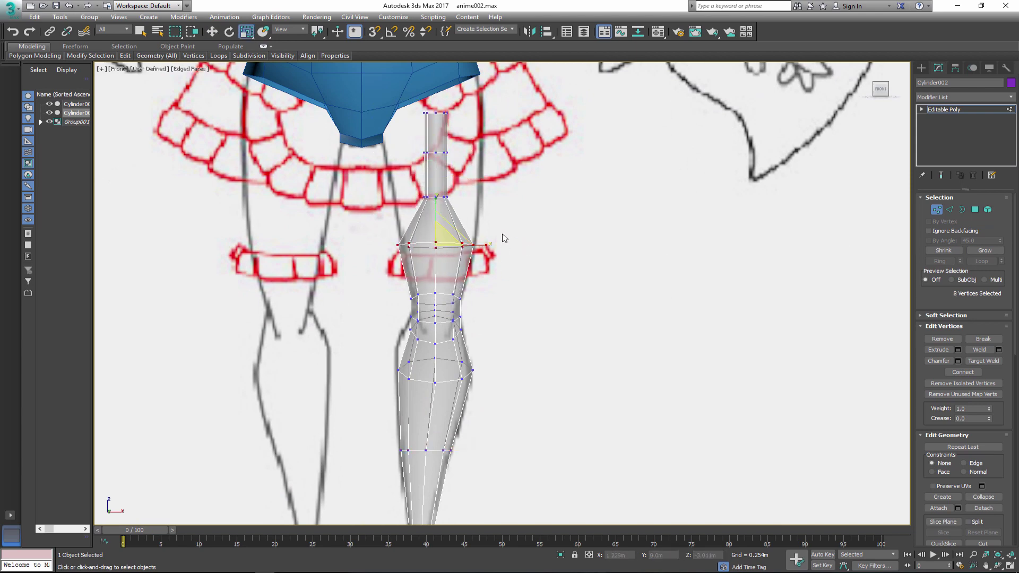
{"action": "key", "text": "w"}
{"action": "middle_click_drag", "start_coordinate": [483, 250], "coordinate": [469, 353]}
{"action": "key", "text": "r"}
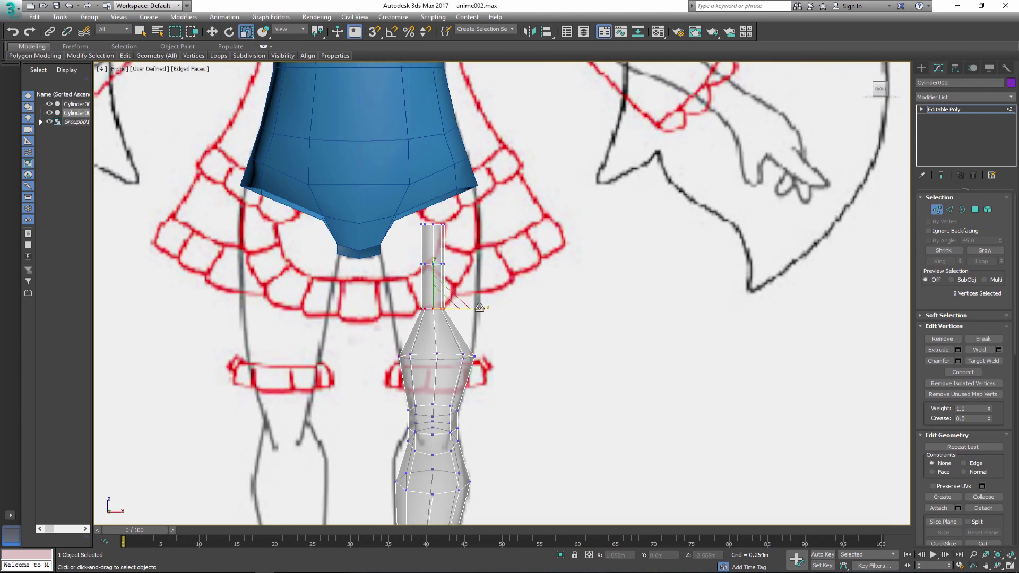
{"action": "left_click_drag", "start_coordinate": [456, 308], "coordinate": [477, 309]}
{"action": "middle_click_drag", "start_coordinate": [405, 253], "coordinate": [403, 299]}
Widen the two topmost thigh rows, tilt the top row along the torso's leg opening and scale it in Local coordinates.
{"action": "left_click_drag", "start_coordinate": [411, 263], "coordinate": [453, 319]}
{"action": "left_click_drag", "start_coordinate": [456, 270], "coordinate": [480, 271]}
{"action": "middle_click_drag", "start_coordinate": [472, 286], "coordinate": [473, 319]}
{"action": "left_click", "coordinate": [228, 32]}
{"action": "left_click_drag", "start_coordinate": [441, 276], "coordinate": [377, 246]}
{"action": "left_click", "coordinate": [246, 32]}
{"action": "left_click", "coordinate": [289, 29]}
{"action": "left_click", "coordinate": [280, 63]}
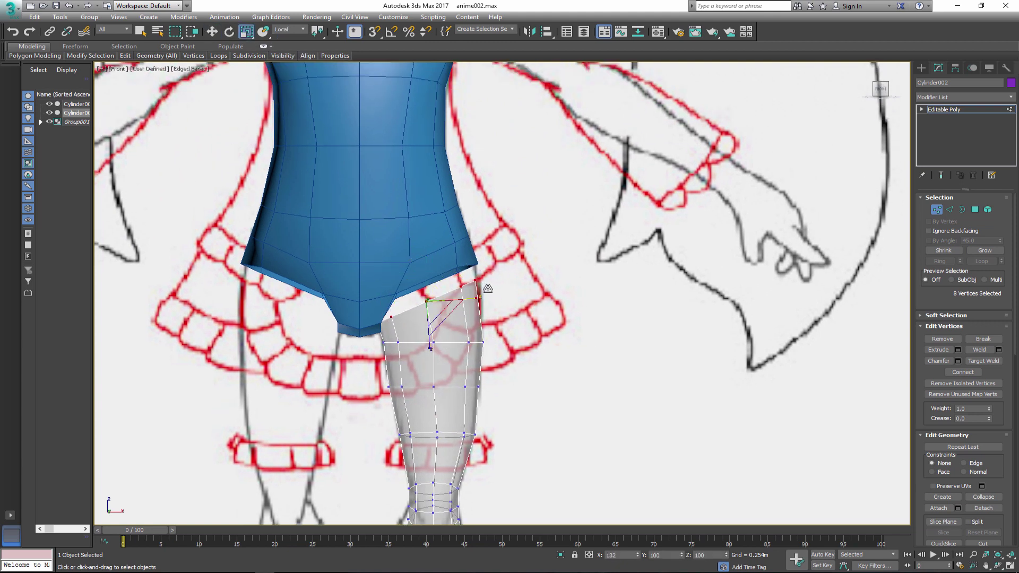
Turn off see-through display, then scale and shift the knee edge loops in View coordinates to fit the front reference.
{"action": "middle_click_drag", "start_coordinate": [392, 341], "coordinate": [340, 279]}
{"action": "middle_click_drag", "start_coordinate": [721, 391], "coordinate": [855, 221]}
{"action": "scroll", "coordinate": [855, 221], "scroll_direction": "up", "scroll_amount": 2}
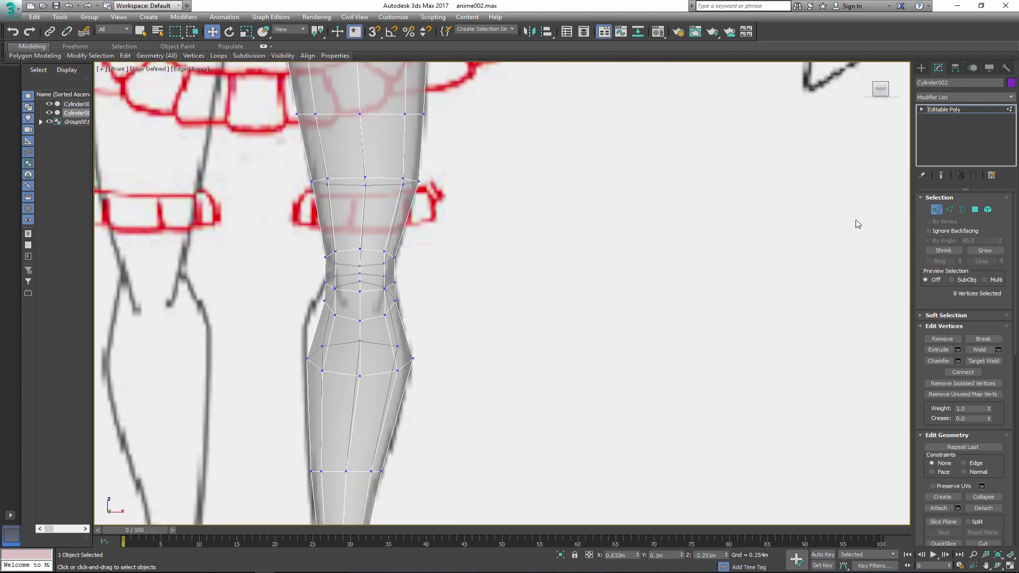
{"action": "key", "text": "2"}
{"action": "key", "text": "alt+x"}
{"action": "middle_click_drag", "start_coordinate": [413, 285], "coordinate": [398, 262]}
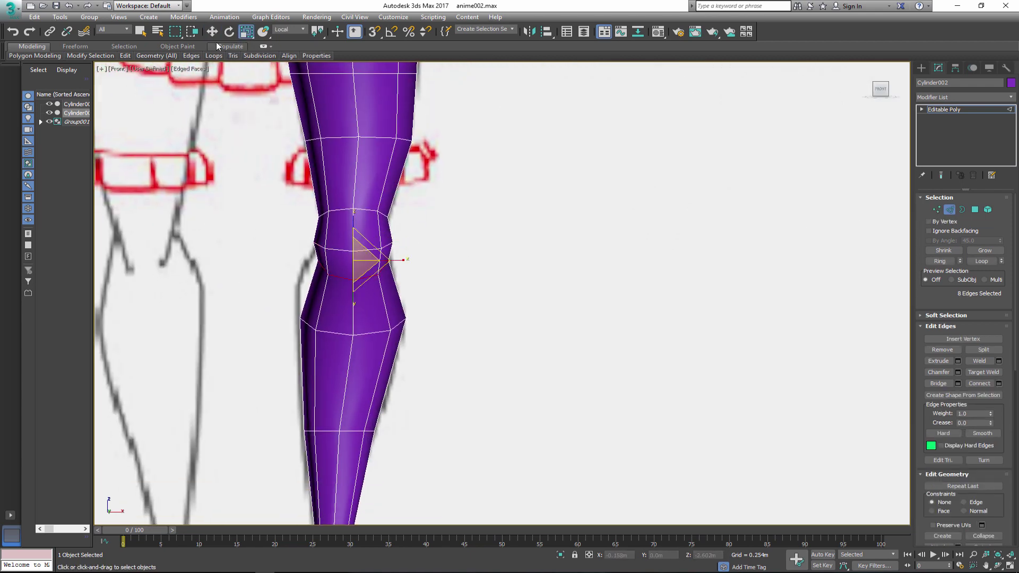
{"action": "left_click_drag", "start_coordinate": [398, 261], "coordinate": [365, 290]}
{"action": "left_click", "coordinate": [286, 29]}
{"action": "left_click", "coordinate": [279, 37]}
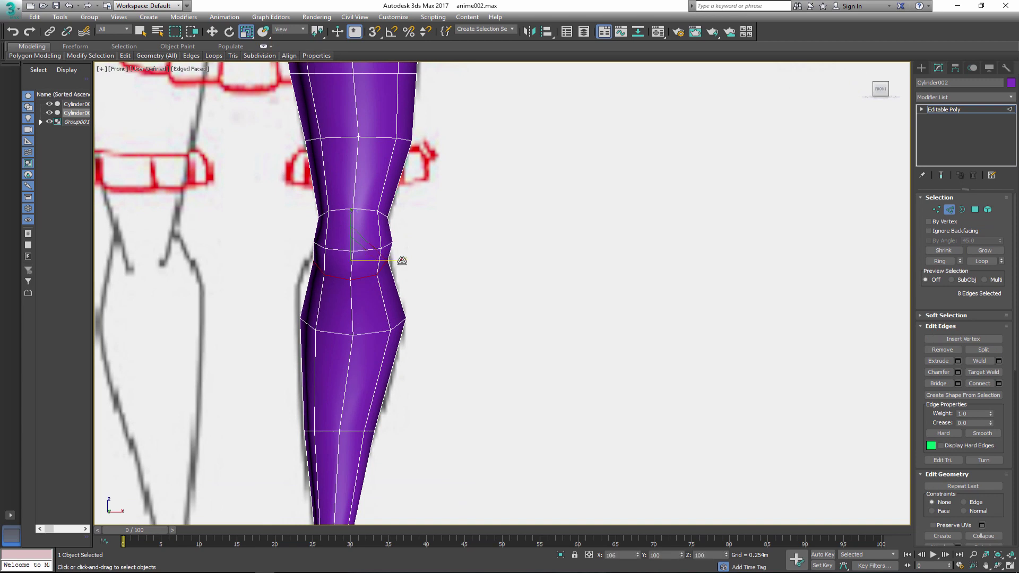
{"action": "middle_click_drag", "start_coordinate": [400, 257], "coordinate": [403, 274]}
{"action": "key", "text": "w"}
{"action": "left_click_drag", "start_coordinate": [397, 234], "coordinate": [394, 234]}
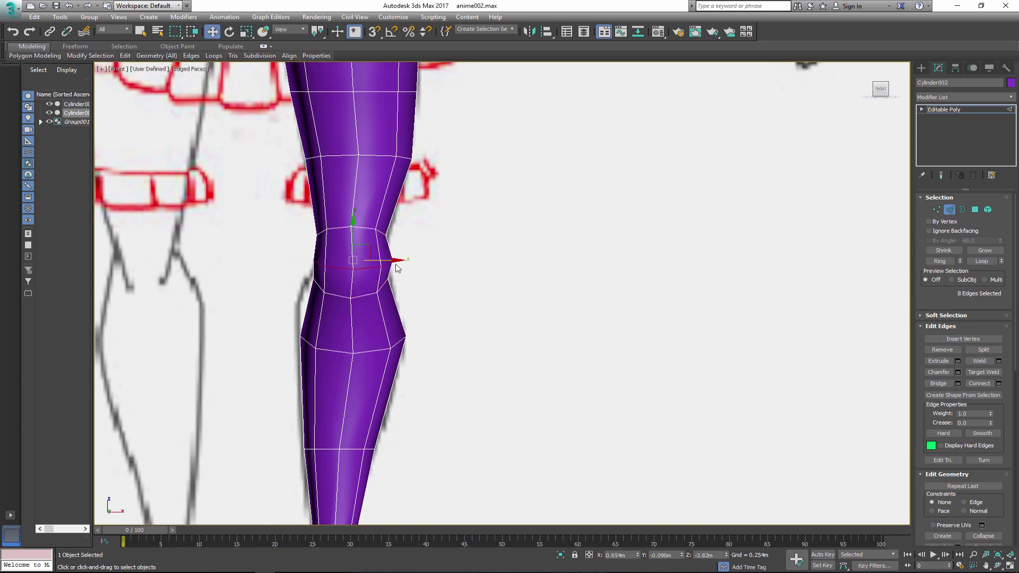
Rotate and move the lower calf edge loop to follow the calf outline in the front view.
{"action": "middle_click_drag", "start_coordinate": [396, 268], "coordinate": [390, 146]}
{"action": "key", "text": "e"}
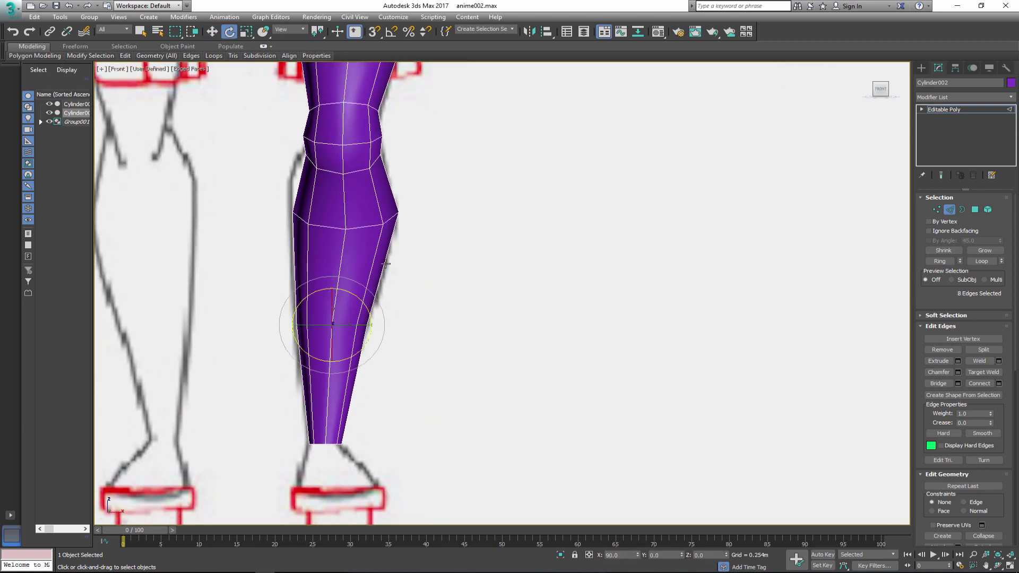
{"action": "key", "text": "w"}
{"action": "scroll", "coordinate": [339, 318], "scroll_direction": "down", "scroll_amount": 5}
Connect a new edge loop between the knee and upper calf, then widen and move it to the side reference.
{"action": "key", "text": "l"}
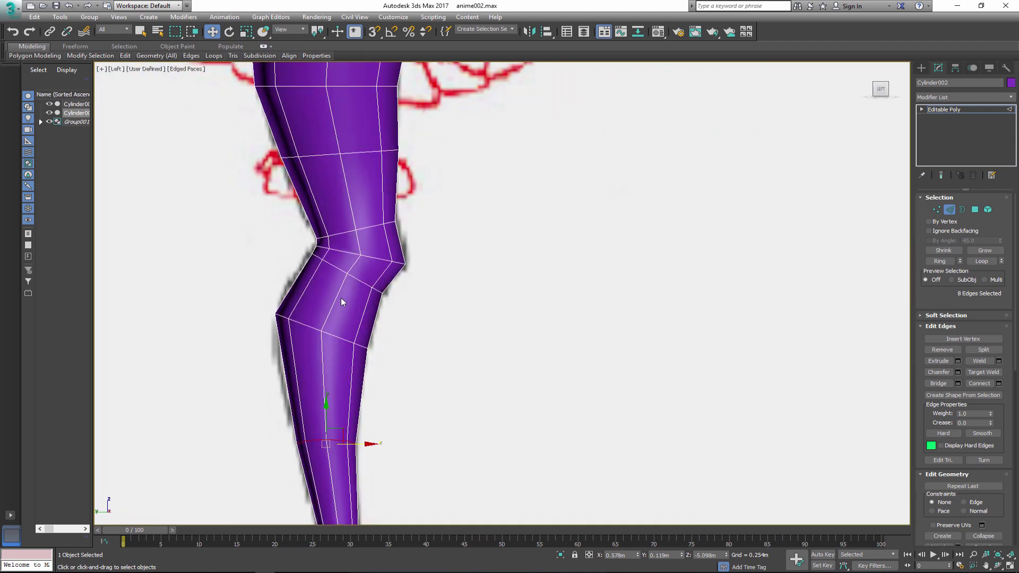
{"action": "left_click", "coordinate": [363, 321]}
{"action": "left_click", "coordinate": [363, 320]}
{"action": "left_click", "coordinate": [245, 32]}
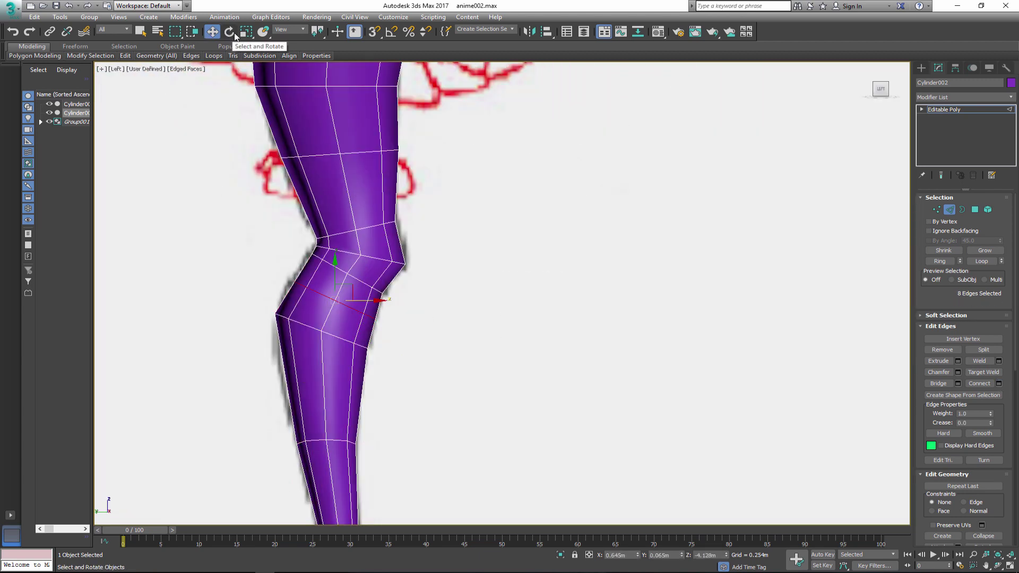
{"action": "key", "text": "w"}
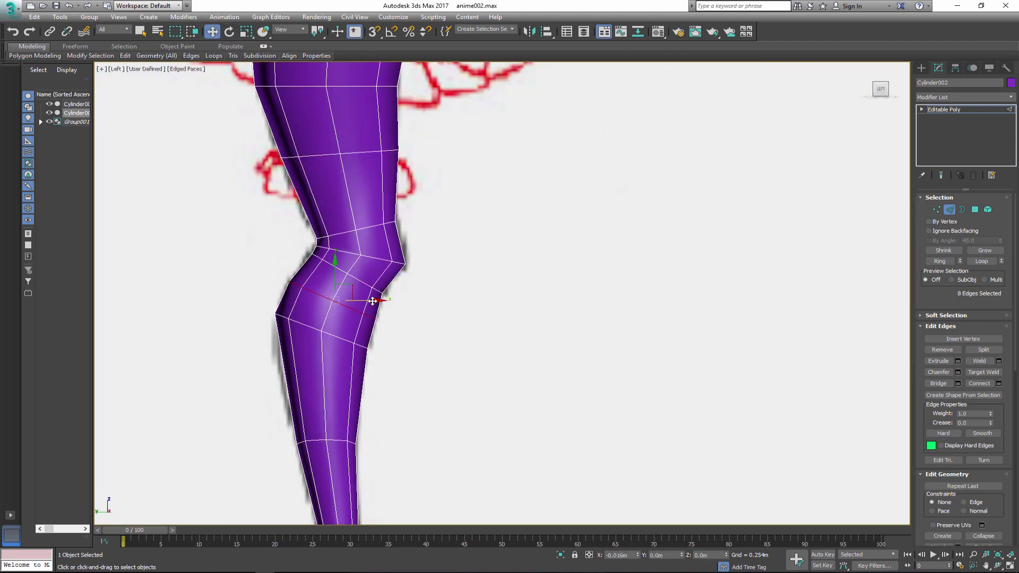
Connect a single edge loop across the middle of the calf and widen it, then adjust the upper calf loop's tilt and height.
{"action": "middle_click_drag", "start_coordinate": [356, 296], "coordinate": [329, 193]}
{"action": "key", "text": "ctrl+shift+e"}
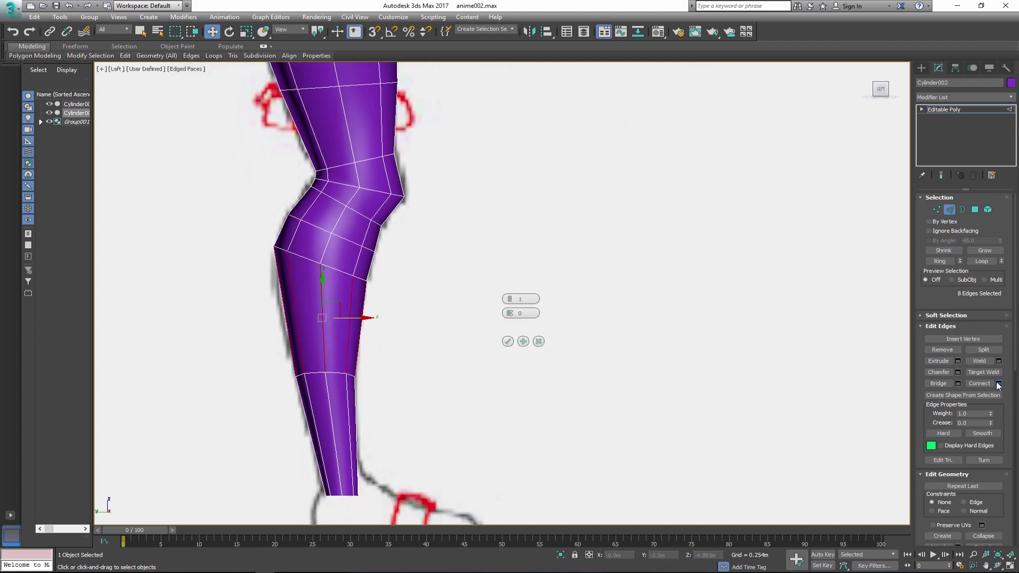
{"action": "key", "text": "e"}
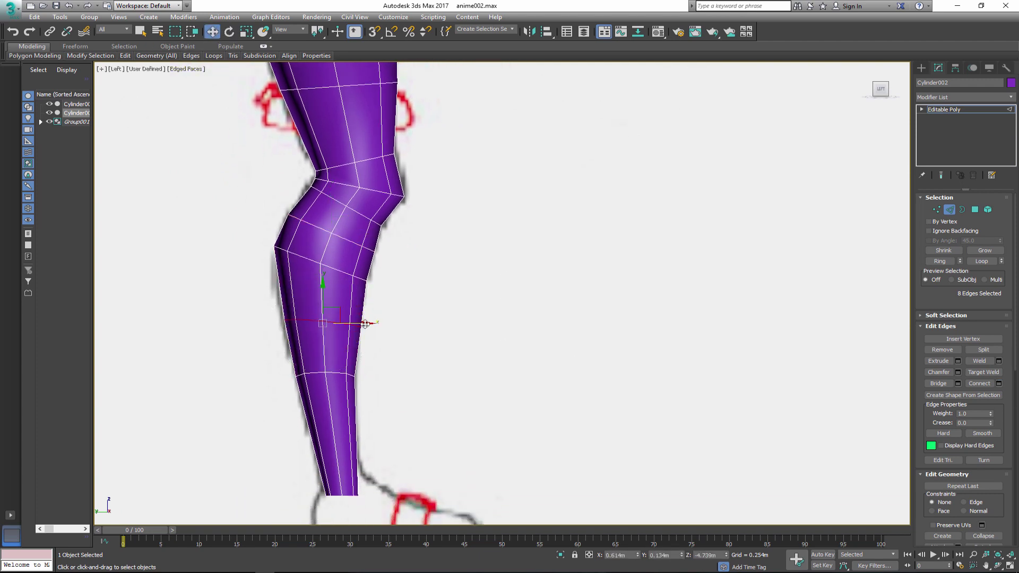
{"action": "left_click", "coordinate": [246, 32]}
{"action": "middle_click_drag", "start_coordinate": [366, 324], "coordinate": [342, 342]}
{"action": "key", "text": "e"}
{"action": "key", "text": "w"}
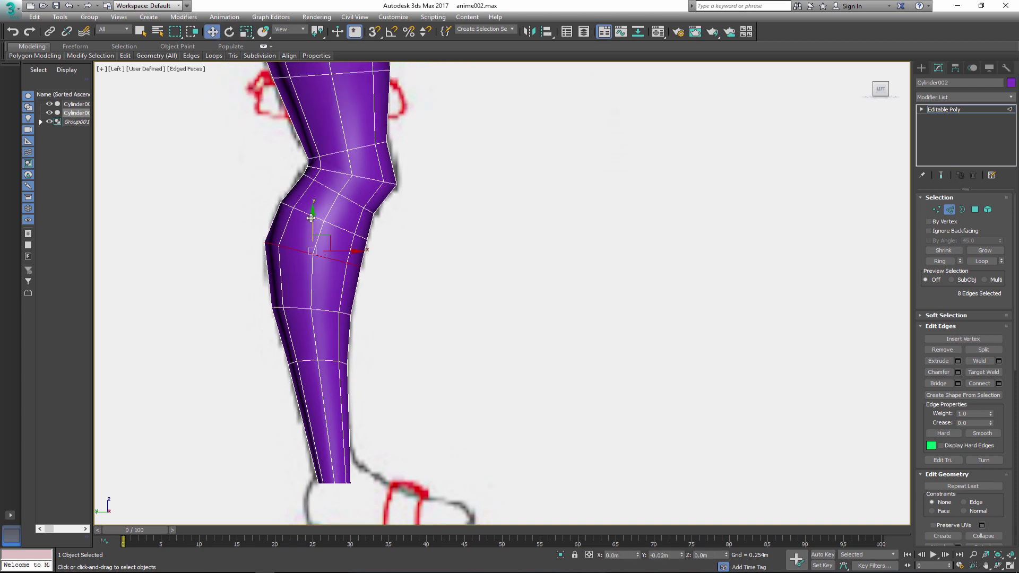
Scale the bottom ankle vertex row to the ankle width in the side reference and check it against the front reference.
{"action": "middle_click_drag", "start_coordinate": [835, 316], "coordinate": [830, 252]}
{"action": "key", "text": "1"}
{"action": "key", "text": "e"}
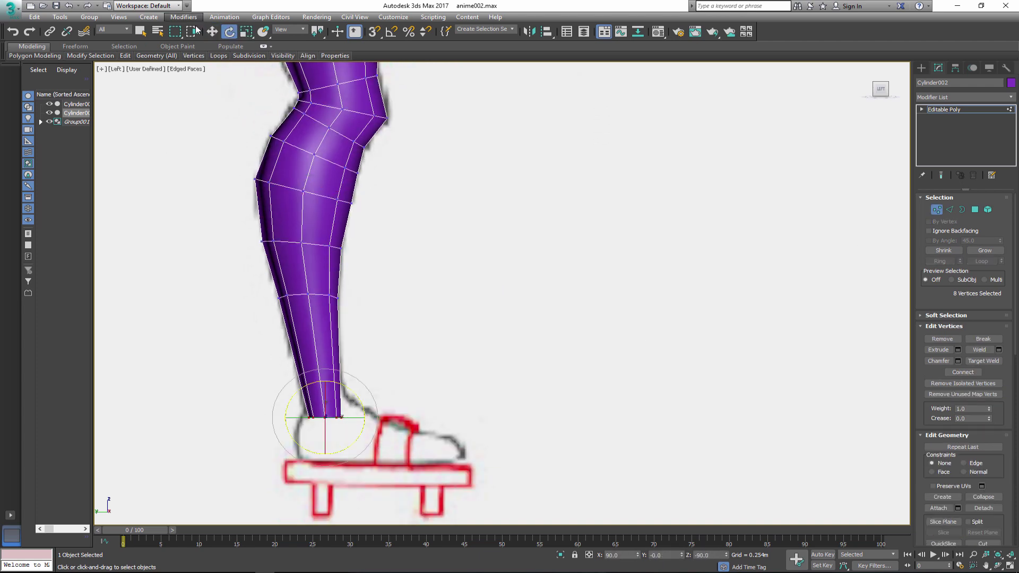
{"action": "key", "text": "r"}
{"action": "left_click_drag", "start_coordinate": [361, 418], "coordinate": [374, 418]}
{"action": "key", "text": "w"}
{"action": "key", "text": "f"}
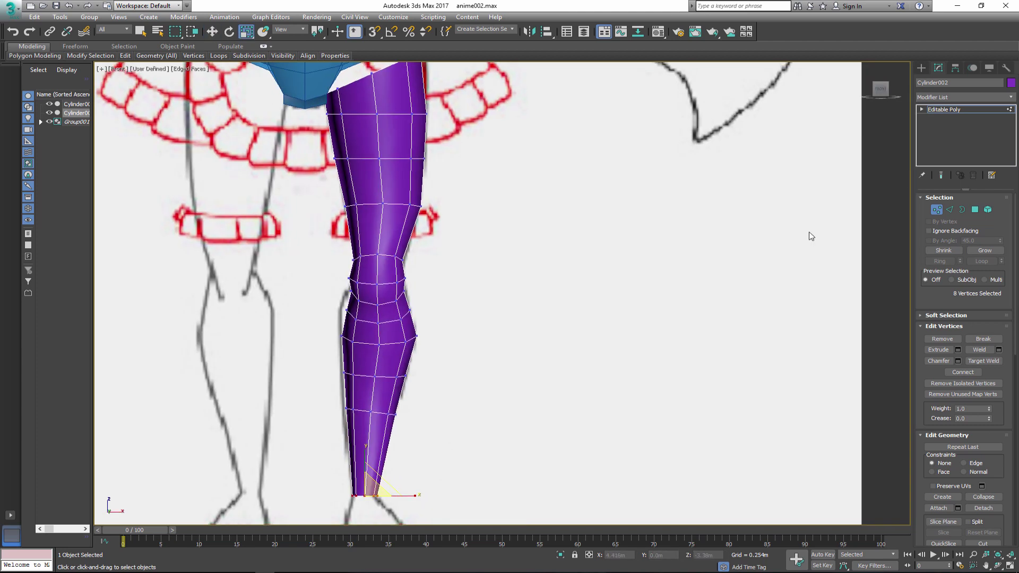
Widen and shift the edge loops below the knee and across the calf to match the front reference outline.
{"action": "key", "text": "2"}
{"action": "key", "text": "r"}
{"action": "key", "text": "w"}
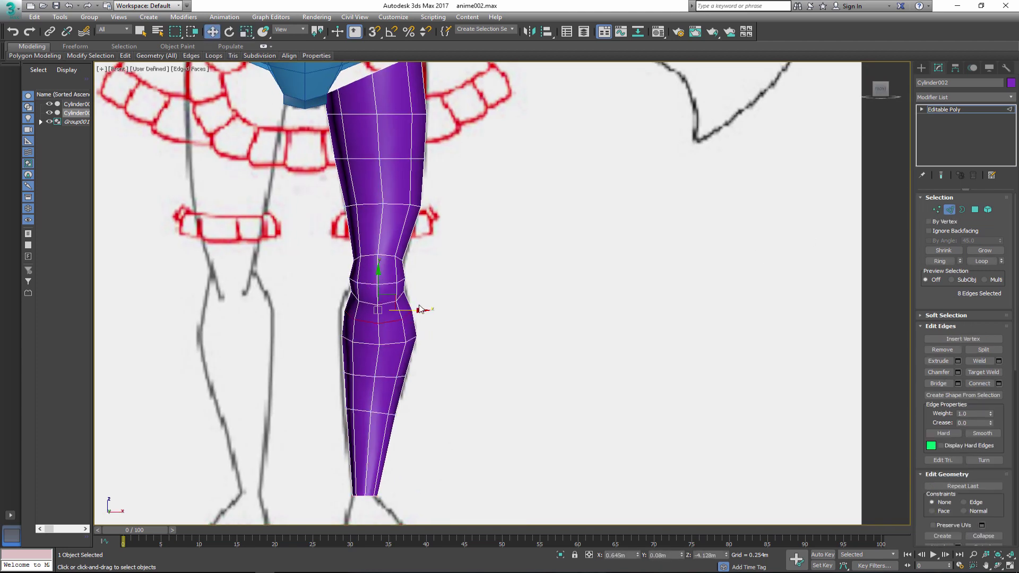
{"action": "left_click_drag", "start_coordinate": [422, 308], "coordinate": [423, 334]}
{"action": "scroll", "coordinate": [414, 375], "scroll_direction": "down", "scroll_amount": 4}
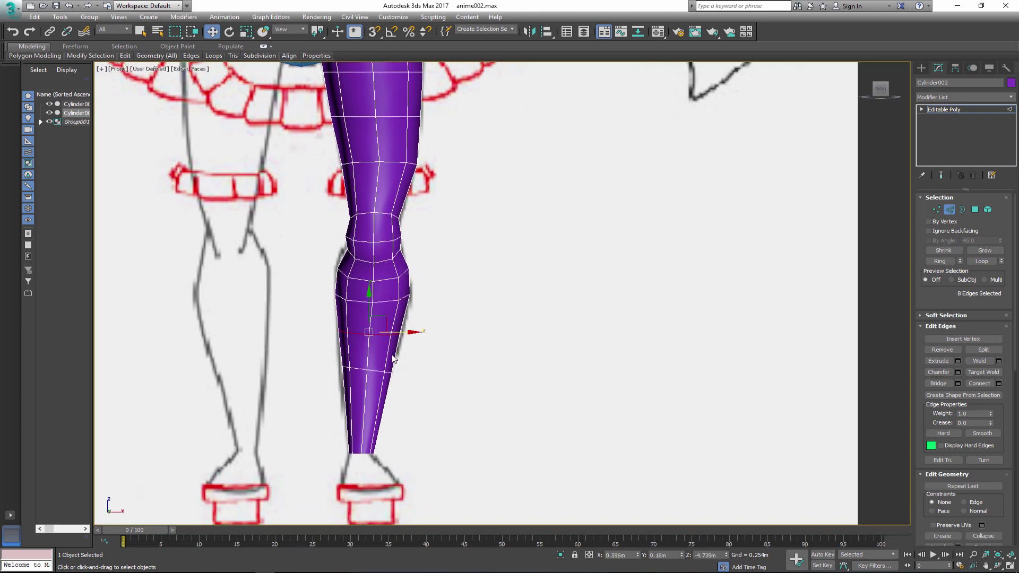
{"action": "scroll", "coordinate": [416, 298], "scroll_direction": "up", "scroll_amount": 3}
{"action": "middle_click_drag", "start_coordinate": [416, 298], "coordinate": [401, 322]}
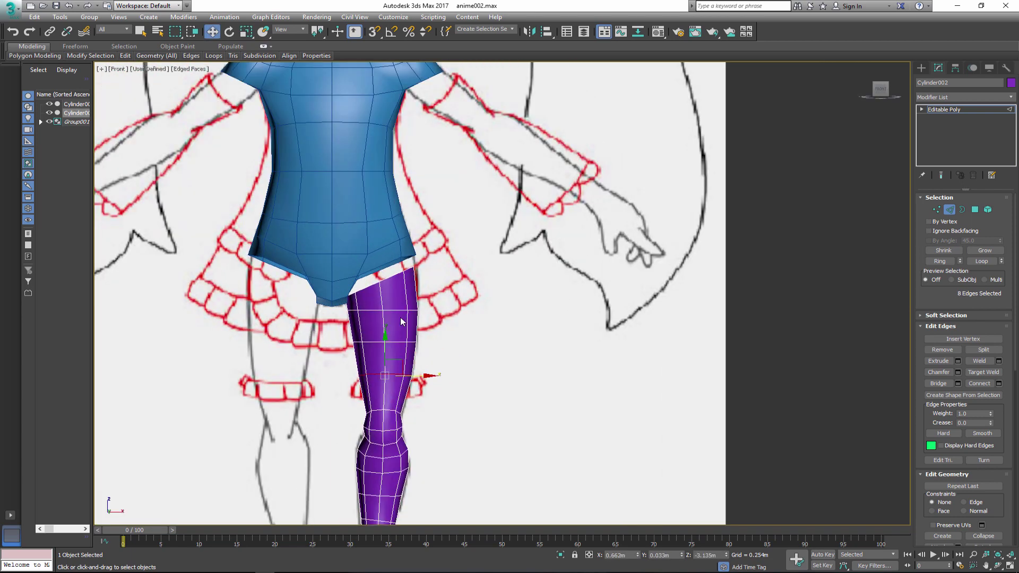
Tilt the upper thigh edge loop, then rotate, widen and move the topmost vertex row to follow the torso's leg opening.
{"action": "left_click", "coordinate": [229, 32]}
{"action": "scroll", "coordinate": [419, 286], "scroll_direction": "down", "scroll_amount": 2}
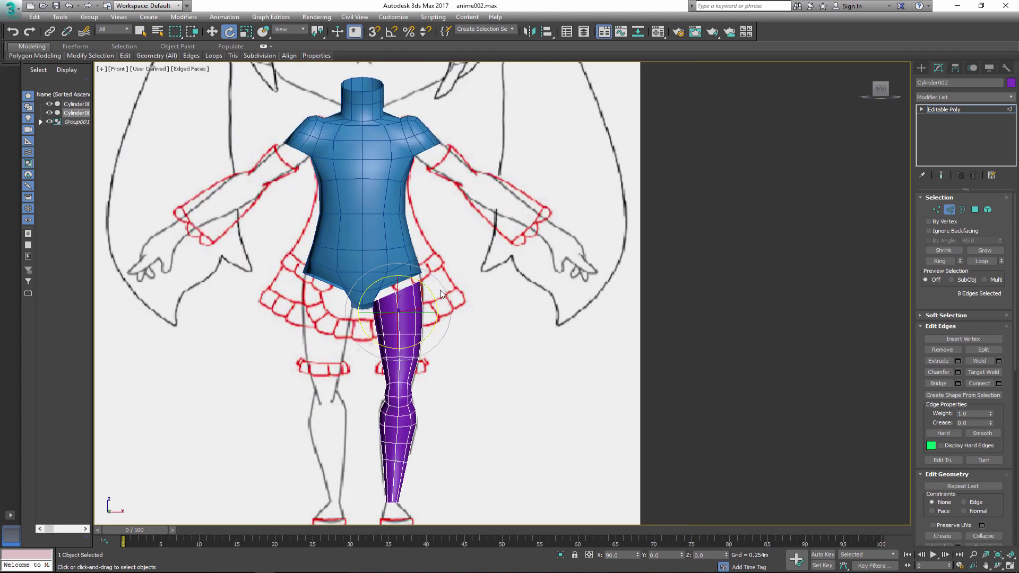
{"action": "left_click", "coordinate": [937, 210]}
{"action": "scroll", "coordinate": [339, 307], "scroll_direction": "up", "scroll_amount": 2}
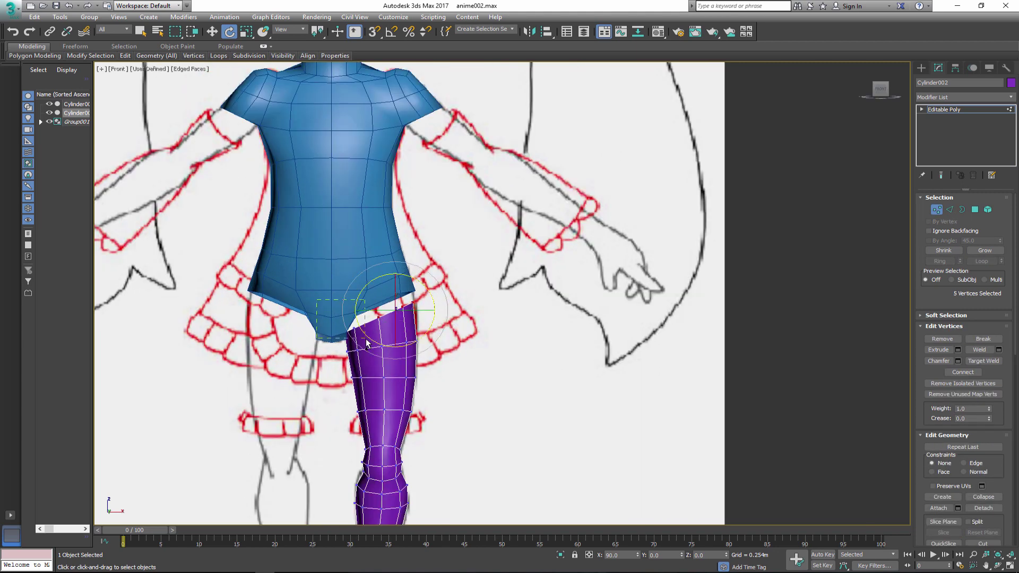
{"action": "scroll", "coordinate": [306, 318], "scroll_direction": "up", "scroll_amount": 2}
{"action": "key", "text": "r"}
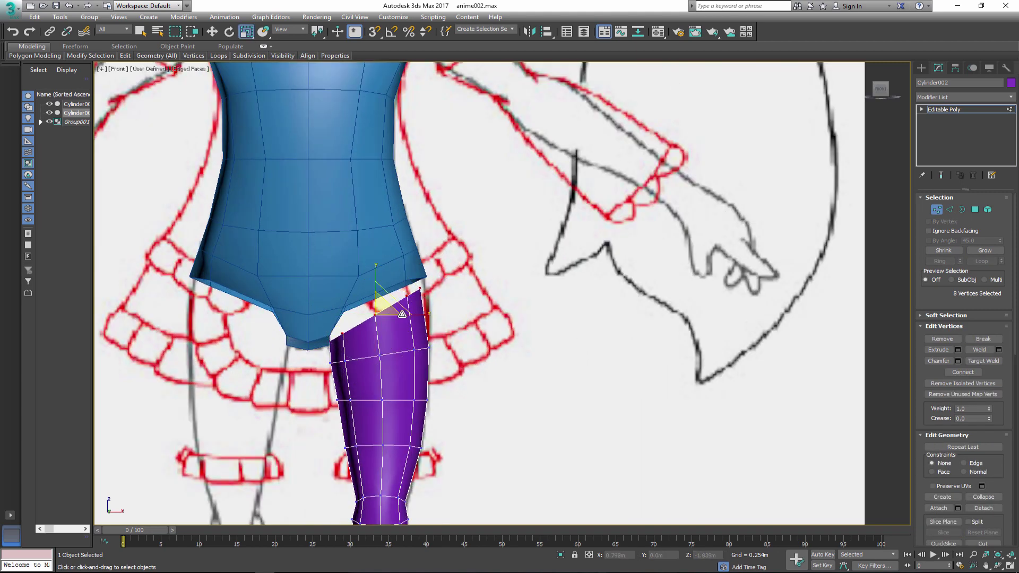
{"action": "left_click_drag", "start_coordinate": [414, 314], "coordinate": [421, 315]}
{"action": "key", "text": "w"}
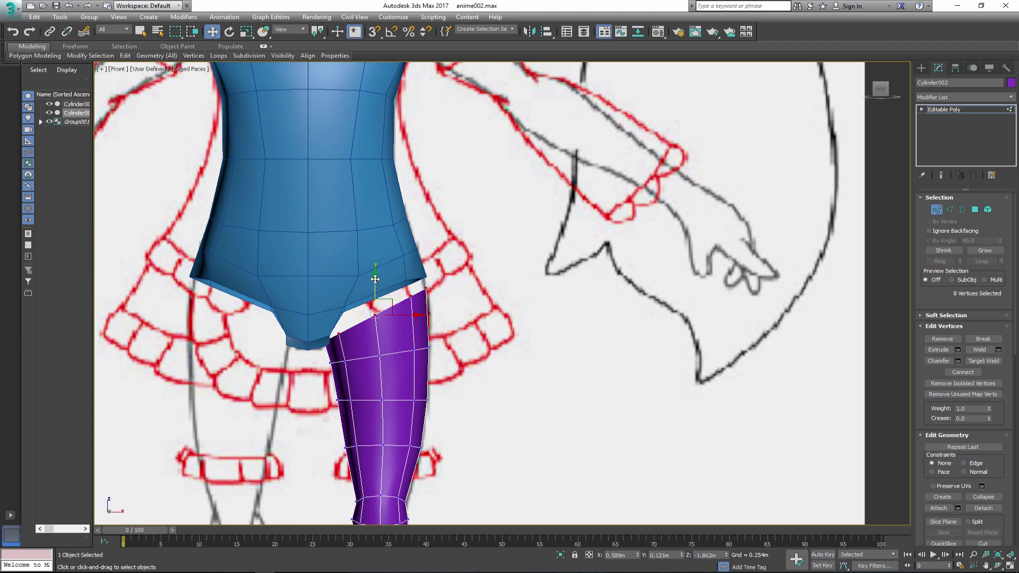
In the side view, move the upper and middle thigh edge loops to fit the reference thigh outline.
{"action": "key", "text": "l"}
{"action": "key", "text": "2"}
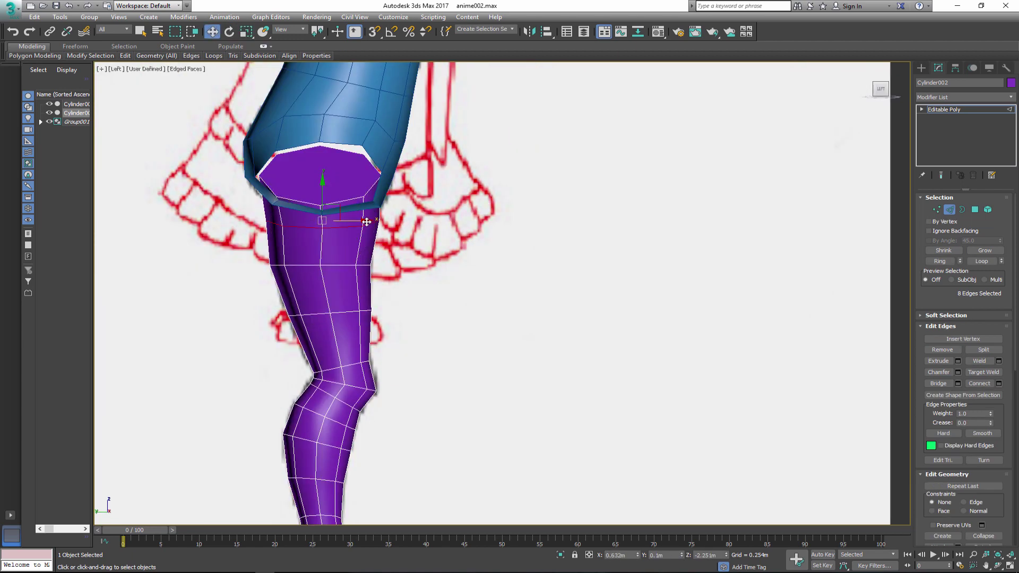
{"action": "middle_click_drag", "start_coordinate": [365, 265], "coordinate": [366, 297]}
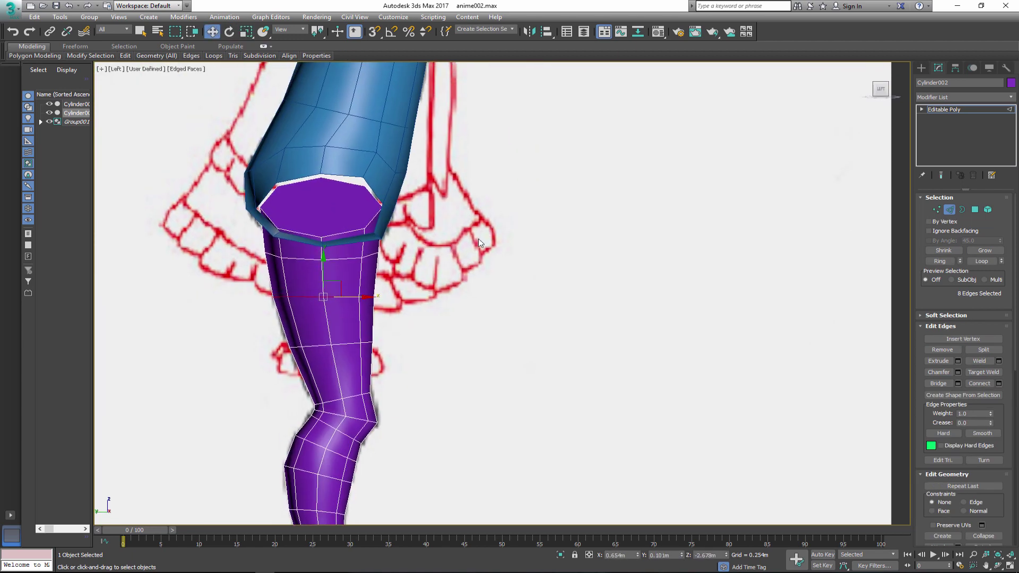
Delete the cap polygon at the top of the leg, then leave polygon editing and deselect the leg in the perspective view.
{"action": "key", "text": "4"}
{"action": "left_click", "coordinate": [348, 203]}
{"action": "key", "text": "End"}
{"action": "key", "text": "Delete"}
{"action": "key", "text": "p"}
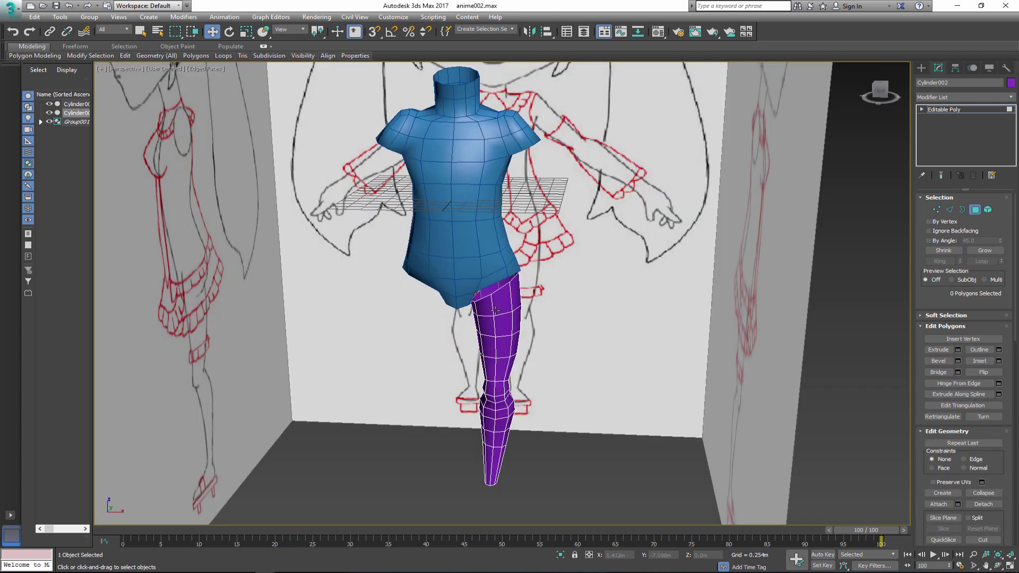
{"action": "left_click", "coordinate": [972, 212]}
{"action": "left_click", "coordinate": [575, 309]}
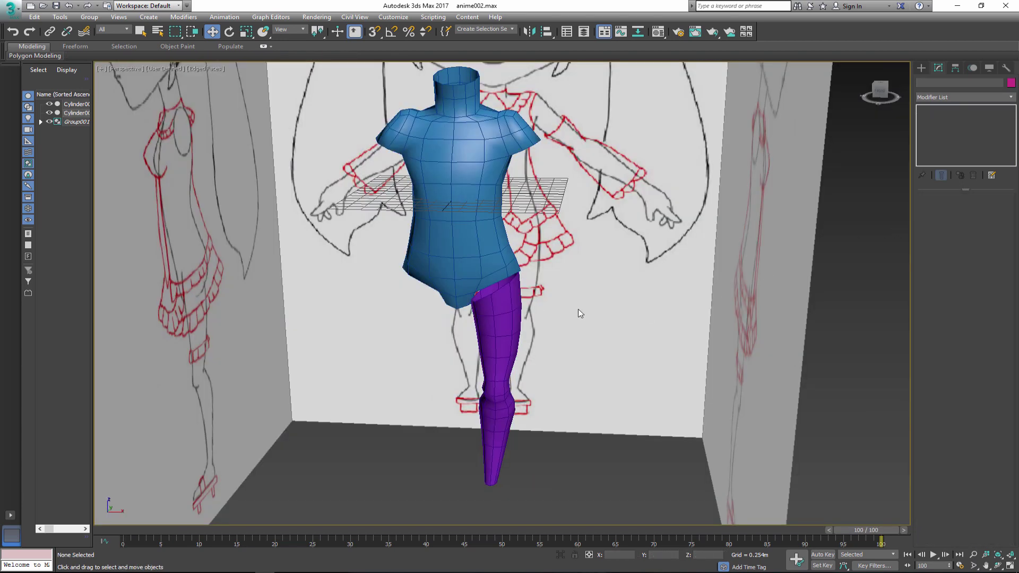
Attach the leg to the torso's Editable Poly beneath its Symmetry modifier.
{"action": "left_click", "coordinate": [483, 280]}
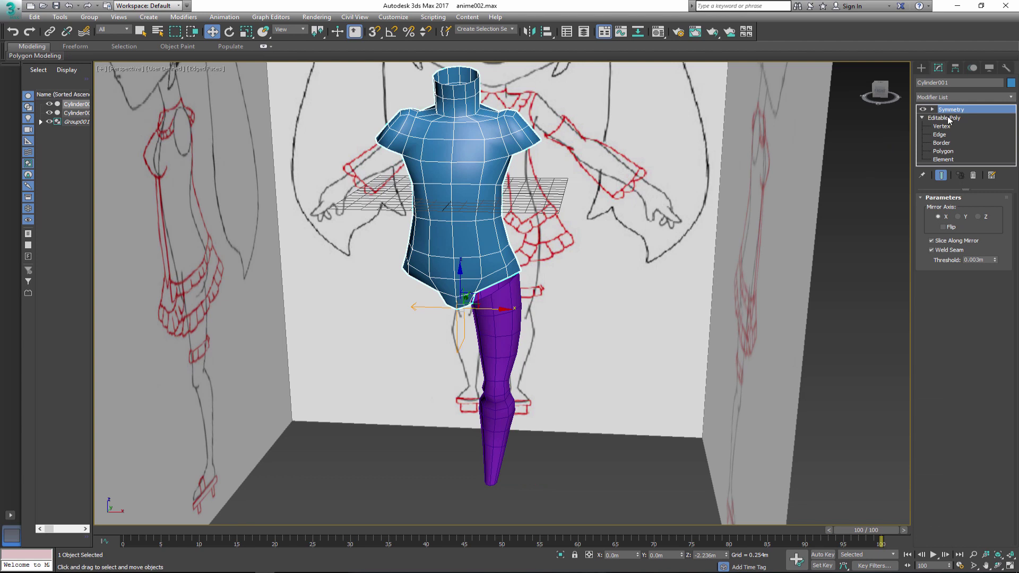
{"action": "left_click", "coordinate": [947, 117]}
{"action": "left_click", "coordinate": [937, 399]}
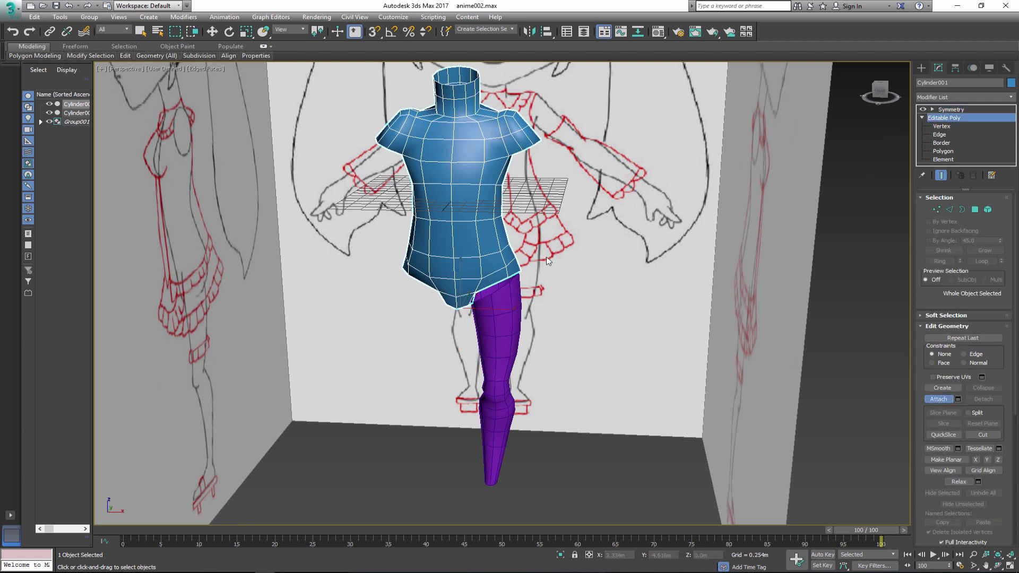
{"action": "left_click", "coordinate": [511, 295]}
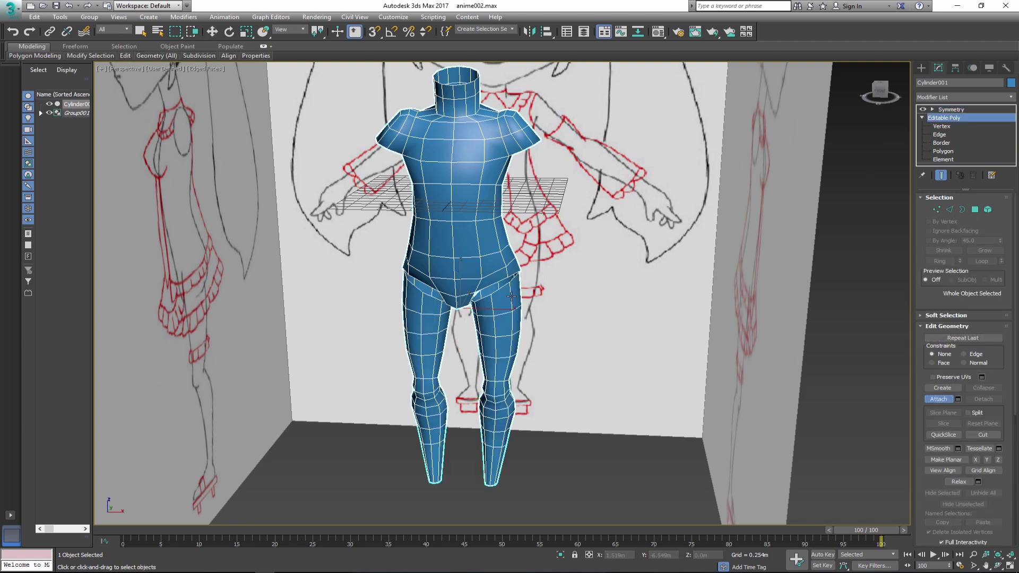
Finish attaching, then target-weld the leg's top vertices to the matching vertices around the torso's leg opening.
{"action": "left_click", "coordinate": [935, 399]}
{"action": "scroll", "coordinate": [526, 329], "scroll_direction": "up", "scroll_amount": 10}
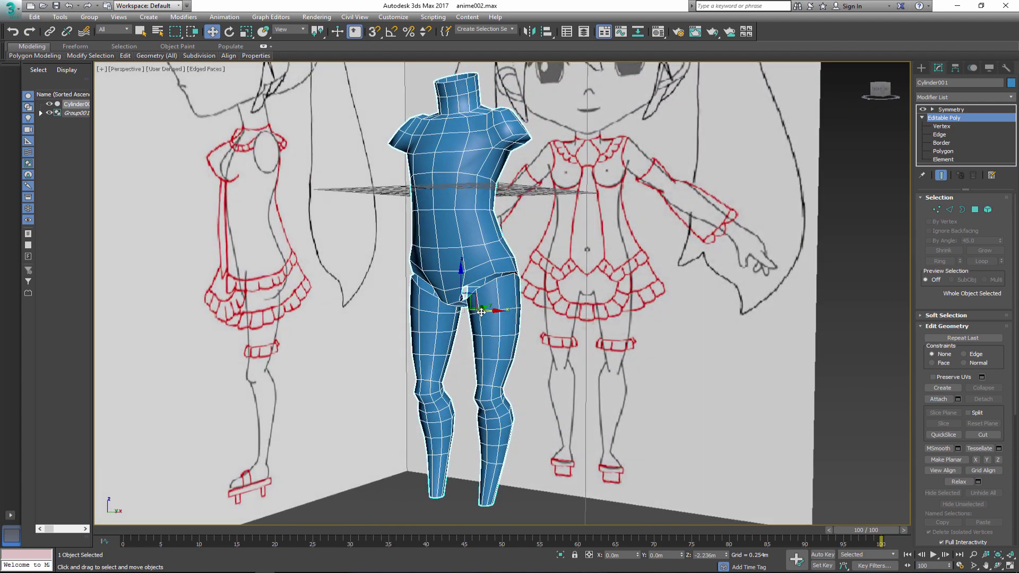
{"action": "key", "text": "1"}
{"action": "left_click", "coordinate": [983, 361]}
{"action": "scroll", "coordinate": [587, 343], "scroll_direction": "up", "scroll_amount": 3}
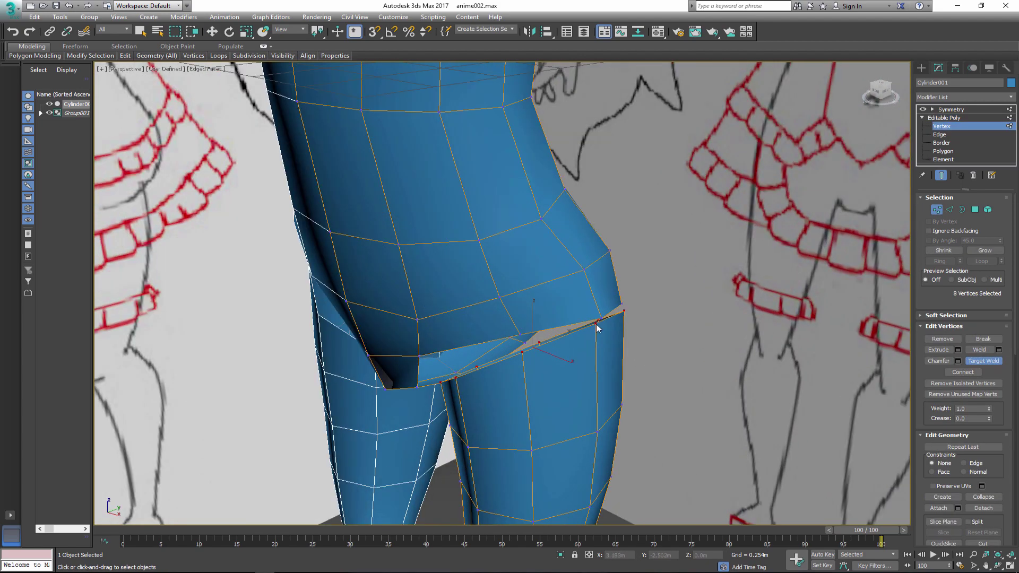
{"action": "middle_click_drag", "start_coordinate": [597, 323], "coordinate": [462, 325], "text": "alt"}
{"action": "left_click", "coordinate": [589, 344]}
{"action": "left_click", "coordinate": [606, 311]}
{"action": "left_click", "coordinate": [527, 346]}
{"action": "left_click", "coordinate": [575, 348]}
{"action": "key", "text": "alt+x"}
{"action": "left_click", "coordinate": [425, 400]}
{"action": "key", "text": "alt+x"}
{"action": "scroll", "coordinate": [495, 405], "scroll_direction": "up", "scroll_amount": 3}
{"action": "left_click", "coordinate": [474, 361]}
Move the front hip vertices and a rear buttock vertex to follow the body outline in the side-view reference.
{"action": "key", "text": "w"}
{"action": "left_click", "coordinate": [474, 327]}
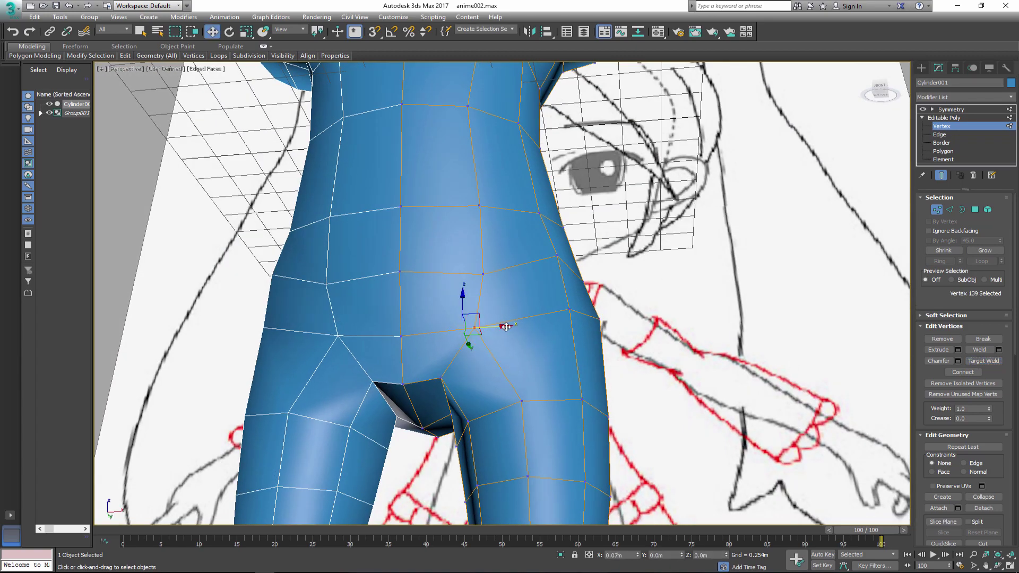
{"action": "key", "text": "l"}
{"action": "left_click", "coordinate": [434, 294]}
{"action": "middle_click_drag", "start_coordinate": [436, 280], "coordinate": [442, 322]}
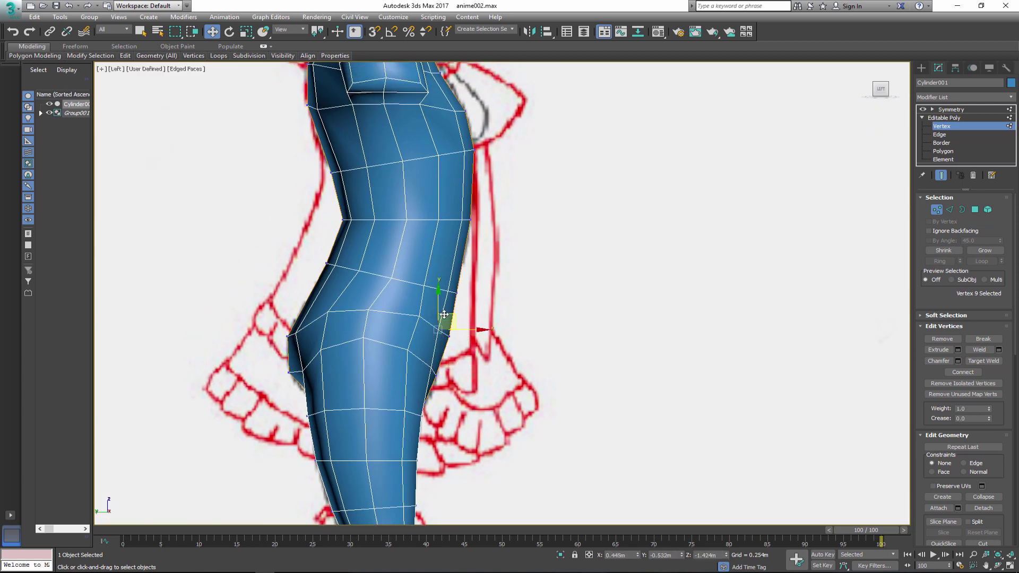
{"action": "middle_click_drag", "start_coordinate": [376, 324], "coordinate": [447, 348]}
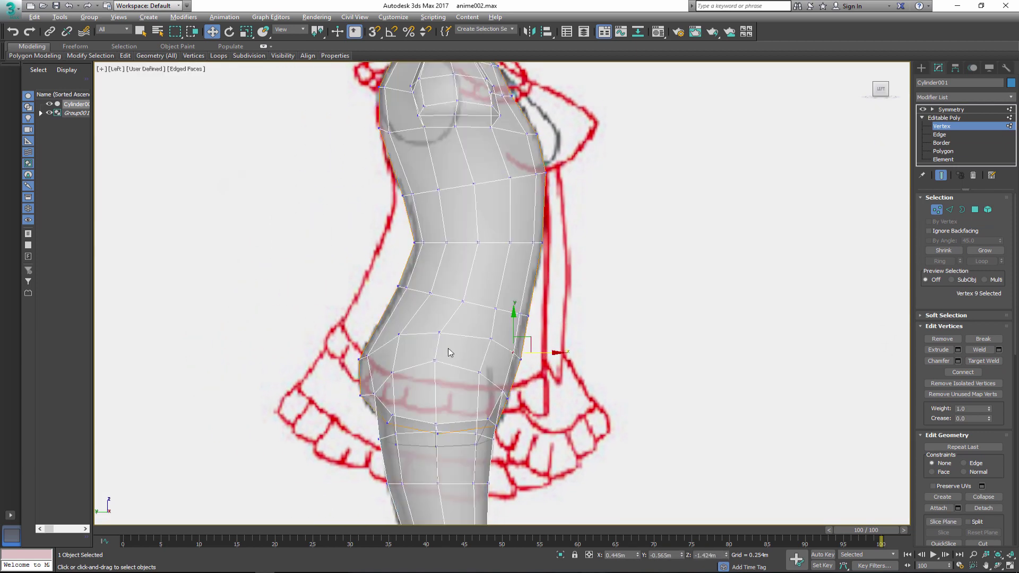
{"action": "mouse_move", "coordinate": [375, 363]}
{"action": "left_mouse_down"}
{"action": "mouse_move", "coordinate": [351, 353]}
{"action": "mouse_move", "coordinate": [365, 362]}
{"action": "left_mouse_up"}
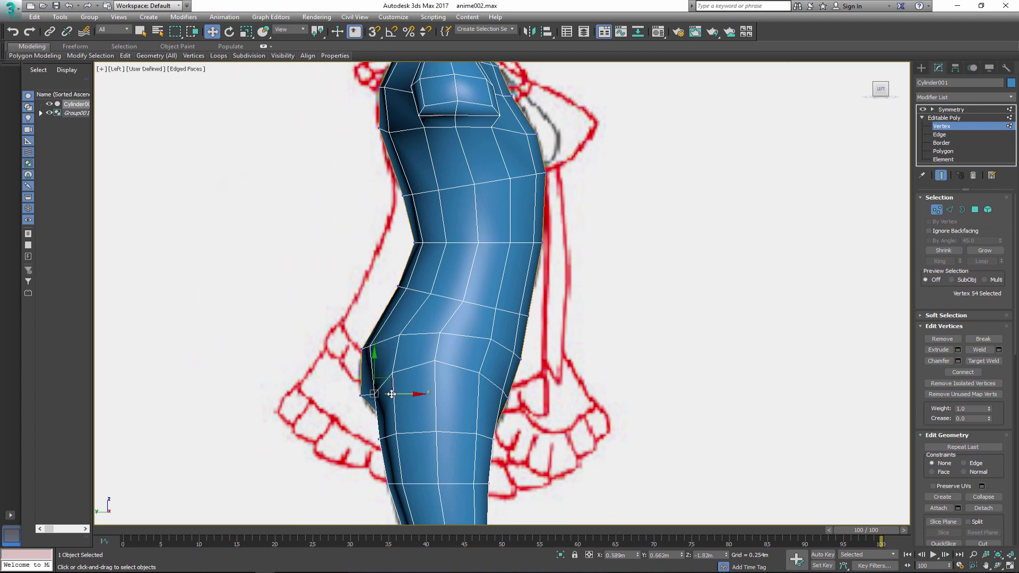
{"action": "scroll", "coordinate": [389, 395], "scroll_direction": "down", "scroll_amount": 5}
{"action": "key", "text": "p"}
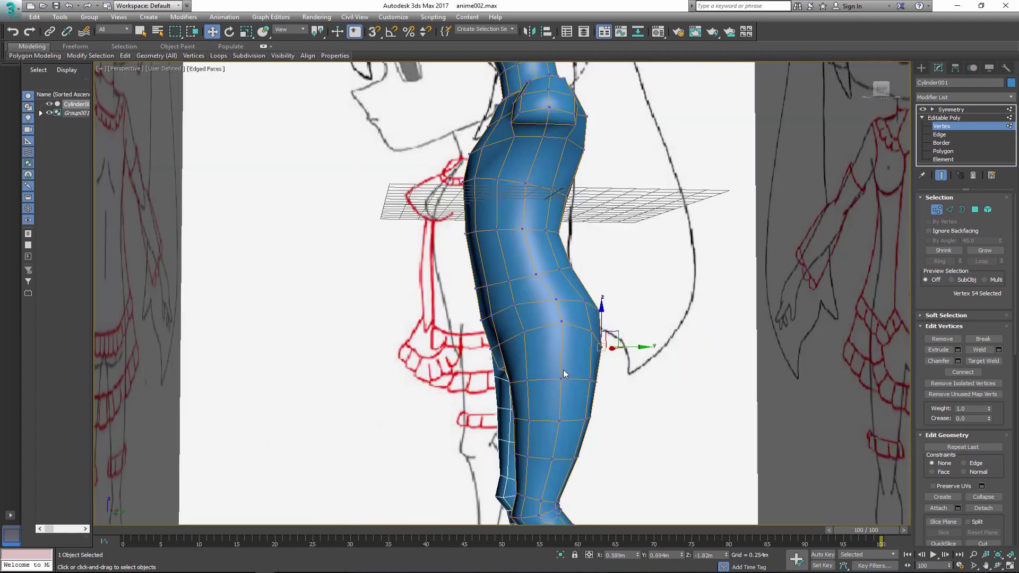
Constrain vertex movement to edges and slide the outer hip and buttock vertices along their edges to even out the spacing.
{"action": "middle_click_drag", "start_coordinate": [556, 397], "coordinate": [611, 384], "text": "alt"}
{"action": "middle_click_drag", "start_coordinate": [476, 268], "coordinate": [482, 286], "text": "alt"}
{"action": "left_click_drag", "start_coordinate": [445, 249], "coordinate": [449, 248]}
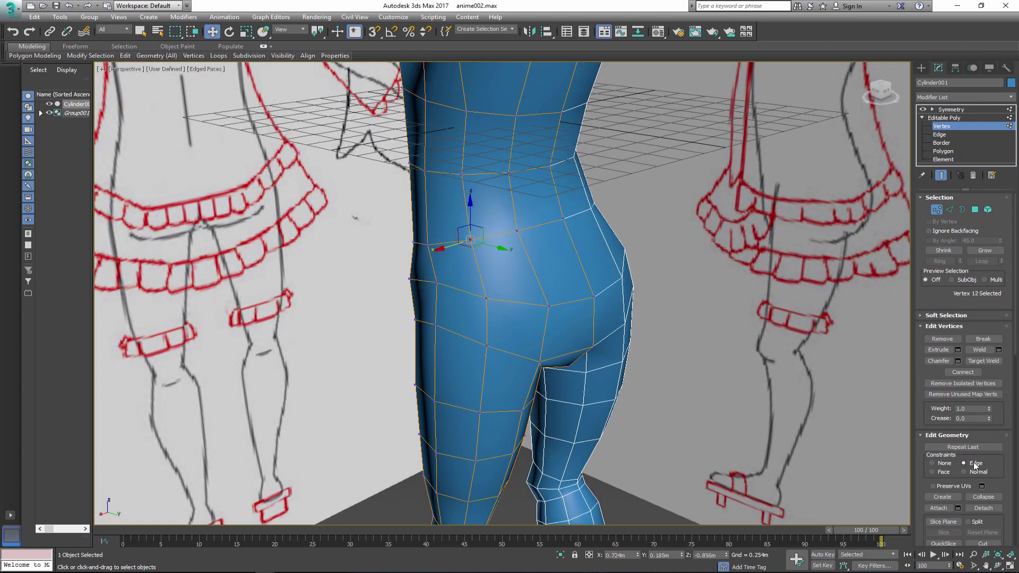
{"action": "left_click", "coordinate": [406, 283]}
{"action": "middle_click_drag", "start_coordinate": [406, 285], "coordinate": [480, 297], "text": "alt"}
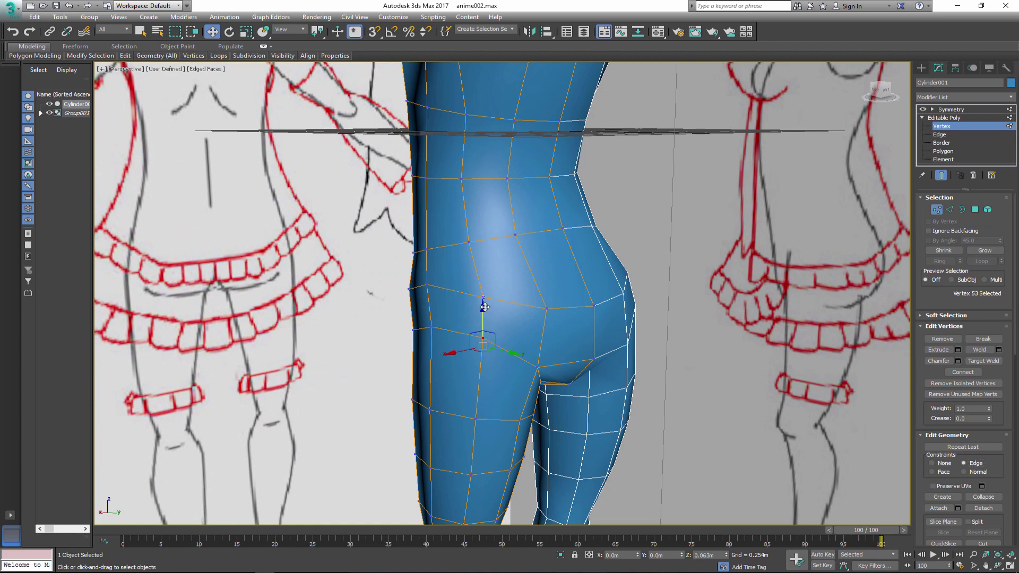
{"action": "left_click", "coordinate": [547, 308]}
{"action": "left_click", "coordinate": [483, 298]}
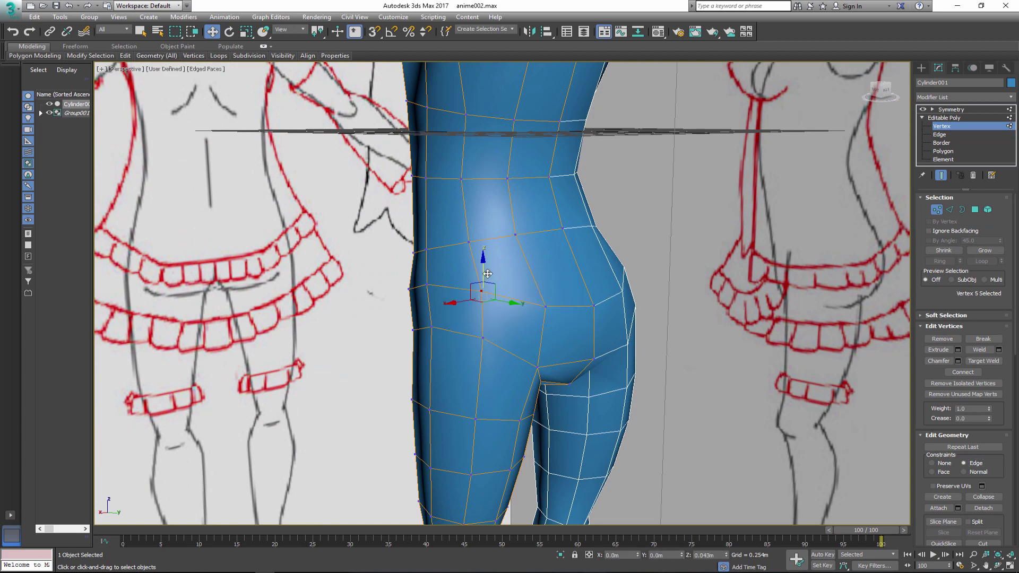
{"action": "middle_click_drag", "start_coordinate": [680, 458], "coordinate": [599, 406], "text": "alt"}
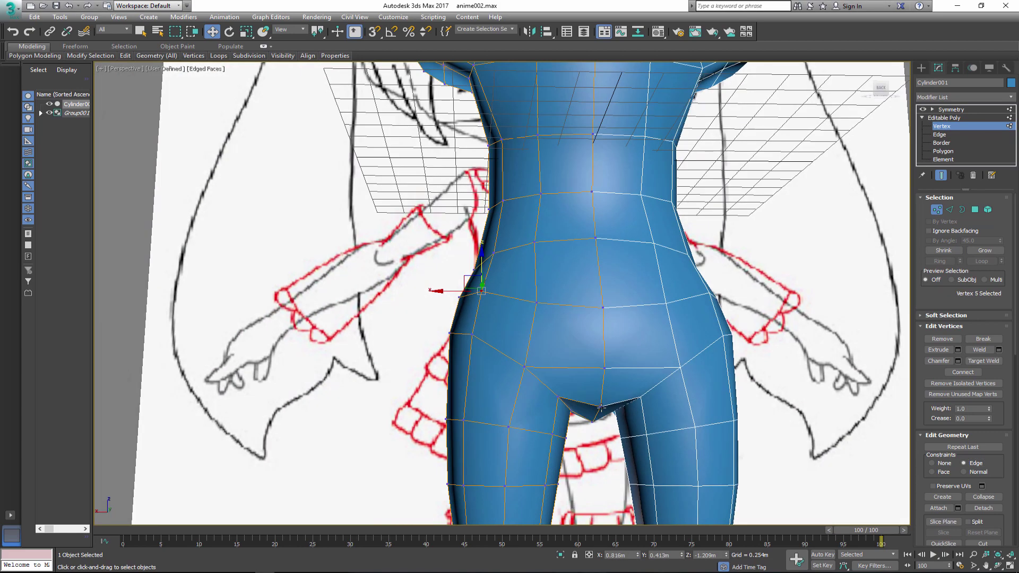
Raise the rear centre vertex of the crotch between the legs.
{"action": "left_click", "coordinate": [593, 419]}
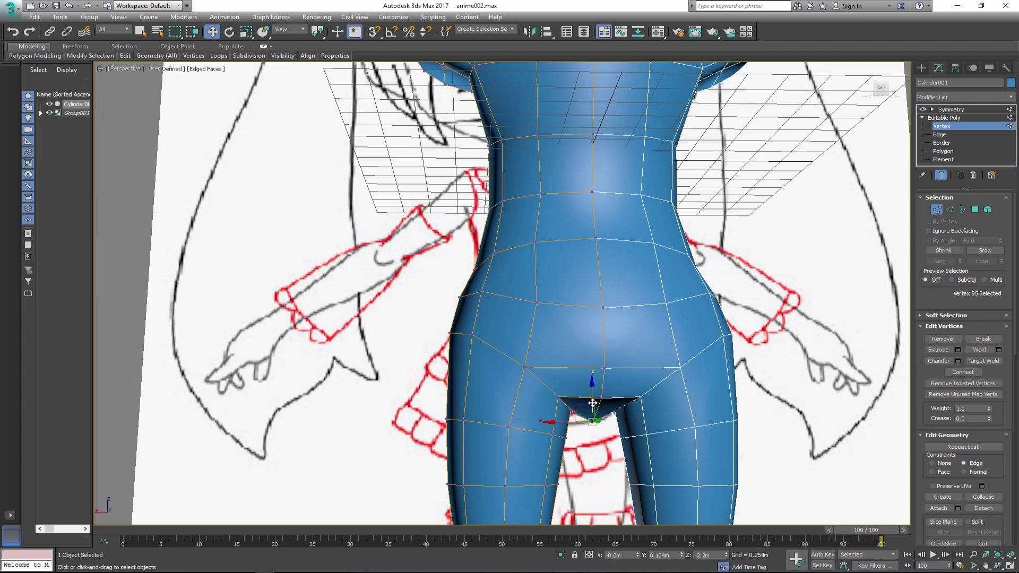
{"action": "left_click_drag", "start_coordinate": [592, 383], "coordinate": [592, 380]}
{"action": "middle_click_drag", "start_coordinate": [592, 380], "coordinate": [659, 389], "text": "alt"}
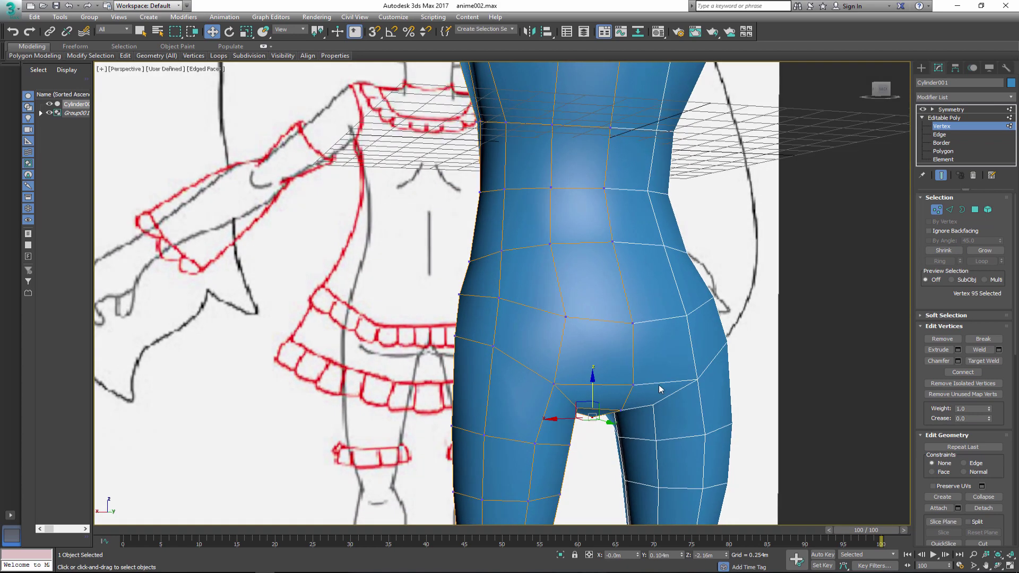
Cut a new edge line from the inner thigh corner across the upper back thigh to the outer hip.
{"action": "middle_click_drag", "start_coordinate": [633, 355], "coordinate": [646, 372], "text": "alt"}
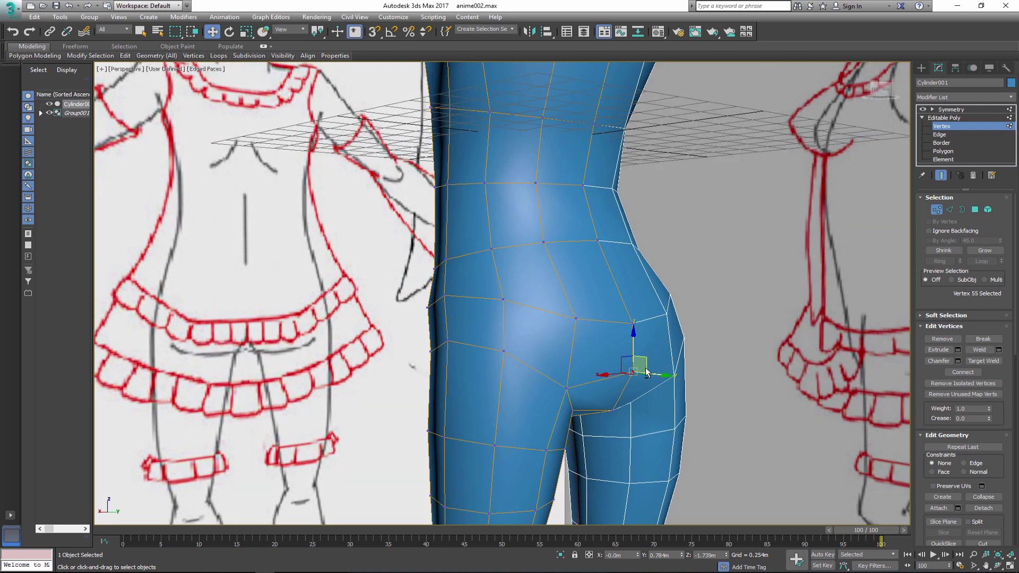
{"action": "left_click", "coordinate": [983, 544]}
{"action": "left_click", "coordinate": [633, 371]}
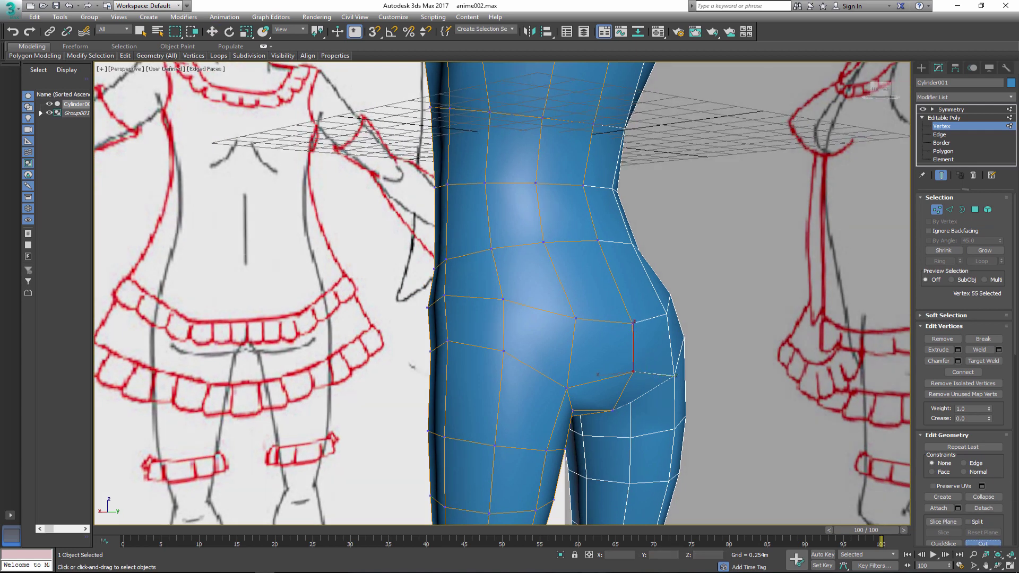
{"action": "left_click", "coordinate": [573, 411]}
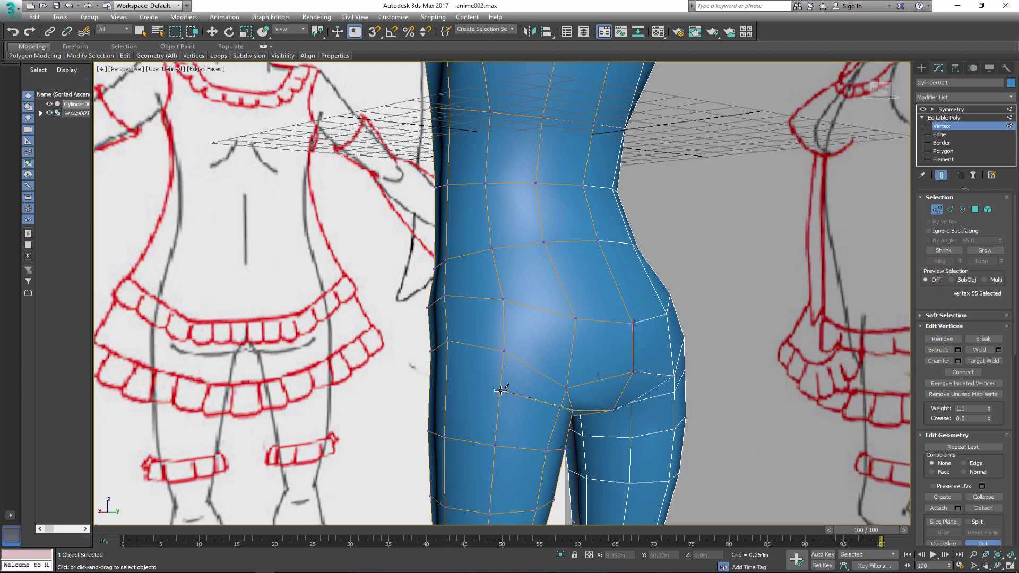
{"action": "left_click", "coordinate": [500, 390]}
{"action": "left_click", "coordinate": [447, 341]}
{"action": "middle_click_drag", "start_coordinate": [448, 339], "coordinate": [796, 398], "text": "alt"}
{"action": "key", "text": "w"}
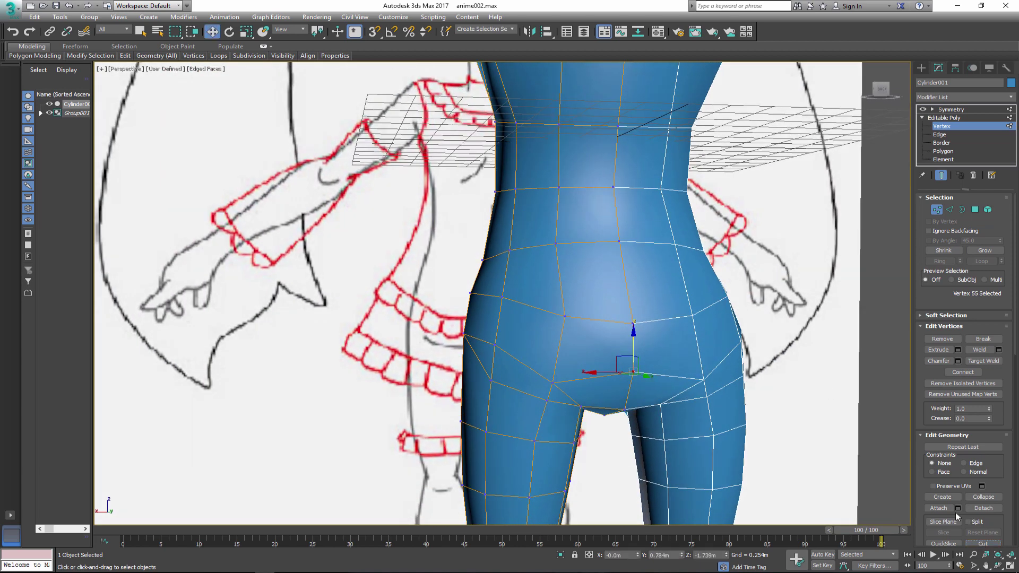
Raise the lower buttock vertex without constraints, then cut a vertical edge line beside it from the upper buttock to the inner thigh corner.
{"action": "left_click", "coordinate": [553, 382]}
{"action": "left_click_drag", "start_coordinate": [554, 378], "coordinate": [559, 361]}
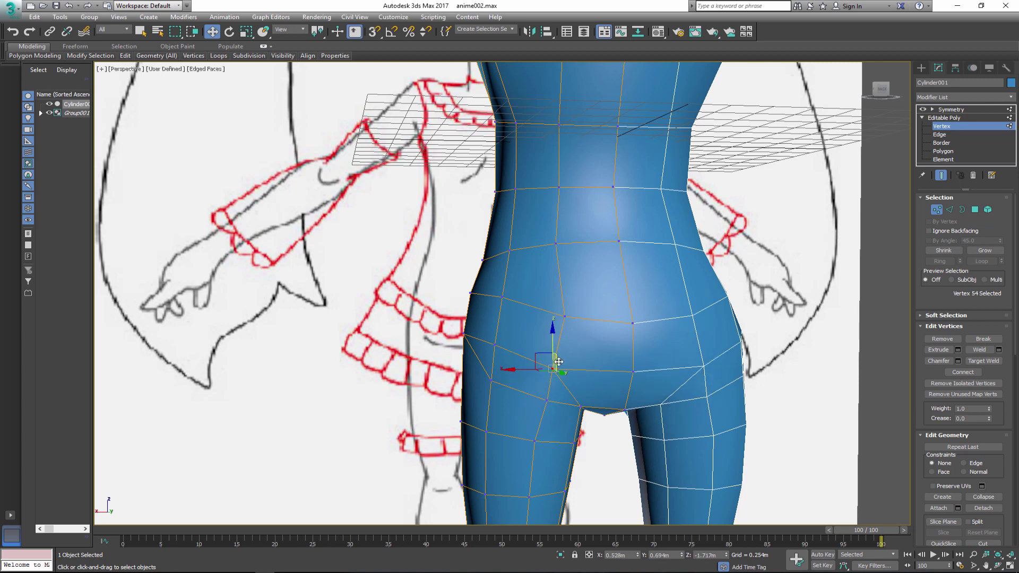
{"action": "left_click", "coordinate": [982, 544]}
{"action": "left_click", "coordinate": [564, 317]}
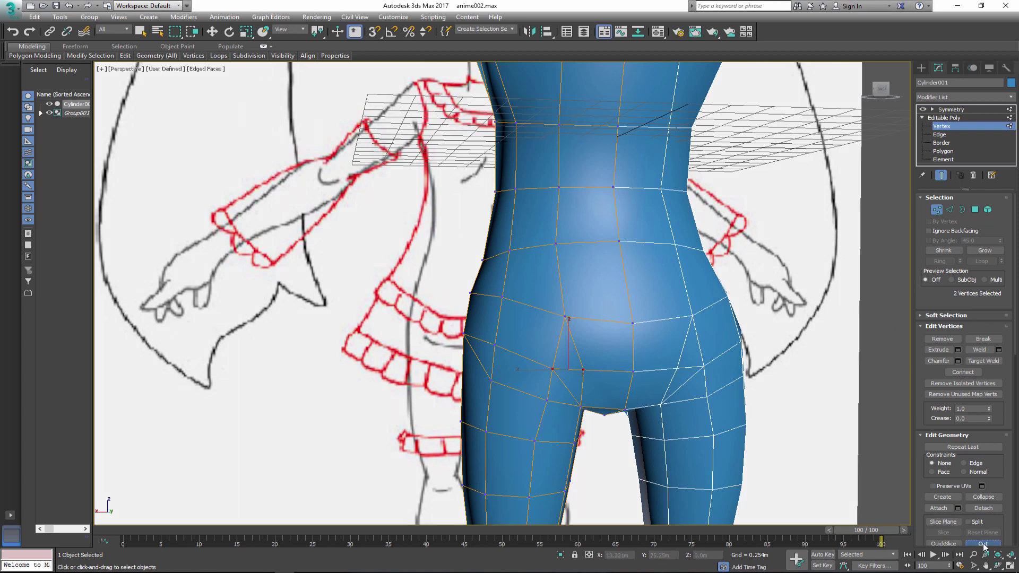
{"action": "right_click", "coordinate": [561, 382]}
Remove the two old edges running beside the new vertical cut on the buttock.
{"action": "key", "text": "2"}
{"action": "left_click", "coordinate": [562, 381]}
{"action": "left_click", "coordinate": [554, 354], "text": "ctrl"}
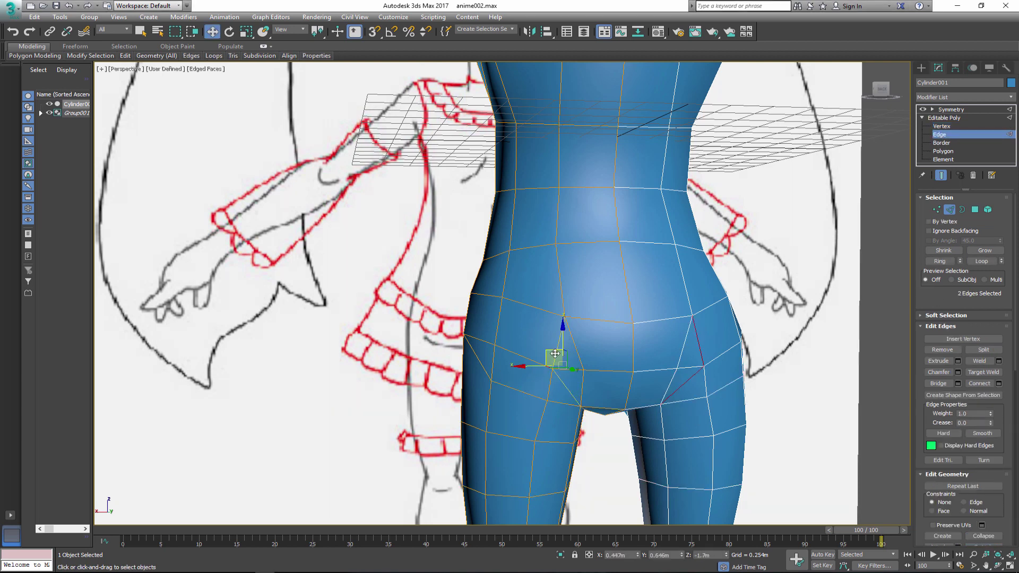
{"action": "left_click", "coordinate": [939, 351]}
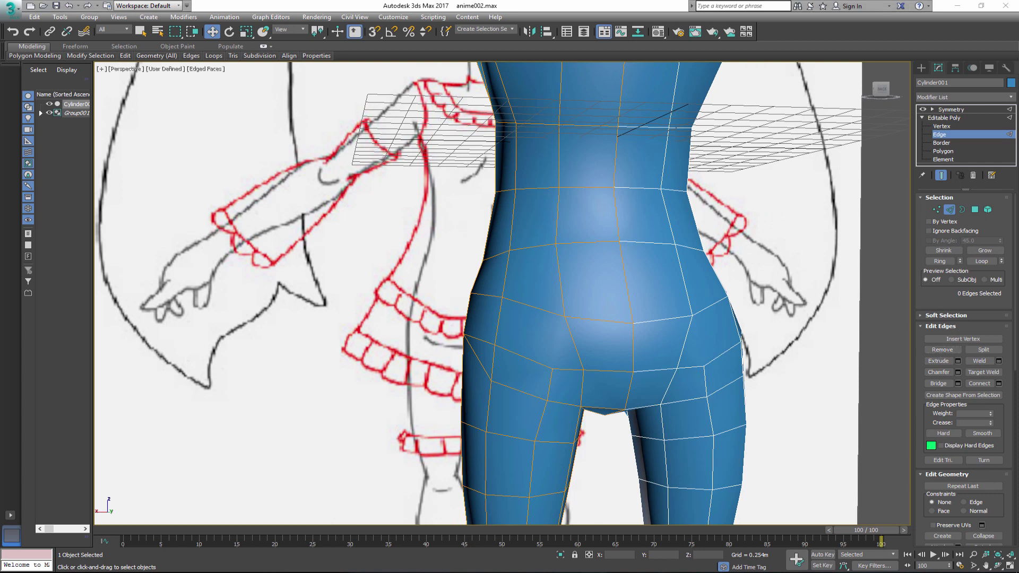
Cut a horizontal edge line from the outer hip vertex across the buttock to the centre line.
{"action": "left_click", "coordinate": [934, 126]}
{"action": "left_click", "coordinate": [984, 543]}
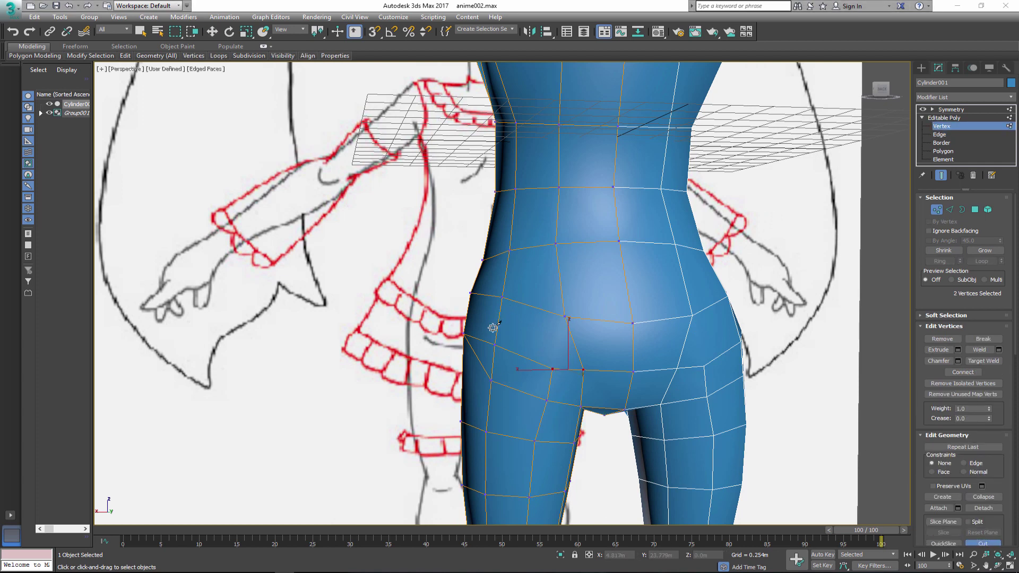
{"action": "left_click", "coordinate": [463, 334]}
{"action": "left_click", "coordinate": [498, 322]}
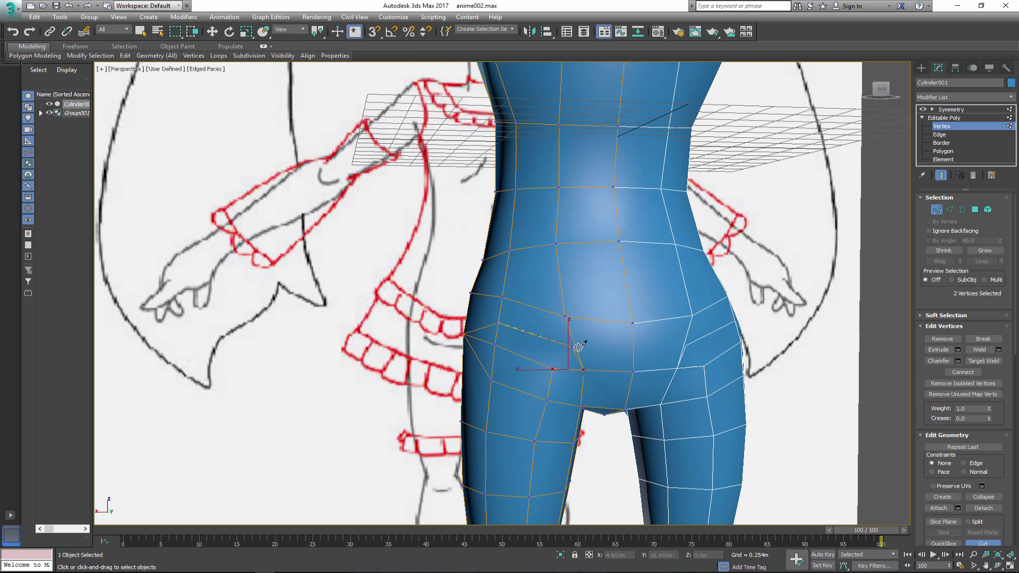
{"action": "left_click", "coordinate": [574, 344]}
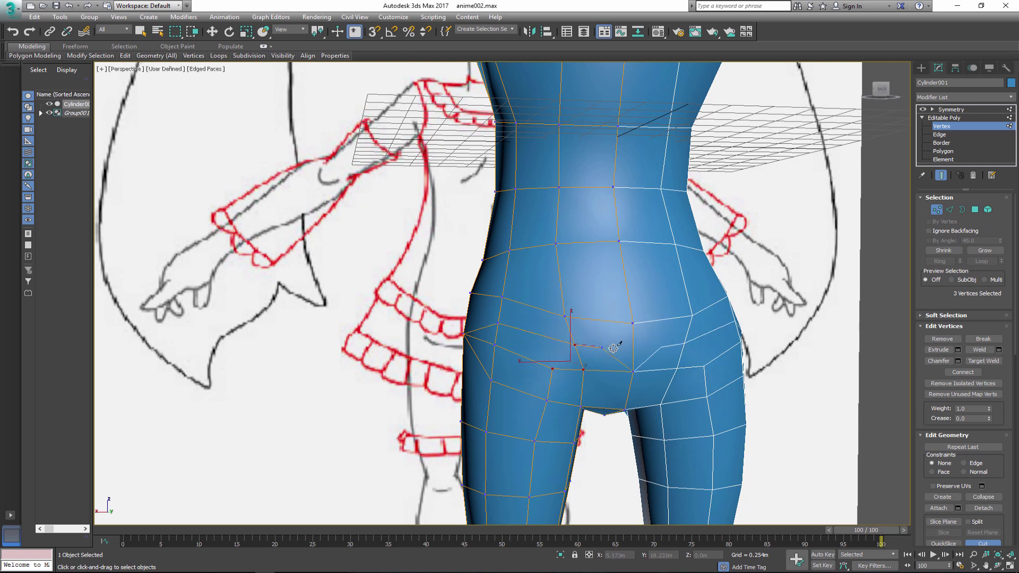
{"action": "left_click", "coordinate": [633, 347]}
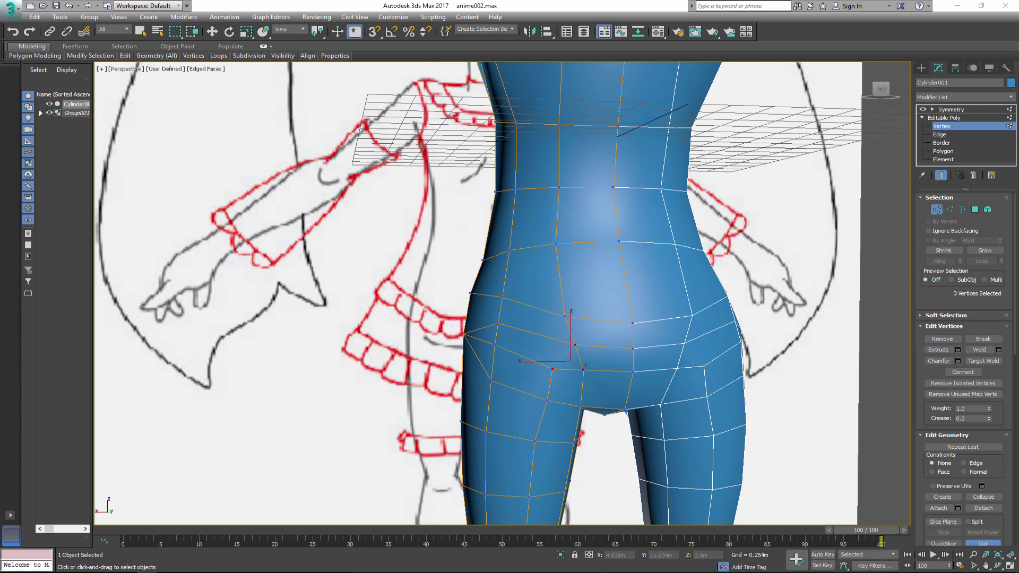
Leave cutting and remove the redundant edge just below the new cut at the outer hip.
{"action": "left_click", "coordinate": [983, 543]}
{"action": "key", "text": "w"}
{"action": "key", "text": "2"}
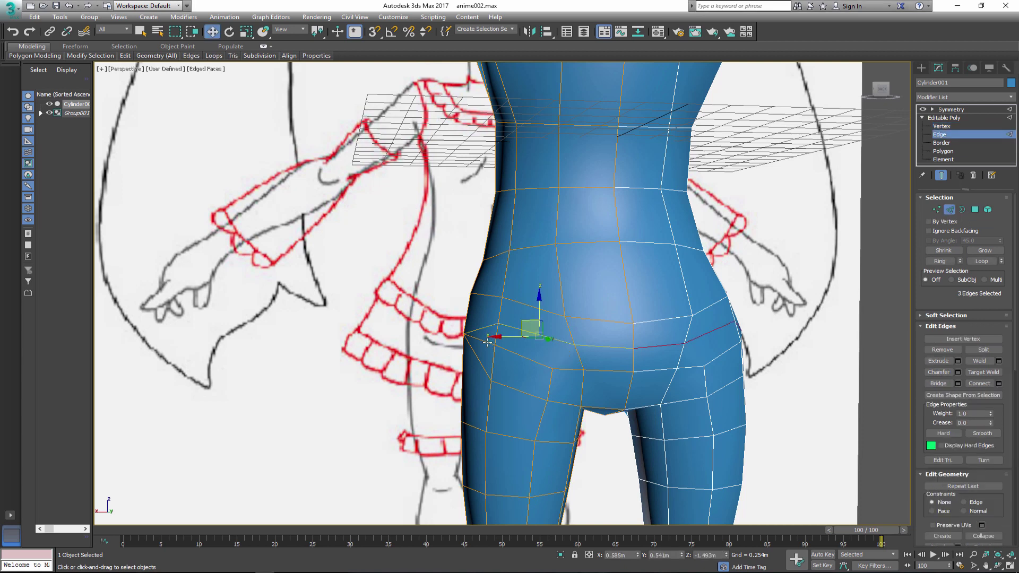
{"action": "left_click", "coordinate": [942, 350]}
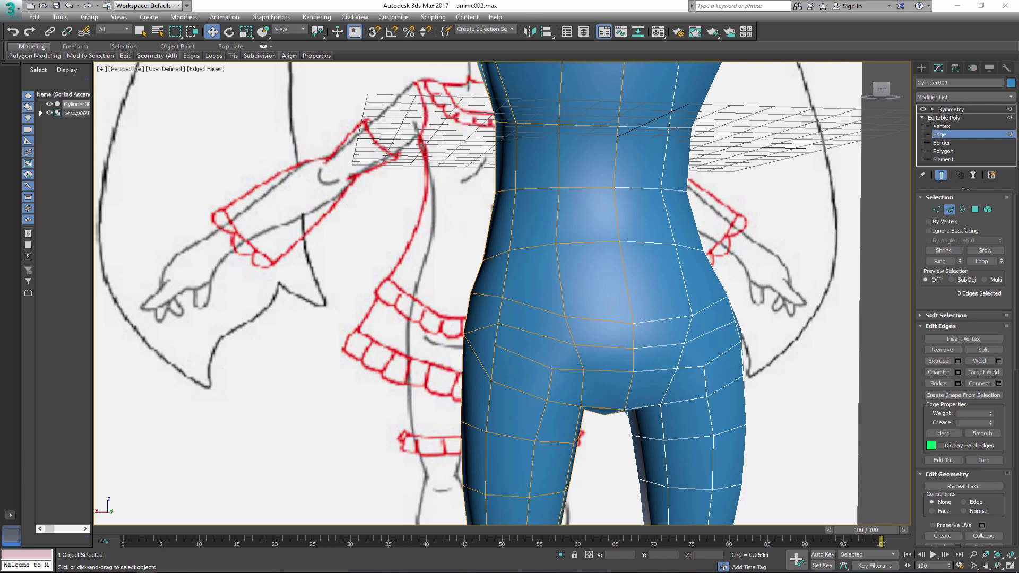
With the Edge constraint, slide the vertex below the outer hip cut inward and down along its edge.
{"action": "key", "text": "1"}
{"action": "middle_click_drag", "start_coordinate": [893, 262], "coordinate": [501, 355], "text": "alt"}
{"action": "left_click", "coordinate": [491, 346]}
{"action": "left_click_drag", "start_coordinate": [494, 337], "coordinate": [481, 366]}
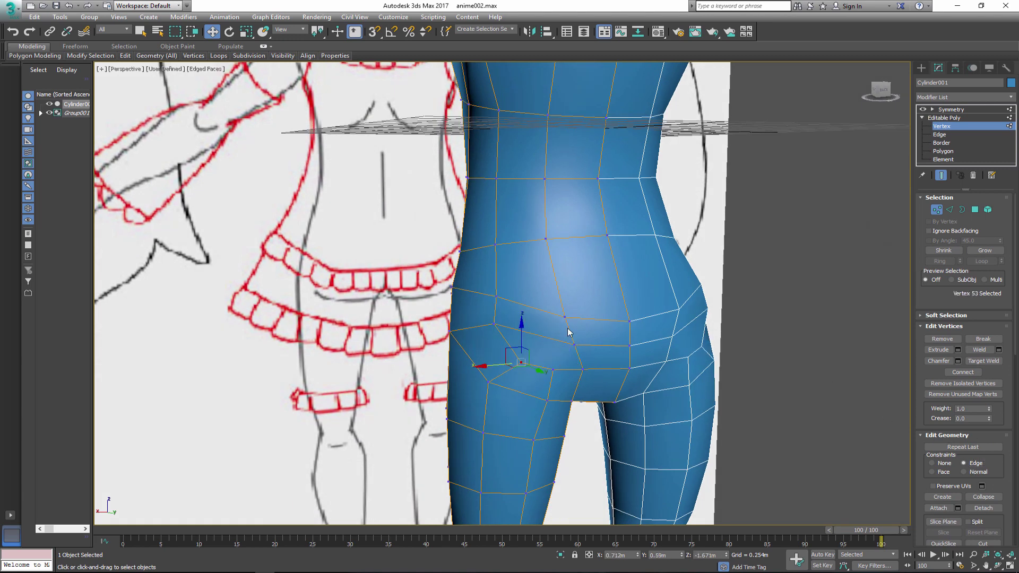
Slide the inner and centre vertices of the two buttock rows upward along their edges.
{"action": "left_click_drag", "start_coordinate": [564, 317], "coordinate": [561, 298]}
{"action": "left_click", "coordinate": [629, 322]}
{"action": "left_click_drag", "start_coordinate": [630, 322], "coordinate": [570, 333]}
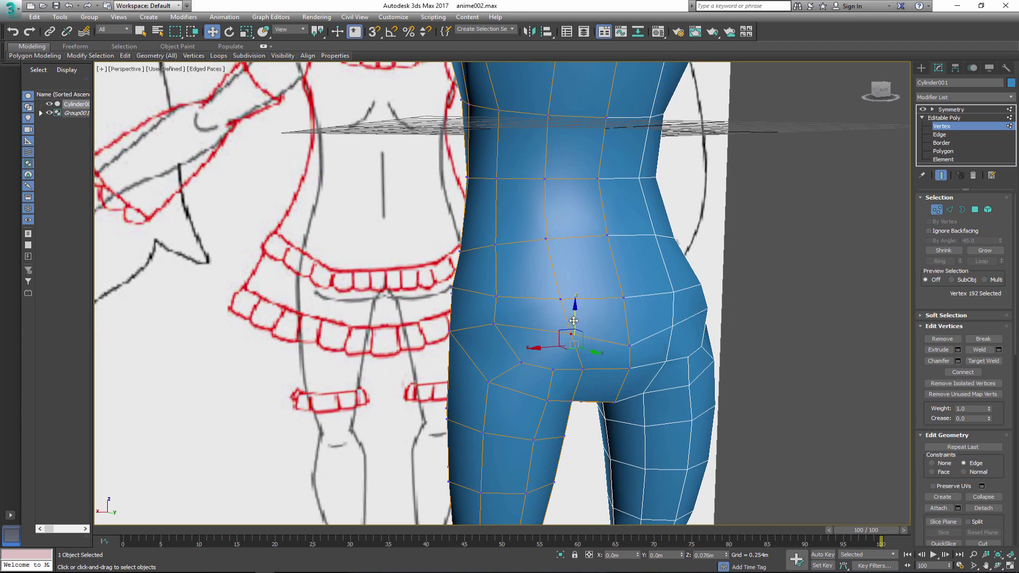
{"action": "left_click", "coordinate": [627, 334]}
{"action": "middle_click_drag", "start_coordinate": [568, 383], "coordinate": [560, 352]}
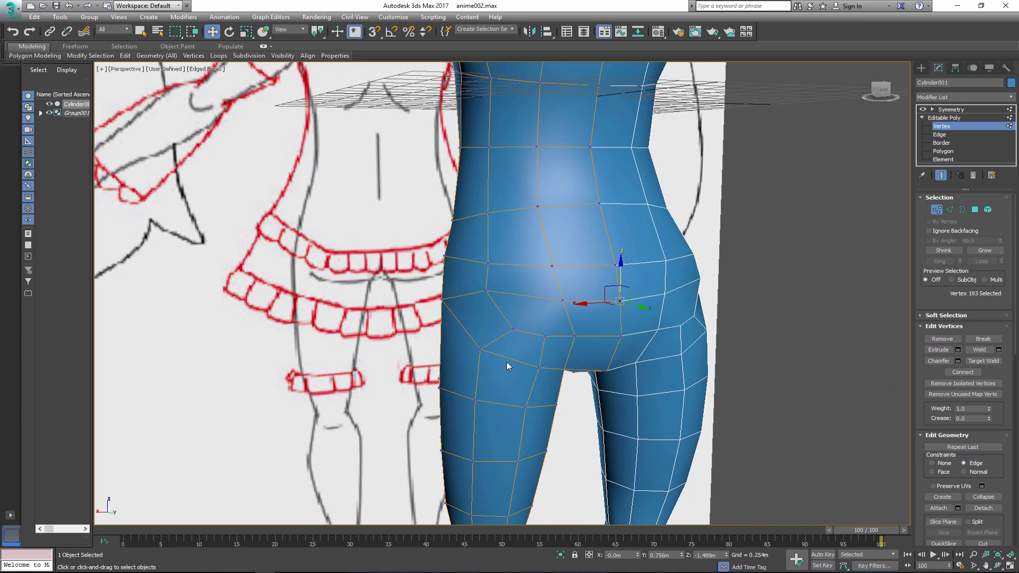
Weld the two neighbouring vertices at the lower outer buttock into one.
{"action": "left_click", "coordinate": [513, 330]}
{"action": "left_click", "coordinate": [545, 336], "text": "ctrl"}
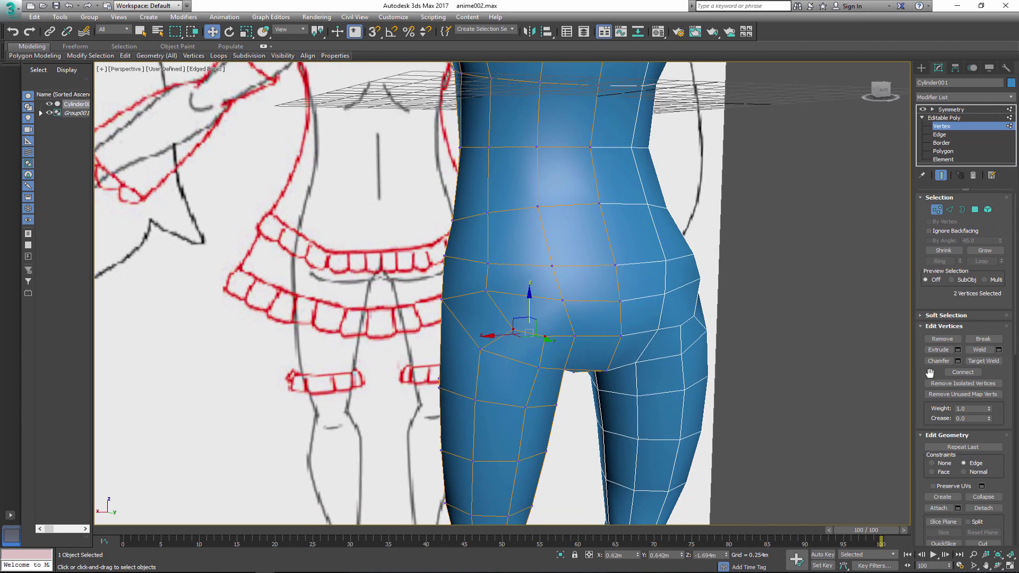
{"action": "left_click", "coordinate": [999, 351]}
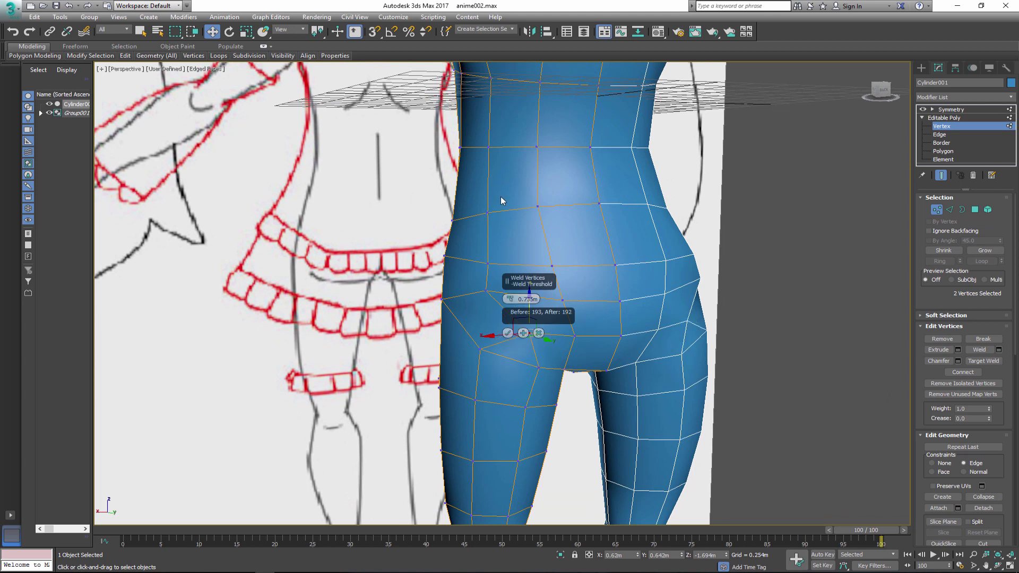
{"action": "left_click", "coordinate": [507, 333]}
Cut an edge line across the lower buttock to the centre line and adjust the vertices at its outer end.
{"action": "key", "text": "alt+c"}
{"action": "left_click", "coordinate": [534, 351]}
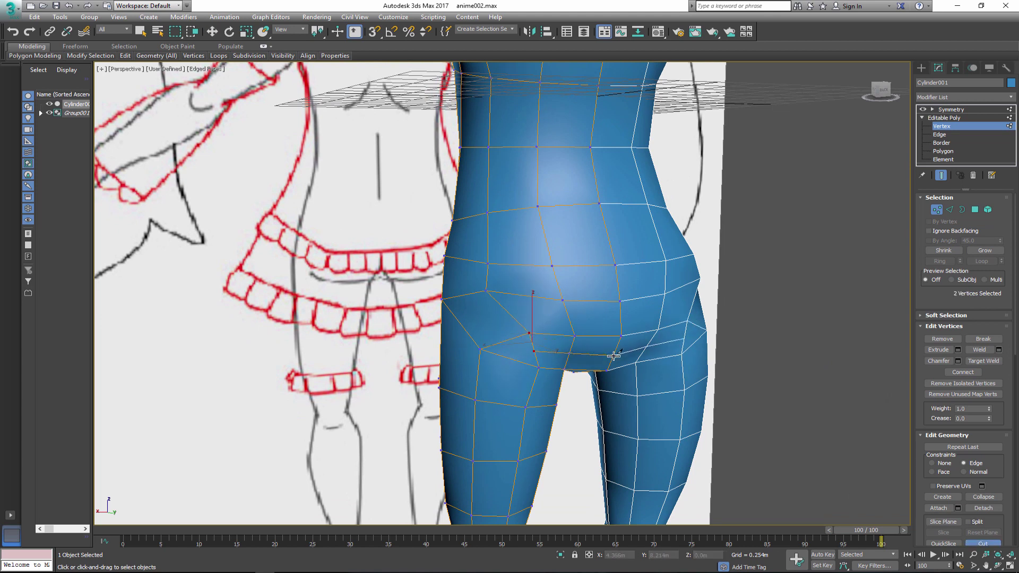
{"action": "left_click", "coordinate": [975, 543]}
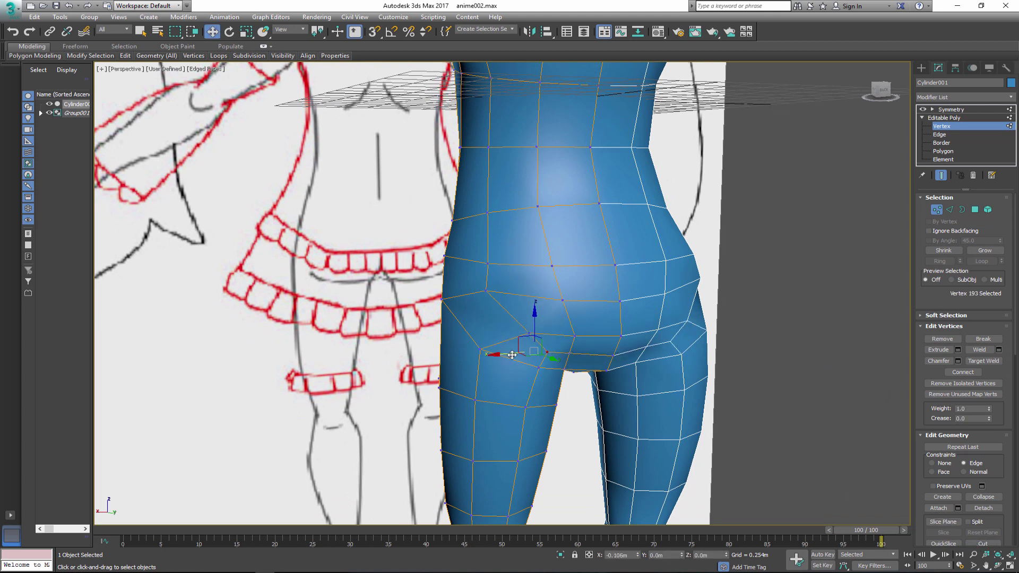
{"action": "key", "text": "ctrl+z"}
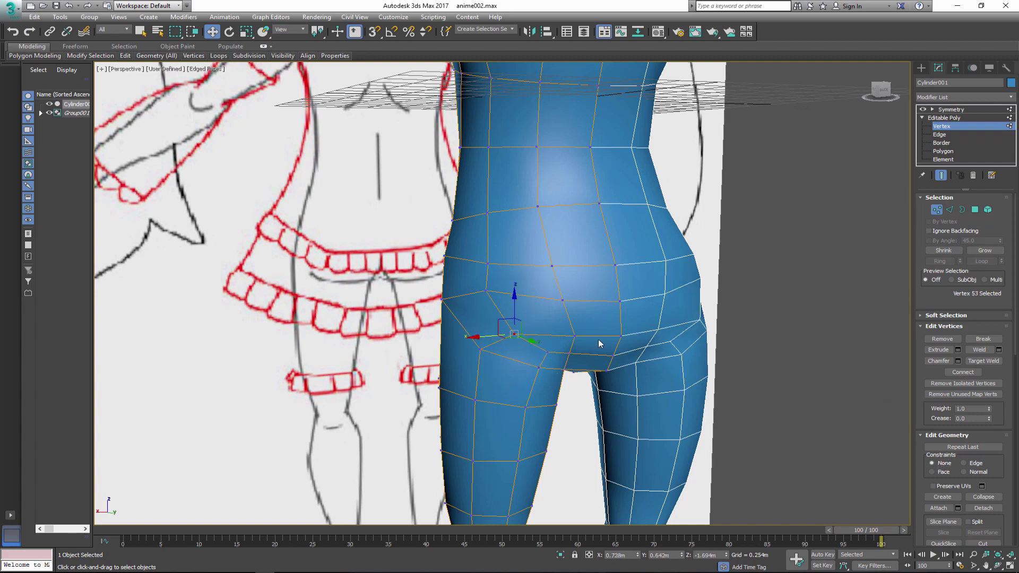
In the left side view, adjust the rear hip and buttock vertices to follow the reference outline.
{"action": "middle_click_drag", "start_coordinate": [489, 336], "coordinate": [557, 303], "text": "alt"}
{"action": "left_click", "coordinate": [573, 305]}
{"action": "left_click", "coordinate": [529, 307]}
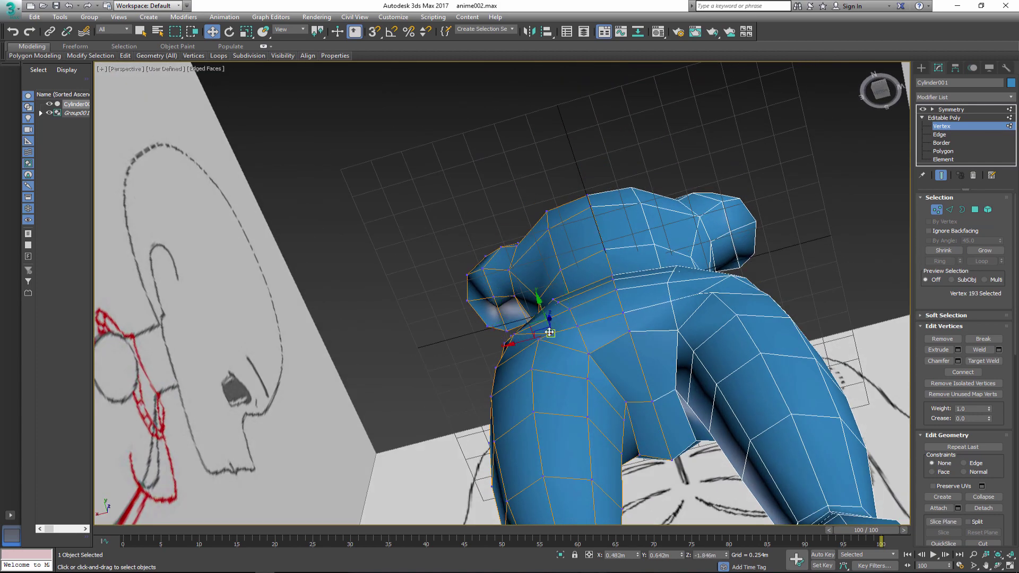
{"action": "key", "text": "l"}
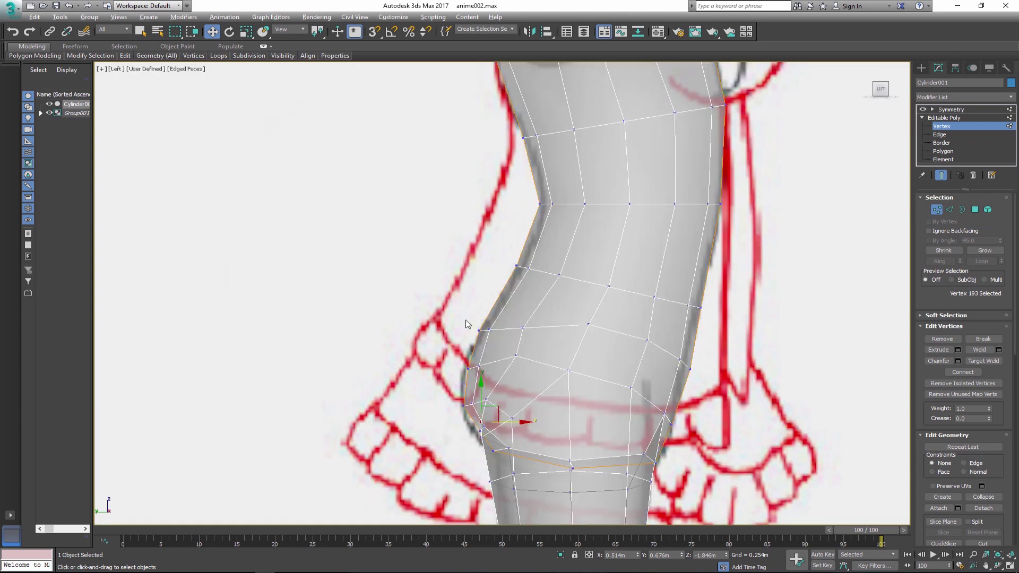
{"action": "left_click", "coordinate": [489, 311]}
{"action": "left_click", "coordinate": [523, 329]}
{"action": "middle_click_drag", "start_coordinate": [524, 329], "coordinate": [537, 282]}
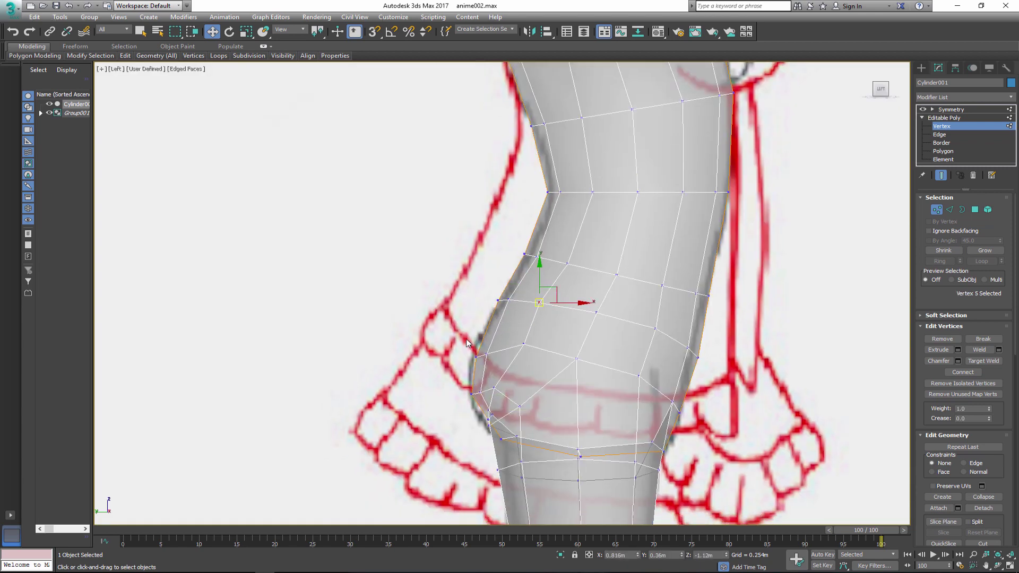
{"action": "left_click_drag", "start_coordinate": [476, 294], "coordinate": [496, 318]}
{"action": "left_click_drag", "start_coordinate": [487, 364], "coordinate": [480, 359]}
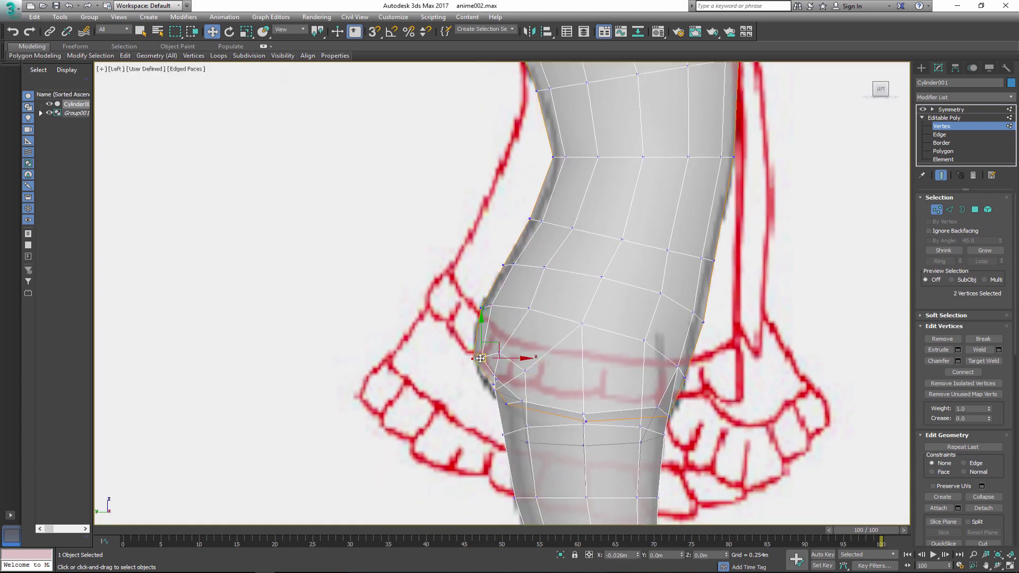
Reposition the lower buttock vertices in the side view and adjust the vertices along the fold between buttock and crotch.
{"action": "left_click", "coordinate": [525, 313]}
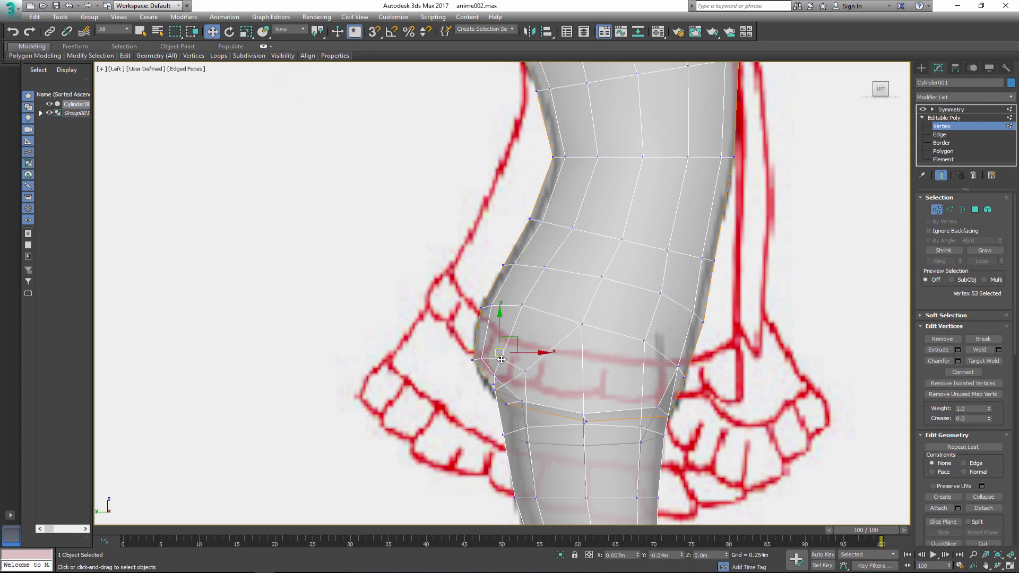
{"action": "middle_click_drag", "start_coordinate": [521, 379], "coordinate": [516, 360]}
{"action": "left_click_drag", "start_coordinate": [518, 357], "coordinate": [516, 359]}
{"action": "key", "text": "p"}
{"action": "left_click", "coordinate": [580, 374]}
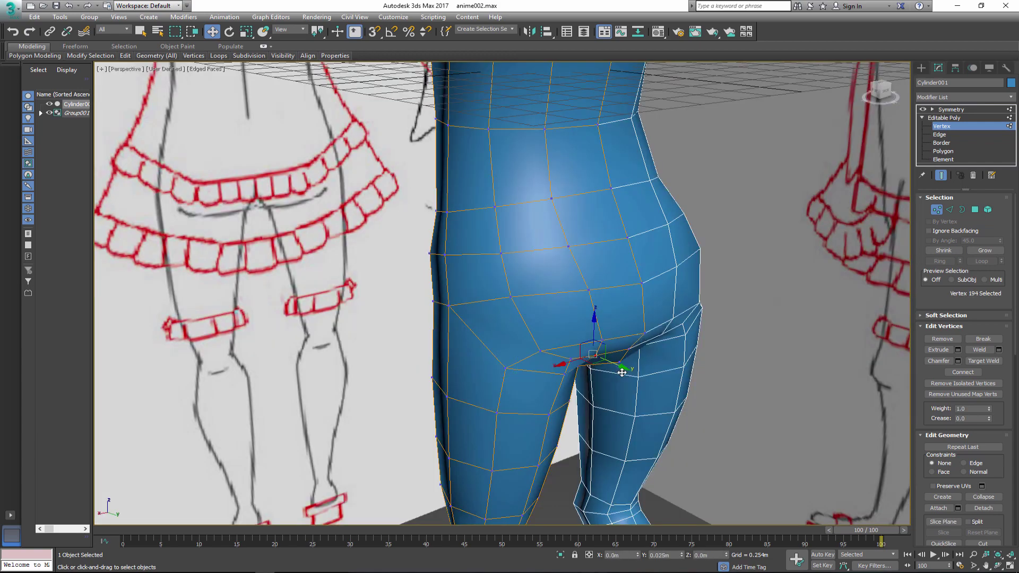
{"action": "middle_click_drag", "start_coordinate": [584, 377], "coordinate": [650, 381], "text": "alt"}
{"action": "left_click", "coordinate": [650, 381]}
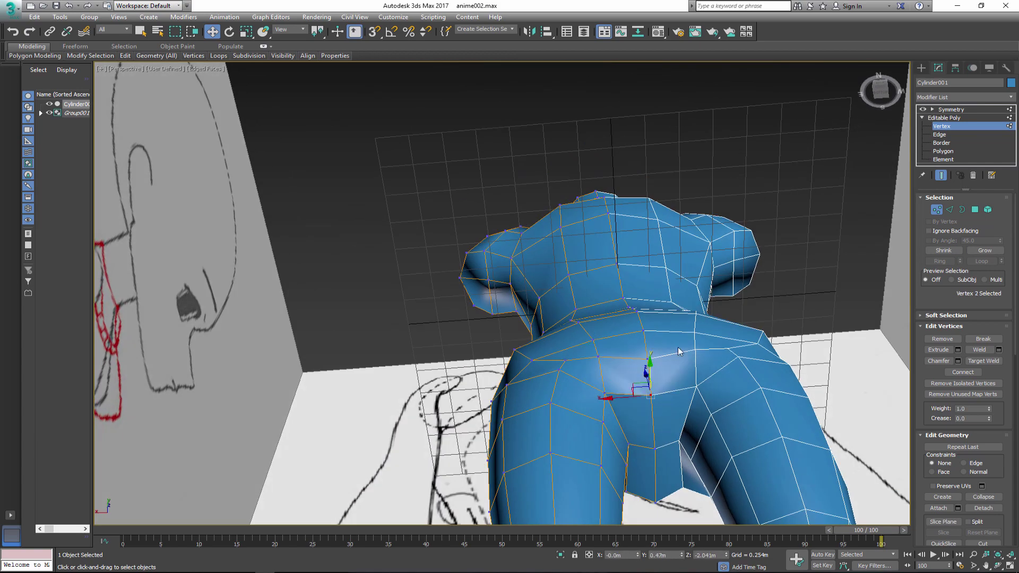
Turn on the Edge constraint and slide the two mid-buttock vertices down along their edges.
{"action": "middle_click_drag", "start_coordinate": [677, 347], "coordinate": [755, 424], "text": "alt"}
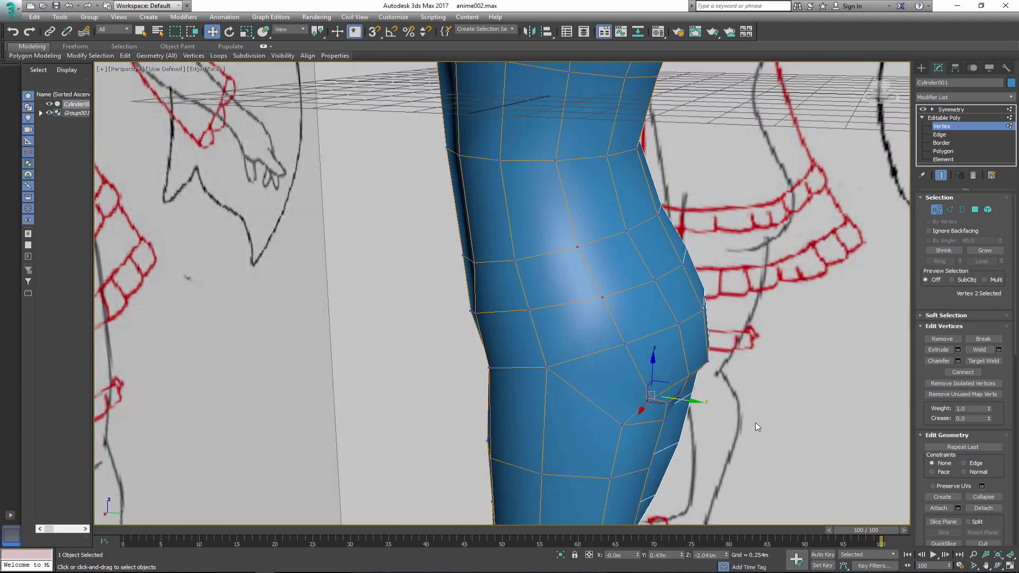
{"action": "left_click", "coordinate": [679, 323]}
{"action": "left_click", "coordinate": [624, 343]}
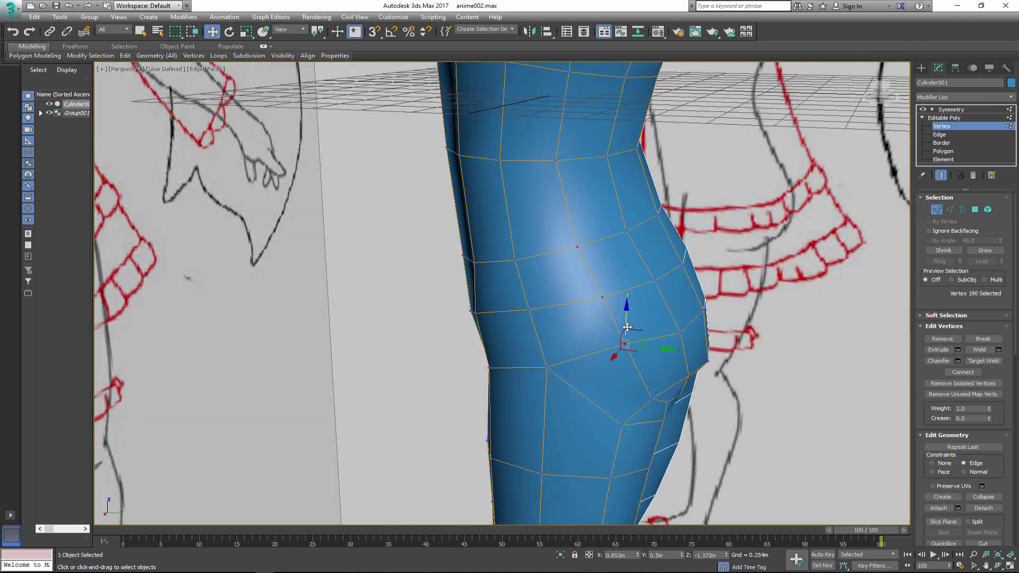
{"action": "middle_click_drag", "start_coordinate": [625, 323], "coordinate": [747, 340], "text": "alt"}
Slide the two inner vertices above the buttock outward along their horizontal edges.
{"action": "left_click", "coordinate": [705, 296]}
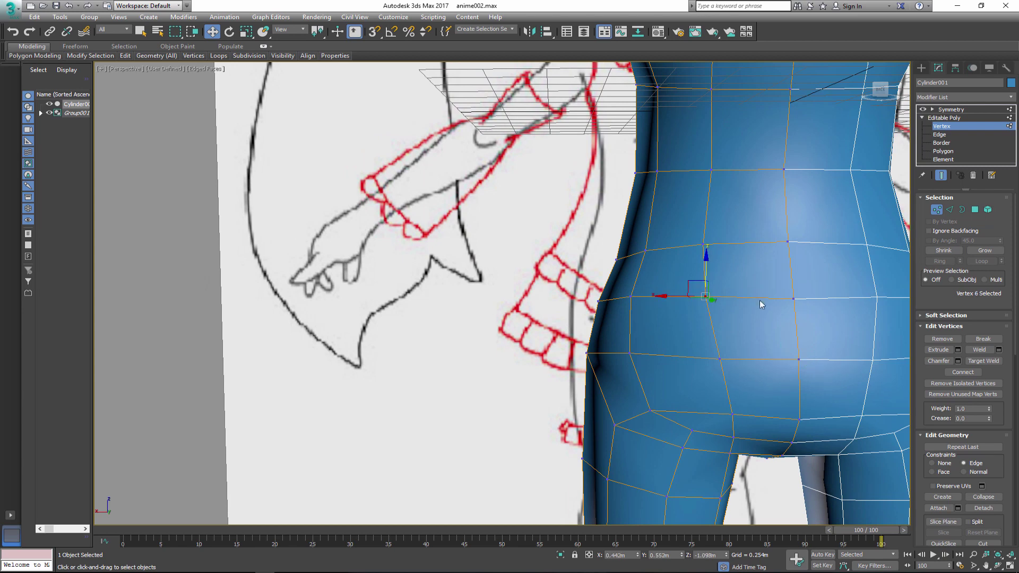
{"action": "left_click_drag", "start_coordinate": [705, 296], "coordinate": [693, 296]}
{"action": "left_click_drag", "start_coordinate": [703, 243], "coordinate": [687, 244]}
{"action": "middle_click_drag", "start_coordinate": [687, 244], "coordinate": [684, 202]}
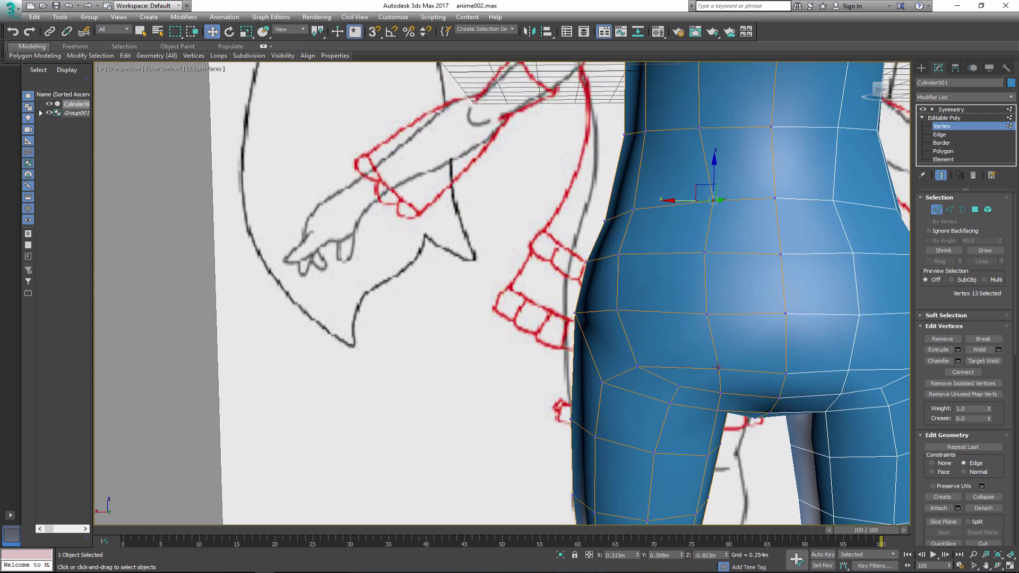
Slide the lower buttock, centre-line and outer hip vertices along their edges to even out the spacing.
{"action": "left_click", "coordinate": [718, 362]}
{"action": "left_click", "coordinate": [787, 375]}
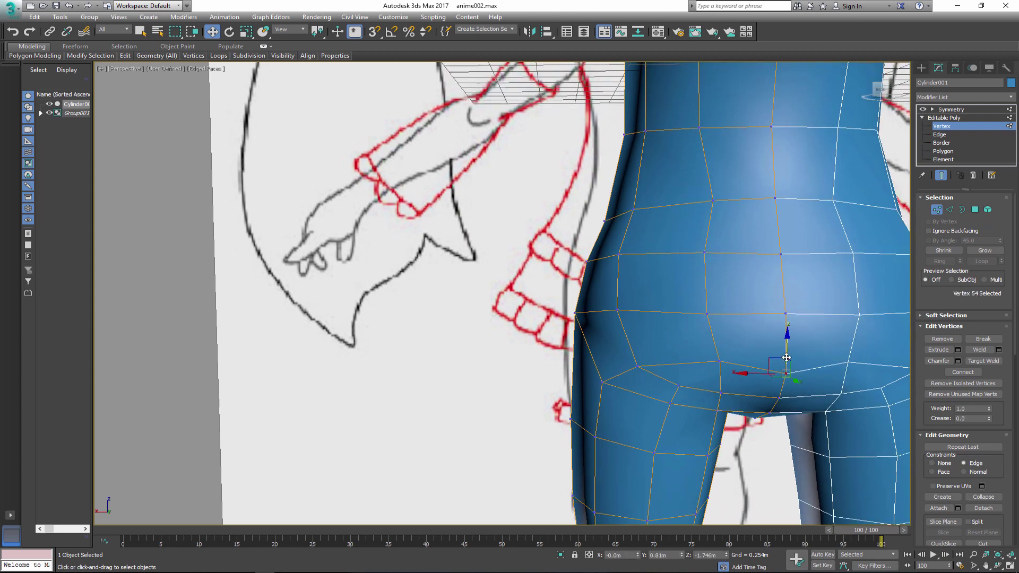
{"action": "middle_click_drag", "start_coordinate": [787, 375], "coordinate": [667, 367], "text": "alt"}
{"action": "left_click", "coordinate": [663, 354]}
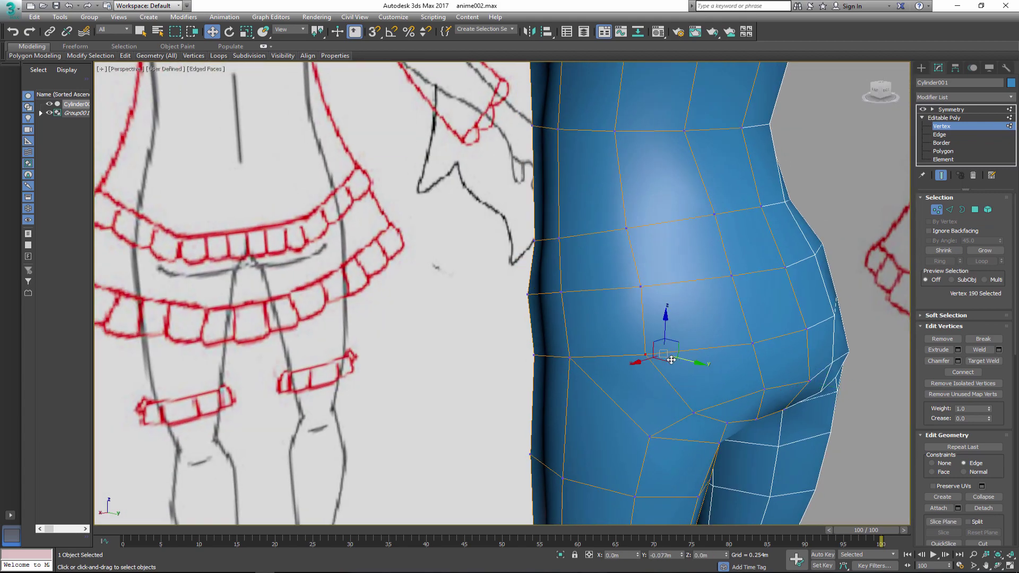
{"action": "left_click", "coordinate": [640, 287]}
Set the constraint back to None and reposition the centre-line and inner buttock vertices to round the form.
{"action": "scroll", "coordinate": [672, 319], "scroll_direction": "down", "scroll_amount": 5}
{"action": "middle_click_drag", "start_coordinate": [672, 320], "coordinate": [557, 317], "text": "alt"}
{"action": "left_click", "coordinate": [738, 363]}
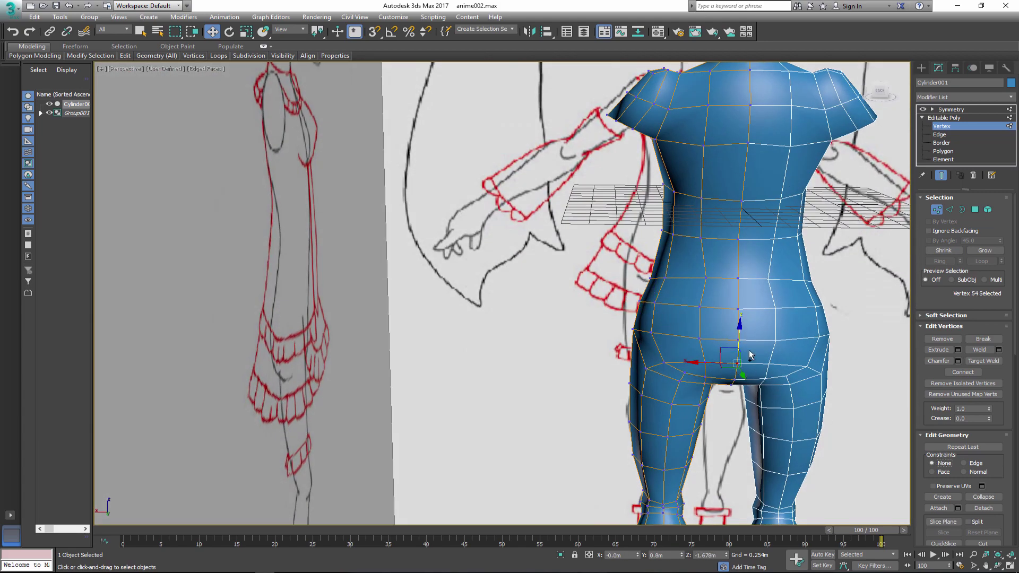
{"action": "left_click", "coordinate": [737, 381], "text": "ctrl"}
{"action": "middle_click_drag", "start_coordinate": [749, 354], "coordinate": [696, 365], "text": "alt"}
{"action": "left_click", "coordinate": [697, 362]}
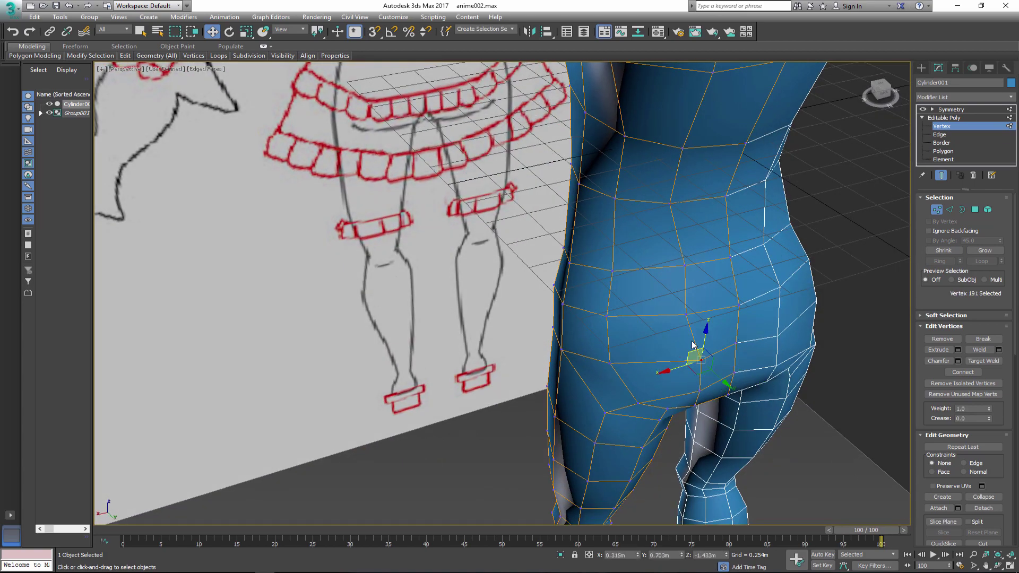
{"action": "left_click", "coordinate": [687, 314]}
{"action": "middle_click_drag", "start_coordinate": [769, 318], "coordinate": [794, 342], "text": "alt"}
{"action": "left_click", "coordinate": [644, 361]}
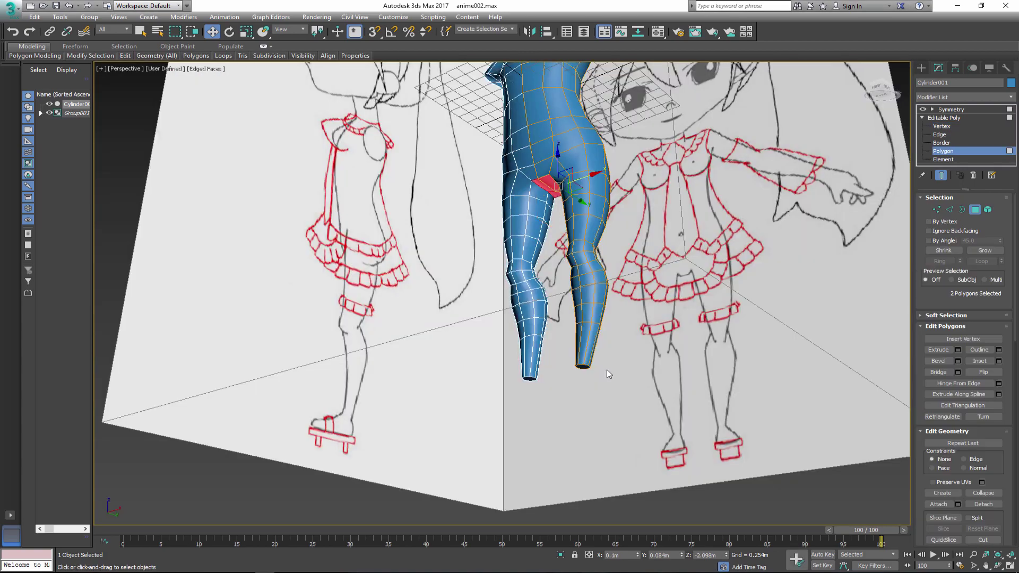
Extrude the leg's bottom end polygon down to the sole in two segments, the second with a height of 0.177 m.
{"action": "left_click", "coordinate": [583, 367]}
{"action": "key", "text": "l"}
{"action": "scroll", "coordinate": [524, 437], "scroll_direction": "down", "scroll_amount": 5}
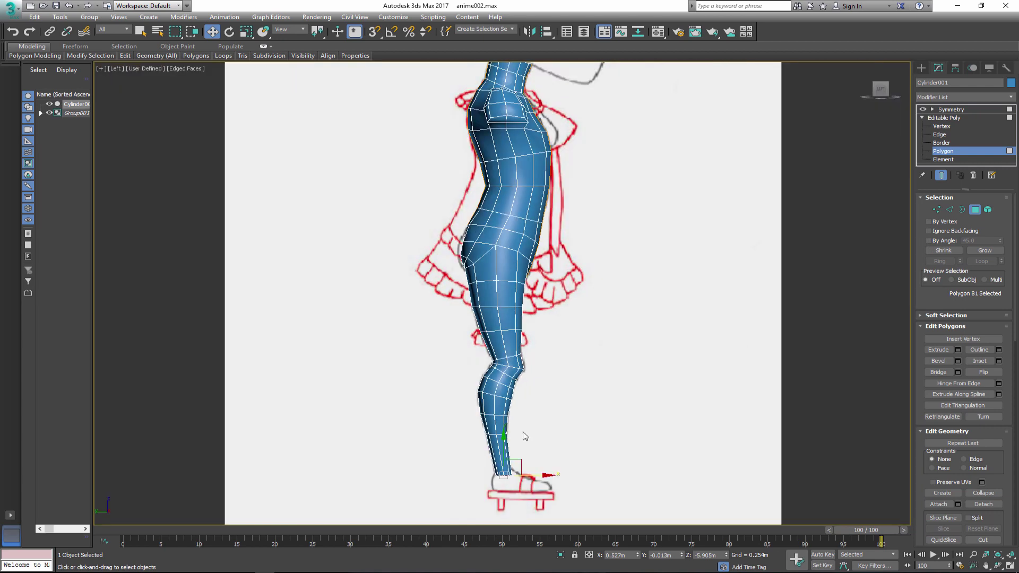
{"action": "scroll", "coordinate": [523, 437], "scroll_direction": "up", "scroll_amount": 6}
{"action": "left_click", "coordinate": [957, 349]}
{"action": "left_click_drag", "start_coordinate": [513, 316], "coordinate": [514, 324]}
{"action": "left_click", "coordinate": [504, 356]}
{"action": "left_click", "coordinate": [958, 349]}
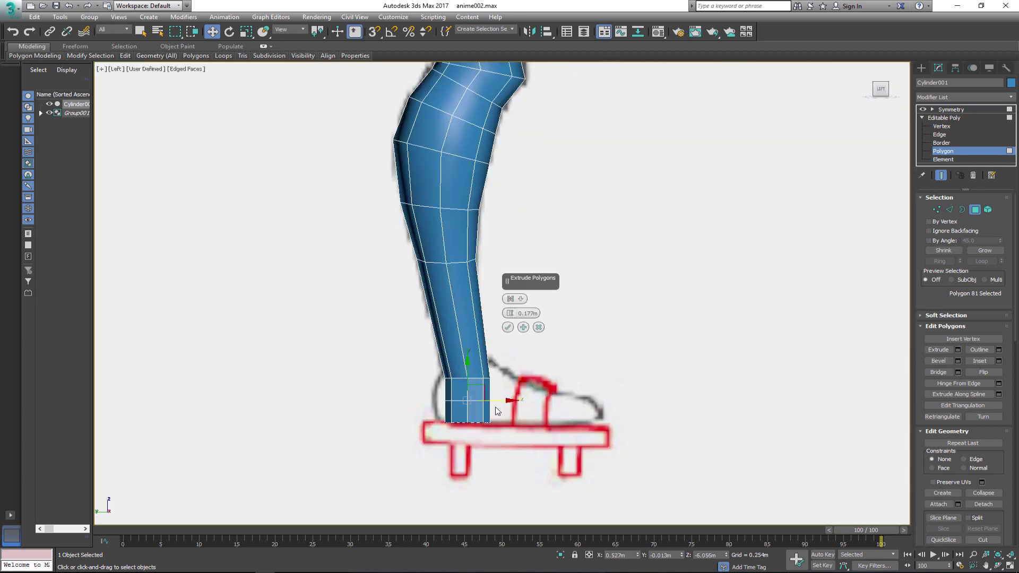
{"action": "left_click", "coordinate": [507, 327]}
Move the vertices of the extruded ankle segments to match the heel outline in the side view.
{"action": "key", "text": "1"}
{"action": "left_click_drag", "start_coordinate": [432, 389], "coordinate": [490, 422]}
{"action": "left_click", "coordinate": [490, 422]}
{"action": "middle_click_drag", "start_coordinate": [434, 378], "coordinate": [434, 386]}
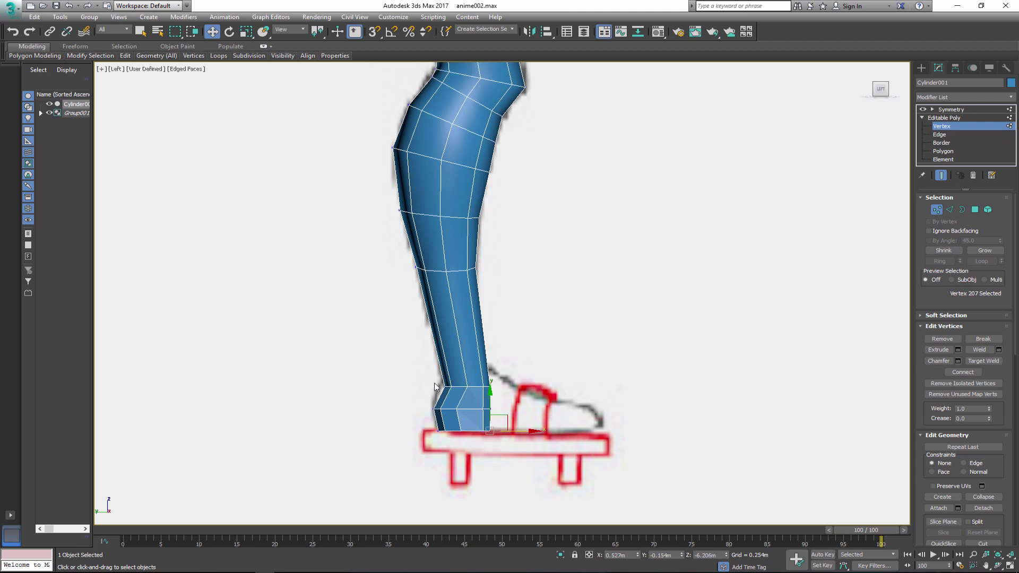
Raise and tilt the ankle vertex loop, and adjust the front vertices of the row below it.
{"action": "left_click_drag", "start_coordinate": [459, 343], "coordinate": [460, 335]}
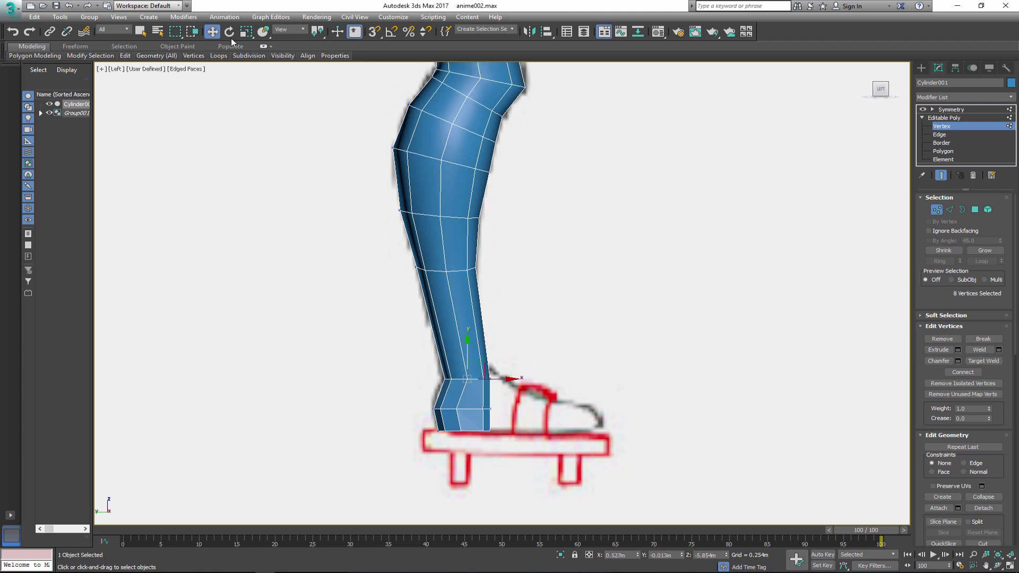
{"action": "key", "text": "e"}
{"action": "left_click", "coordinate": [215, 33]}
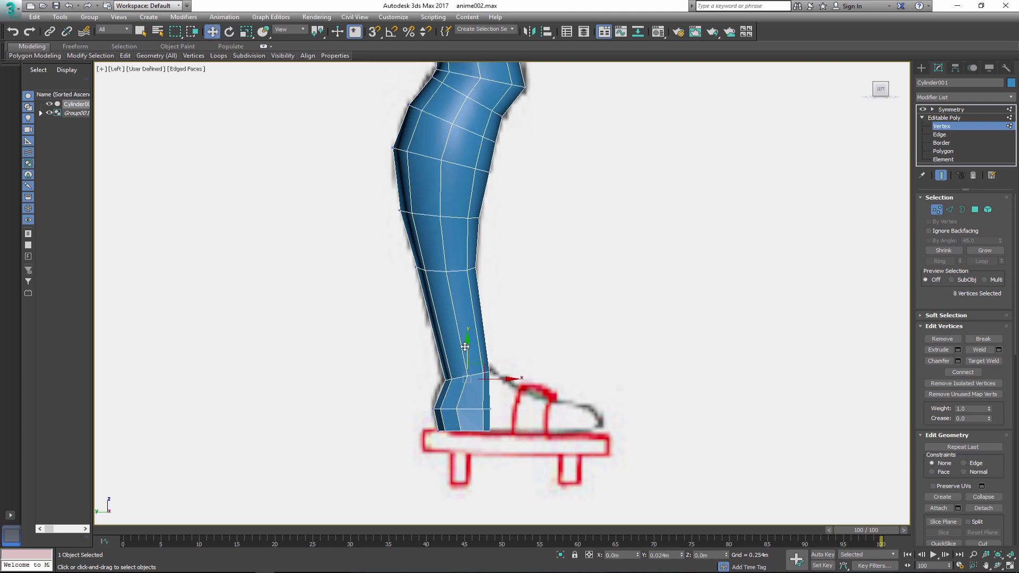
{"action": "middle_click_drag", "start_coordinate": [475, 415], "coordinate": [470, 406]}
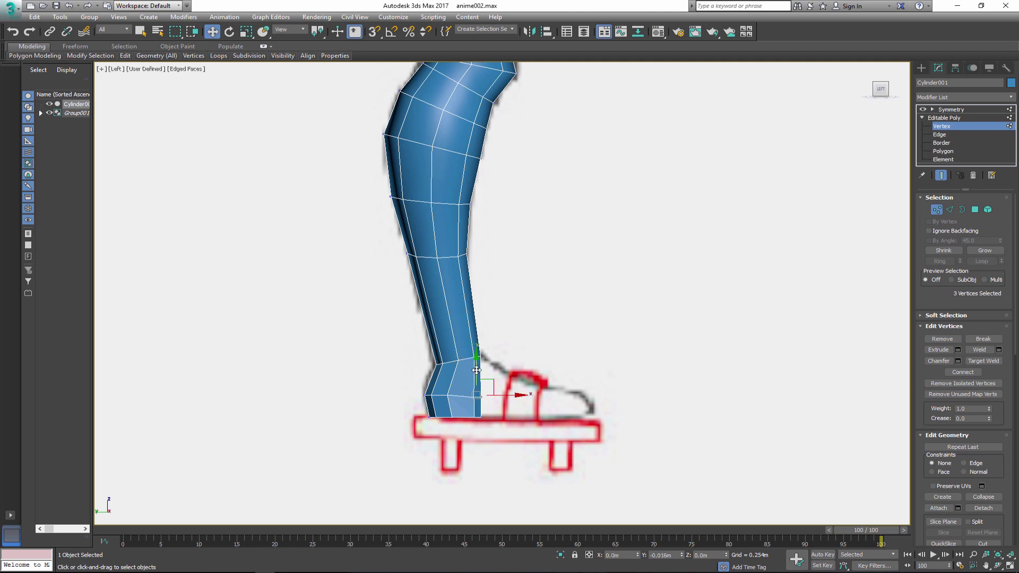
{"action": "left_click", "coordinate": [534, 376]}
Extrude the four front polygons below the ankle forward and move the new end vertices to the instep outline.
{"action": "left_click", "coordinate": [975, 209]}
{"action": "left_click_drag", "start_coordinate": [467, 347], "coordinate": [542, 416]}
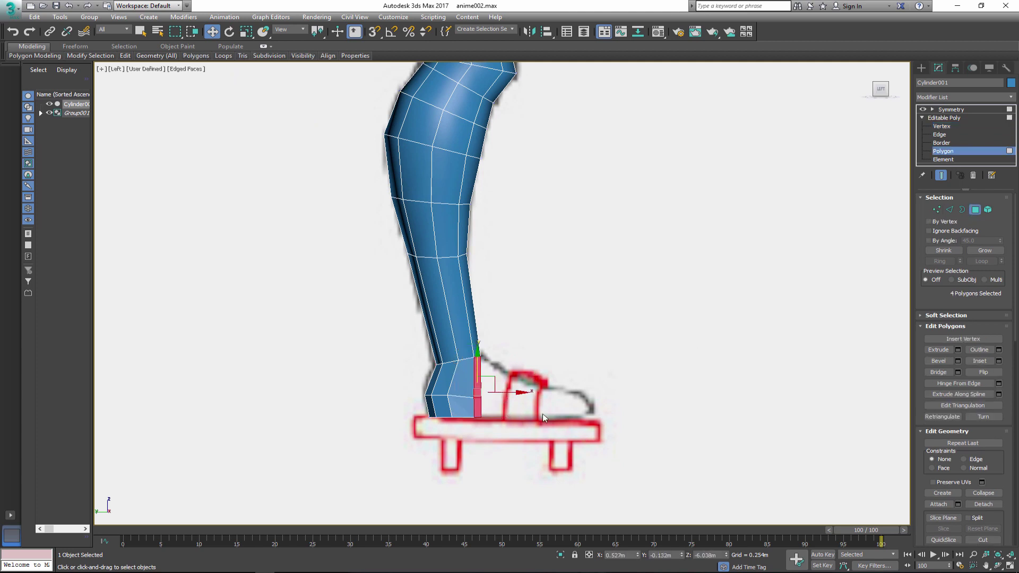
{"action": "left_click", "coordinate": [958, 349]}
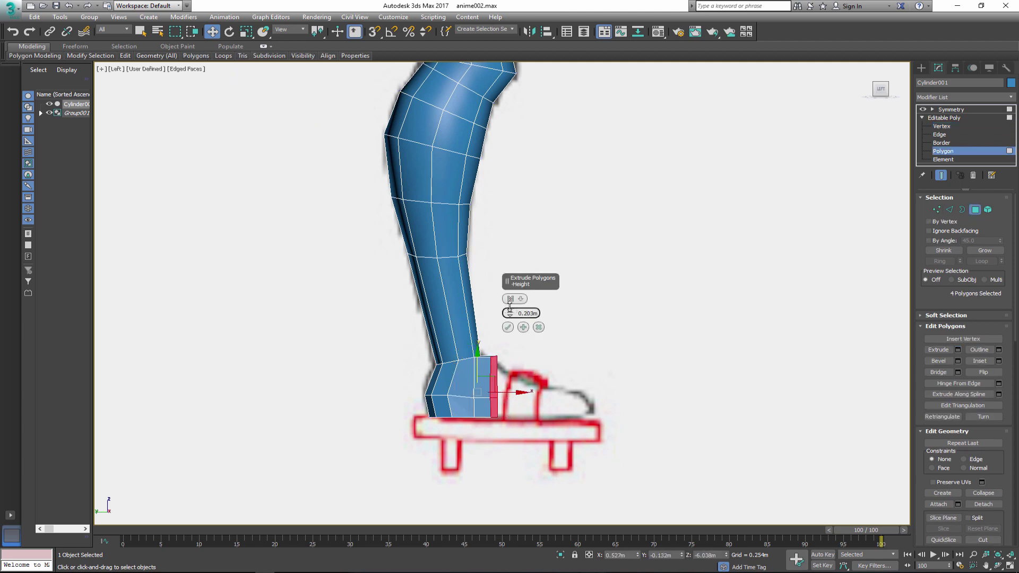
{"action": "left_click", "coordinate": [508, 327]}
{"action": "key", "text": "1"}
{"action": "left_click_drag", "start_coordinate": [520, 358], "coordinate": [525, 406]}
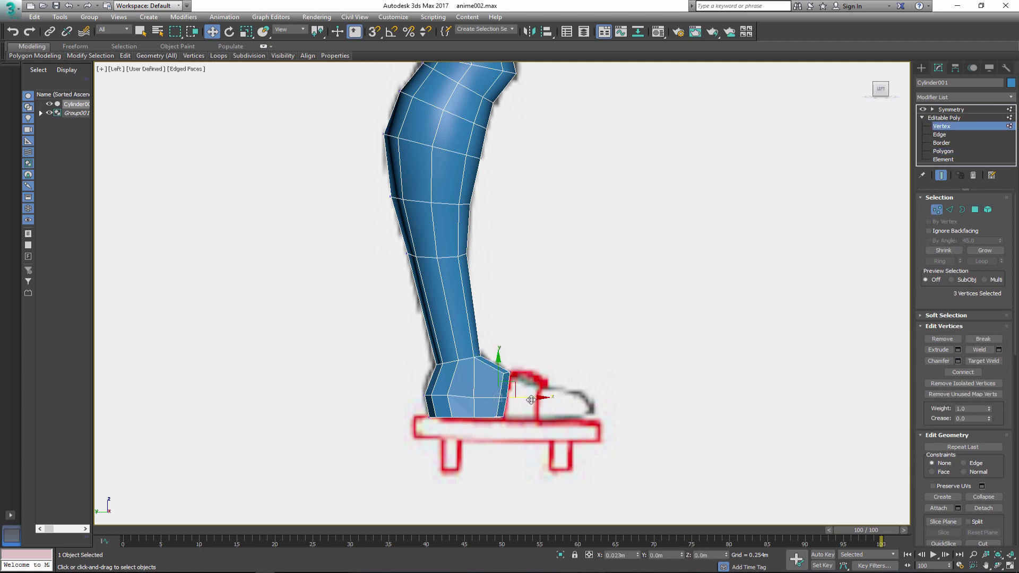
Extrude the four front foot polygons again, move them further forward and rotate the end face upright.
{"action": "scroll", "coordinate": [489, 456], "scroll_direction": "up", "scroll_amount": 3}
{"action": "key", "text": "4"}
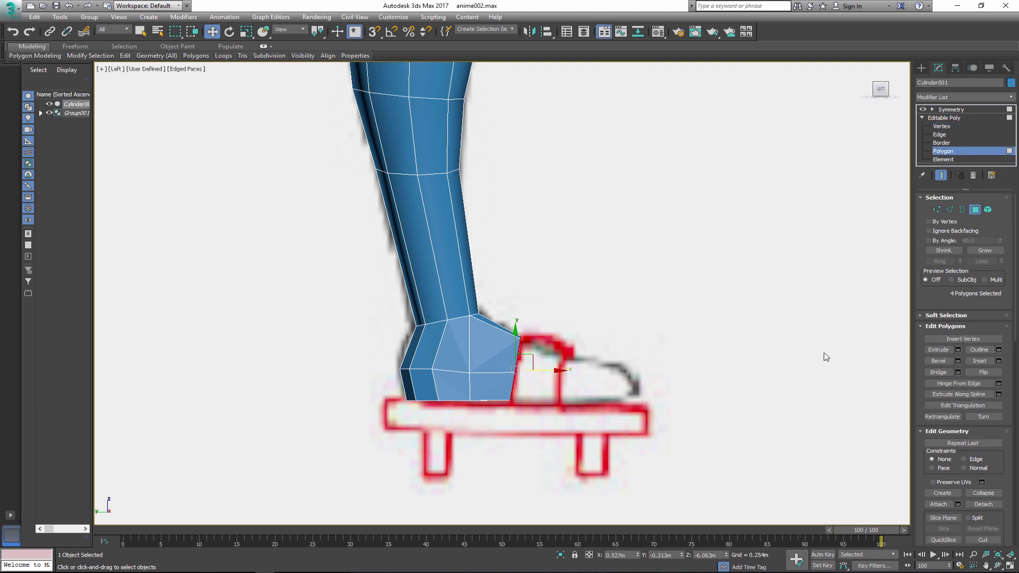
{"action": "left_click", "coordinate": [957, 349]}
{"action": "left_click_drag", "start_coordinate": [511, 317], "coordinate": [511, 305]}
{"action": "left_click", "coordinate": [508, 327]}
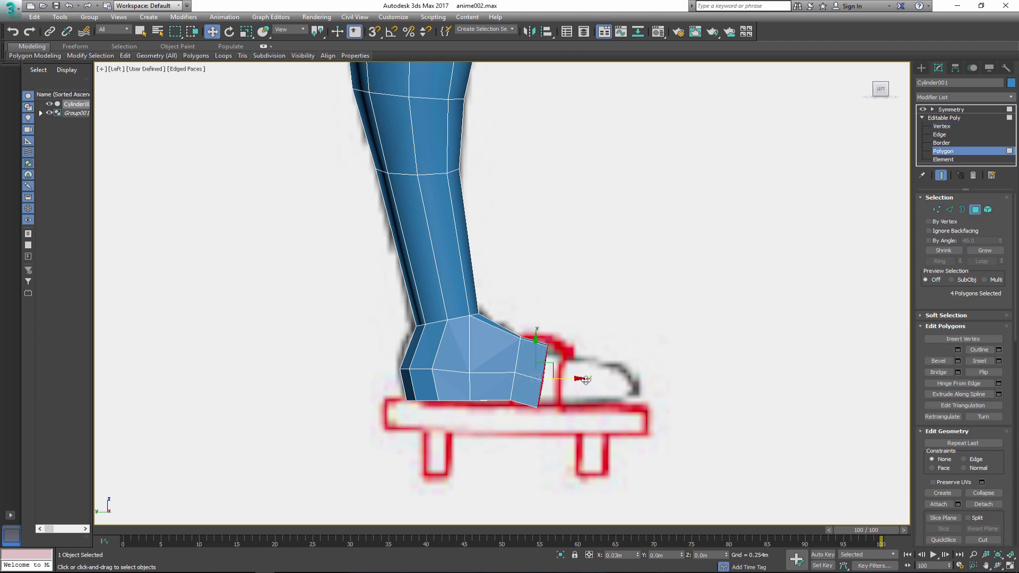
{"action": "key", "text": "e"}
Level the front vertices along the sole and shift the foot's middle-row vertices forward.
{"action": "key", "text": "1"}
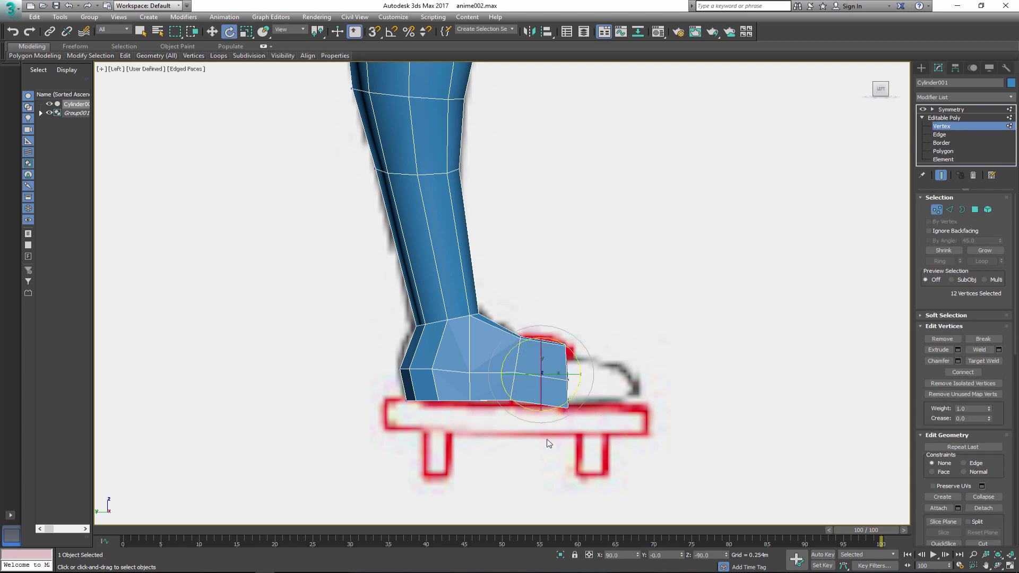
{"action": "left_click_drag", "start_coordinate": [546, 438], "coordinate": [581, 337]}
{"action": "key", "text": "w"}
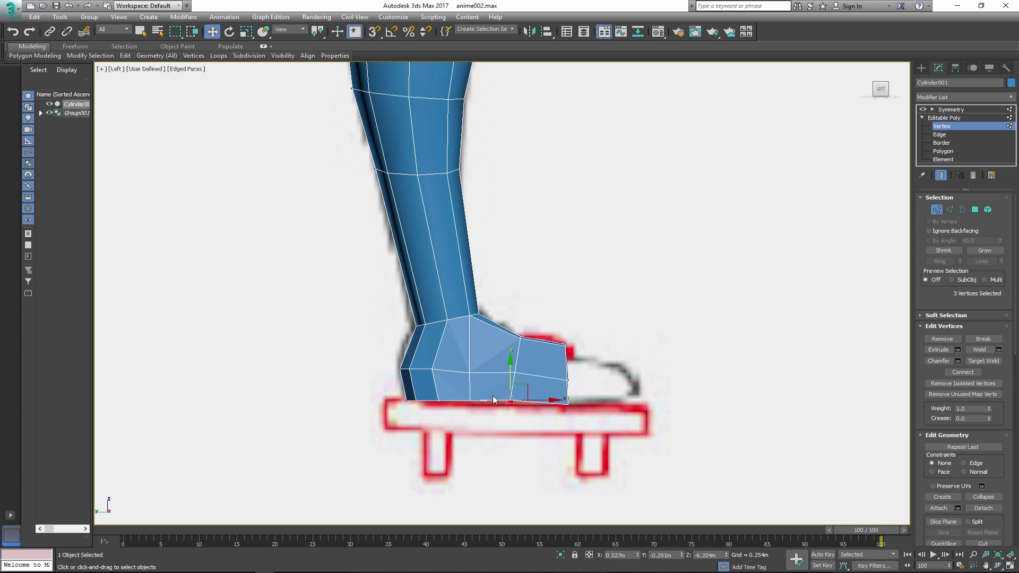
{"action": "left_click", "coordinate": [470, 371]}
{"action": "left_click_drag", "start_coordinate": [507, 372], "coordinate": [520, 373]}
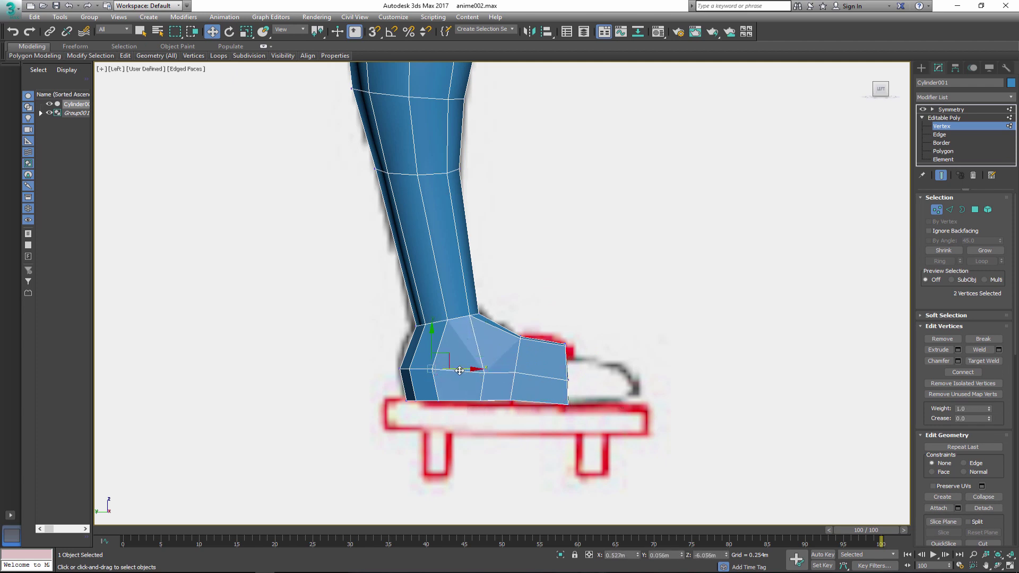
Align the top, middle and bottom vertices of the foot's front end with the shoe reference.
{"action": "left_click", "coordinate": [563, 345]}
{"action": "left_click", "coordinate": [575, 386]}
{"action": "scroll", "coordinate": [545, 368], "scroll_direction": "up", "scroll_amount": 5}
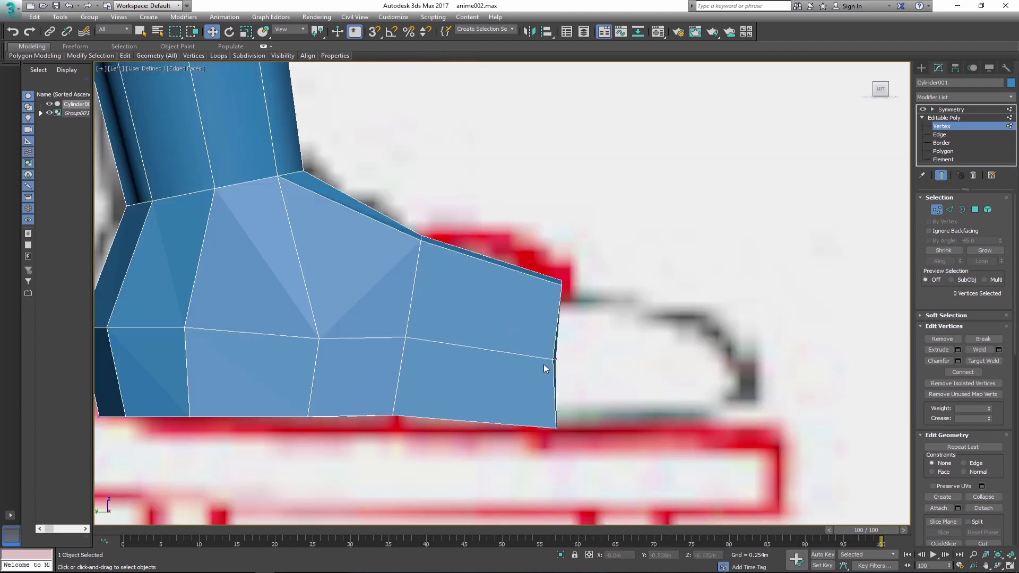
{"action": "scroll", "coordinate": [583, 359], "scroll_direction": "down", "scroll_amount": 4}
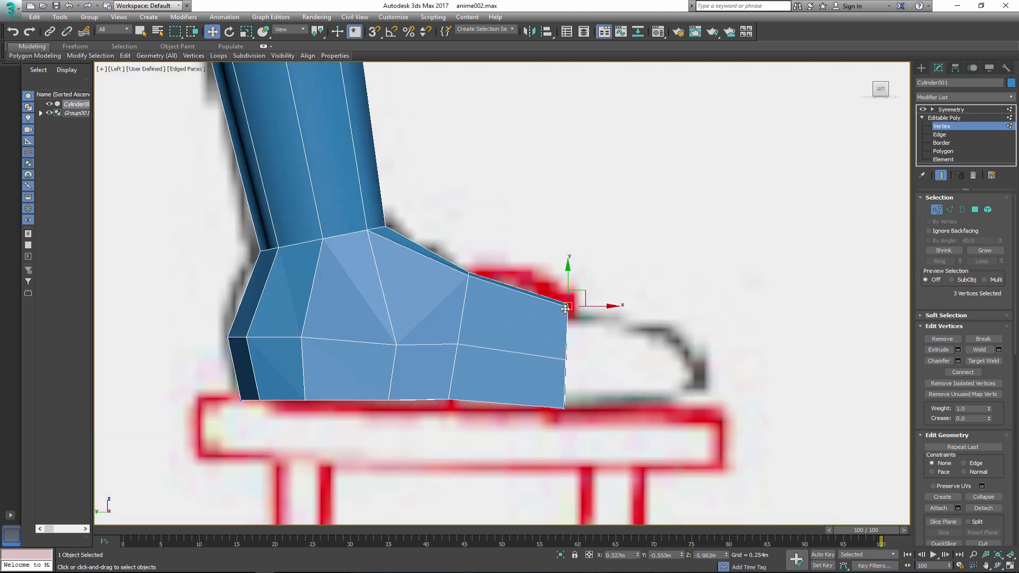
{"action": "left_click", "coordinate": [568, 355], "text": "ctrl"}
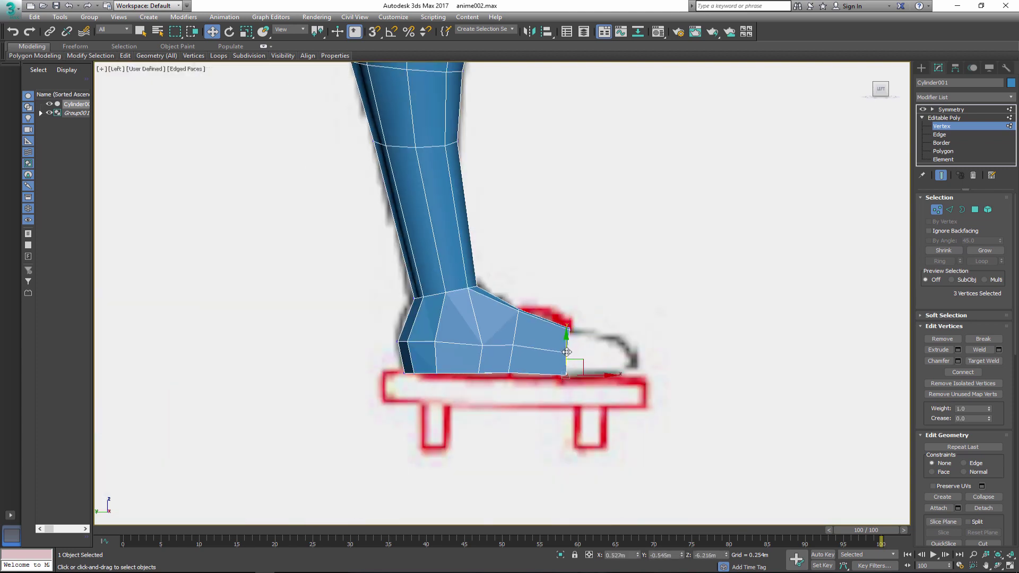
Extrude the four front-end foot polygons forward into the toe area of the reference shoe.
{"action": "left_click", "coordinate": [975, 210]}
{"action": "left_click", "coordinate": [958, 350]}
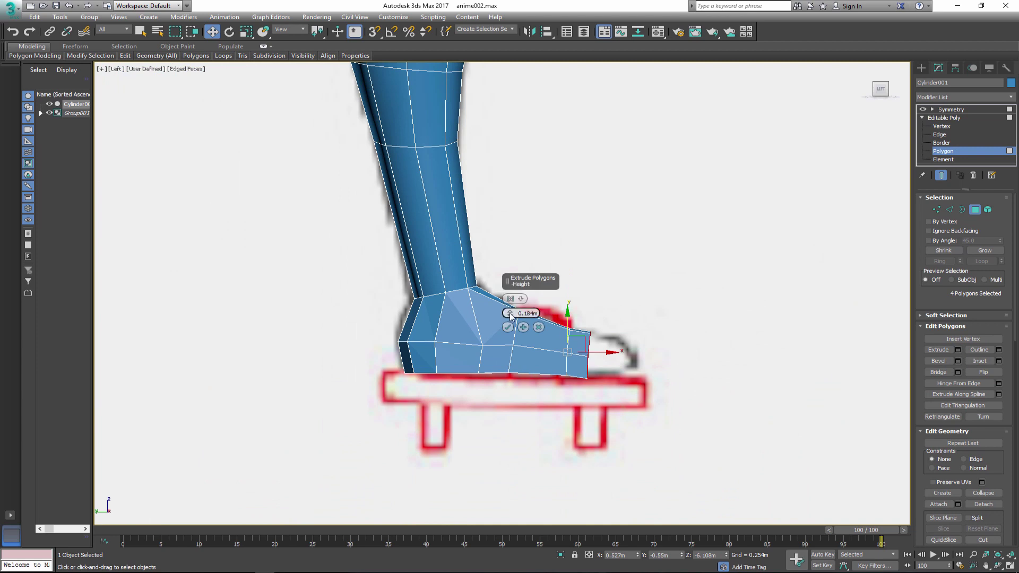
{"action": "left_click_drag", "start_coordinate": [509, 315], "coordinate": [511, 294]}
{"action": "left_click", "coordinate": [508, 326]}
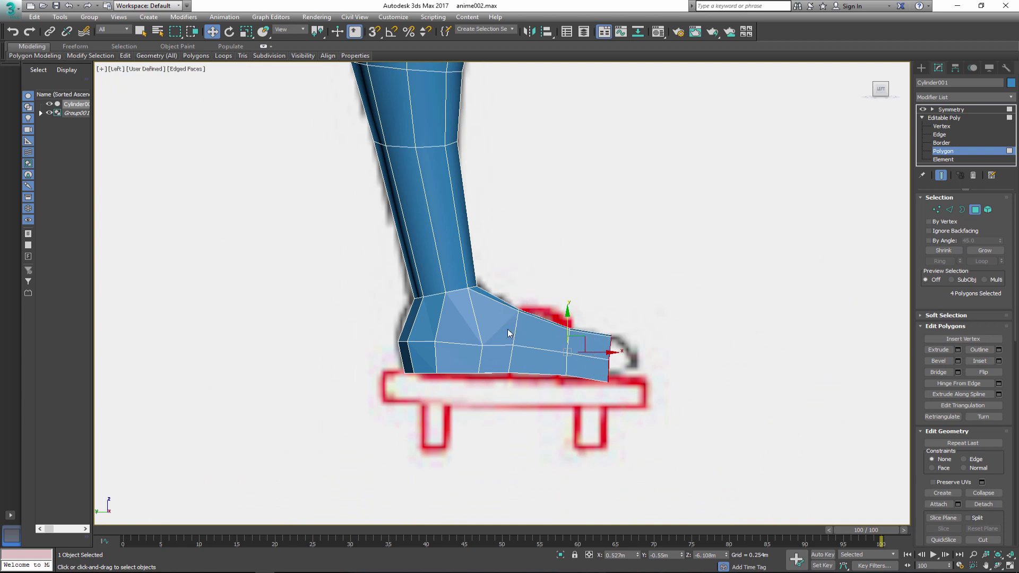
Level the foot's front-end vertices with the sole and extrude the four end polygons forward to the toe tip.
{"action": "key", "text": "1"}
{"action": "key", "text": "4"}
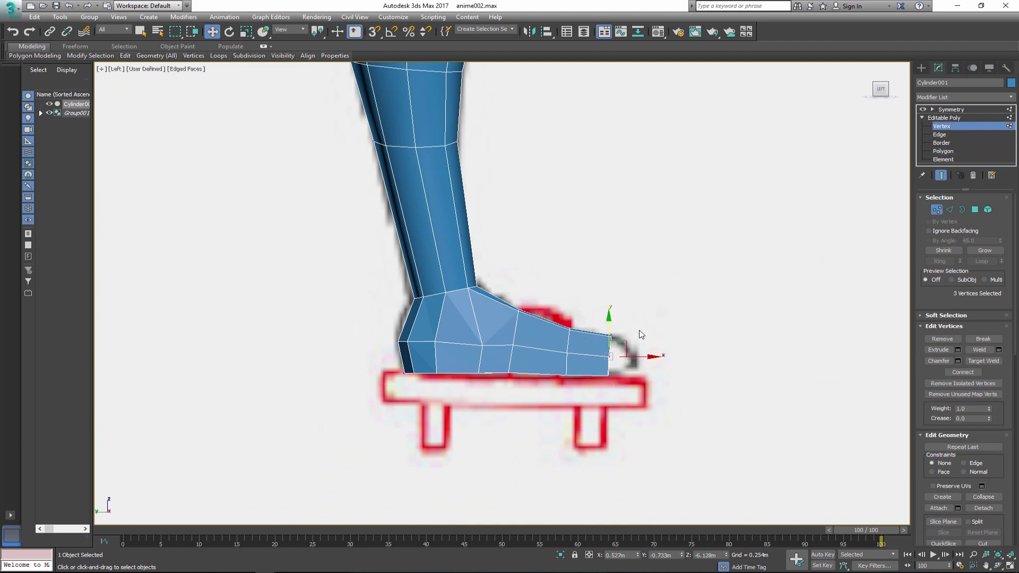
{"action": "key", "text": "shift+e"}
{"action": "left_click", "coordinate": [508, 327]}
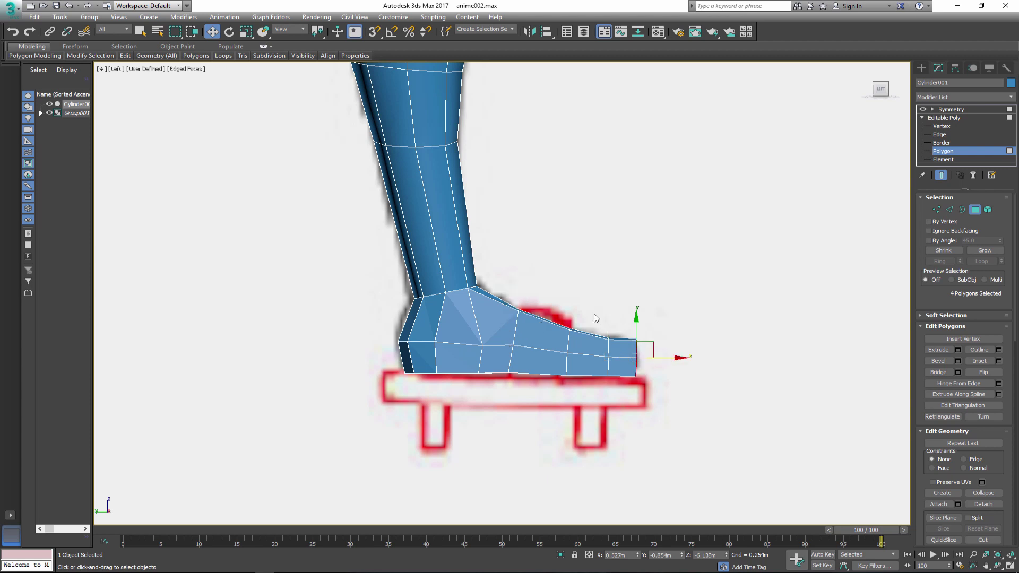
Lower the top vertices of the toe tip and align the upper vertices behind it with the reference foot.
{"action": "key", "text": "1"}
{"action": "left_click_drag", "start_coordinate": [660, 369], "coordinate": [628, 387]}
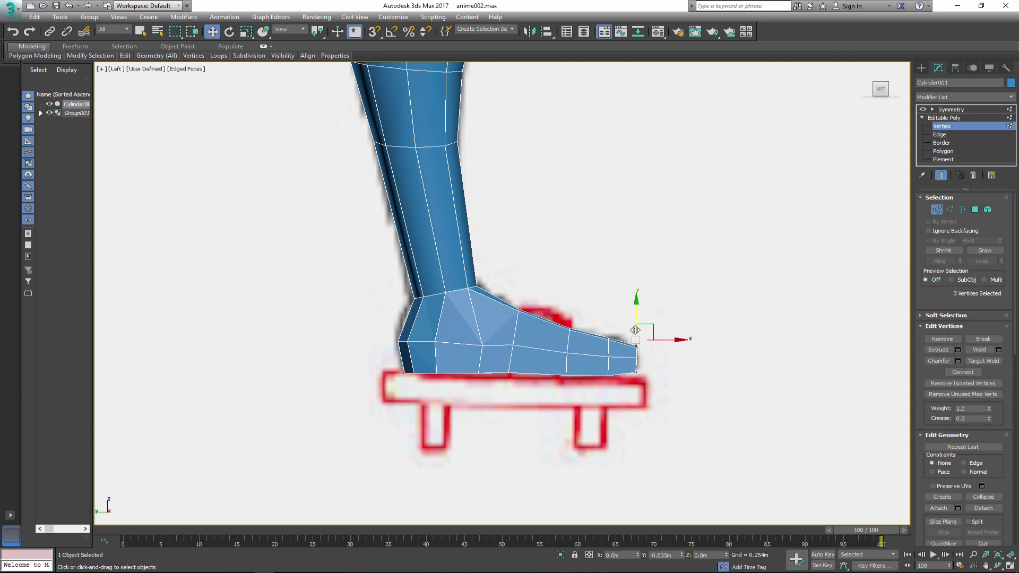
{"action": "left_click_drag", "start_coordinate": [647, 323], "coordinate": [536, 368]}
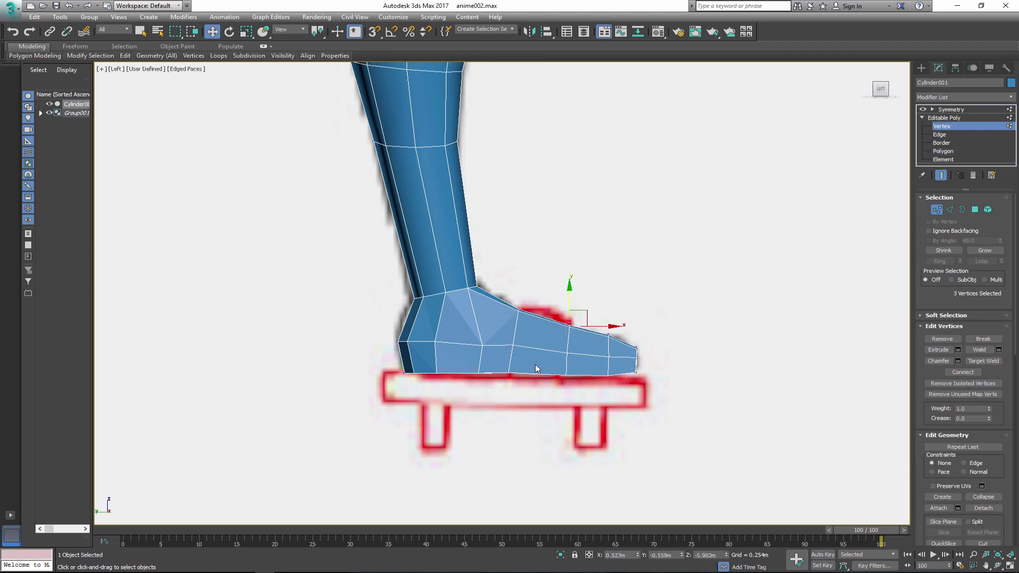
{"action": "left_click", "coordinate": [503, 376]}
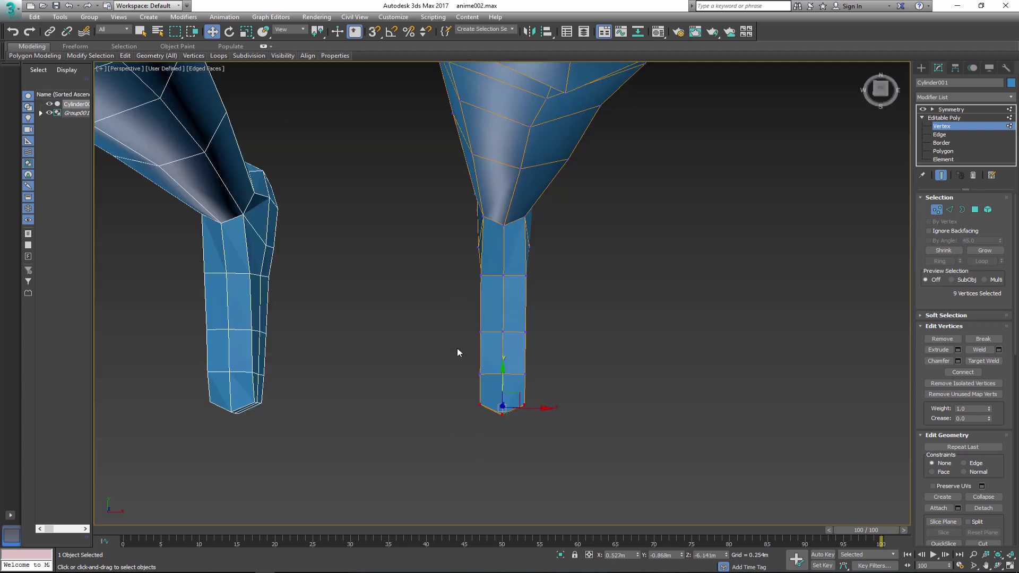
Scale the front vertex rows of the foot sideways so it widens gradually from the ankle to the toes.
{"action": "key", "text": "r"}
{"action": "left_click_drag", "start_coordinate": [537, 409], "coordinate": [575, 409]}
{"action": "key", "text": "alt+w"}
{"action": "key", "text": "alt+w"}
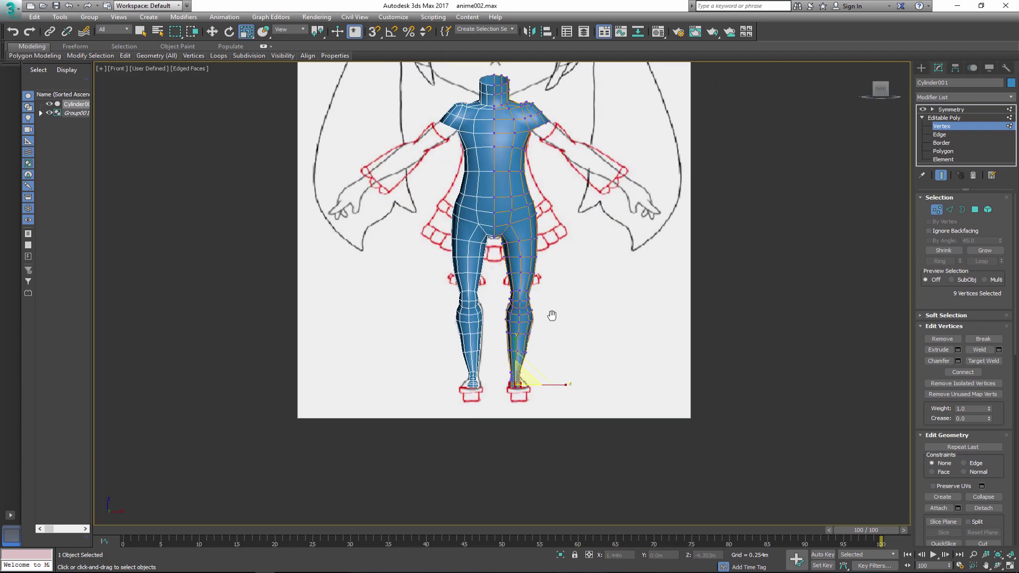
{"action": "scroll", "coordinate": [551, 315], "scroll_direction": "up", "scroll_amount": 5}
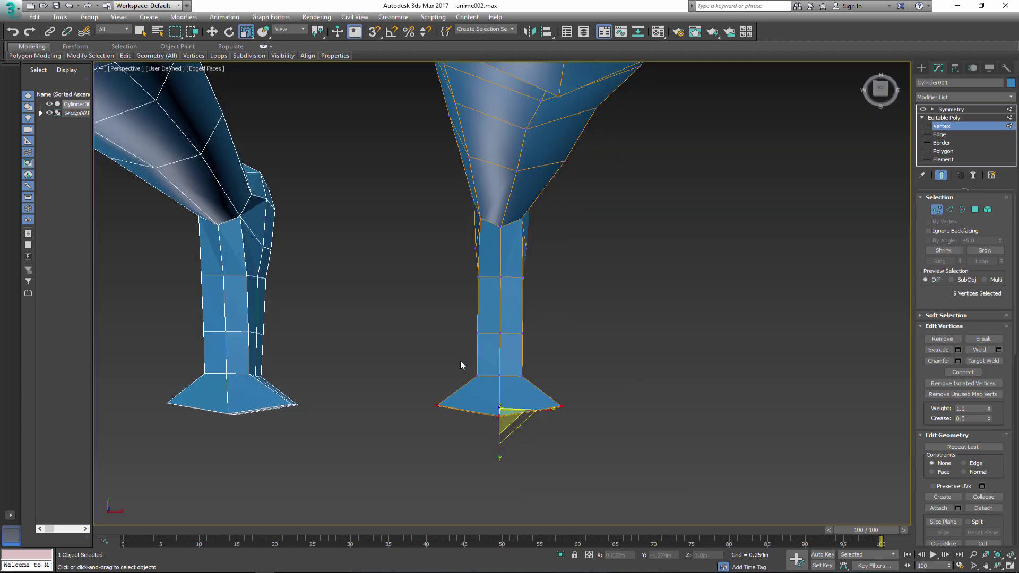
{"action": "left_click_drag", "start_coordinate": [460, 360], "coordinate": [581, 378]}
{"action": "left_click_drag", "start_coordinate": [468, 331], "coordinate": [530, 339]}
{"action": "left_click_drag", "start_coordinate": [505, 334], "coordinate": [584, 335]}
{"action": "left_click_drag", "start_coordinate": [439, 364], "coordinate": [559, 380]}
{"action": "left_click_drag", "start_coordinate": [573, 421], "coordinate": [573, 421]}
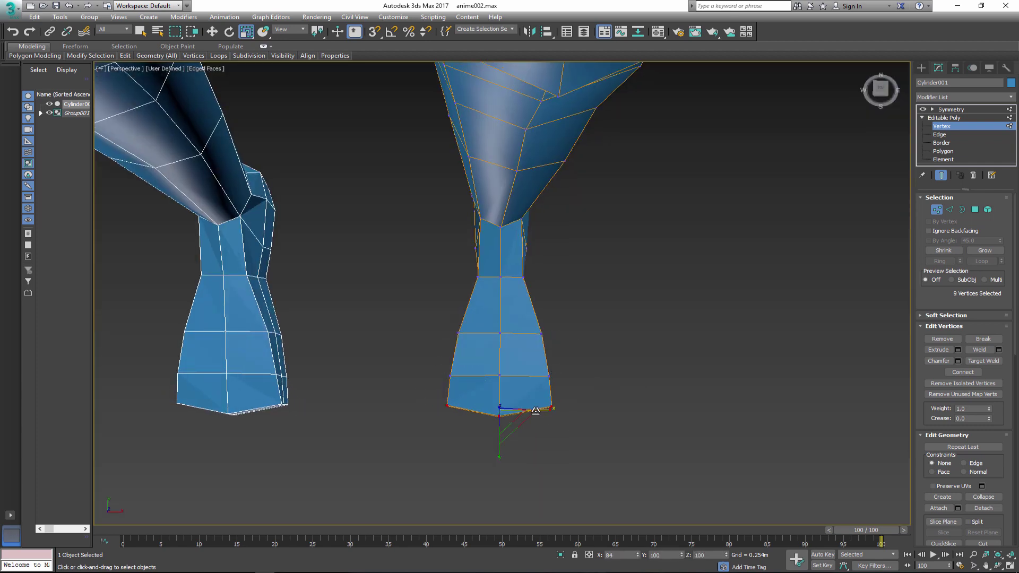
Scale the side vertices in front of the heel and cut a new edge across the heel's underside.
{"action": "middle_click_drag", "start_coordinate": [573, 421], "coordinate": [451, 314], "text": "alt"}
{"action": "left_click_drag", "start_coordinate": [451, 313], "coordinate": [491, 321]}
{"action": "middle_click_drag", "start_coordinate": [491, 321], "coordinate": [504, 251], "text": "alt"}
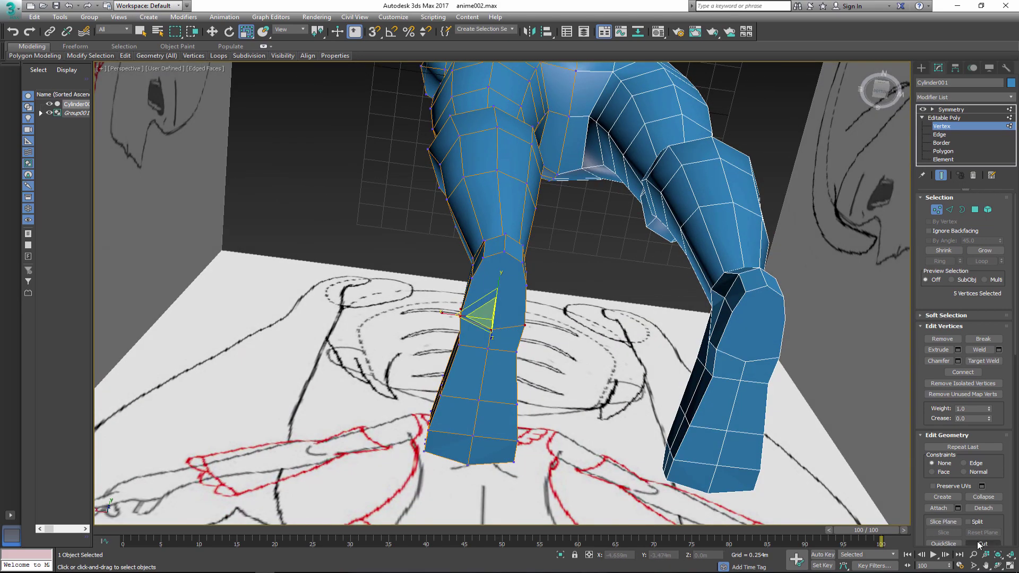
{"action": "key", "text": "alt+c"}
{"action": "left_click", "coordinate": [491, 329]}
{"action": "middle_click_drag", "start_coordinate": [491, 329], "coordinate": [478, 289], "text": "alt"}
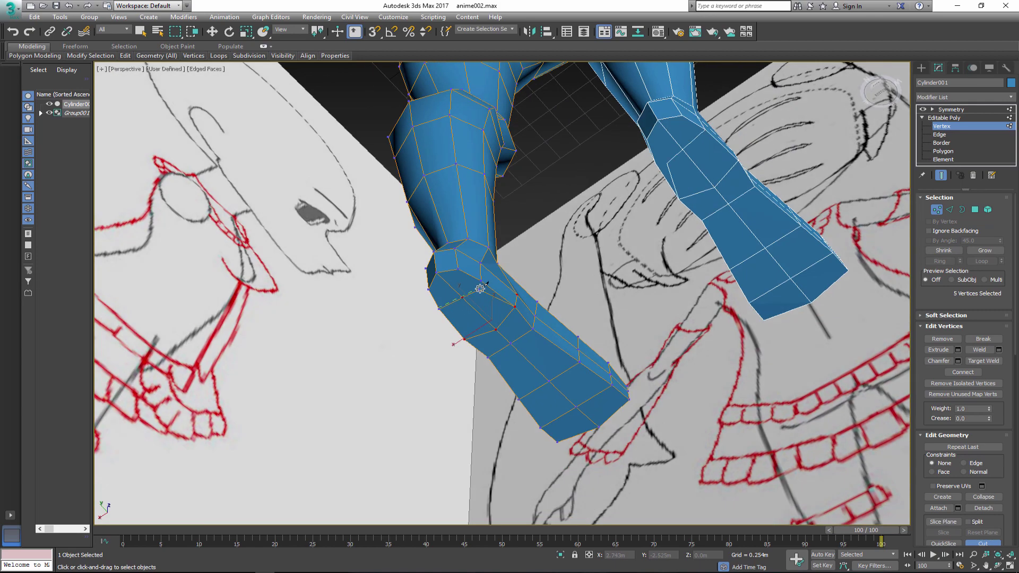
{"action": "left_click", "coordinate": [966, 544]}
Adjust individual vertices around the side of the heel to round its shape.
{"action": "key", "text": "w"}
{"action": "left_click", "coordinate": [454, 277]}
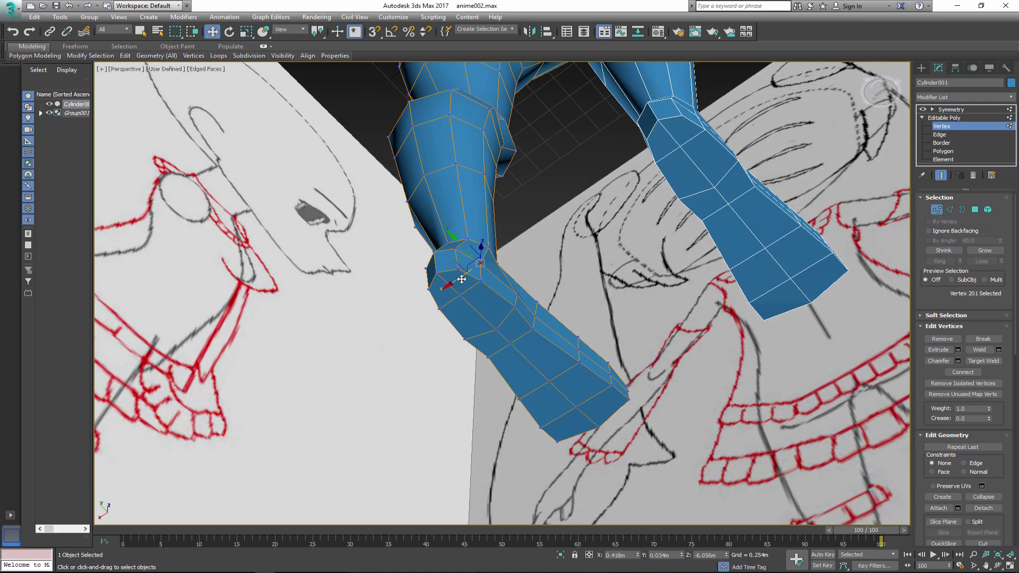
{"action": "middle_click_drag", "start_coordinate": [454, 277], "coordinate": [423, 302], "text": "alt"}
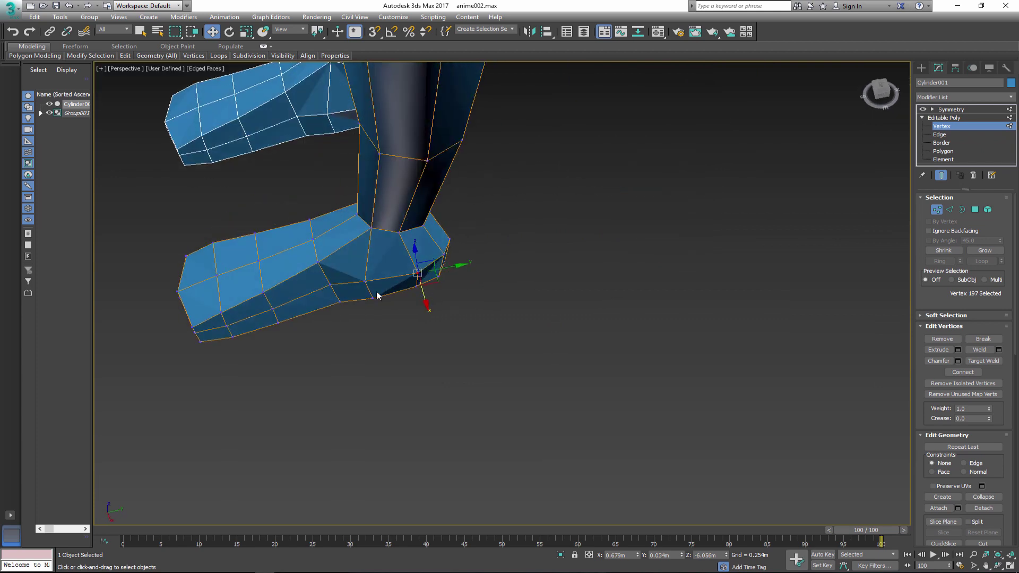
{"action": "left_click", "coordinate": [400, 275]}
Pull the middle vertices of the toe tip forward and adjust the vertices along the top of the foot.
{"action": "key", "text": "l"}
{"action": "left_click_drag", "start_coordinate": [597, 373], "coordinate": [647, 374]}
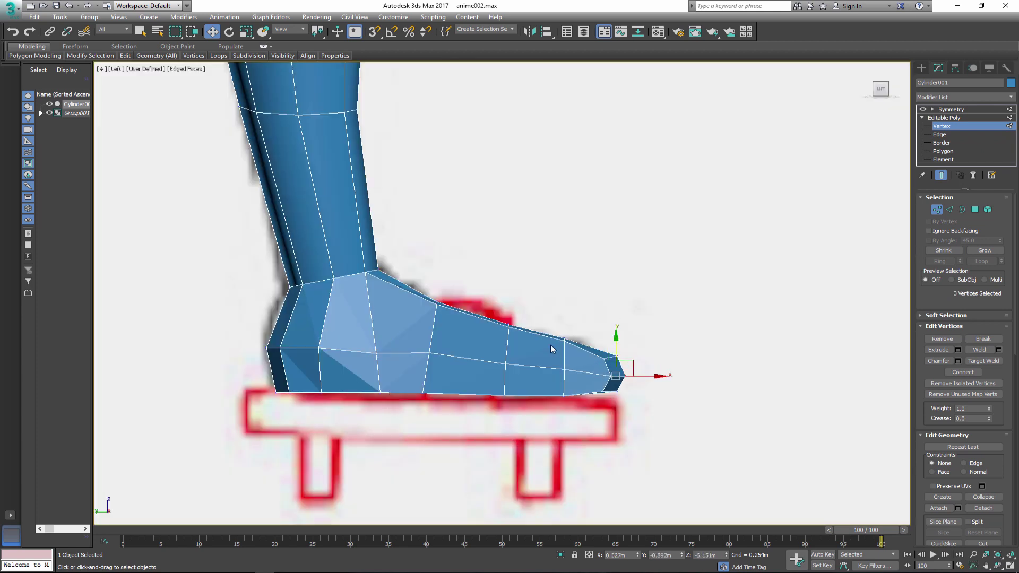
{"action": "scroll", "coordinate": [547, 345], "scroll_direction": "up", "scroll_amount": 3}
{"action": "left_click", "coordinate": [564, 339]}
{"action": "left_click", "coordinate": [492, 318]}
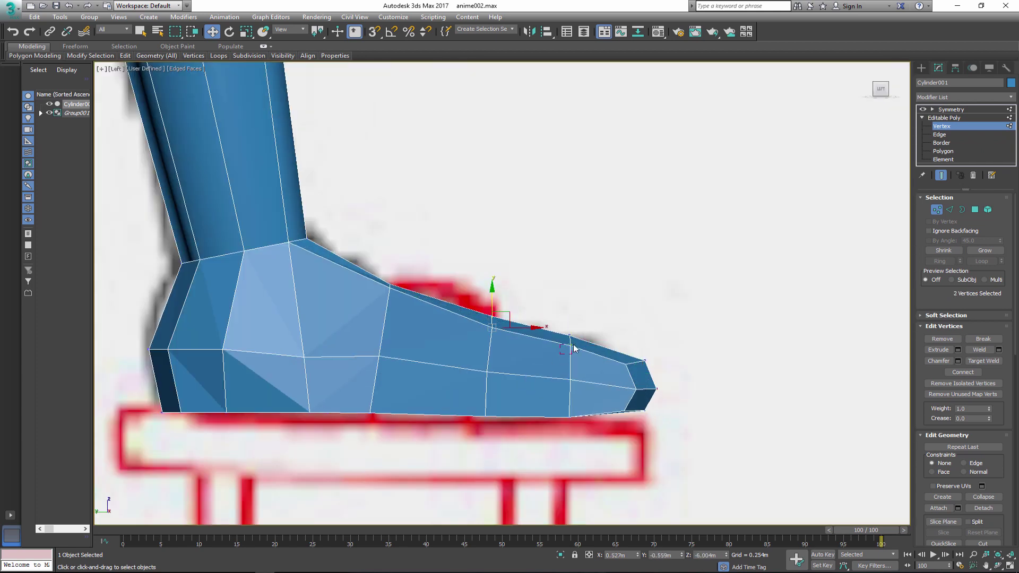
{"action": "key", "text": "ctrl+z"}
{"action": "left_click", "coordinate": [392, 287], "text": "alt"}
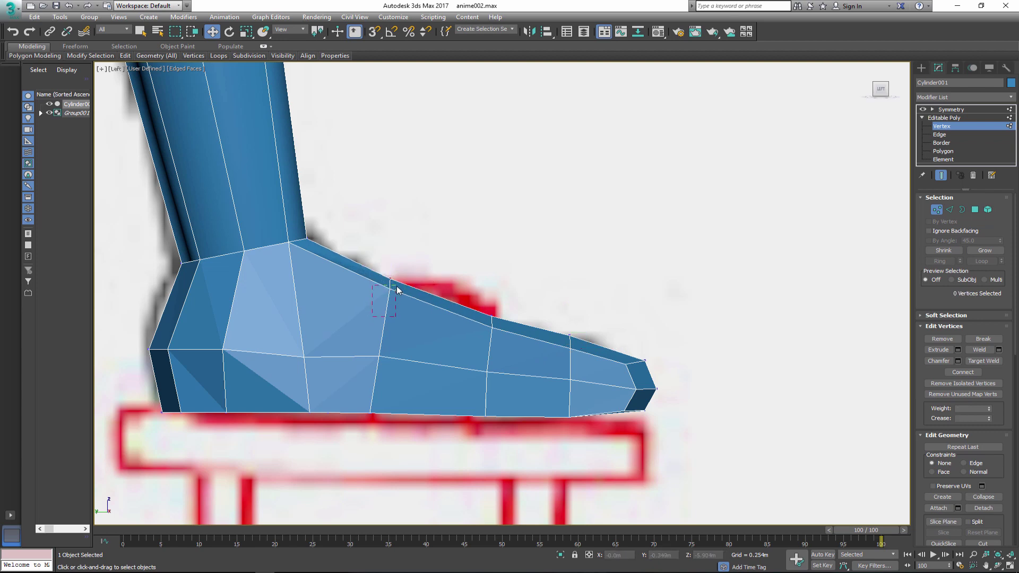
Smooth the body's polygons, including the new feet, with the smoothing group settings and deselect the body.
{"action": "scroll", "coordinate": [366, 325], "scroll_direction": "down", "scroll_amount": 4}
{"action": "key", "text": "p"}
{"action": "scroll", "coordinate": [530, 379], "scroll_direction": "down", "scroll_amount": 5}
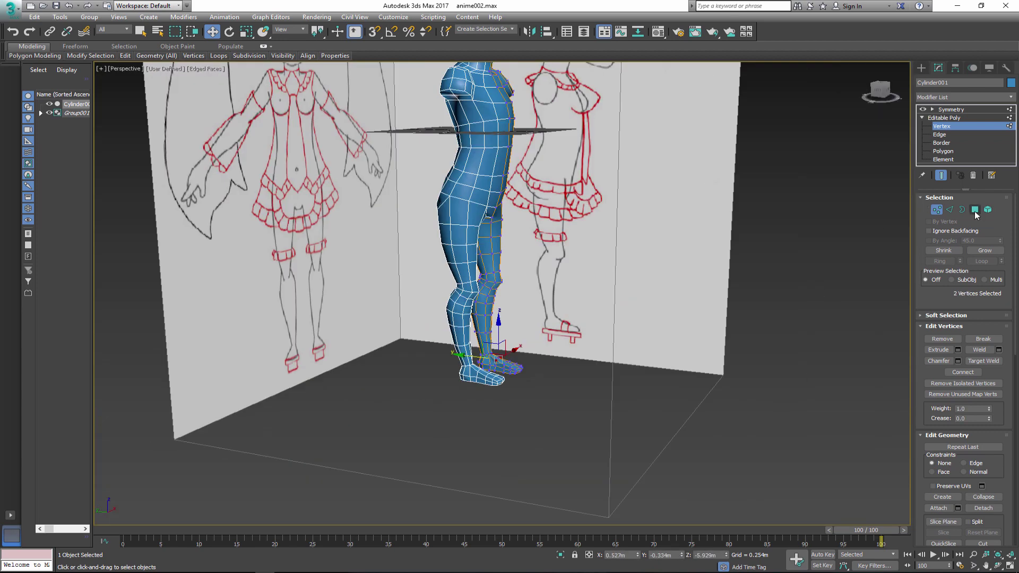
{"action": "left_click", "coordinate": [974, 210]}
{"action": "scroll", "coordinate": [972, 412], "scroll_direction": "down", "scroll_amount": 5}
{"action": "left_click", "coordinate": [794, 390]}
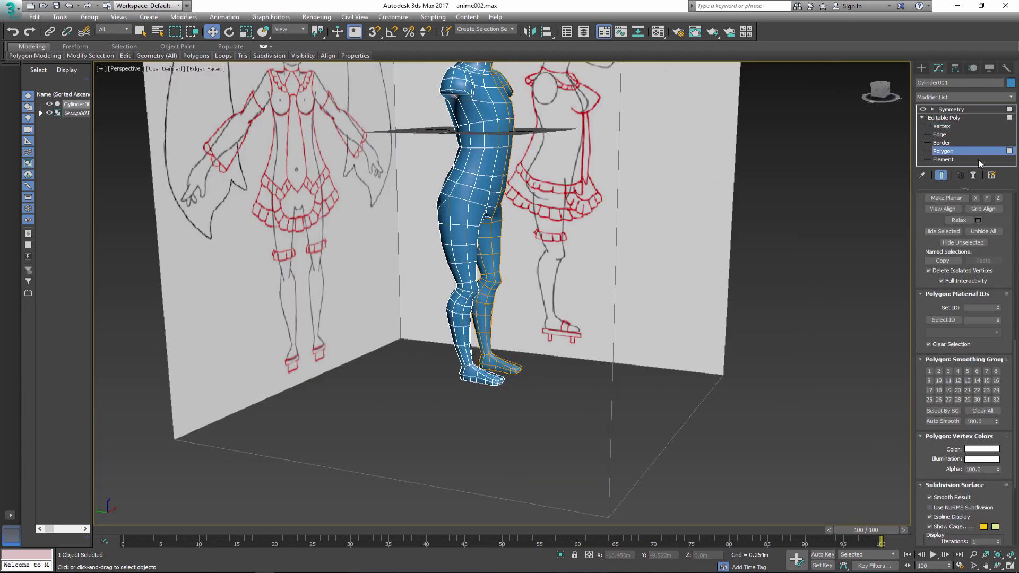
{"action": "left_click", "coordinate": [619, 342]}
{"action": "middle_click_drag", "start_coordinate": [620, 342], "coordinate": [552, 322], "text": "alt"}
{"action": "scroll", "coordinate": [552, 323], "scroll_direction": "up", "scroll_amount": 1}
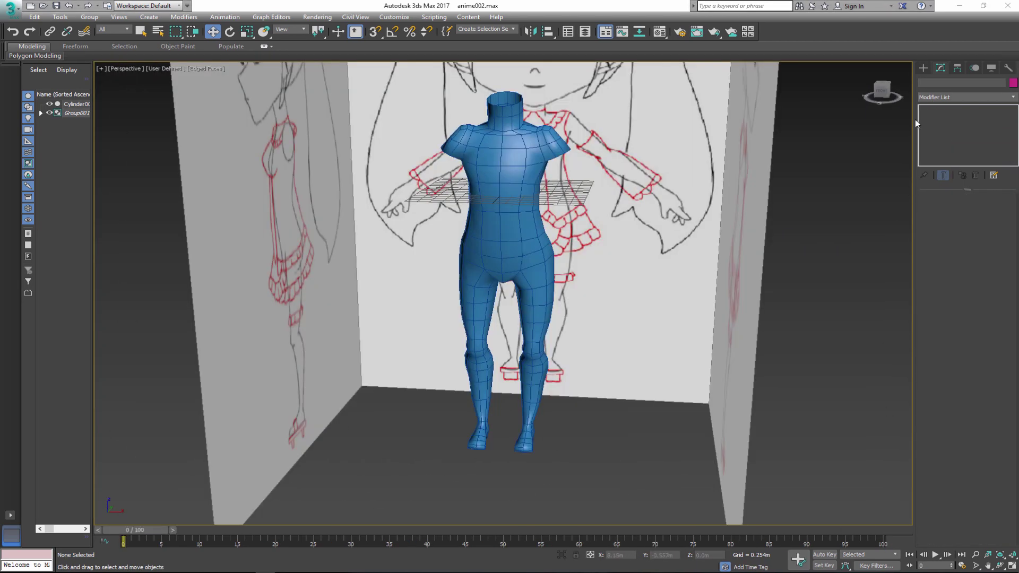
Create an eight-sided cylinder for the arm beside the body, with a radius of about 0.309 m and height of about 2.112 m.
{"action": "left_click", "coordinate": [921, 68]}
{"action": "left_click", "coordinate": [944, 148]}
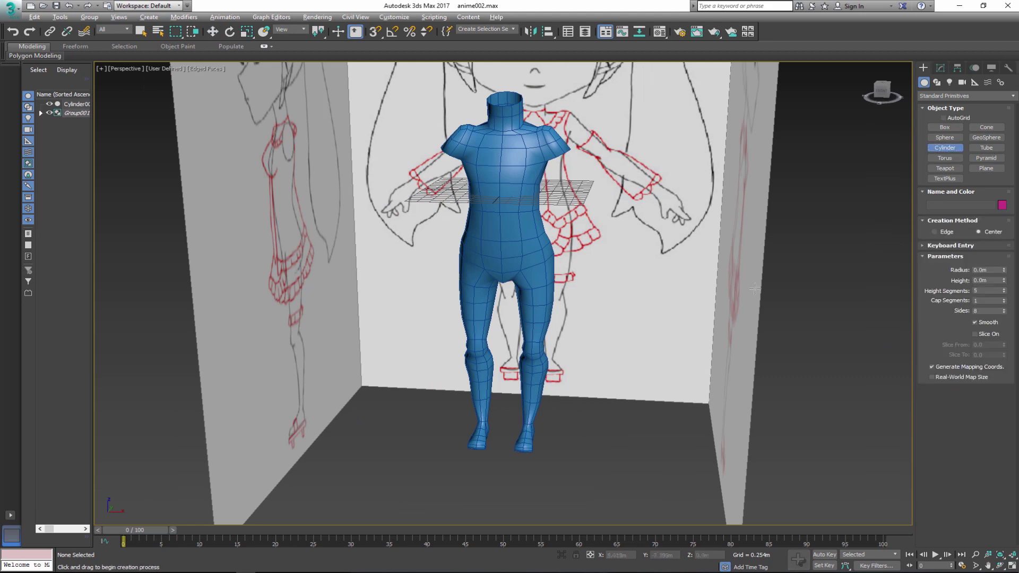
{"action": "middle_click_drag", "start_coordinate": [584, 340], "coordinate": [652, 342], "text": "alt"}
{"action": "left_click_drag", "start_coordinate": [554, 418], "coordinate": [566, 419]}
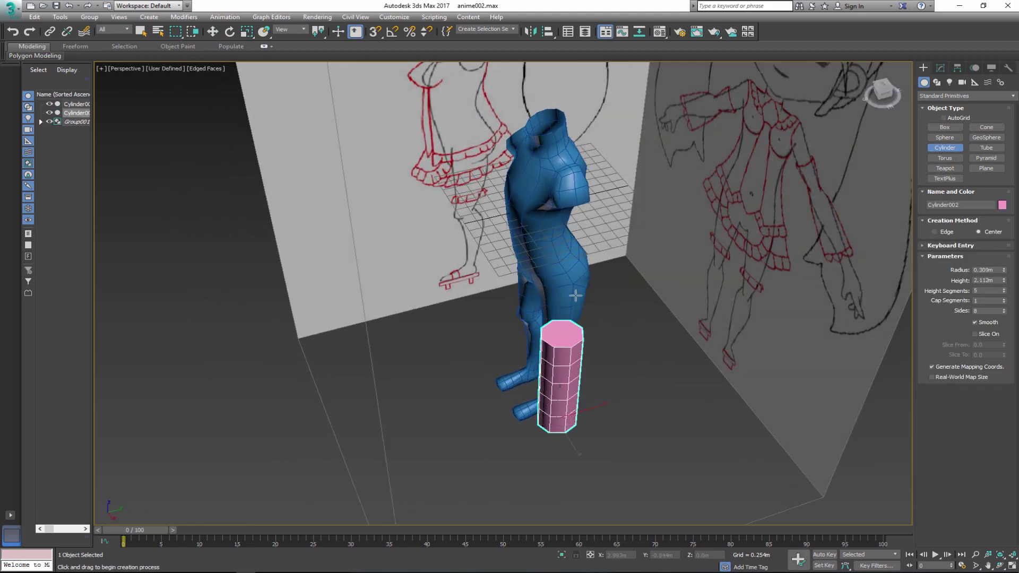
{"action": "left_click", "coordinate": [562, 329]}
Rotate the cylinder to the slope of the reference arm and move its upper end to the shoulder opening.
{"action": "key", "text": "w"}
{"action": "key", "text": "k"}
{"action": "key", "text": "e"}
{"action": "left_click_drag", "start_coordinate": [510, 250], "coordinate": [557, 231]}
{"action": "key", "text": "w"}
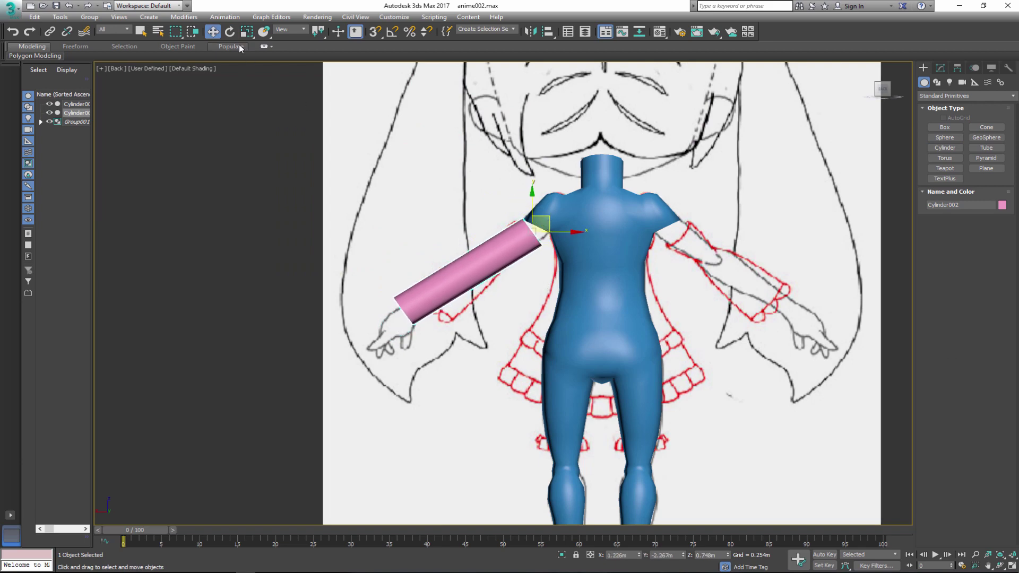
Convert the arm cylinder to an Editable Poly in the front view, enable vertex editing and make it see-through.
{"action": "key", "text": "f"}
{"action": "scroll", "coordinate": [531, 255], "scroll_direction": "up", "scroll_amount": 4}
{"action": "key", "text": "F4"}
{"action": "key", "text": "e"}
{"action": "right_click", "coordinate": [633, 270]}
{"action": "mouse_move", "coordinate": [584, 371]}
{"action": "left_click", "coordinate": [939, 209]}
{"action": "key", "text": "alt+x"}
Narrow the wrist end of the arm and rotate, move and scale the upper-end vertices to fit the shoulder opening.
{"action": "middle_click_drag", "start_coordinate": [572, 280], "coordinate": [571, 298]}
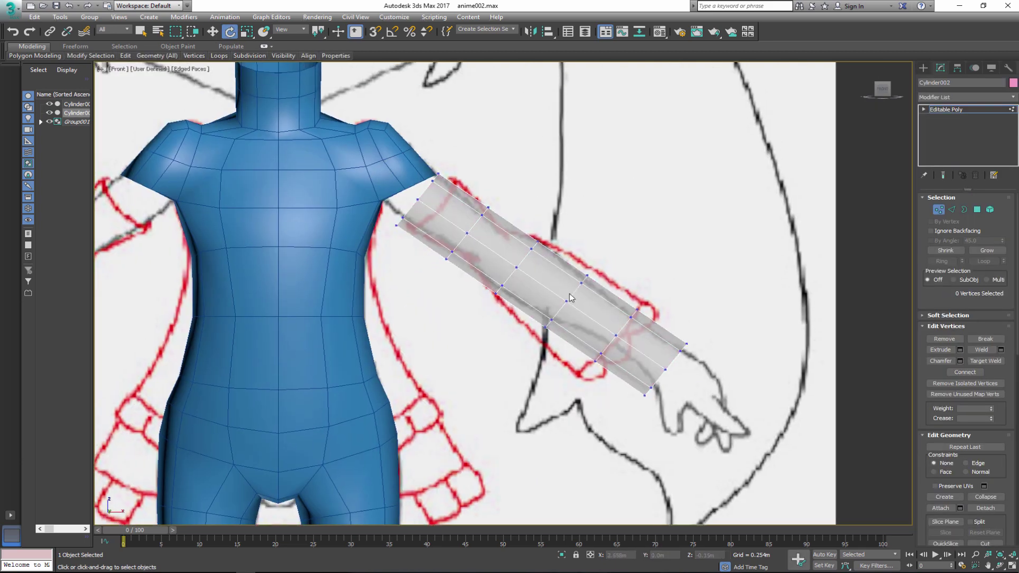
{"action": "middle_click_drag", "start_coordinate": [667, 366], "coordinate": [666, 384]}
{"action": "left_click_drag", "start_coordinate": [385, 244], "coordinate": [451, 186]}
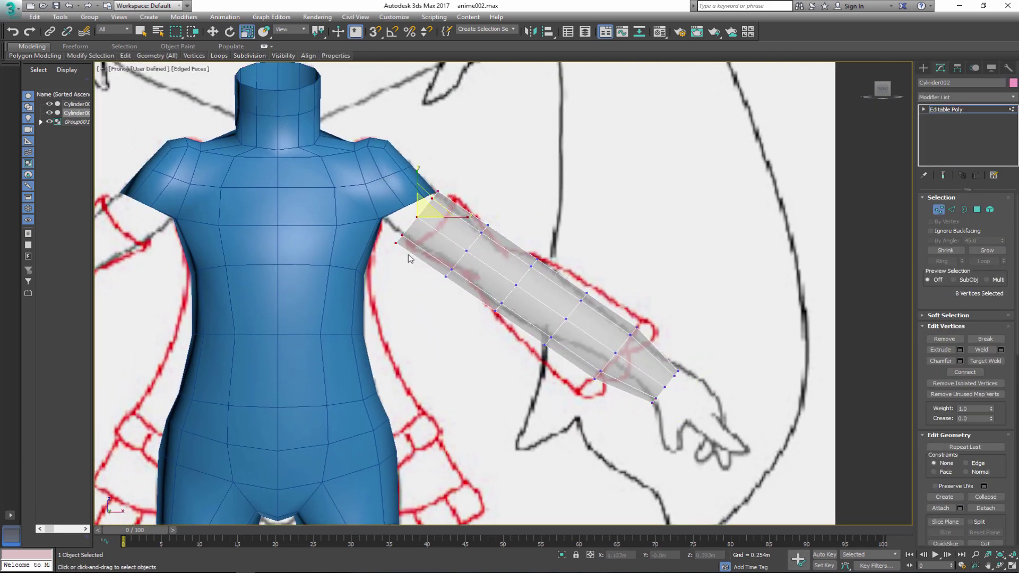
{"action": "key", "text": "e"}
{"action": "key", "text": "w"}
{"action": "left_click_drag", "start_coordinate": [417, 217], "coordinate": [414, 210]}
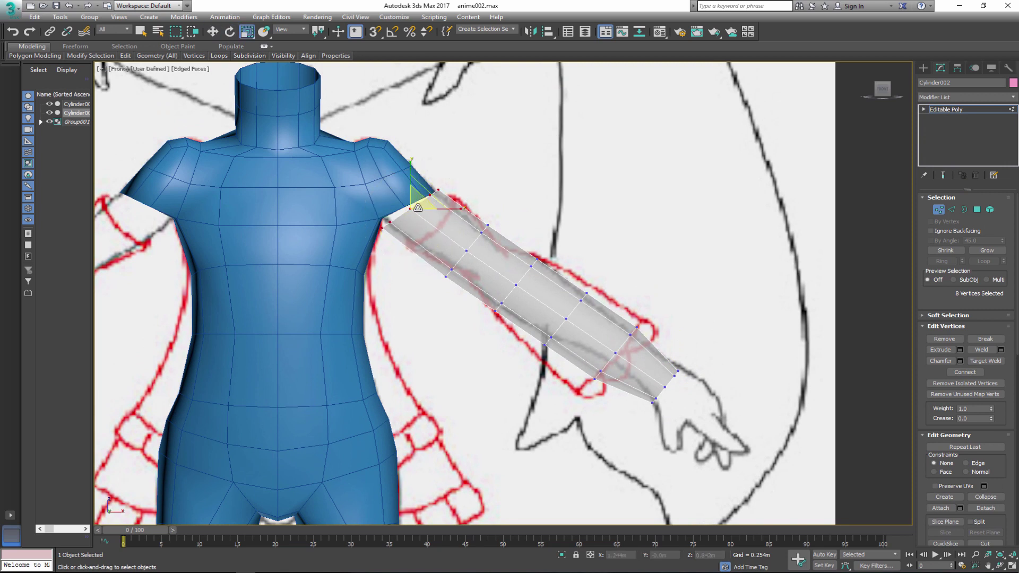
Scale and move the elbow, forearm and wrist vertex rows to follow the outline of the reference arm.
{"action": "middle_click_drag", "start_coordinate": [418, 207], "coordinate": [399, 191]}
{"action": "middle_click_drag", "start_coordinate": [532, 235], "coordinate": [514, 224]}
{"action": "left_click_drag", "start_coordinate": [514, 224], "coordinate": [470, 269]}
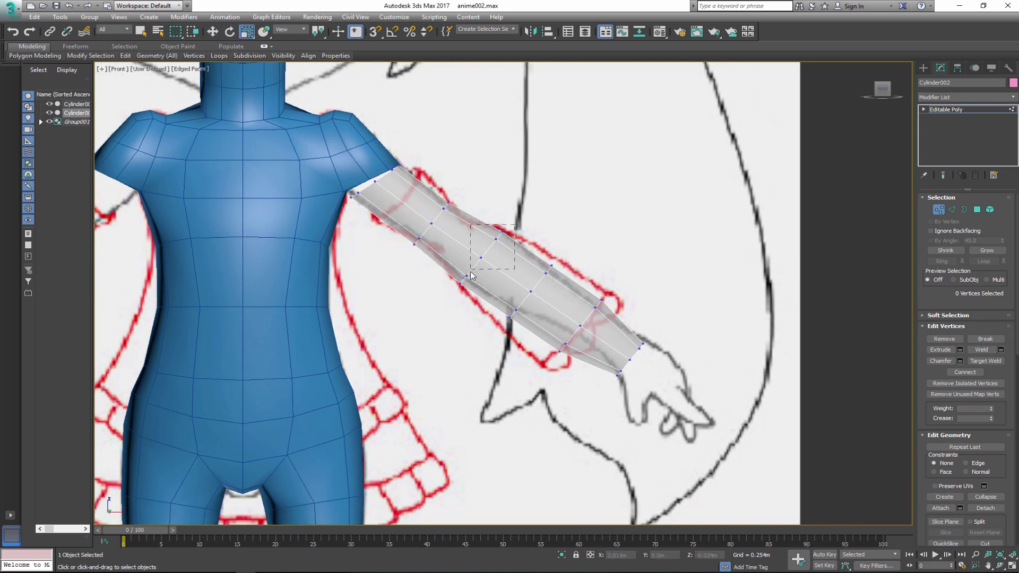
{"action": "middle_click_drag", "start_coordinate": [495, 286], "coordinate": [479, 286]}
{"action": "left_click_drag", "start_coordinate": [454, 261], "coordinate": [565, 351]}
{"action": "key", "text": "r"}
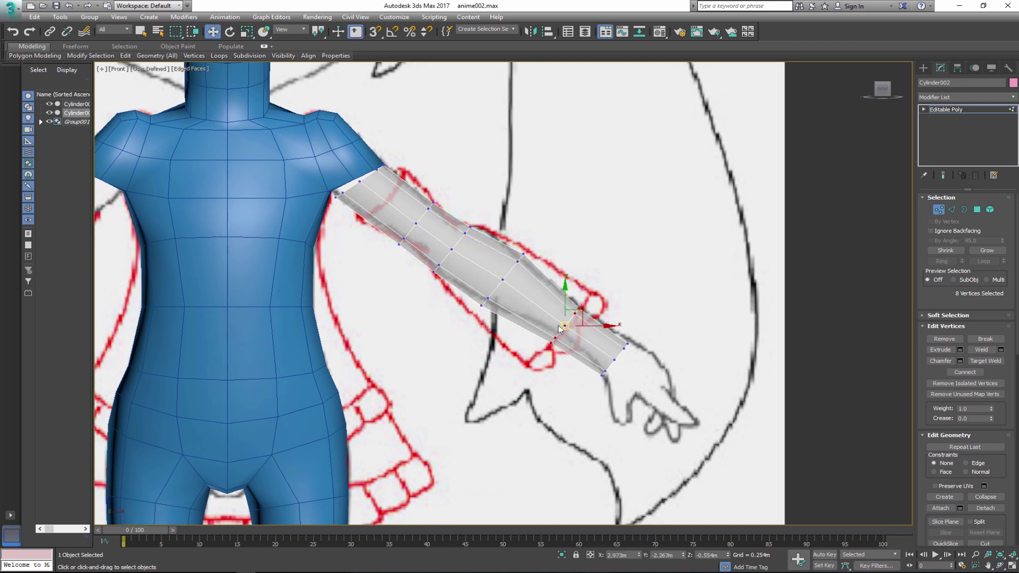
{"action": "left_click", "coordinate": [636, 343]}
{"action": "middle_click_drag", "start_coordinate": [357, 196], "coordinate": [353, 219]}
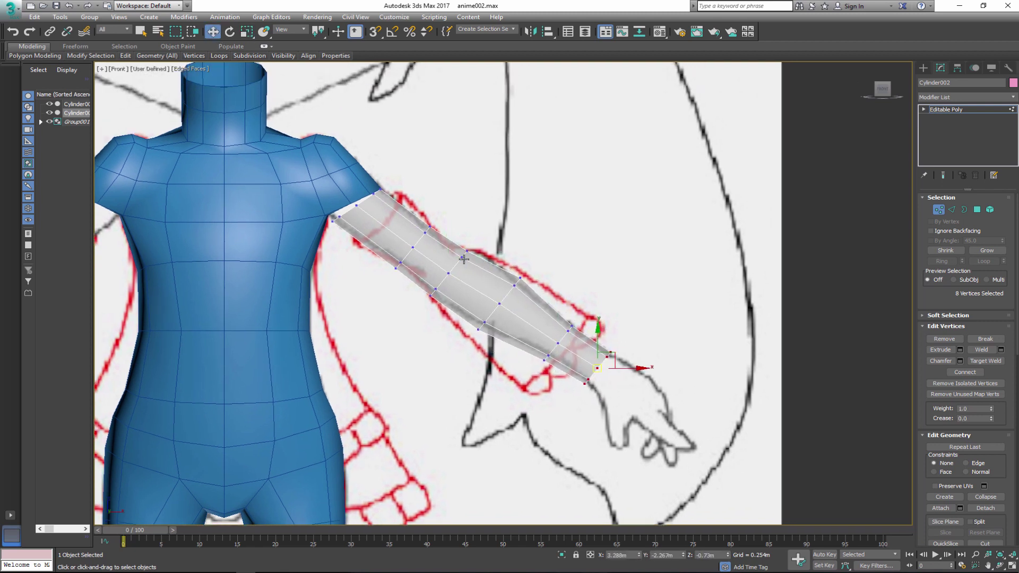
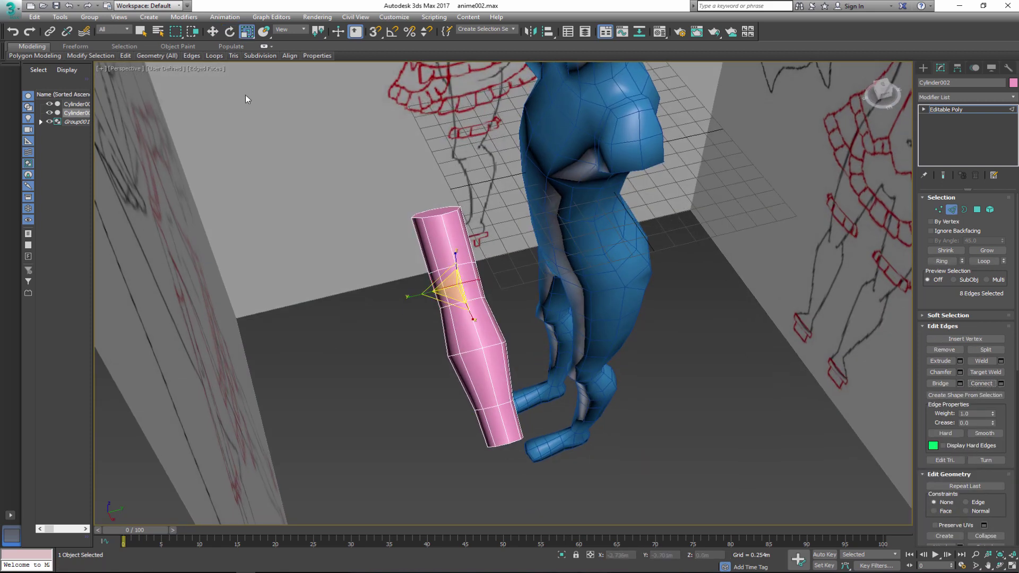
Bend the arm cylinder at the elbow by rotating the elbow edge loop and moving the neighbouring vertices.
{"action": "key", "text": "w"}
{"action": "key", "text": "e"}
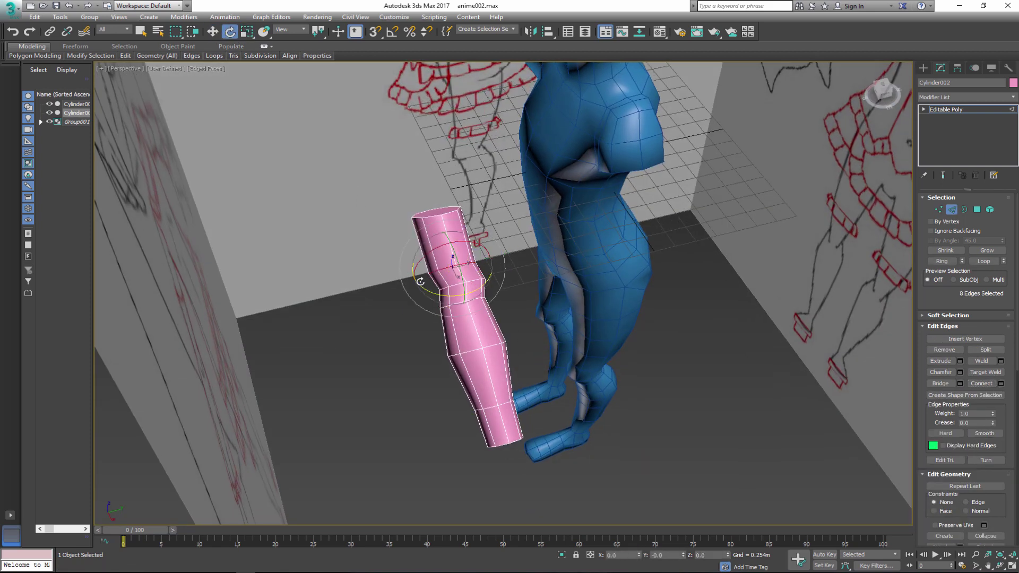
{"action": "left_click_drag", "start_coordinate": [433, 287], "coordinate": [440, 297]}
{"action": "middle_click_drag", "start_coordinate": [441, 297], "coordinate": [456, 276], "text": "alt"}
{"action": "key", "text": "1"}
{"action": "left_click_drag", "start_coordinate": [486, 467], "coordinate": [385, 313]}
{"action": "key", "text": "w"}
{"action": "left_click_drag", "start_coordinate": [476, 359], "coordinate": [485, 387]}
Scale the vertex loops along the forearm to shape the arm's contour down to the wrist.
{"action": "left_click_drag", "start_coordinate": [413, 391], "coordinate": [476, 432]}
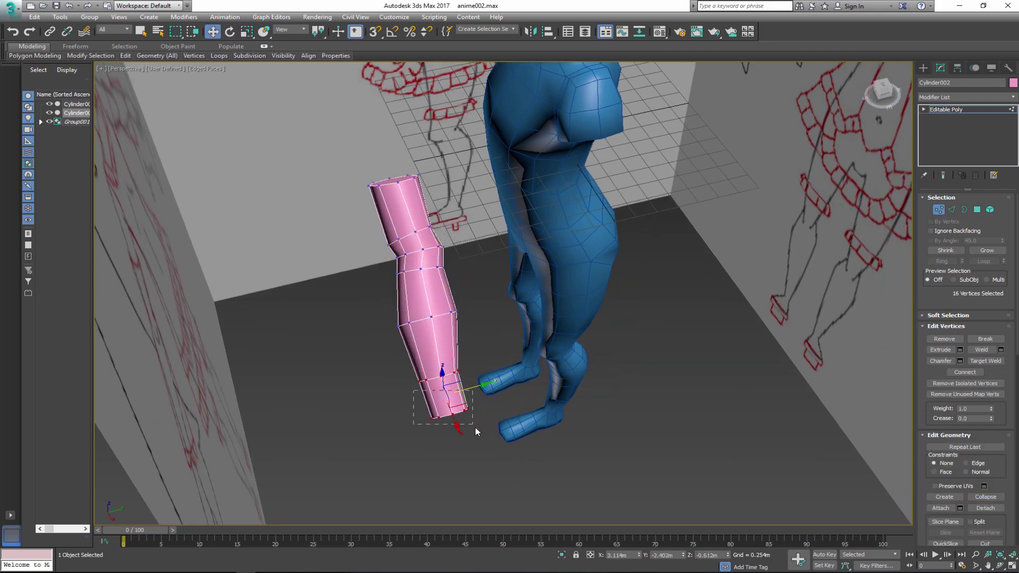
{"action": "middle_click_drag", "start_coordinate": [483, 406], "coordinate": [352, 336], "text": "alt"}
{"action": "key", "text": "r"}
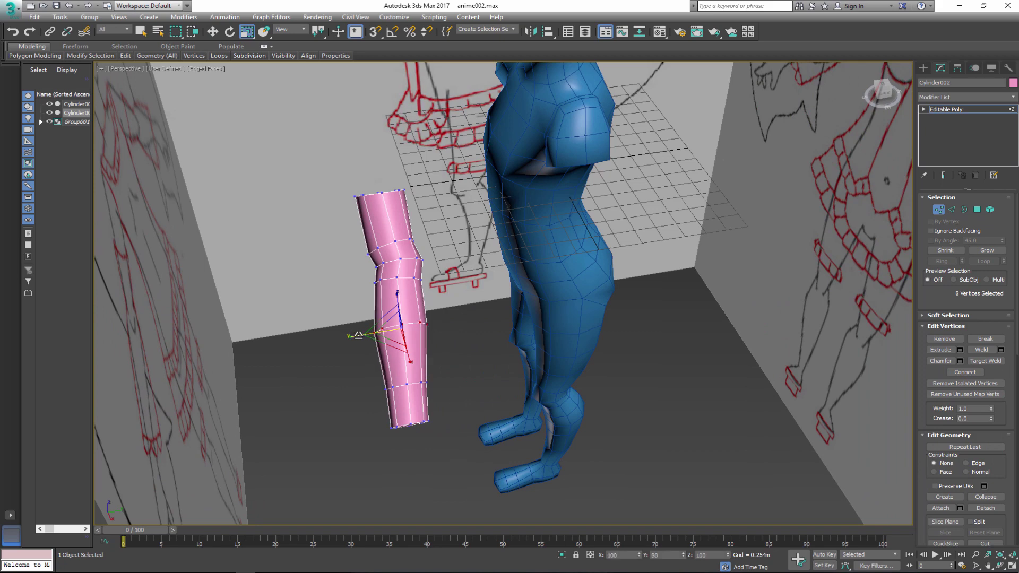
{"action": "scroll", "coordinate": [387, 290], "scroll_direction": "up", "scroll_amount": 4}
{"action": "left_click_drag", "start_coordinate": [322, 213], "coordinate": [411, 176]}
Position the arm under the shoulder in the side view and scale its upper vertex ring to fit the shoulder opening.
{"action": "key", "text": "w"}
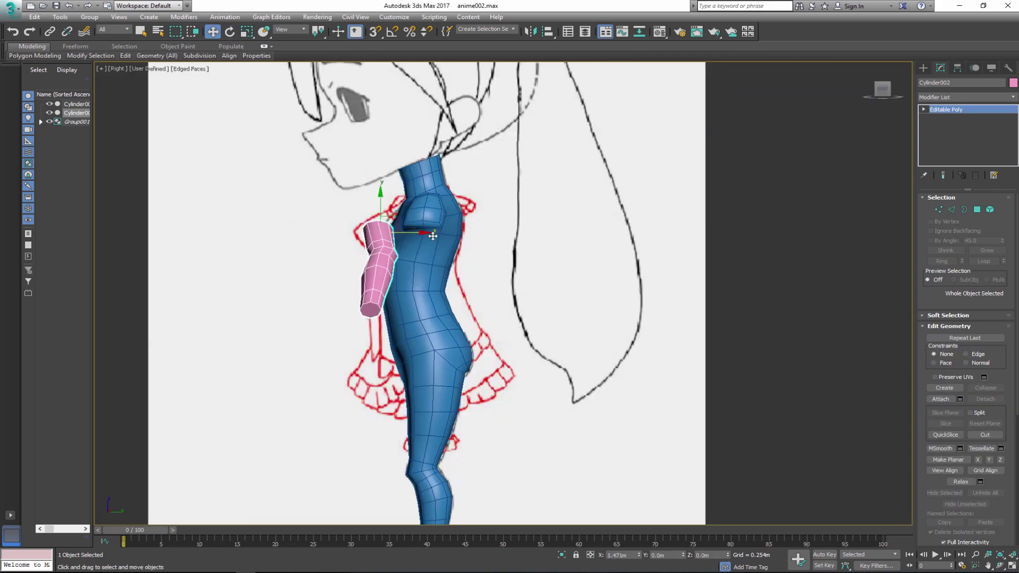
{"action": "key", "text": "1"}
{"action": "scroll", "coordinate": [358, 223], "scroll_direction": "up", "scroll_amount": 5}
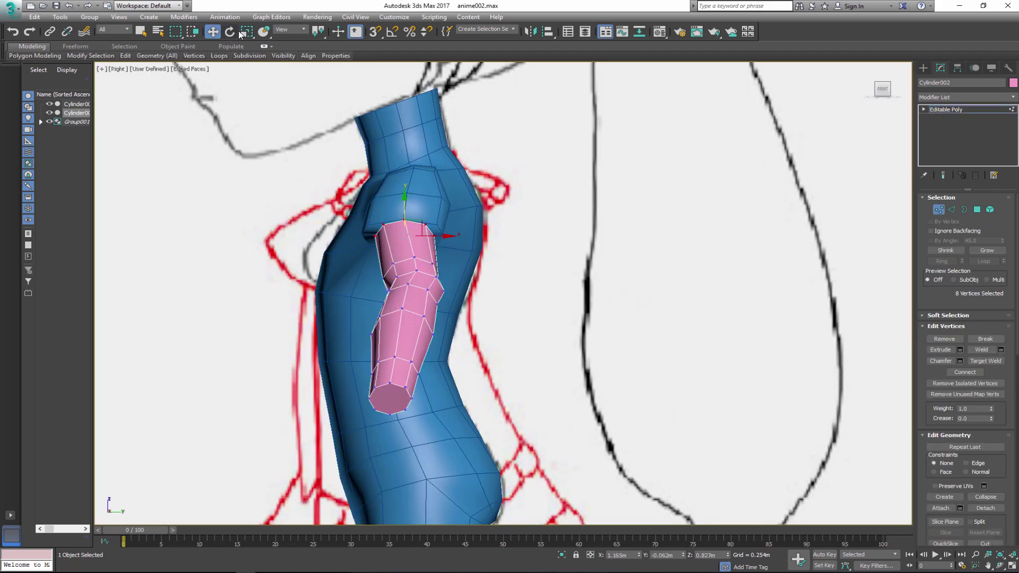
{"action": "key", "text": "p"}
{"action": "scroll", "coordinate": [603, 334], "scroll_direction": "up", "scroll_amount": 3}
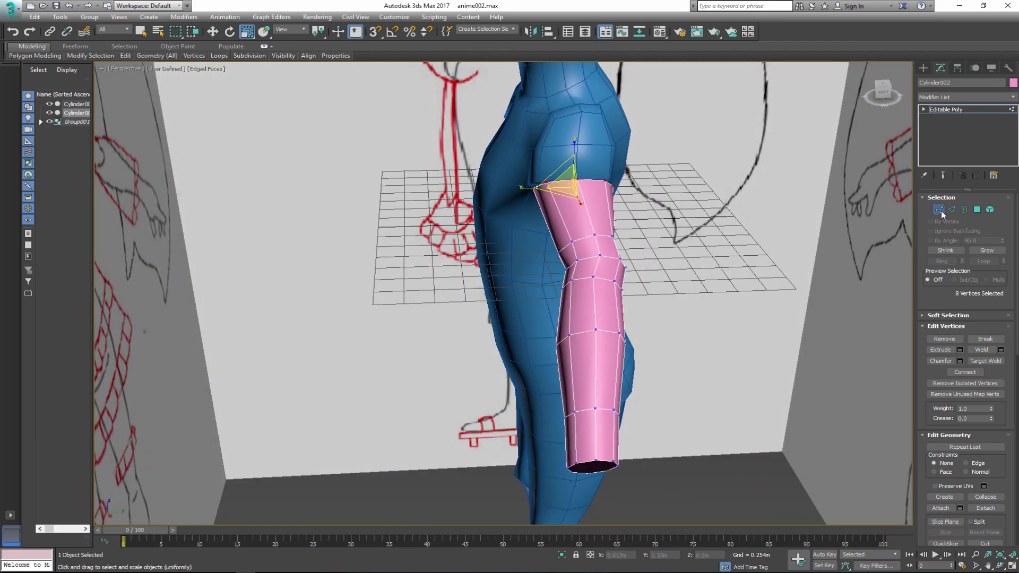
Rotate the whole arm so the forearm swings forward, keeping its upper end lined up with the shoulder.
{"action": "key", "text": "1"}
{"action": "key", "text": "e"}
{"action": "left_click_drag", "start_coordinate": [552, 210], "coordinate": [562, 215]}
{"action": "key", "text": "w"}
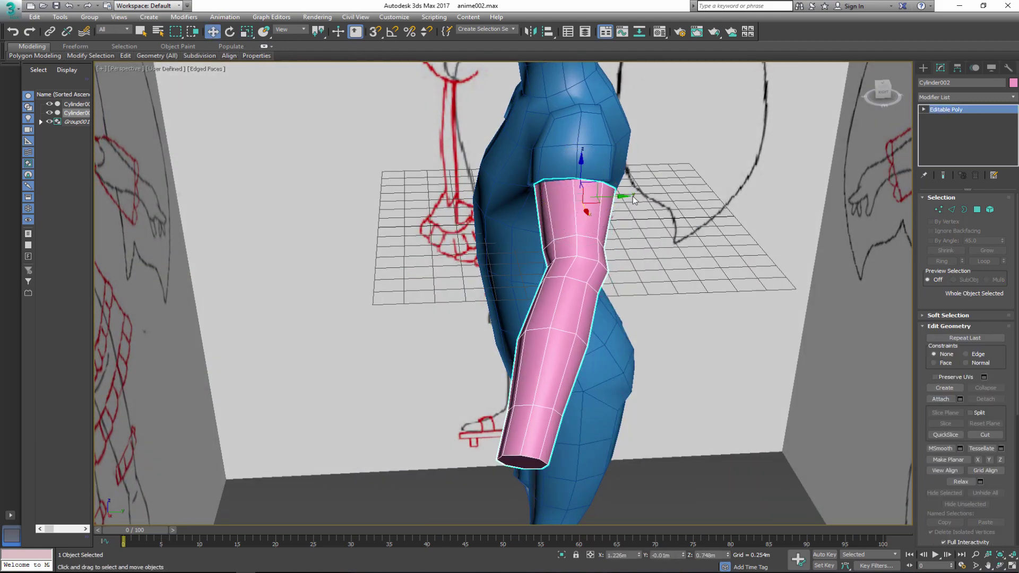
{"action": "middle_click_drag", "start_coordinate": [562, 215], "coordinate": [530, 239], "text": "alt"}
Clear the polygons capping the body's shoulder and attach the arm cylinder to the body mesh.
{"action": "key", "text": "4"}
{"action": "left_click", "coordinate": [691, 242]}
{"action": "left_click", "coordinate": [630, 229]}
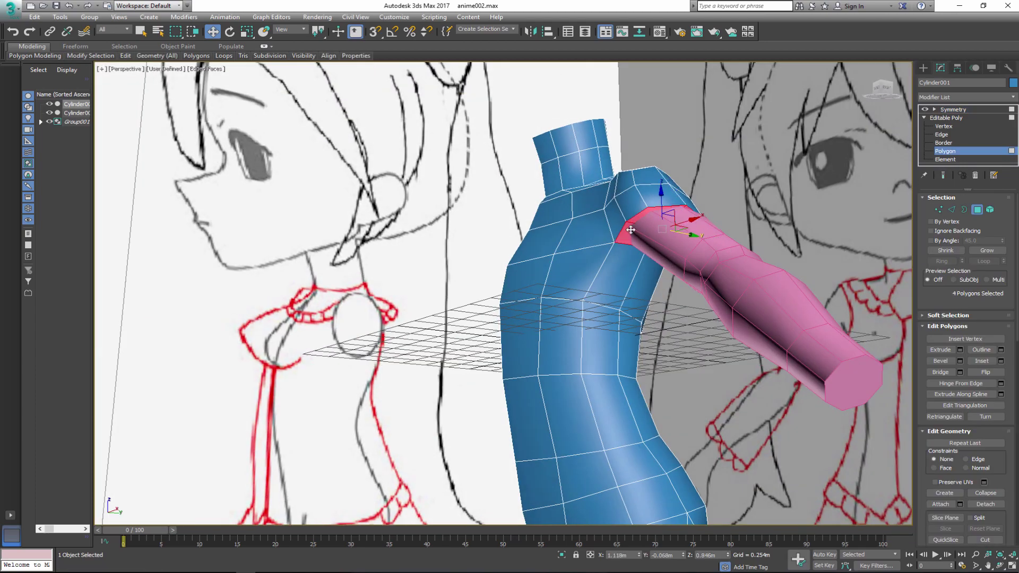
{"action": "middle_click_drag", "start_coordinate": [630, 229], "coordinate": [531, 239], "text": "alt"}
{"action": "key", "text": "4"}
{"action": "left_click", "coordinate": [940, 398]}
{"action": "left_click", "coordinate": [578, 300]}
Join the arm's upper vertices to the shoulder opening's vertices with Target Weld.
{"action": "key", "text": "1"}
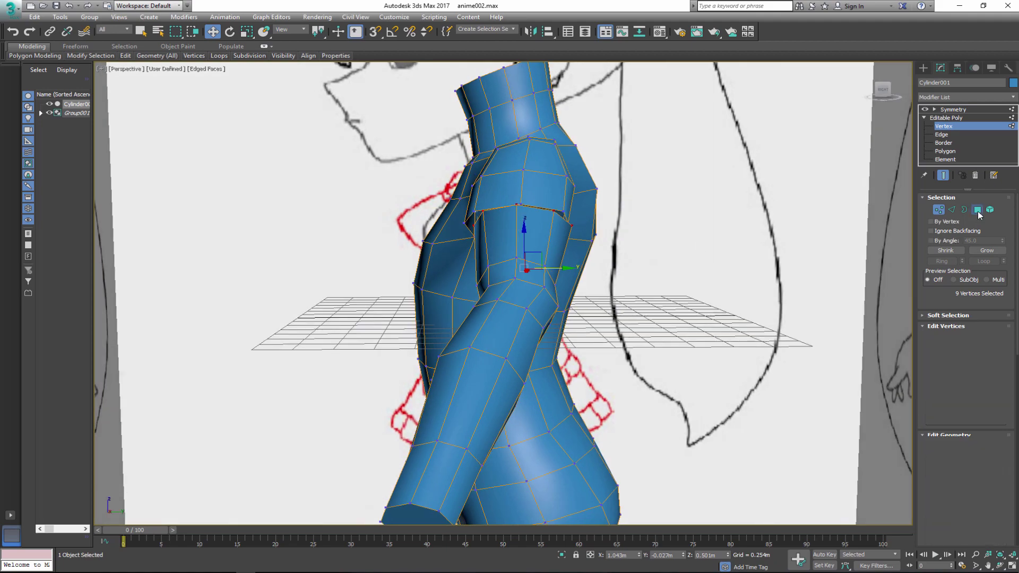
{"action": "left_click", "coordinate": [977, 210]}
{"action": "key", "text": "1"}
{"action": "middle_click_drag", "start_coordinate": [727, 288], "coordinate": [794, 313], "text": "alt"}
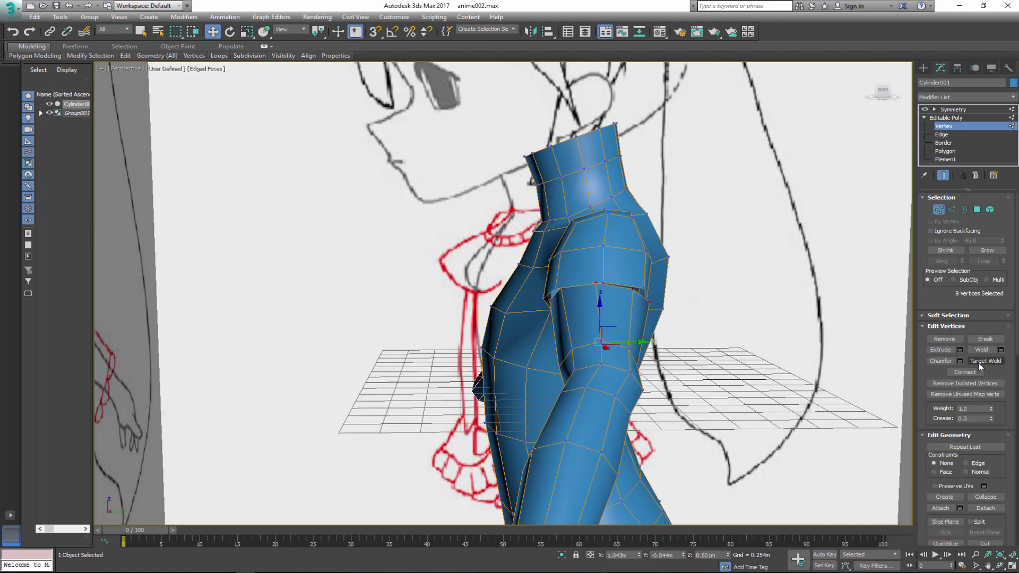
{"action": "left_click", "coordinate": [985, 361]}
{"action": "middle_click_drag", "start_coordinate": [584, 271], "coordinate": [676, 273], "text": "alt"}
Smooth the transition between shoulder and arm by scaling its edges and repositioning the surrounding vertices.
{"action": "key", "text": "2"}
{"action": "scroll", "coordinate": [654, 348], "scroll_direction": "up", "scroll_amount": 3}
{"action": "left_click", "coordinate": [689, 319]}
{"action": "key", "text": "r"}
{"action": "key", "text": "1"}
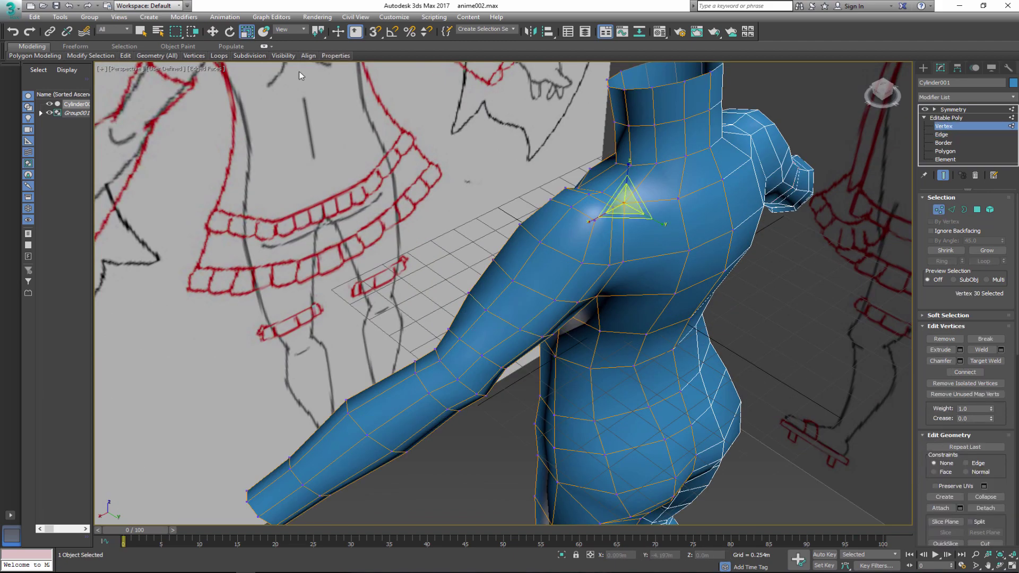
{"action": "key", "text": "w"}
{"action": "middle_click_drag", "start_coordinate": [660, 226], "coordinate": [716, 297], "text": "alt"}
{"action": "scroll", "coordinate": [716, 298], "scroll_direction": "up", "scroll_amount": 3}
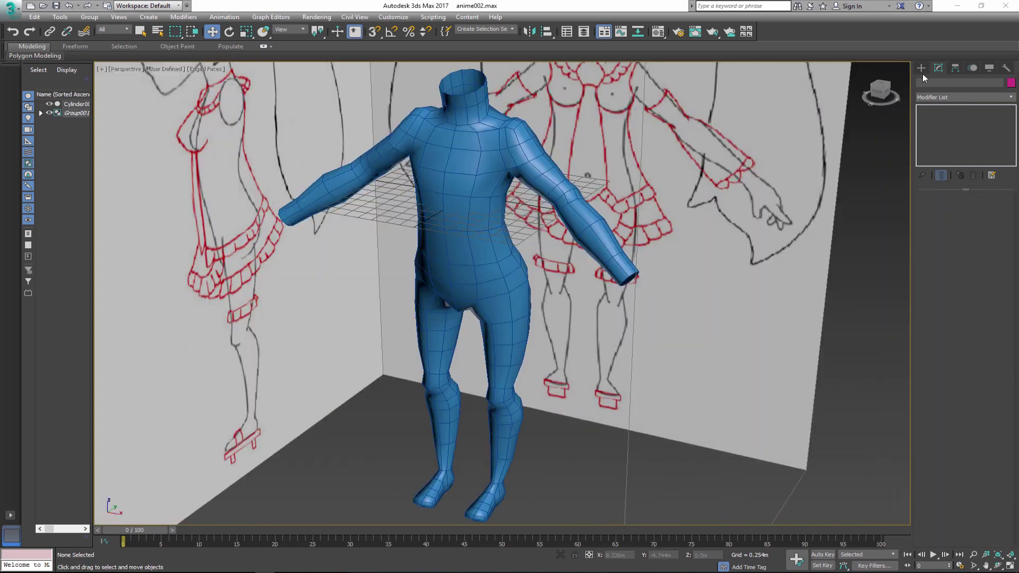
Create a box on the floor beside the feet, about 0.351 m long, 0.563 m wide and 0.103 m high.
{"action": "left_click", "coordinate": [741, 361]}
{"action": "middle_click_drag", "start_coordinate": [741, 361], "coordinate": [616, 295], "text": "alt"}
{"action": "left_click", "coordinate": [942, 127]}
{"action": "left_click_drag", "start_coordinate": [610, 340], "coordinate": [608, 339]}
{"action": "left_click", "coordinate": [605, 330]}
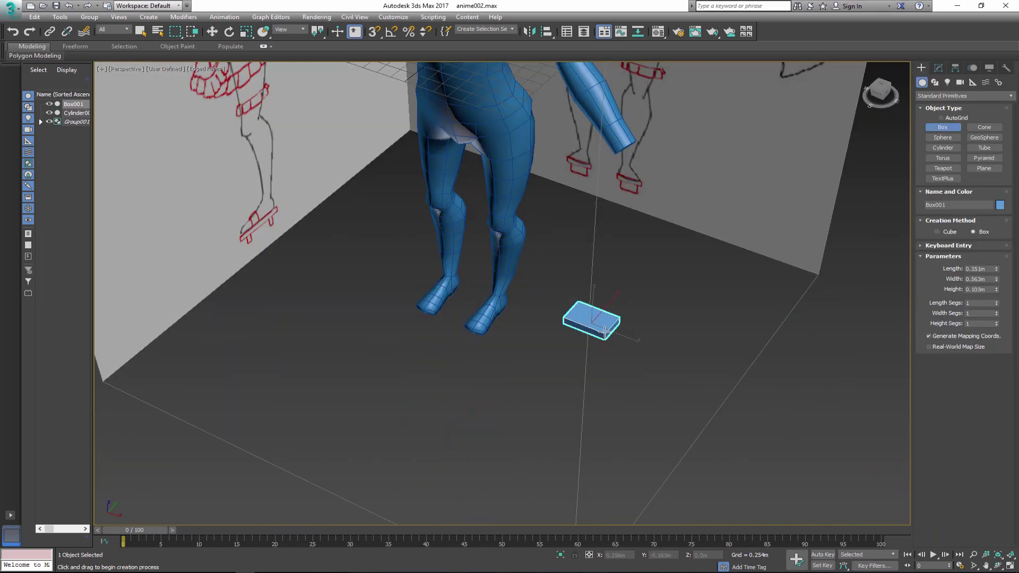
Set the box's height to 0.116 m with 4 length, 2 width and 2 height segments, and convert it to an editable poly.
{"action": "middle_click_drag", "start_coordinate": [604, 330], "coordinate": [536, 298], "text": "alt"}
{"action": "scroll", "coordinate": [609, 325], "scroll_direction": "up", "scroll_amount": 5}
{"action": "key", "text": "r"}
{"action": "left_click", "coordinate": [937, 68]}
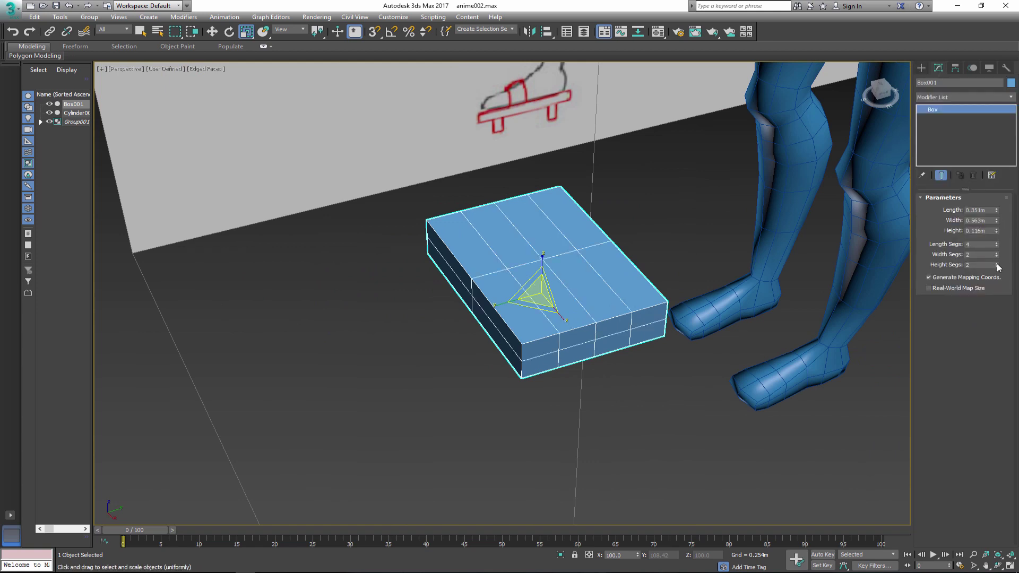
{"action": "key", "text": "w"}
{"action": "right_click", "coordinate": [593, 282]}
{"action": "left_click", "coordinate": [727, 387]}
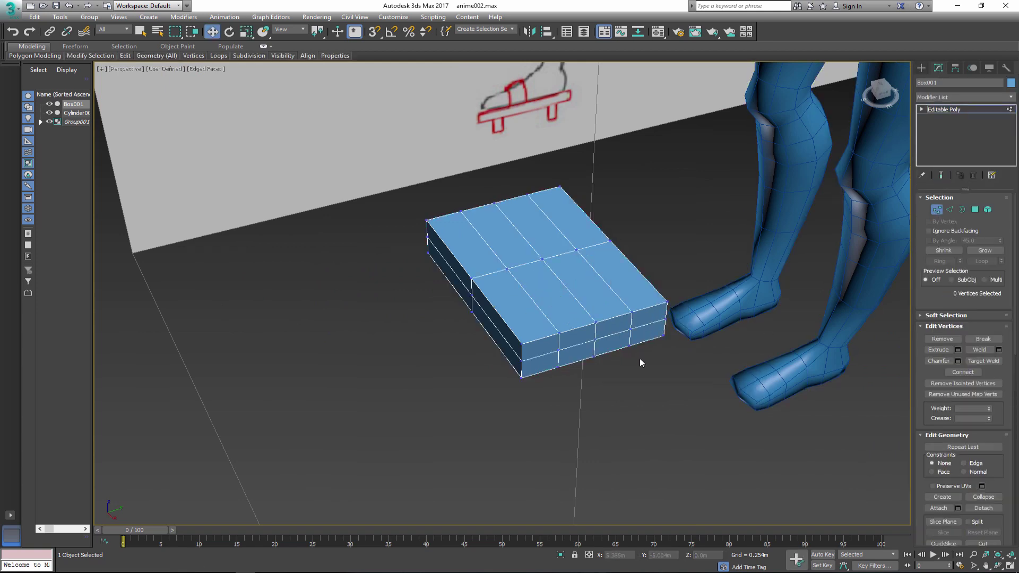
Adjust the box's end vertices and extrude two polygons on its side as the tapered base of the thumb.
{"action": "middle_click_drag", "start_coordinate": [639, 358], "coordinate": [637, 324], "text": "alt"}
{"action": "left_click_drag", "start_coordinate": [637, 324], "coordinate": [706, 249]}
{"action": "key", "text": "r"}
{"action": "middle_click_drag", "start_coordinate": [706, 250], "coordinate": [582, 303], "text": "alt"}
{"action": "key", "text": "4"}
{"action": "left_click", "coordinate": [489, 334]}
{"action": "left_click", "coordinate": [958, 349]}
{"action": "middle_click_drag", "start_coordinate": [530, 345], "coordinate": [461, 351], "text": "alt"}
{"action": "left_click", "coordinate": [508, 327]}
Rotate the thumb's two end polygons to angle them in the direction of the fingers.
{"action": "key", "text": "e"}
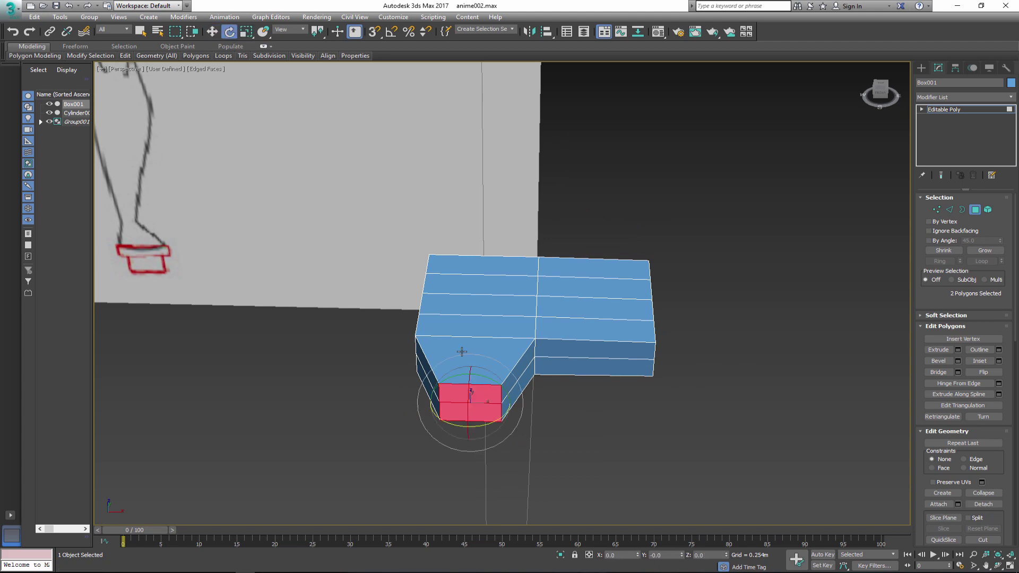
{"action": "left_click_drag", "start_coordinate": [461, 351], "coordinate": [541, 405]}
{"action": "mouse_move", "coordinate": [541, 405]}
{"action": "middle_mouse_down", "text": "alt"}
{"action": "mouse_move", "coordinate": [575, 423]}
{"action": "mouse_move", "coordinate": [546, 427]}
{"action": "mouse_move", "coordinate": [541, 414]}
{"action": "mouse_move", "coordinate": [583, 425]}
{"action": "middle_mouse_up", "text": "alt"}
{"action": "key", "text": "w"}
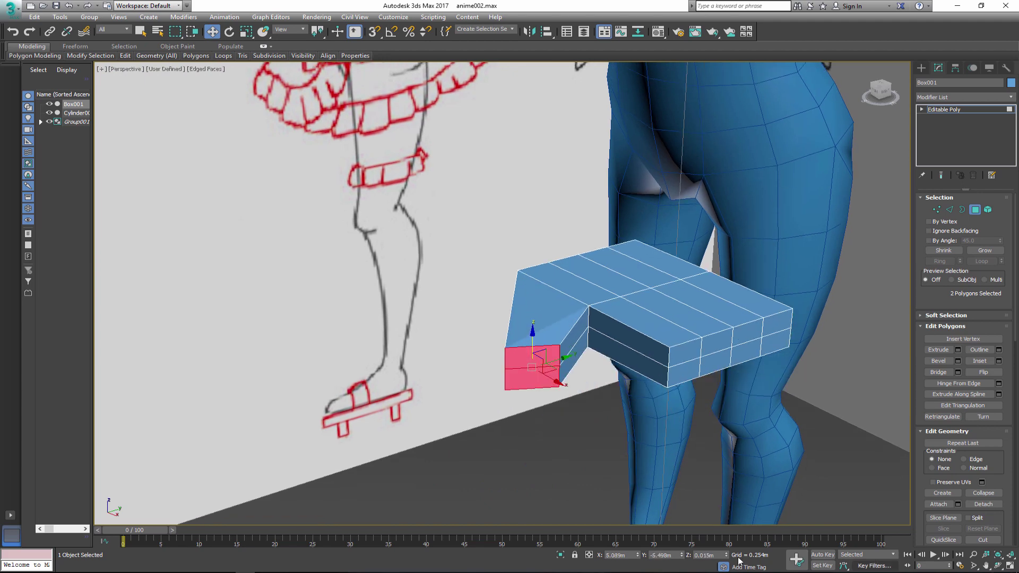
Extrude two further thumb segments from the end polygons, narrowing them by scaling.
{"action": "left_click", "coordinate": [958, 350]}
{"action": "left_click", "coordinate": [508, 327]}
{"action": "key", "text": "r"}
{"action": "left_click_drag", "start_coordinate": [574, 417], "coordinate": [568, 416]}
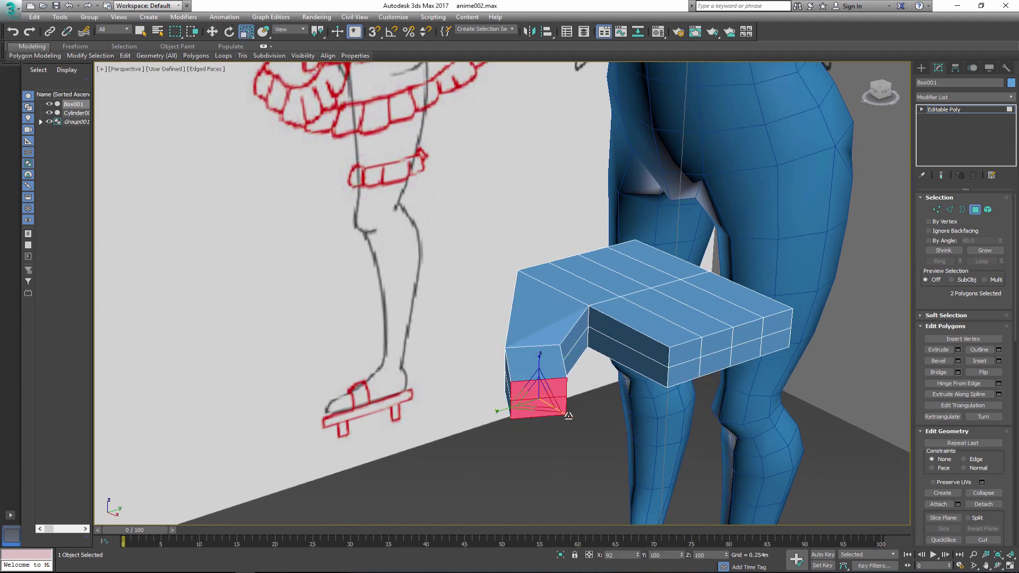
{"action": "middle_click_drag", "start_coordinate": [568, 416], "coordinate": [562, 371], "text": "alt"}
{"action": "key", "text": "shift+e"}
{"action": "key", "text": "Return"}
Extrude the four finger bases from the palm's front end by 0.233 m, two alternate fingers at a time.
{"action": "left_click", "coordinate": [557, 353]}
{"action": "left_click", "coordinate": [596, 352], "text": "ctrl"}
{"action": "key", "text": "w"}
{"action": "left_click", "coordinate": [958, 350]}
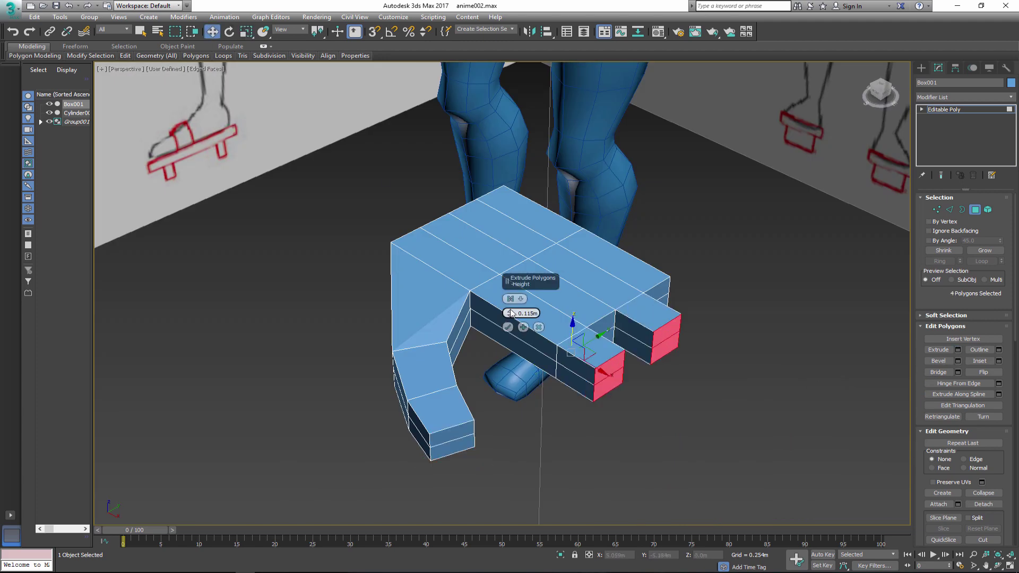
{"action": "left_click_drag", "start_coordinate": [511, 313], "coordinate": [511, 295]}
{"action": "left_click", "coordinate": [522, 326]}
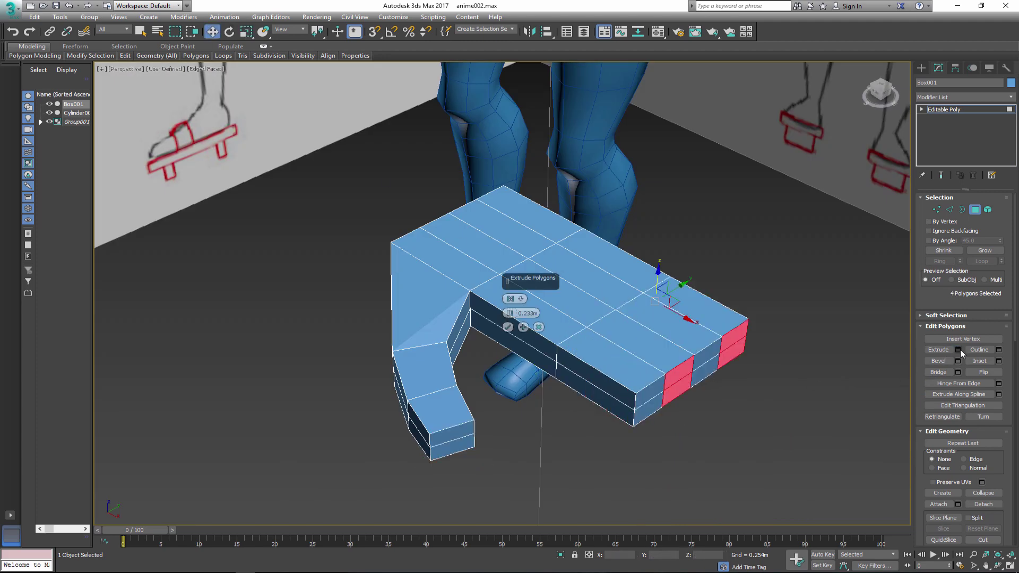
{"action": "left_click", "coordinate": [508, 327]}
Select the end polygons of all four fingers and scale them down so gaps open between the fingers.
{"action": "left_click", "coordinate": [652, 404], "text": "ctrl"}
{"action": "left_click", "coordinate": [246, 31]}
{"action": "left_click_drag", "start_coordinate": [679, 374], "coordinate": [670, 390]}
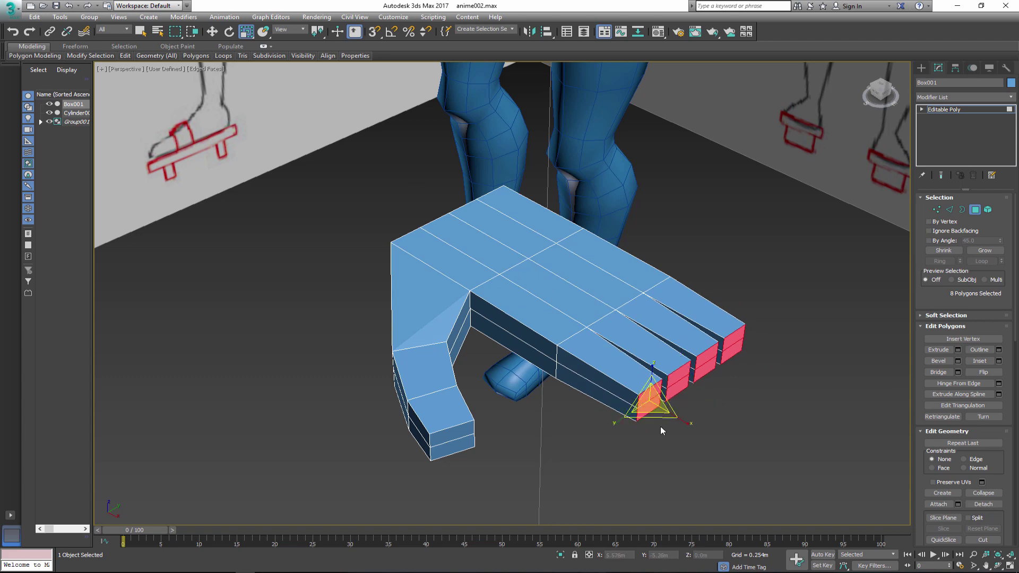
Extrude the four finger ends twice to add the middle and tip segments.
{"action": "left_click", "coordinate": [957, 350]}
{"action": "left_click", "coordinate": [507, 326]}
{"action": "middle_click_drag", "start_coordinate": [562, 372], "coordinate": [525, 340]}
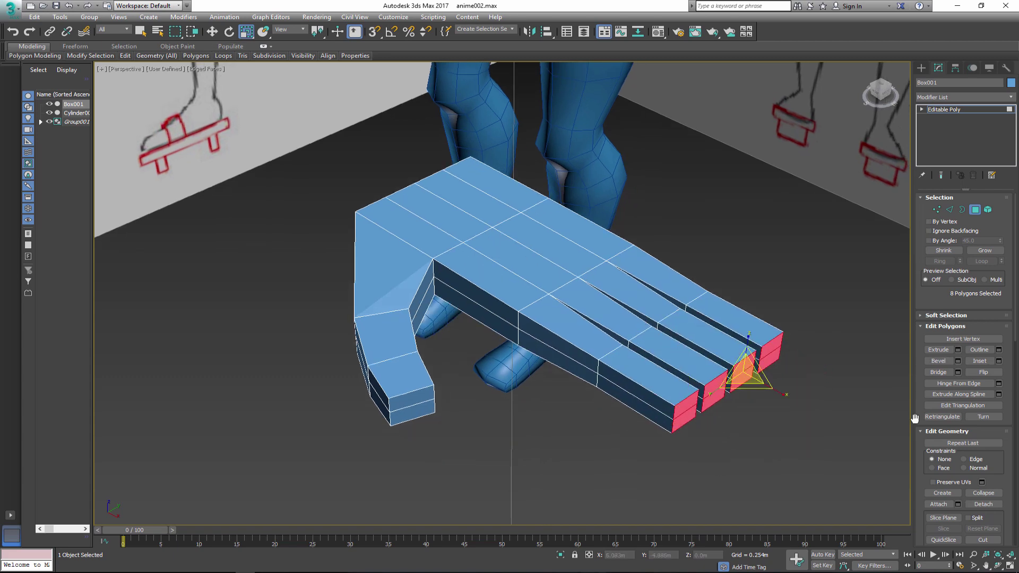
{"action": "left_click", "coordinate": [958, 349]}
{"action": "left_click", "coordinate": [509, 326]}
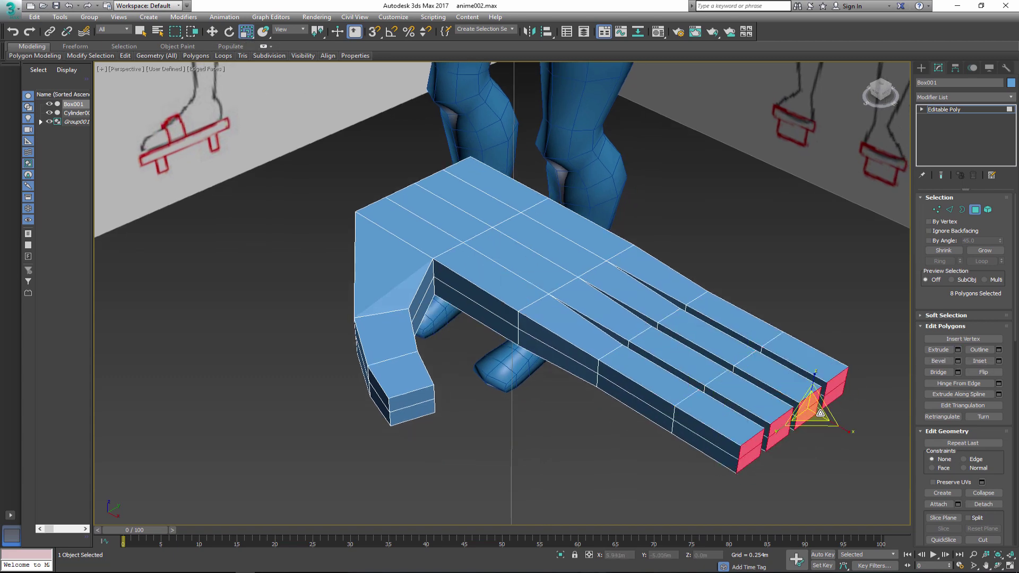
Bend the four fingers downward by rotating the vertices beyond the knuckles and beyond the first finger joints.
{"action": "scroll", "coordinate": [732, 421], "scroll_direction": "up", "scroll_amount": 2}
{"action": "middle_click_drag", "start_coordinate": [732, 421], "coordinate": [690, 403], "text": "alt"}
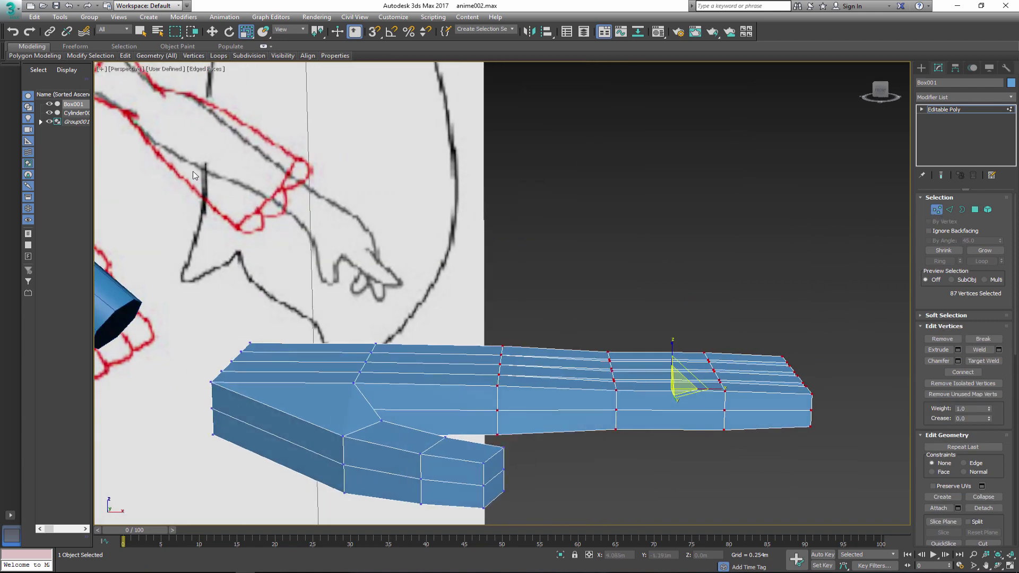
{"action": "left_click", "coordinate": [229, 31]}
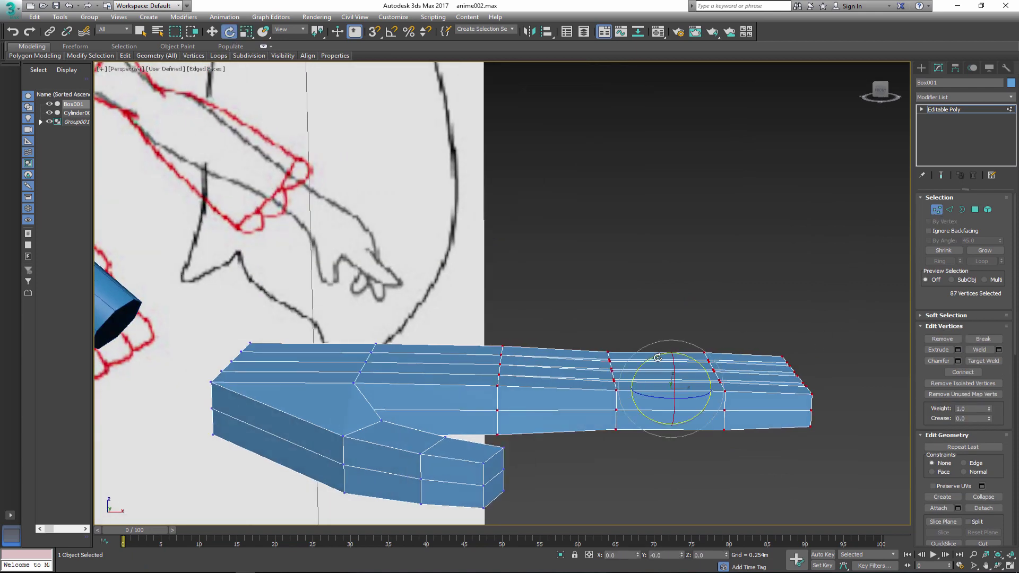
{"action": "left_click", "coordinate": [212, 31]}
{"action": "middle_click_drag", "start_coordinate": [689, 371], "coordinate": [597, 339]}
{"action": "left_click_drag", "start_coordinate": [723, 307], "coordinate": [815, 375]}
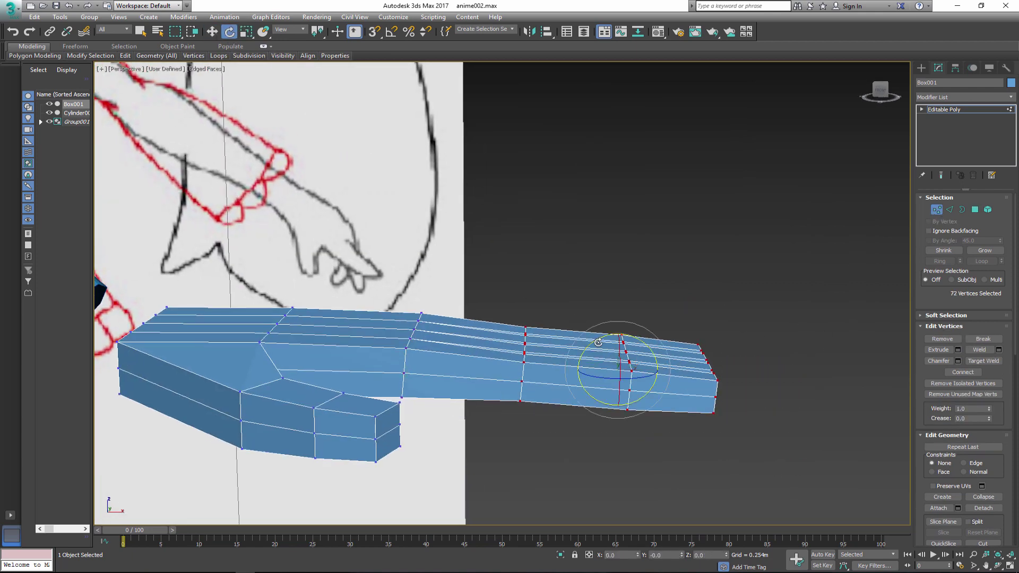
{"action": "left_click_drag", "start_coordinate": [618, 333], "coordinate": [616, 354]}
Rotate the vertices of the outer finger segments further downward to curl the fingertips.
{"action": "middle_click_drag", "start_coordinate": [616, 354], "coordinate": [518, 322]}
{"action": "left_click_drag", "start_coordinate": [693, 307], "coordinate": [491, 433]}
{"action": "key", "text": "e"}
{"action": "left_click_drag", "start_coordinate": [585, 340], "coordinate": [581, 366]}
{"action": "key", "text": "w"}
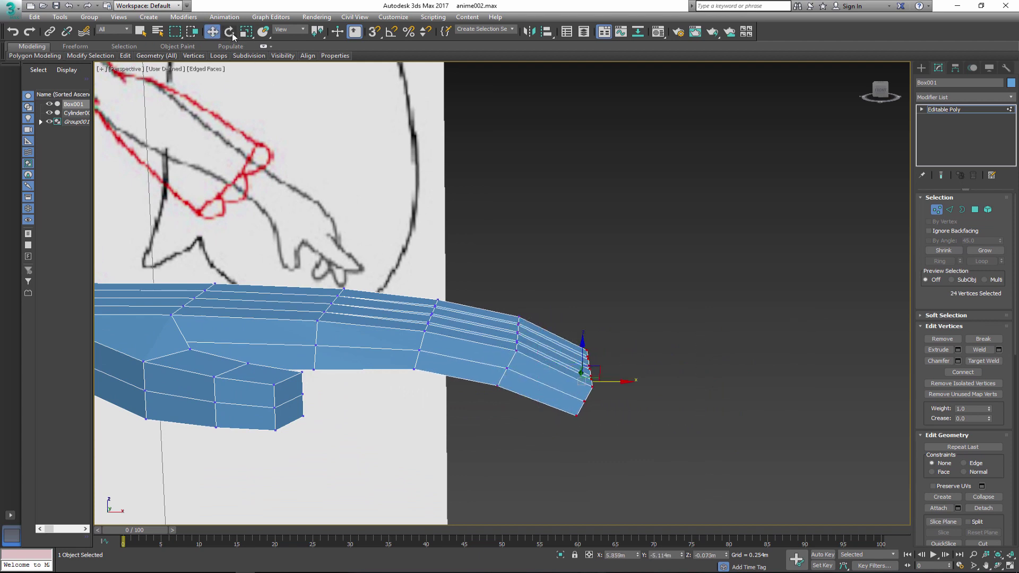
Move the vertices across the back of the hand to give the palm a gentle arch.
{"action": "middle_click_drag", "start_coordinate": [530, 345], "coordinate": [456, 350], "text": "alt"}
{"action": "left_click", "coordinate": [464, 355]}
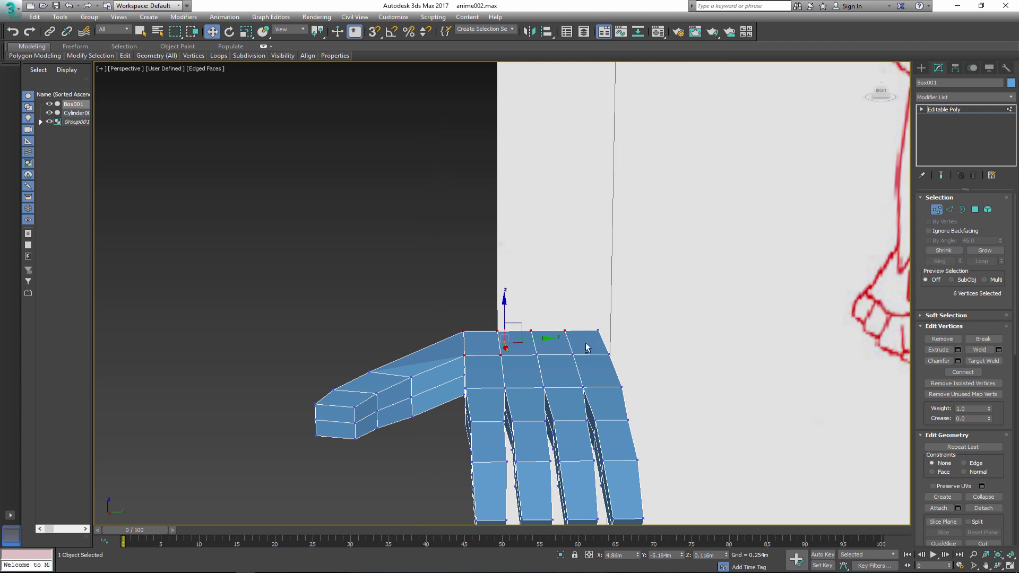
{"action": "middle_click_drag", "start_coordinate": [508, 318], "coordinate": [539, 346], "text": "alt"}
{"action": "left_click", "coordinate": [539, 346]}
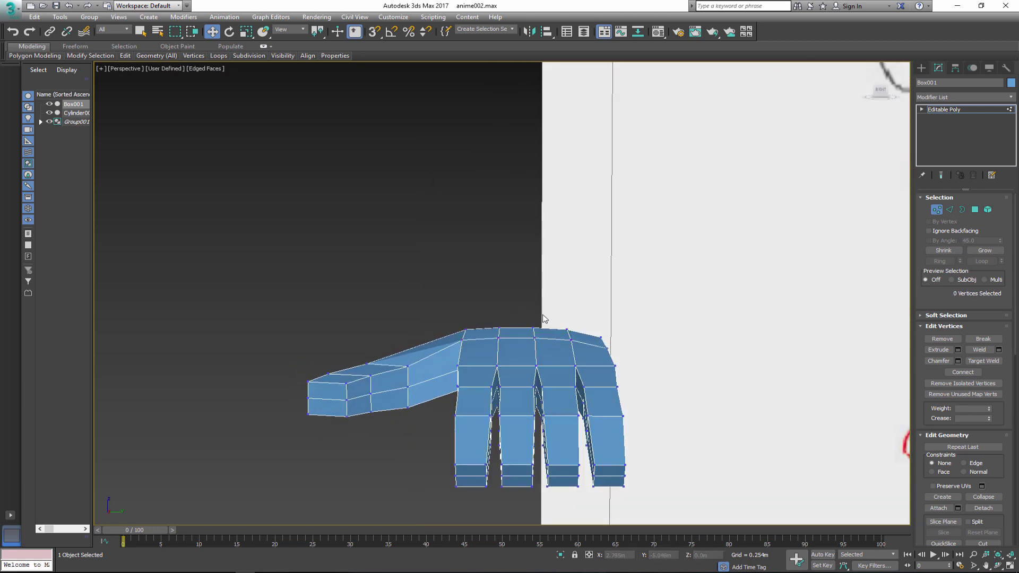
Reposition the thumb vertices and the palm's edge and knuckle vertices to round the hand's outline.
{"action": "left_click_drag", "start_coordinate": [308, 328], "coordinate": [422, 430]}
{"action": "scroll", "coordinate": [361, 392], "scroll_direction": "up", "scroll_amount": 5}
{"action": "mouse_move", "coordinate": [361, 392]}
{"action": "middle_mouse_down", "text": "alt"}
{"action": "mouse_move", "coordinate": [315, 453]}
{"action": "mouse_move", "coordinate": [329, 475]}
{"action": "mouse_move", "coordinate": [354, 379]}
{"action": "mouse_move", "coordinate": [418, 377]}
{"action": "mouse_move", "coordinate": [474, 435]}
{"action": "mouse_move", "coordinate": [478, 403]}
{"action": "middle_mouse_up", "text": "alt"}
{"action": "left_click", "coordinate": [514, 258]}
{"action": "scroll", "coordinate": [481, 265], "scroll_direction": "up", "scroll_amount": 3}
{"action": "middle_click_drag", "start_coordinate": [481, 265], "coordinate": [471, 200], "text": "alt"}
{"action": "left_click_drag", "start_coordinate": [472, 200], "coordinate": [415, 240]}
{"action": "left_click_drag", "start_coordinate": [443, 205], "coordinate": [449, 195]}
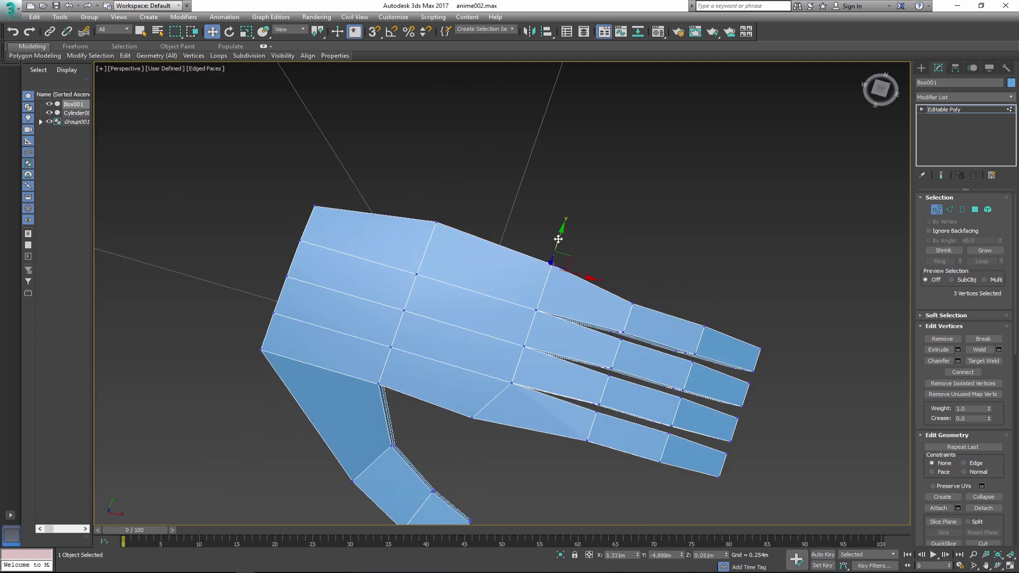
Shorten the little finger by moving its joint and tip vertices toward the palm.
{"action": "middle_click_drag", "start_coordinate": [544, 357], "coordinate": [439, 398], "text": "alt"}
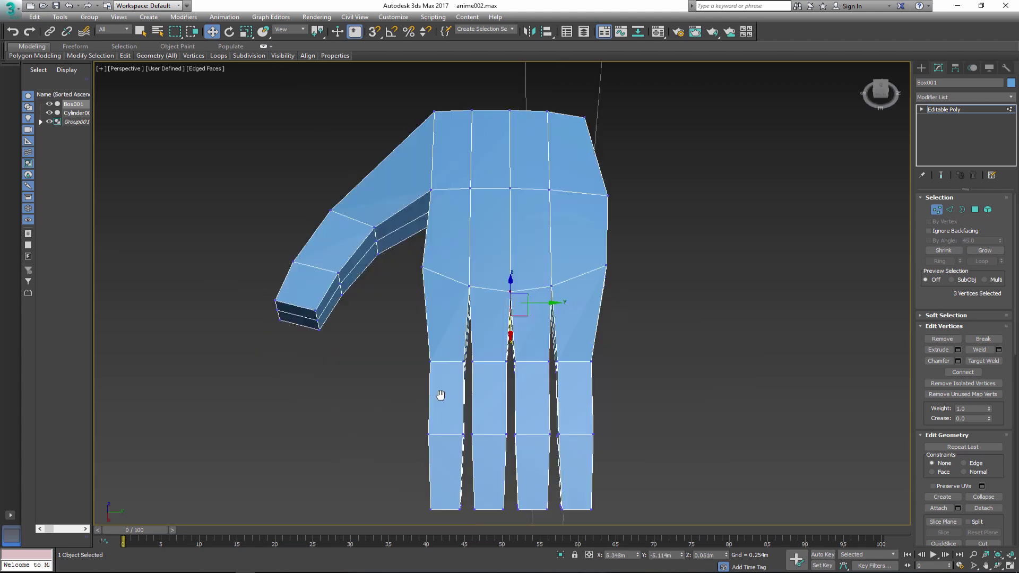
{"action": "left_click_drag", "start_coordinate": [602, 332], "coordinate": [537, 378]}
{"action": "middle_click_drag", "start_coordinate": [569, 467], "coordinate": [604, 478], "text": "alt"}
{"action": "left_click_drag", "start_coordinate": [599, 389], "coordinate": [575, 486]}
{"action": "middle_click_drag", "start_coordinate": [576, 485], "coordinate": [582, 443], "text": "alt"}
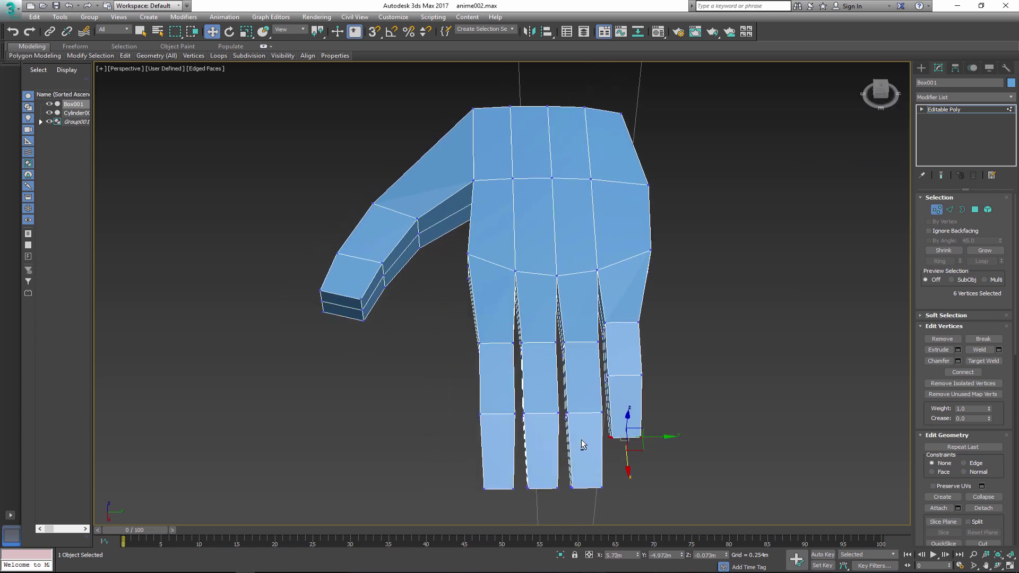
Move the finger joint and tip vertices to make the middle finger longest, and shift the index finger's outer joint vertices sideways.
{"action": "scroll", "coordinate": [582, 443], "scroll_direction": "up", "scroll_amount": 4}
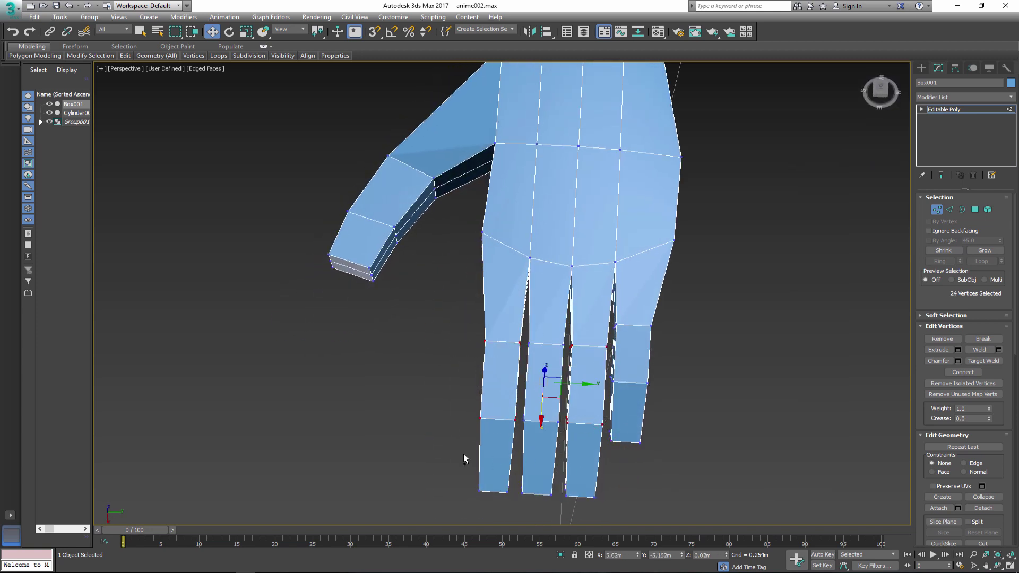
{"action": "left_click_drag", "start_coordinate": [561, 505], "coordinate": [561, 505], "text": "ctrl"}
{"action": "scroll", "coordinate": [561, 506], "scroll_direction": "down", "scroll_amount": 5}
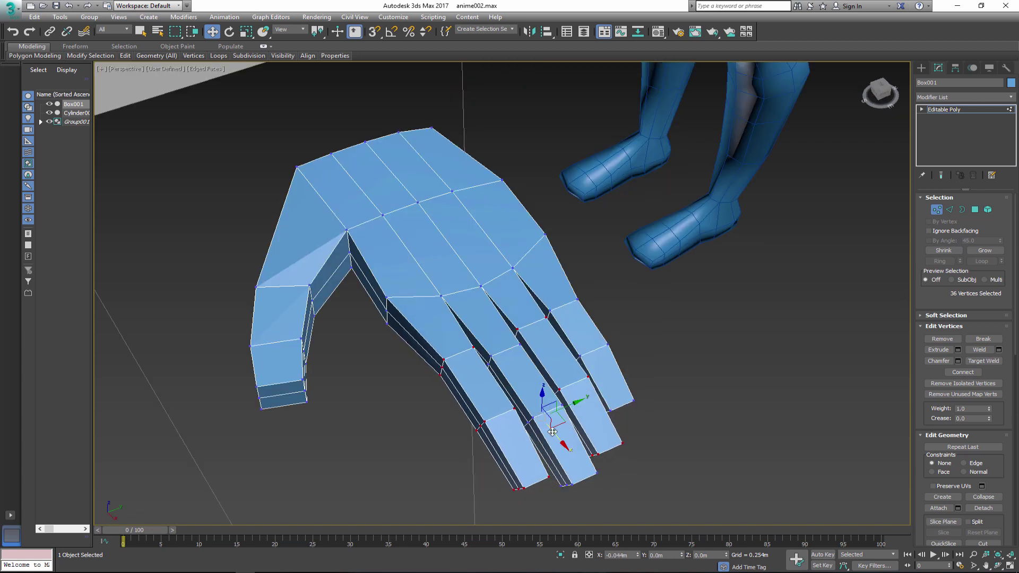
{"action": "scroll", "coordinate": [523, 458], "scroll_direction": "up", "scroll_amount": 5}
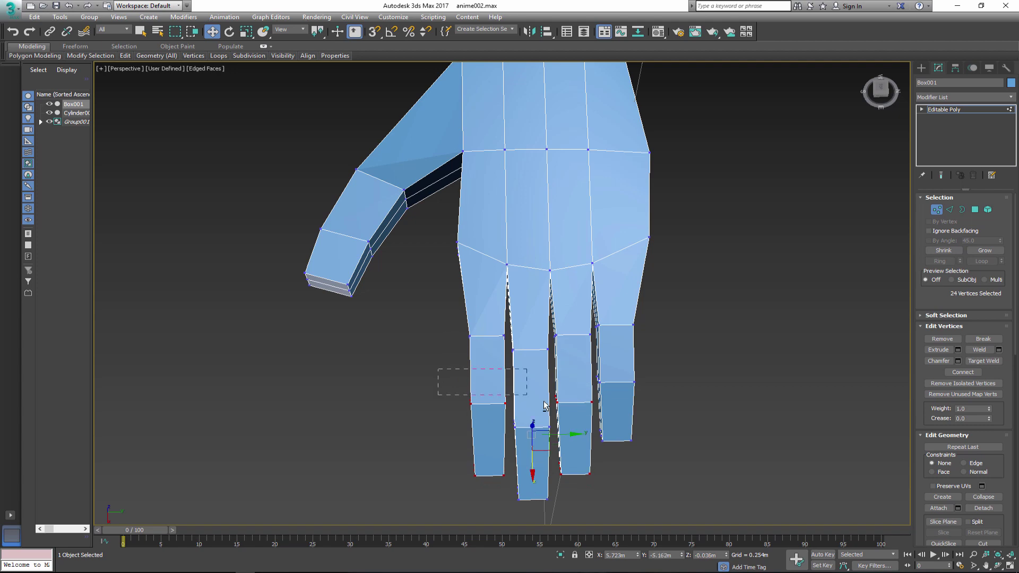
{"action": "scroll", "coordinate": [532, 511], "scroll_direction": "down", "scroll_amount": 5}
{"action": "scroll", "coordinate": [460, 361], "scroll_direction": "up", "scroll_amount": 5}
{"action": "left_click_drag", "start_coordinate": [442, 331], "coordinate": [460, 361]}
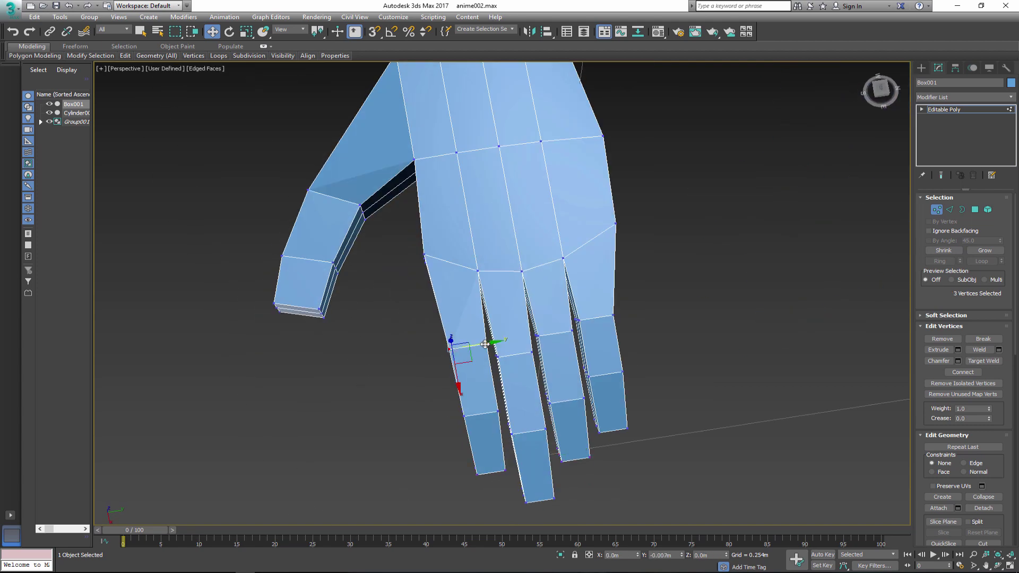
{"action": "scroll", "coordinate": [485, 344], "scroll_direction": "down", "scroll_amount": 5}
Reposition the thumb's outer vertices and rotate its tip vertices to adjust the thumb's angle.
{"action": "middle_click_drag", "start_coordinate": [436, 360], "coordinate": [535, 336], "text": "alt"}
{"action": "scroll", "coordinate": [466, 403], "scroll_direction": "up", "scroll_amount": 4}
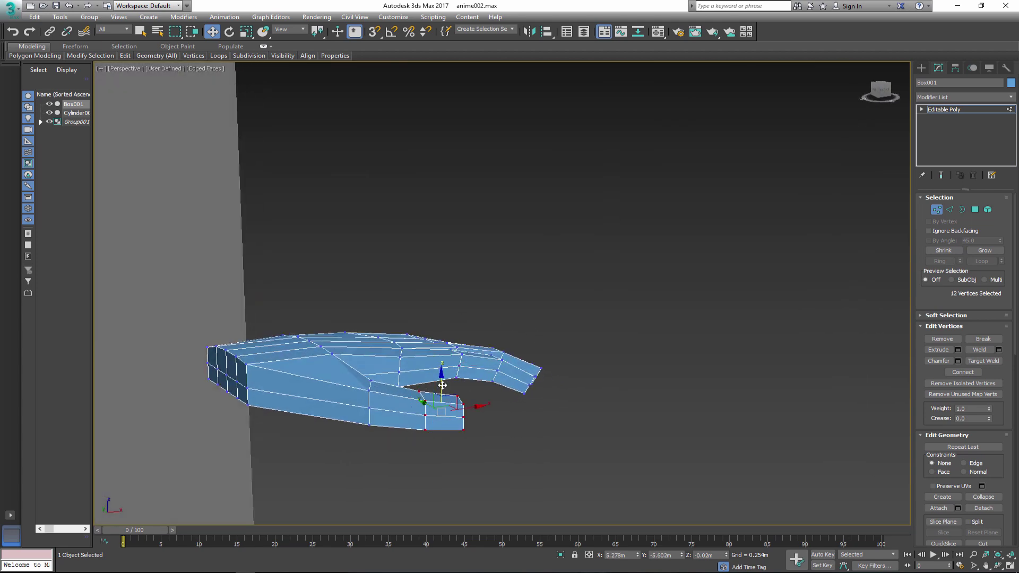
{"action": "middle_click_drag", "start_coordinate": [441, 385], "coordinate": [468, 438], "text": "alt"}
{"action": "key", "text": "e"}
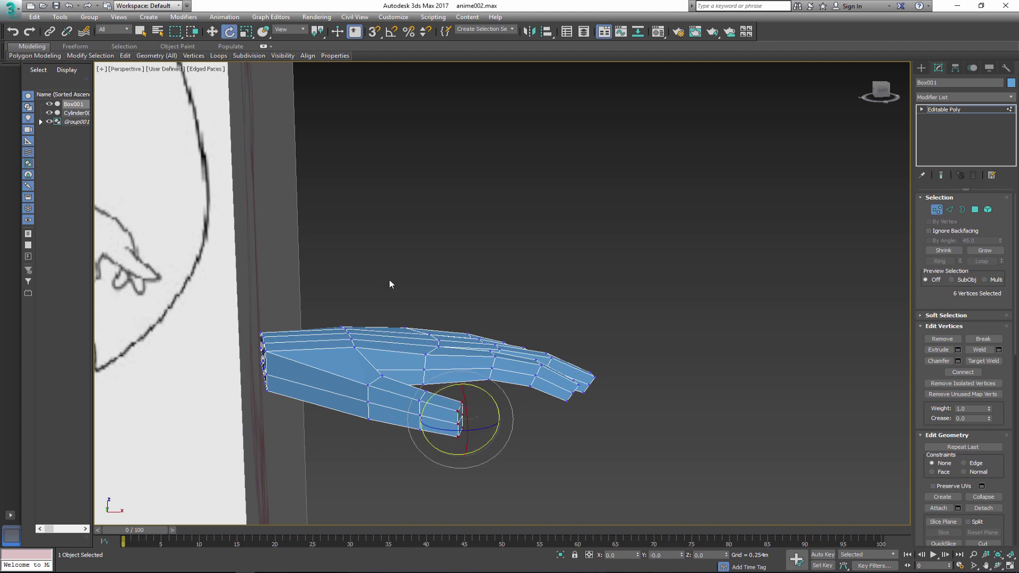
{"action": "middle_click_drag", "start_coordinate": [388, 284], "coordinate": [491, 366], "text": "alt"}
Move the vertices at the thumb web, palm underside and wrist corners to shape the heel of the palm.
{"action": "key", "text": "w"}
{"action": "left_click", "coordinate": [444, 368]}
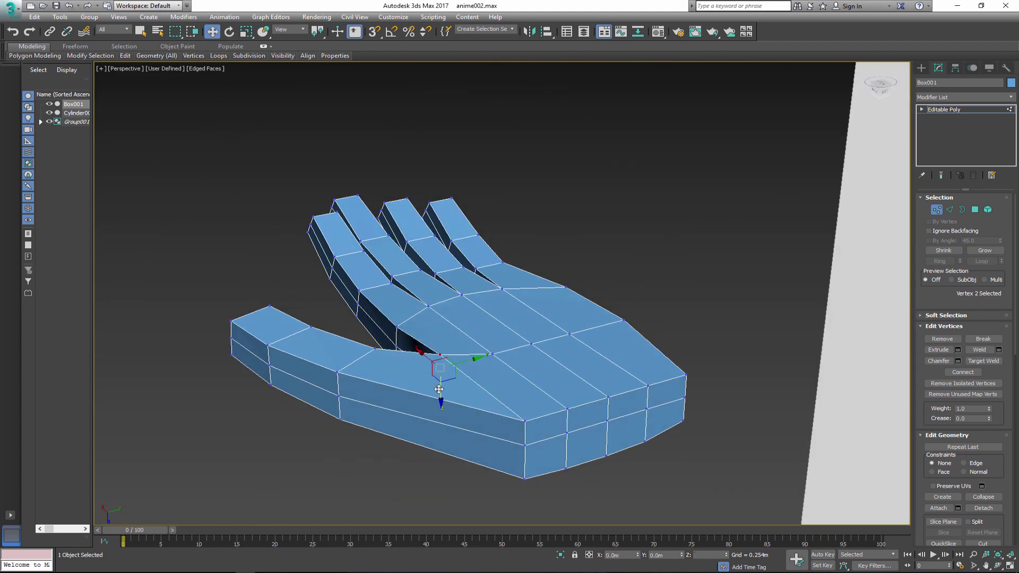
{"action": "left_click_drag", "start_coordinate": [484, 343], "coordinate": [493, 373]}
{"action": "middle_click_drag", "start_coordinate": [533, 428], "coordinate": [609, 398], "text": "alt"}
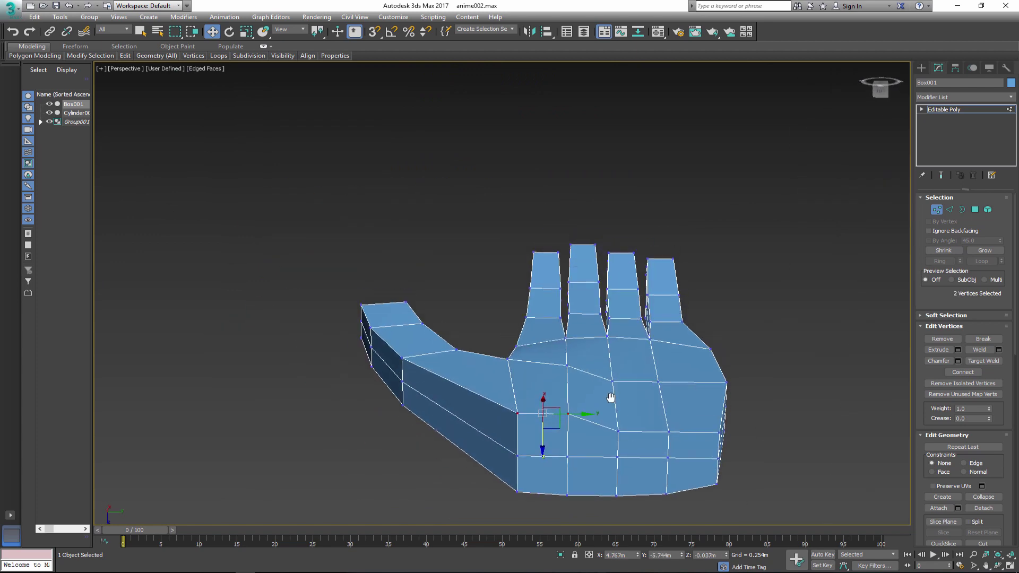
{"action": "left_click_drag", "start_coordinate": [610, 398], "coordinate": [658, 376], "text": "ctrl"}
{"action": "middle_click_drag", "start_coordinate": [657, 377], "coordinate": [669, 425], "text": "alt"}
{"action": "left_click_drag", "start_coordinate": [668, 425], "coordinate": [650, 417], "text": "ctrl"}
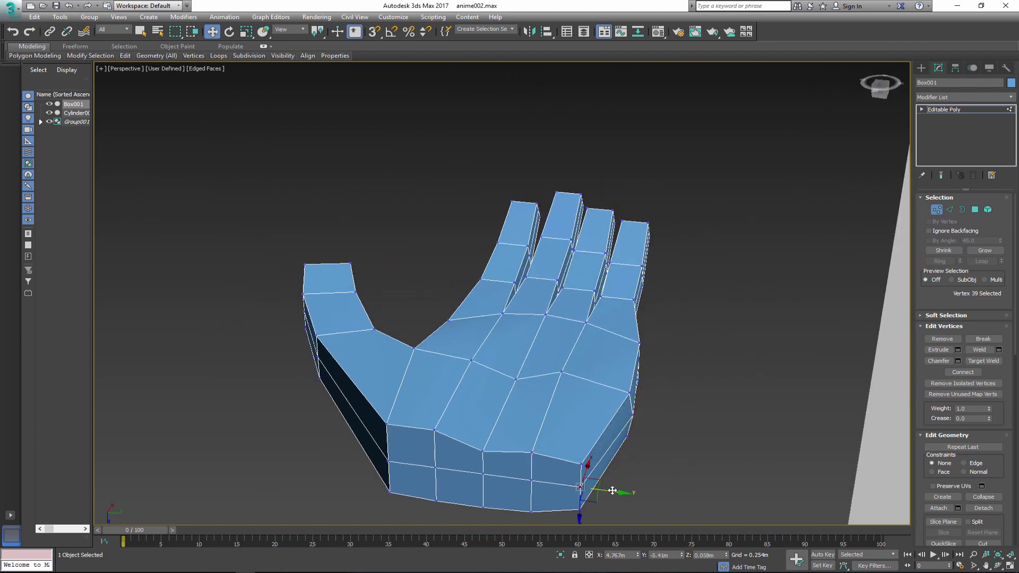
{"action": "middle_click_drag", "start_coordinate": [612, 491], "coordinate": [580, 482], "text": "alt"}
{"action": "middle_click_drag", "start_coordinate": [467, 408], "coordinate": [609, 421], "text": "alt"}
{"action": "left_click_drag", "start_coordinate": [303, 372], "coordinate": [392, 385]}
Delete the polygons closing the wrist end of the hand.
{"action": "scroll", "coordinate": [288, 323], "scroll_direction": "down", "scroll_amount": 5}
{"action": "middle_click_drag", "start_coordinate": [288, 322], "coordinate": [711, 278], "text": "alt"}
{"action": "scroll", "coordinate": [442, 288], "scroll_direction": "up", "scroll_amount": 3}
{"action": "key", "text": "1"}
{"action": "middle_click_drag", "start_coordinate": [442, 288], "coordinate": [509, 345], "text": "alt"}
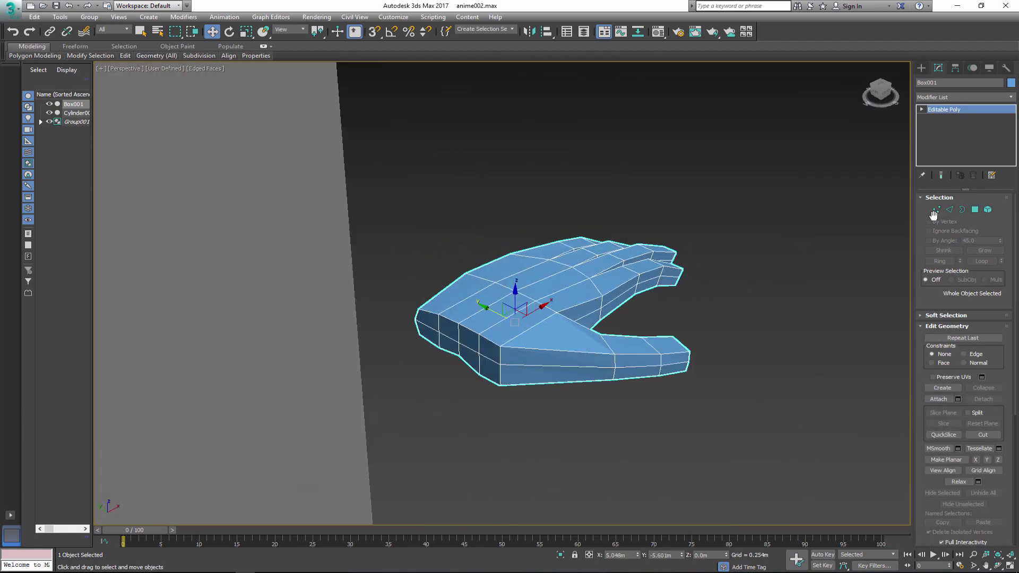
{"action": "key", "text": "4"}
{"action": "left_click", "coordinate": [494, 361]}
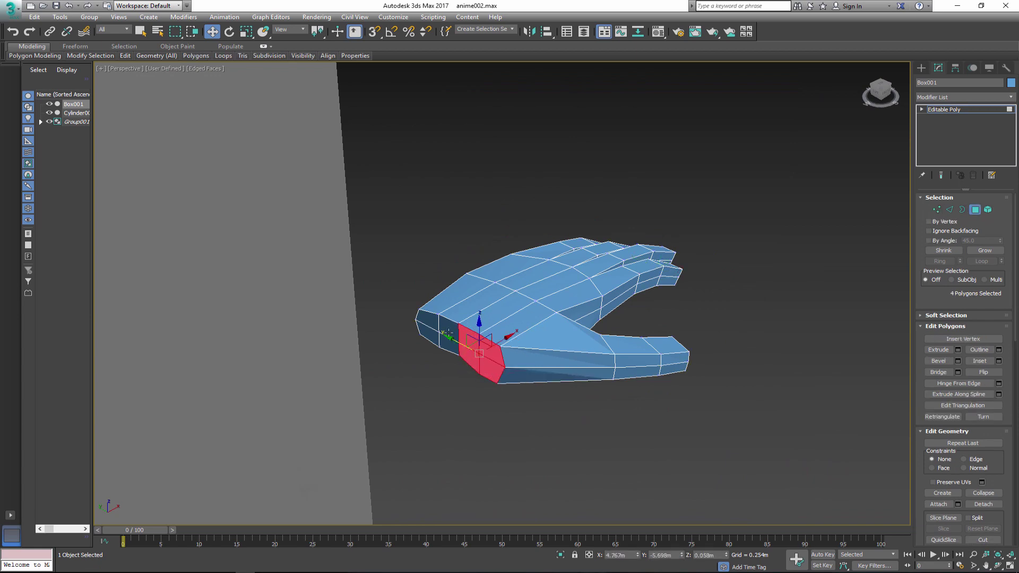
{"action": "left_click", "coordinate": [448, 343], "text": "ctrl"}
{"action": "middle_click_drag", "start_coordinate": [512, 317], "coordinate": [511, 345], "text": "alt"}
{"action": "key", "text": "Delete"}
Extend the open wrist edge into a short cuff and connect its ring of edges with a new loop.
{"action": "key", "text": "2"}
{"action": "left_click", "coordinate": [511, 346]}
{"action": "key", "text": "alt+r"}
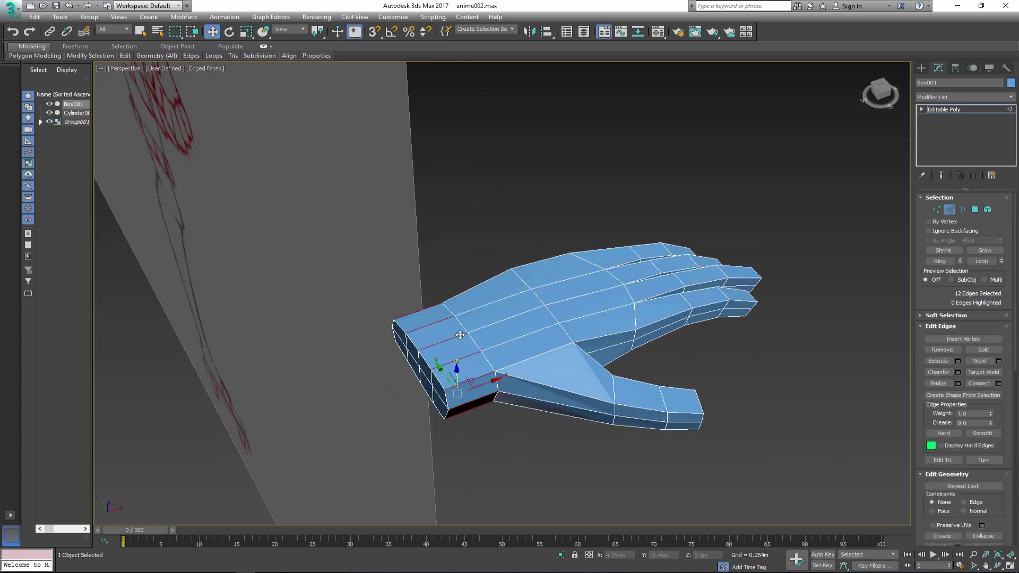
{"action": "key", "text": "ctrl+shift+e"}
{"action": "left_click", "coordinate": [508, 341]}
Apply a Relax modifier to the hand and collapse it into the editable poly.
{"action": "middle_click_drag", "start_coordinate": [405, 288], "coordinate": [562, 328], "text": "alt"}
{"action": "left_click", "coordinate": [949, 210]}
{"action": "left_click", "coordinate": [1010, 97]}
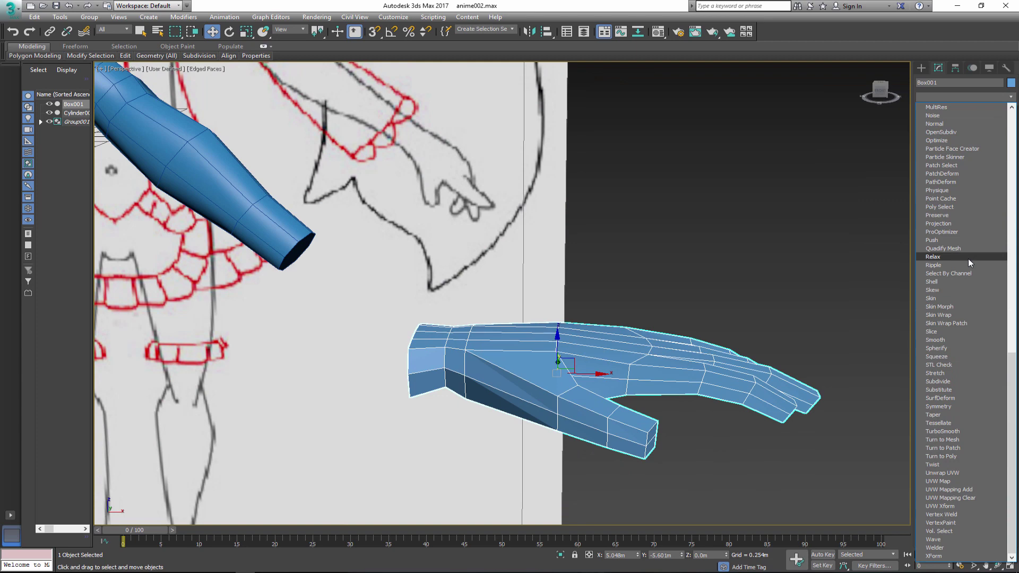
{"action": "left_click", "coordinate": [968, 257]}
{"action": "middle_click_drag", "start_coordinate": [677, 380], "coordinate": [637, 366], "text": "alt"}
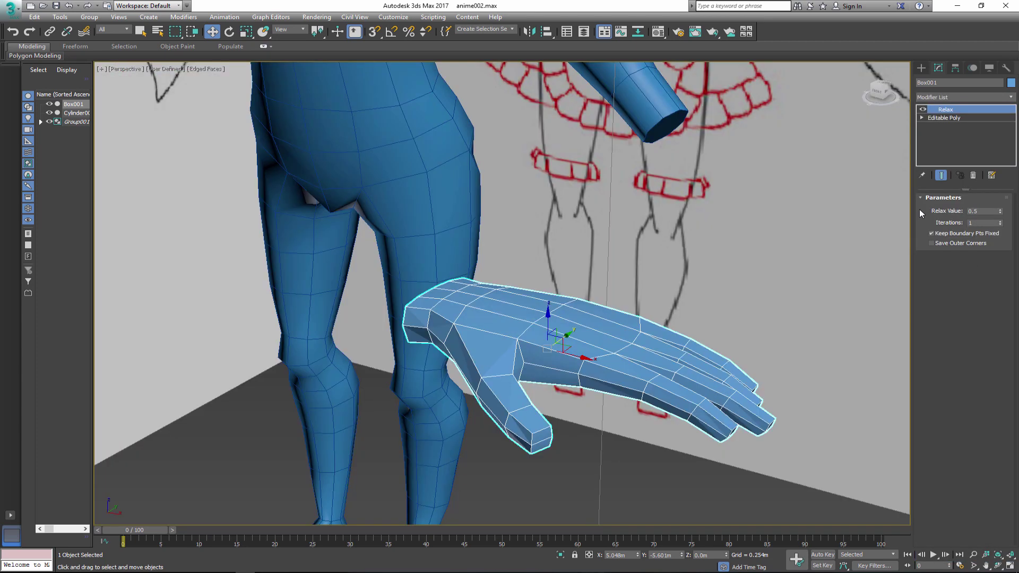
{"action": "right_click", "coordinate": [946, 110]}
{"action": "left_click", "coordinate": [902, 197]}
{"action": "left_click", "coordinate": [561, 333]}
Connect the lengthwise edges of the thumb's end section with one segment.
{"action": "key", "text": "2"}
{"action": "middle_click_drag", "start_coordinate": [834, 284], "coordinate": [634, 397], "text": "alt"}
{"action": "scroll", "coordinate": [634, 398], "scroll_direction": "up", "scroll_amount": 4}
{"action": "left_click", "coordinate": [998, 383]}
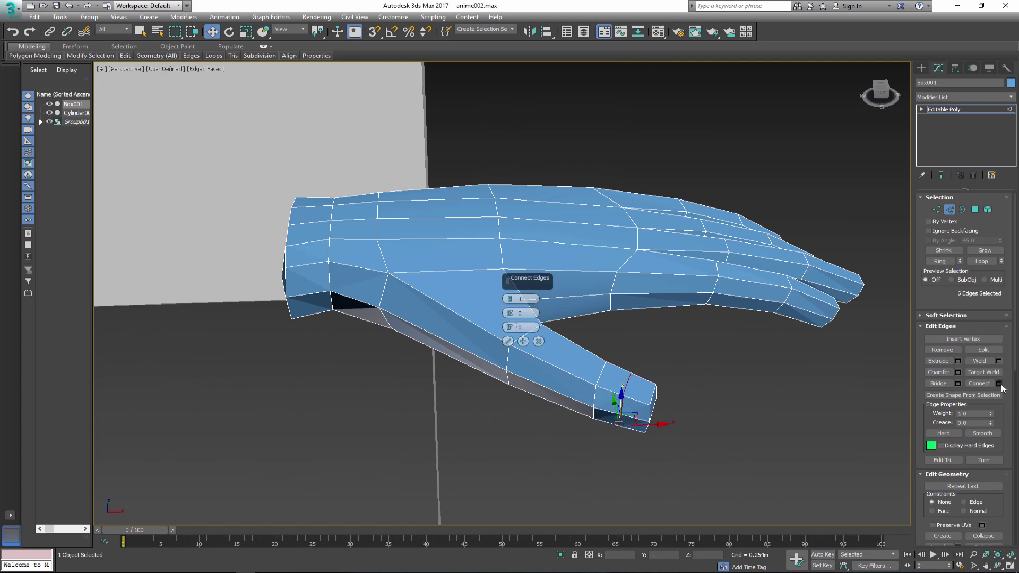
{"action": "left_click", "coordinate": [508, 343]}
Connect the lengthwise edges of the four fingers' end sections to add a loop across each fingertip.
{"action": "key", "text": "1"}
{"action": "middle_click_drag", "start_coordinate": [856, 290], "coordinate": [586, 395], "text": "alt"}
{"action": "left_click", "coordinate": [621, 252]}
{"action": "key", "text": "2"}
{"action": "left_click_drag", "start_coordinate": [490, 396], "coordinate": [552, 441]}
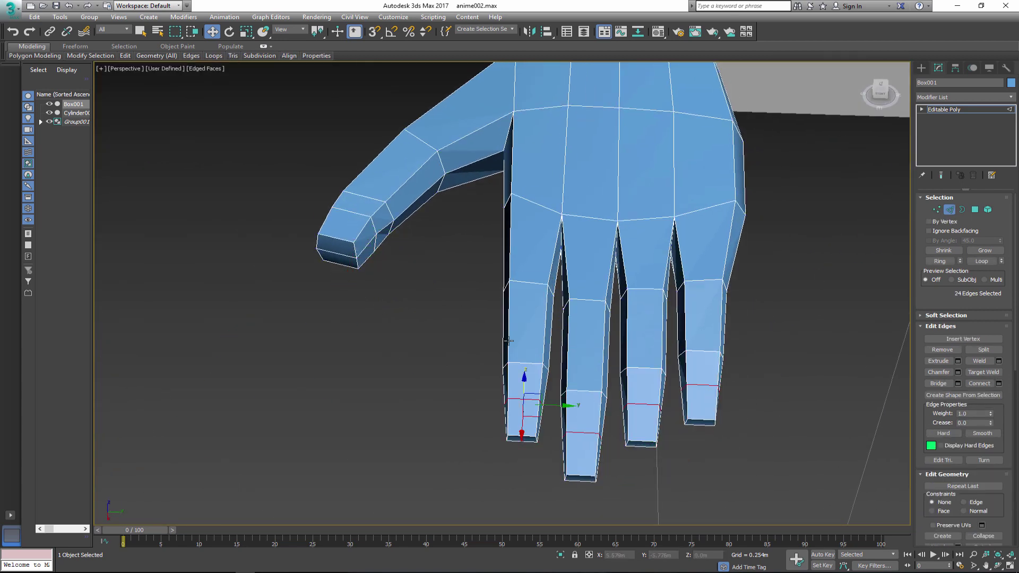
Adjust and scale vertices at the ends of the thumb and fingers to refine the shape of the tips.
{"action": "key", "text": "shift+z"}
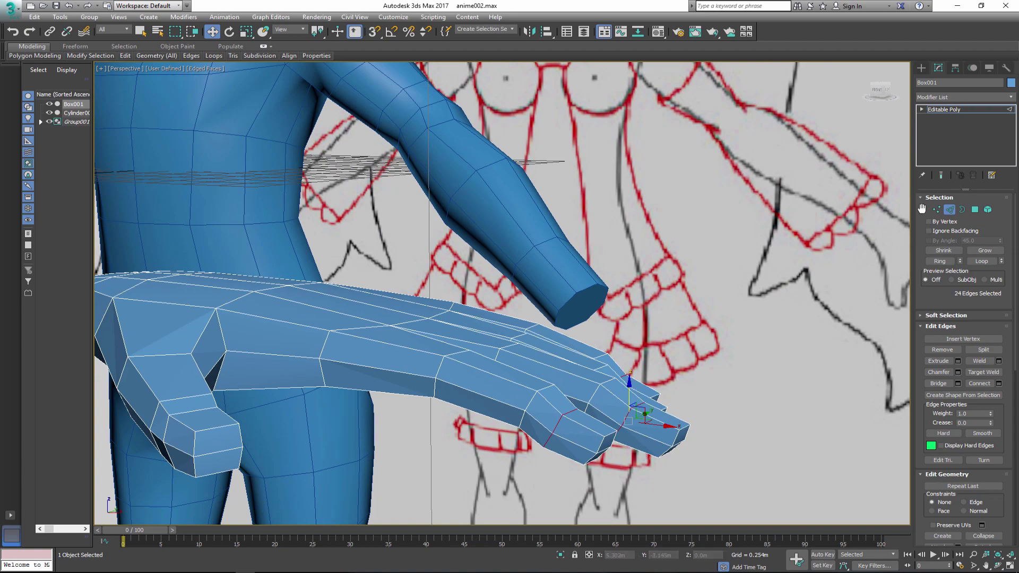
{"action": "key", "text": "1"}
{"action": "middle_click_drag", "start_coordinate": [665, 422], "coordinate": [701, 374], "text": "alt"}
{"action": "scroll", "coordinate": [690, 366], "scroll_direction": "up", "scroll_amount": 5}
{"action": "left_click", "coordinate": [485, 241]}
{"action": "mouse_move", "coordinate": [485, 241]}
{"action": "middle_mouse_down", "text": "alt"}
{"action": "mouse_move", "coordinate": [574, 337]}
{"action": "mouse_move", "coordinate": [399, 372]}
{"action": "mouse_move", "coordinate": [443, 364]}
{"action": "mouse_move", "coordinate": [438, 388]}
{"action": "middle_mouse_up", "text": "alt"}
{"action": "left_click", "coordinate": [434, 371]}
{"action": "left_click", "coordinate": [246, 32]}
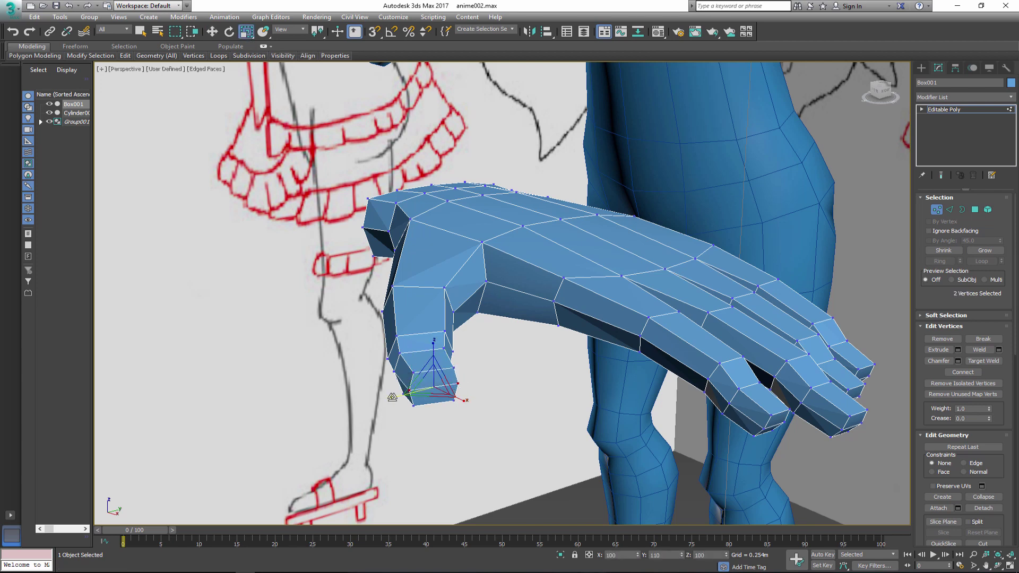
{"action": "middle_click_drag", "start_coordinate": [318, 265], "coordinate": [296, 295], "text": "alt"}
{"action": "left_click", "coordinate": [452, 290]}
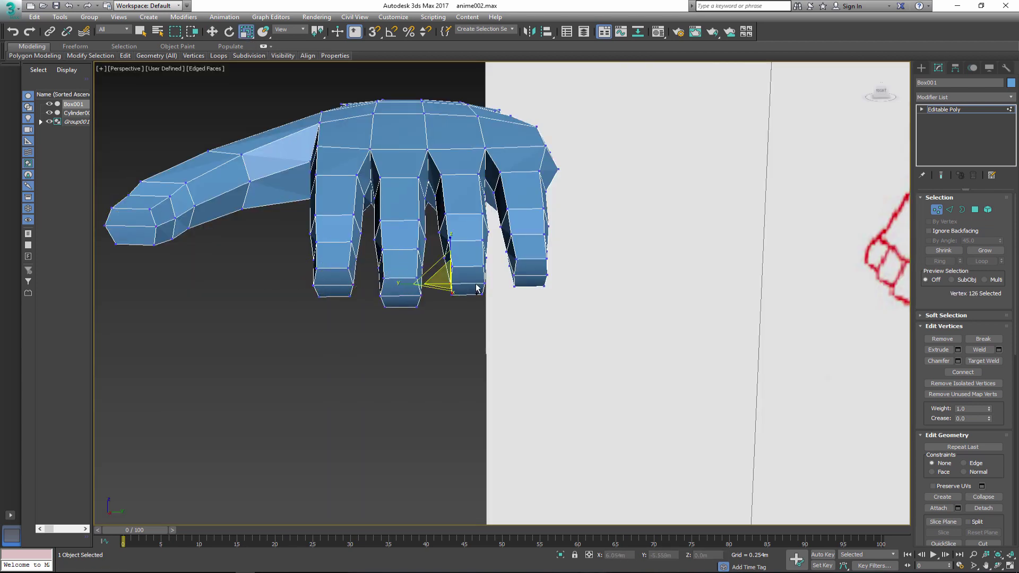
{"action": "middle_click_drag", "start_coordinate": [488, 275], "coordinate": [456, 265], "text": "alt"}
Select all polygons of the hand and auto-smooth them with a threshold of 180.
{"action": "key", "text": "1"}
{"action": "key", "text": "w"}
{"action": "key", "text": "4"}
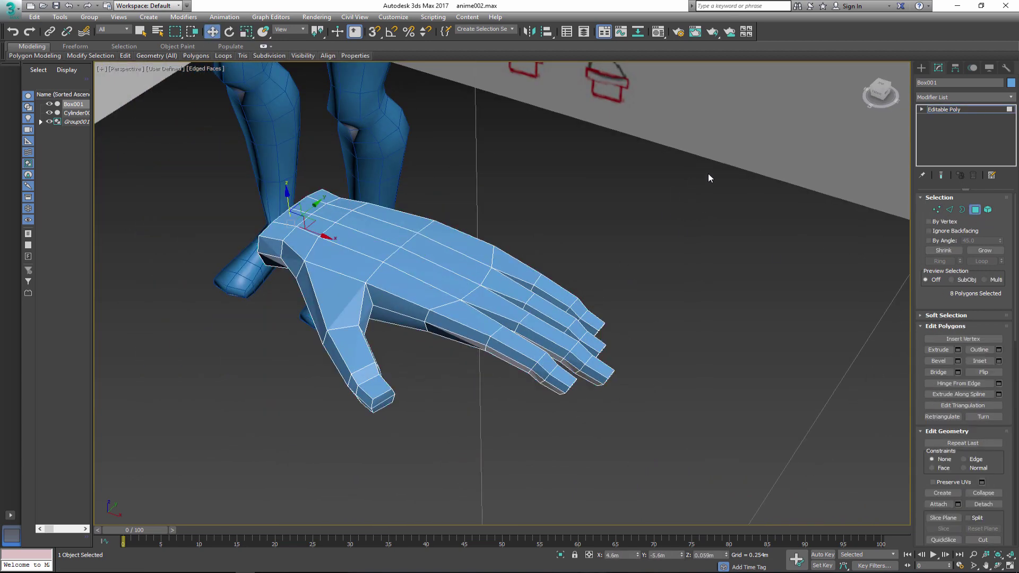
{"action": "left_click_drag", "start_coordinate": [199, 448], "coordinate": [201, 439]}
{"action": "left_click_drag", "start_coordinate": [991, 520], "coordinate": [991, 211]}
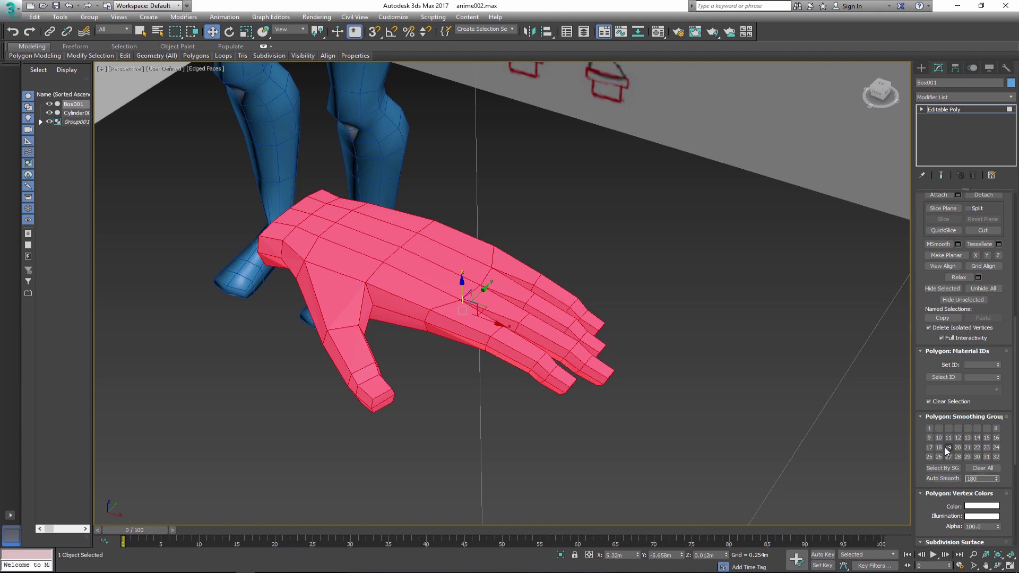
{"action": "left_click", "coordinate": [942, 478]}
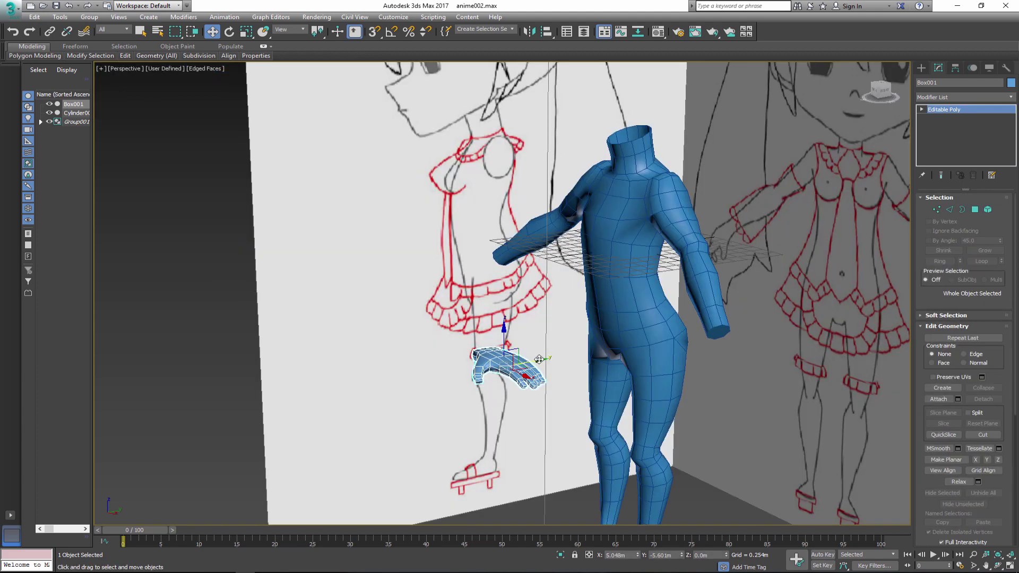
Move the hand to the open wrist of the character's arm.
{"action": "left_click_drag", "start_coordinate": [538, 359], "coordinate": [768, 317]}
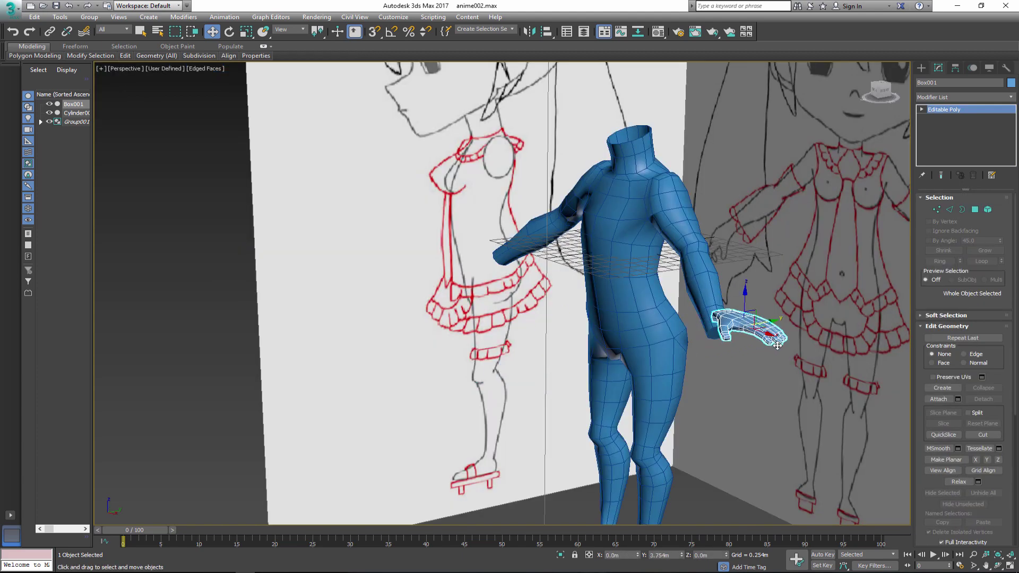
{"action": "middle_click_drag", "start_coordinate": [768, 317], "coordinate": [785, 339], "text": "alt"}
{"action": "left_click_drag", "start_coordinate": [690, 319], "coordinate": [647, 323]}
Rotate the hand in the back view to follow the forearm's slope, and align it with the wrist in the side view.
{"action": "key", "text": "e"}
{"action": "key", "text": "k"}
{"action": "left_click_drag", "start_coordinate": [361, 240], "coordinate": [350, 265]}
{"action": "key", "text": "w"}
{"action": "key", "text": "l"}
{"action": "middle_click_drag", "start_coordinate": [407, 359], "coordinate": [407, 396]}
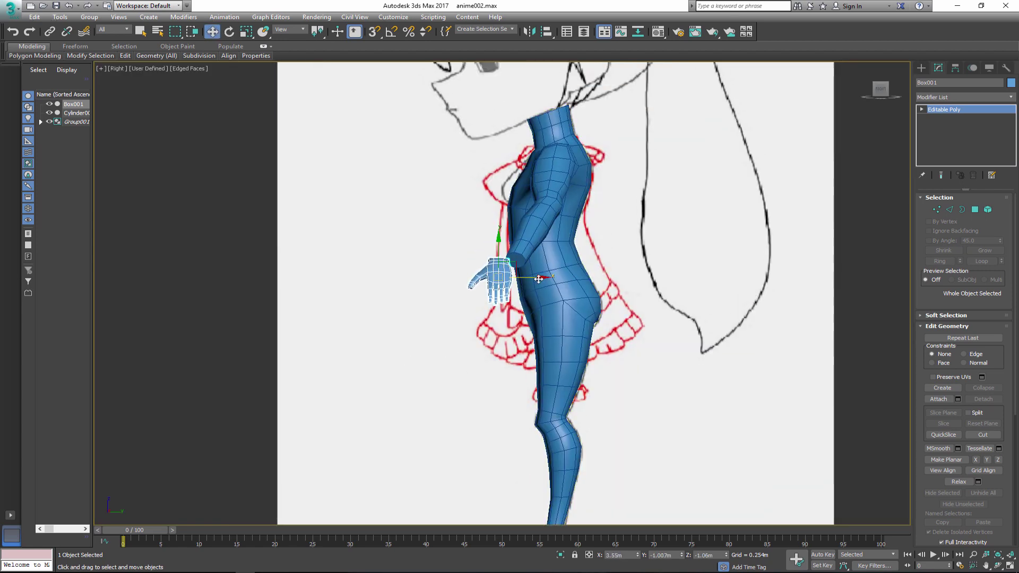
Scale the hand along its local axes to thicken it toward the reference drawing, and nudge it into place at the wrist.
{"action": "key", "text": "k"}
{"action": "key", "text": "r"}
{"action": "left_click", "coordinate": [289, 29]}
{"action": "left_click", "coordinate": [279, 63]}
{"action": "middle_click_drag", "start_coordinate": [390, 344], "coordinate": [381, 332]}
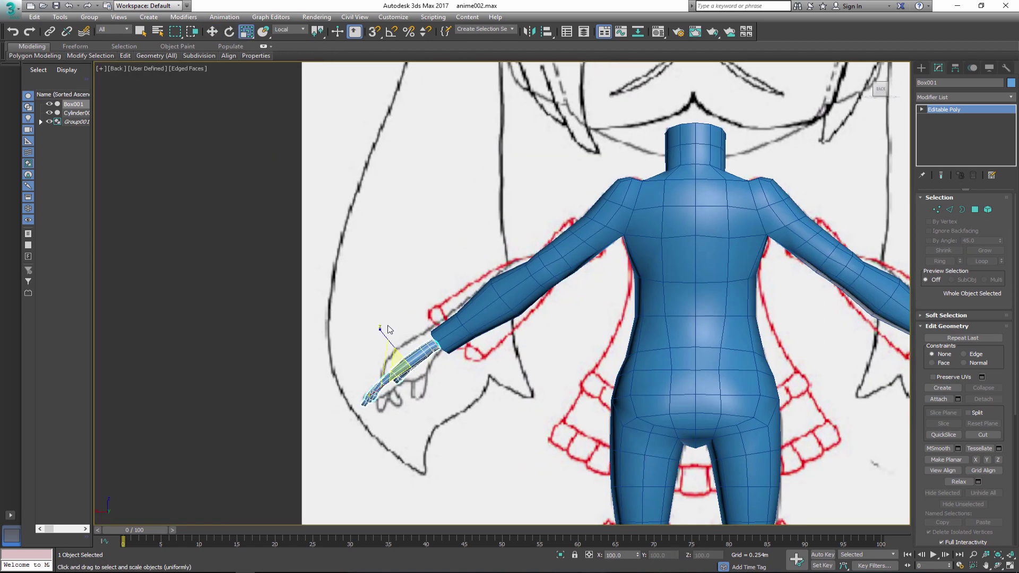
{"action": "left_click_drag", "start_coordinate": [382, 332], "coordinate": [358, 296]}
{"action": "left_click", "coordinate": [213, 33]}
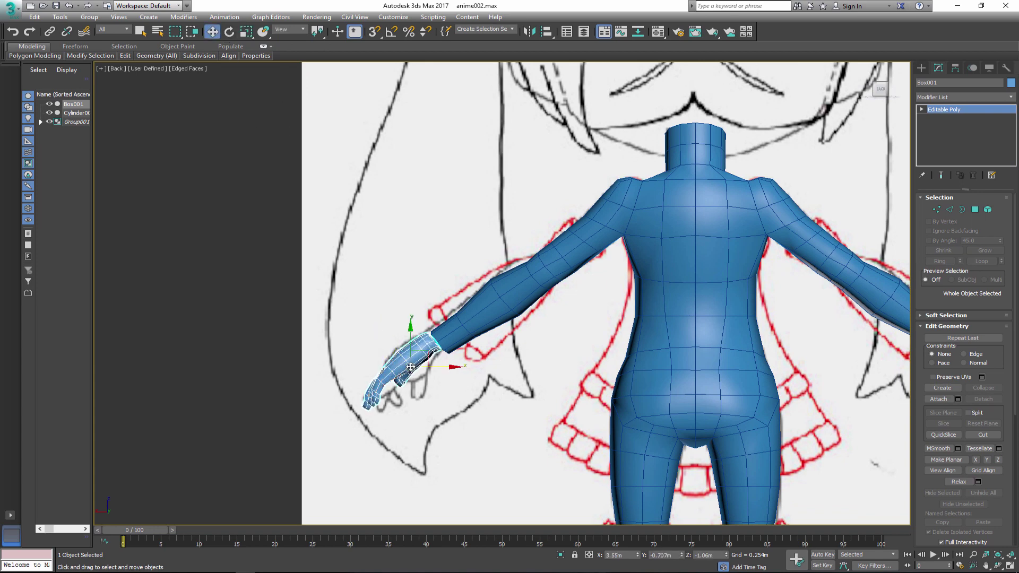
{"action": "left_click_drag", "start_coordinate": [411, 367], "coordinate": [412, 369]}
{"action": "key", "text": "r"}
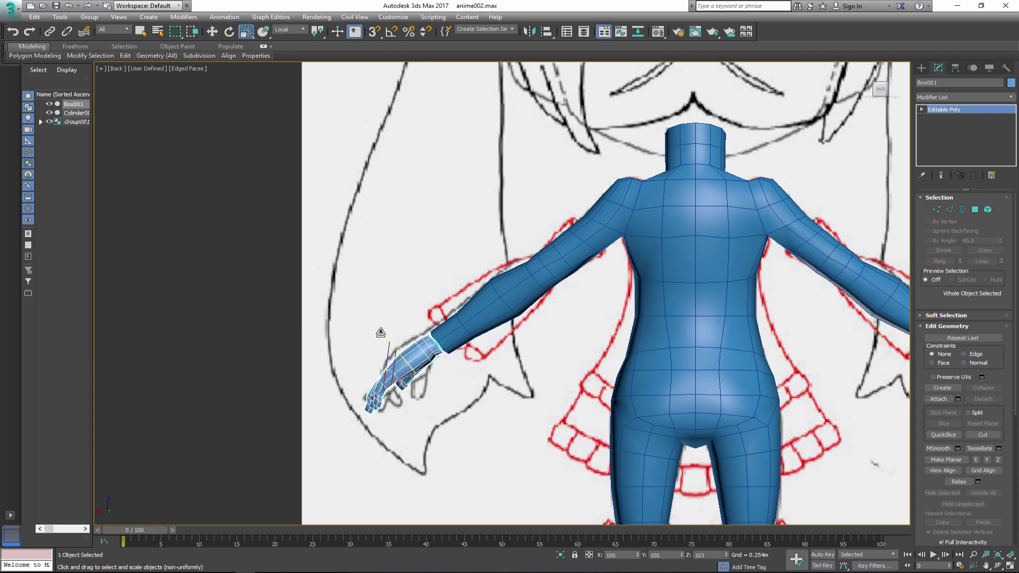
{"action": "middle_click_drag", "start_coordinate": [556, 315], "coordinate": [553, 313]}
Rotate the hand in the perspective view and move it sideways to line it up with the forearm's end.
{"action": "key", "text": "p"}
{"action": "key", "text": "z"}
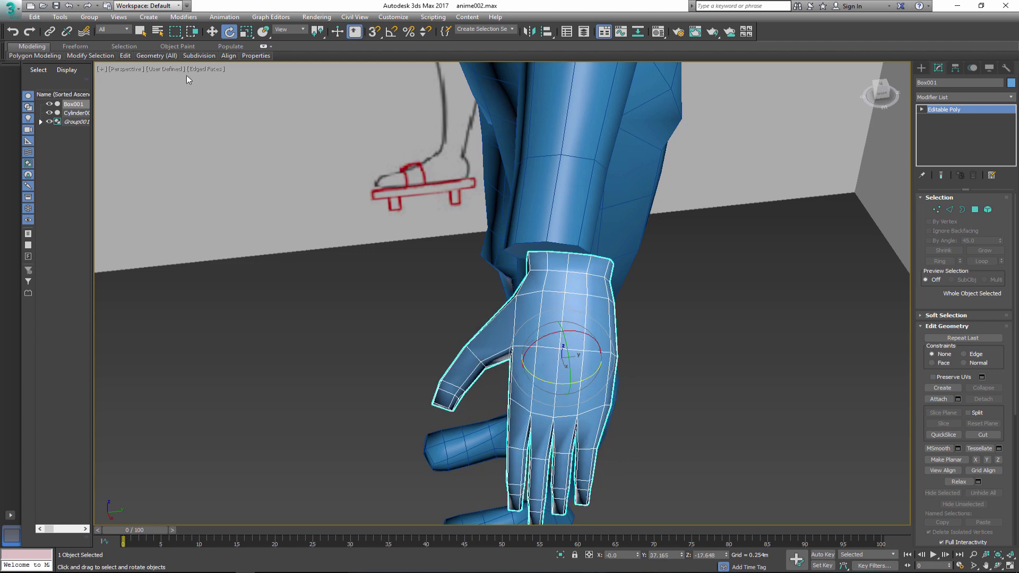
{"action": "key", "text": "w"}
{"action": "left_click_drag", "start_coordinate": [604, 357], "coordinate": [581, 351]}
Delete the outermost band of wrist polygons from the hand to leave a gap before the forearm.
{"action": "mouse_move", "coordinate": [582, 351]}
{"action": "middle_mouse_down", "text": "alt"}
{"action": "mouse_move", "coordinate": [607, 310]}
{"action": "mouse_move", "coordinate": [593, 280]}
{"action": "middle_mouse_up", "text": "alt"}
{"action": "key", "text": "4"}
{"action": "left_click", "coordinate": [593, 280]}
{"action": "left_click", "coordinate": [581, 297], "text": "ctrl"}
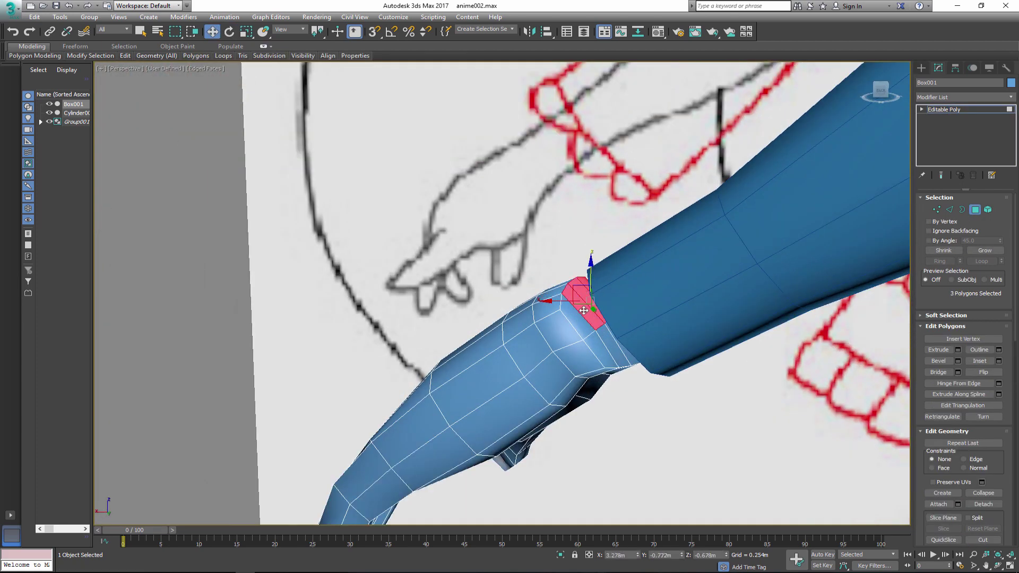
{"action": "left_click", "coordinate": [552, 313], "text": "ctrl"}
{"action": "left_click", "coordinate": [618, 345], "text": "ctrl"}
{"action": "scroll", "coordinate": [633, 358], "scroll_direction": "up", "scroll_amount": 3}
{"action": "key", "text": "Delete"}
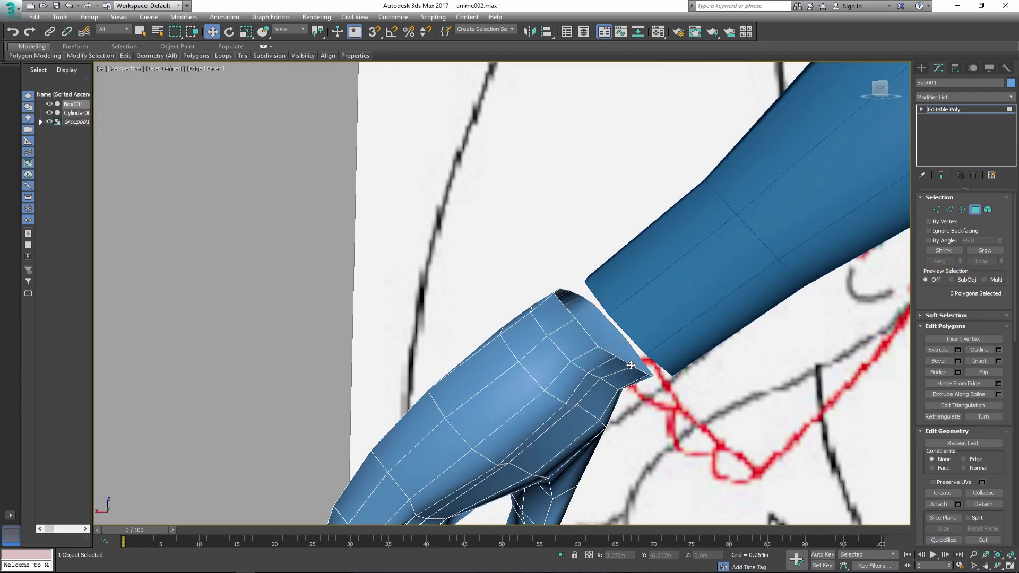
{"action": "key", "text": "shift+z"}
{"action": "key", "text": "shift+z"}
Attach the hand to the body mesh beneath its Symmetry modifier.
{"action": "left_click", "coordinate": [618, 263]}
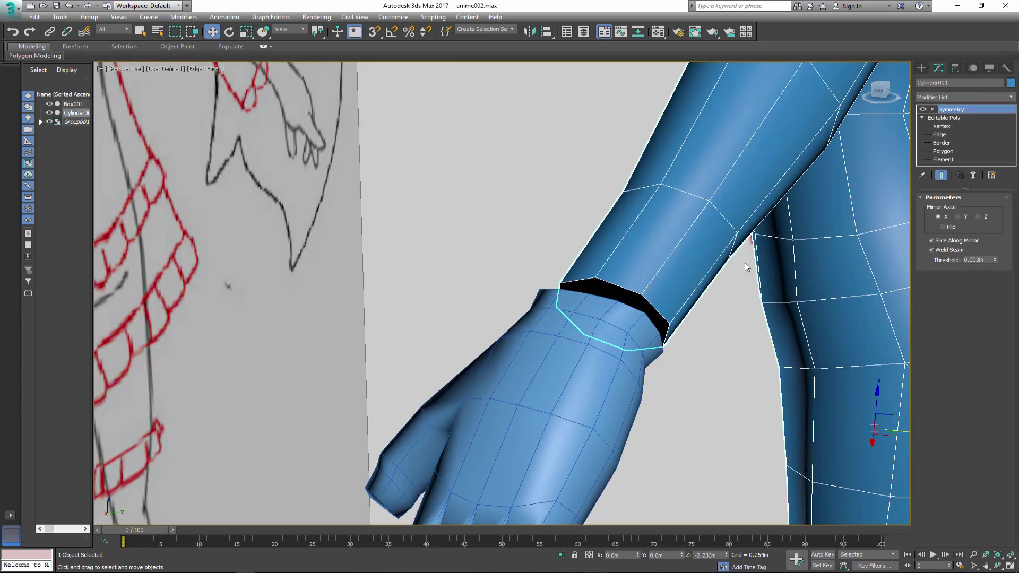
{"action": "key", "text": "4"}
{"action": "key", "text": "ctrl+a"}
{"action": "key", "text": "ctrl+d"}
{"action": "key", "text": "shift+z"}
{"action": "key", "text": "shift+z"}
{"action": "key", "text": "shift+z"}
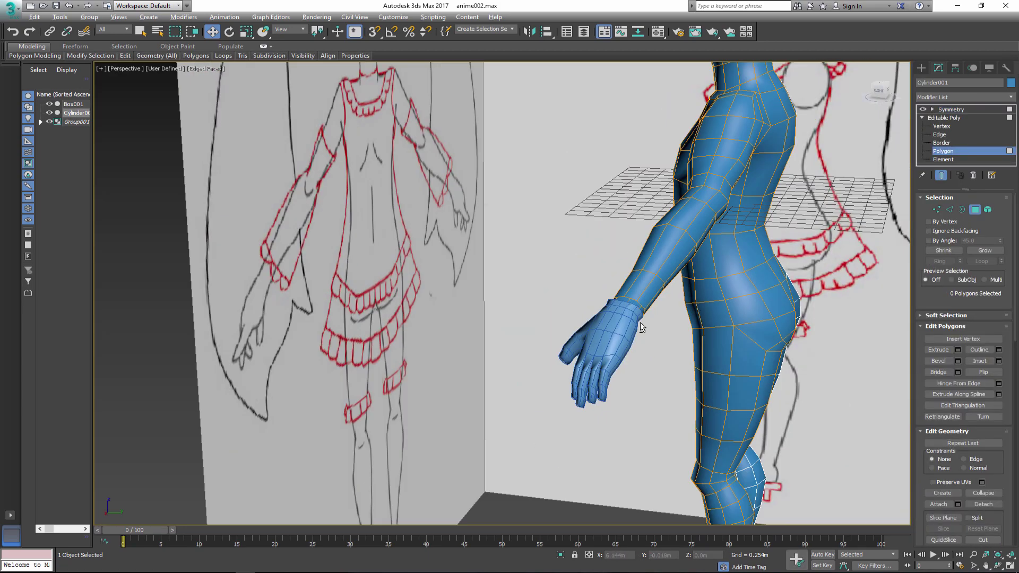
{"action": "left_click", "coordinate": [952, 154]}
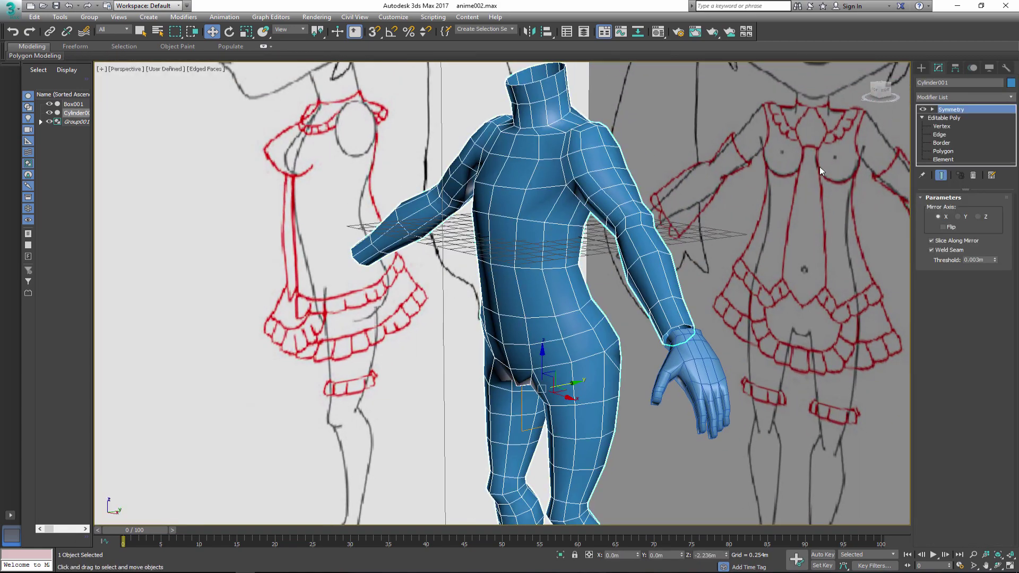
{"action": "scroll", "coordinate": [690, 355], "scroll_direction": "up", "scroll_amount": 5}
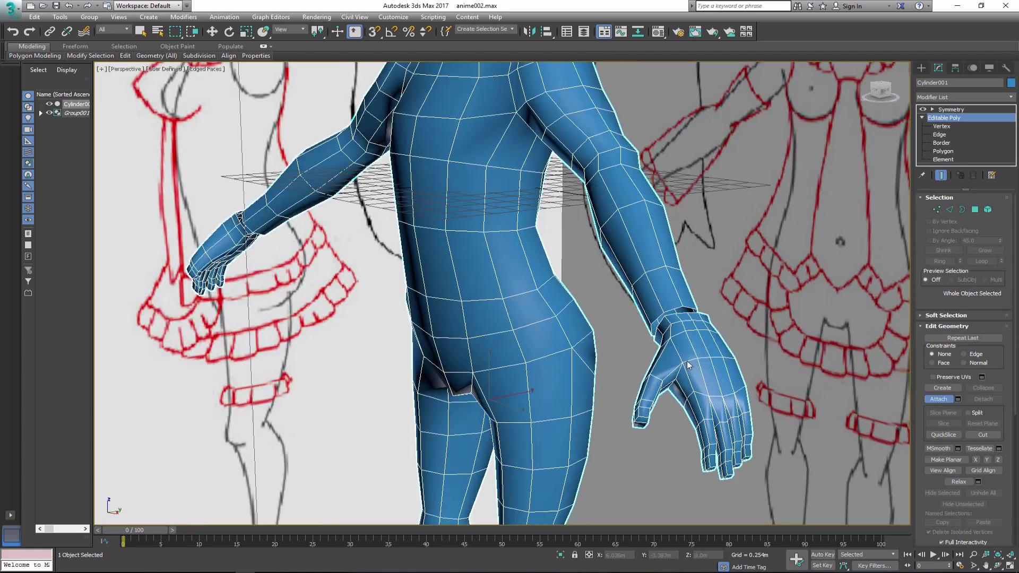
{"action": "scroll", "coordinate": [768, 312], "scroll_direction": "up", "scroll_amount": 8}
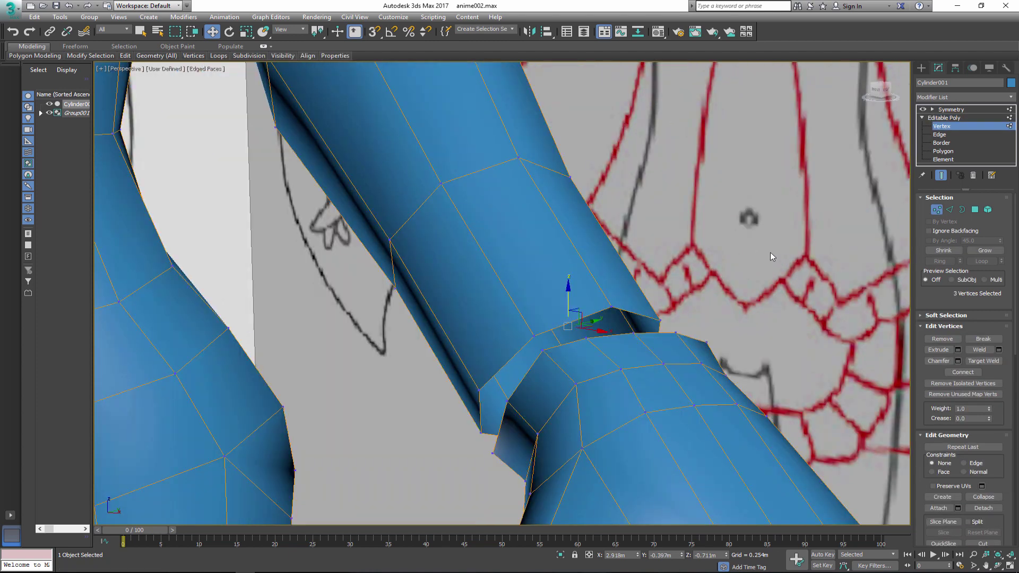
Weld the first three vertex pairs between the forearm's end and the hand on the outer side of the wrist.
{"action": "key", "text": "1"}
{"action": "left_click", "coordinate": [555, 293]}
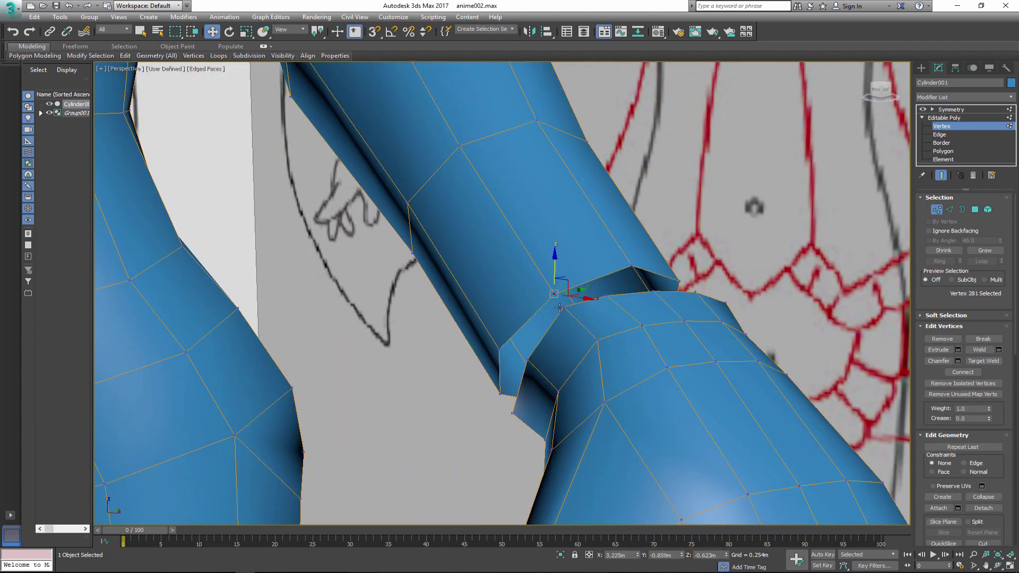
{"action": "left_click", "coordinate": [970, 350]}
{"action": "middle_click_drag", "start_coordinate": [527, 279], "coordinate": [651, 277], "text": "alt"}
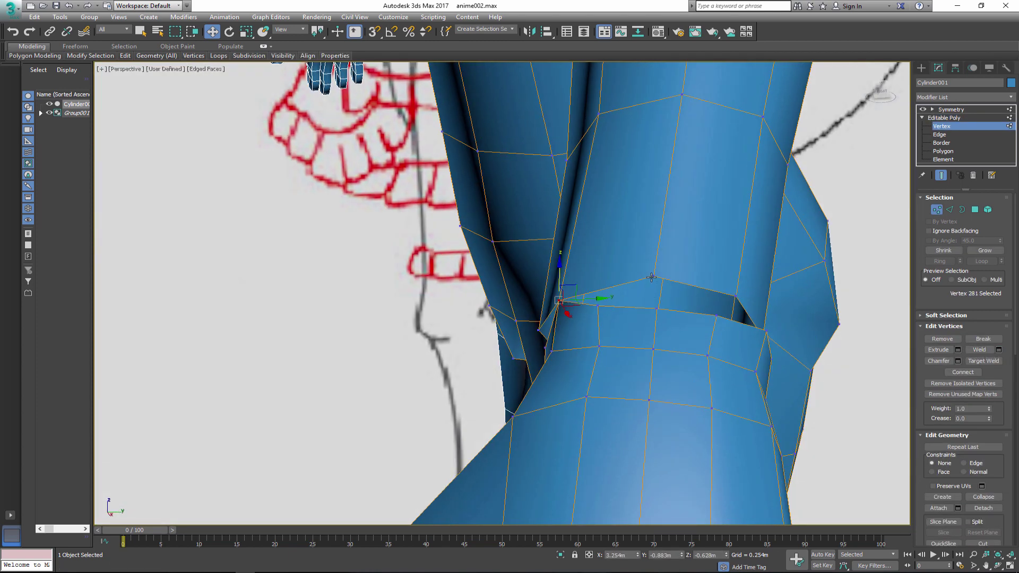
{"action": "left_click", "coordinate": [979, 349]}
{"action": "middle_click_drag", "start_coordinate": [764, 345], "coordinate": [727, 324], "text": "alt"}
{"action": "left_click", "coordinate": [978, 349]}
Weld the next forearm and hand vertex pair at the far edge of the wrist gap's outer side.
{"action": "middle_click_drag", "start_coordinate": [870, 357], "coordinate": [743, 287], "text": "alt"}
{"action": "scroll", "coordinate": [700, 321], "scroll_direction": "down", "scroll_amount": 2}
{"action": "scroll", "coordinate": [786, 370], "scroll_direction": "up", "scroll_amount": 2}
{"action": "left_click", "coordinate": [742, 286]}
{"action": "left_click", "coordinate": [979, 349]}
{"action": "middle_click_drag", "start_coordinate": [785, 342], "coordinate": [759, 352], "text": "alt"}
{"action": "scroll", "coordinate": [796, 372], "scroll_direction": "up", "scroll_amount": 2}
{"action": "scroll", "coordinate": [827, 395], "scroll_direction": "down", "scroll_amount": 2}
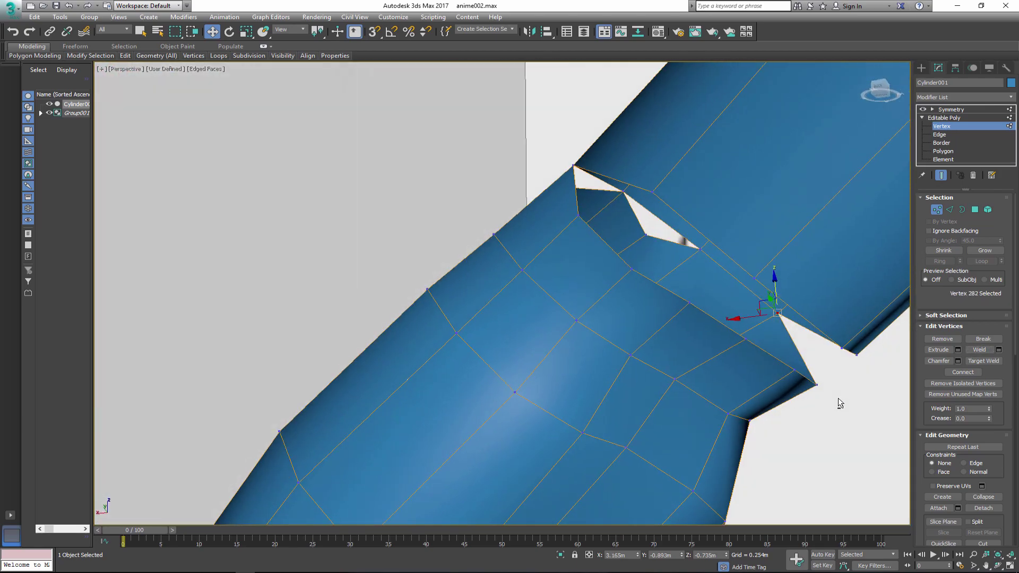
Weld the forearm and hand vertex pairs at both ends of the gap on the inner side of the wrist.
{"action": "middle_click_drag", "start_coordinate": [837, 404], "coordinate": [513, 217], "text": "alt"}
{"action": "scroll", "coordinate": [623, 311], "scroll_direction": "up", "scroll_amount": 2}
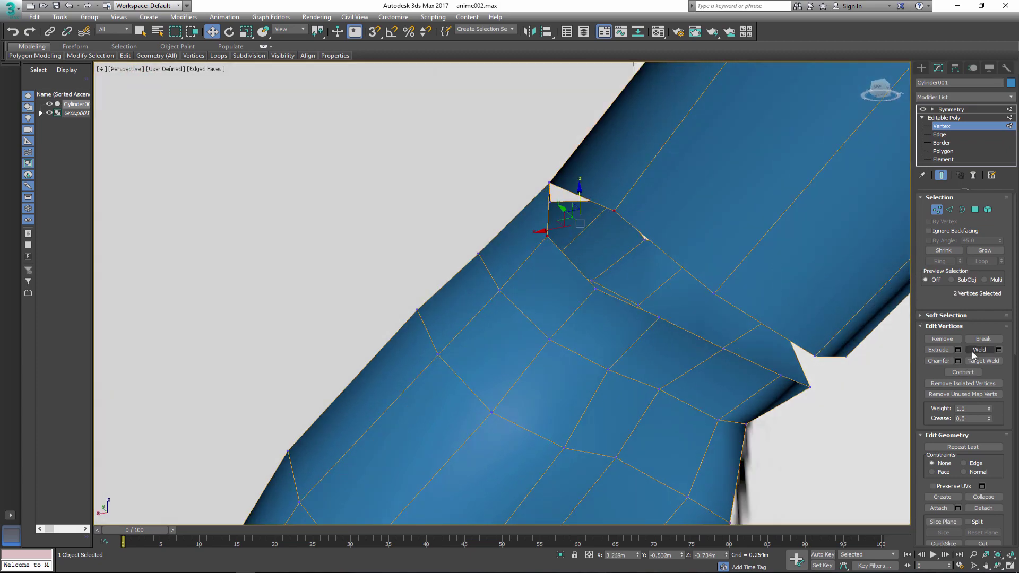
{"action": "left_click", "coordinate": [979, 350]}
{"action": "middle_click_drag", "start_coordinate": [796, 329], "coordinate": [683, 238], "text": "alt"}
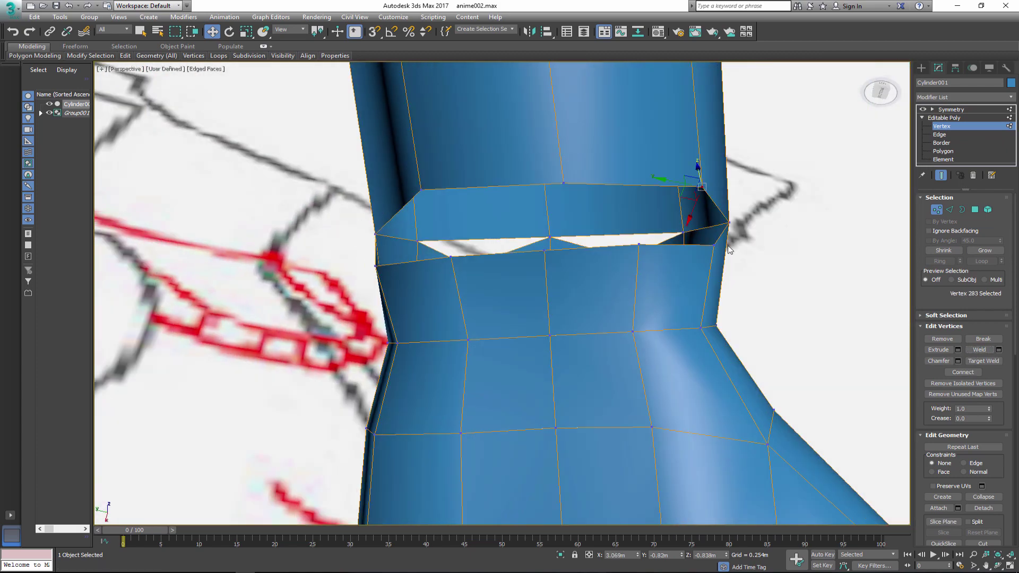
{"action": "left_click", "coordinate": [979, 349]}
{"action": "middle_click_drag", "start_coordinate": [785, 339], "coordinate": [724, 380], "text": "alt"}
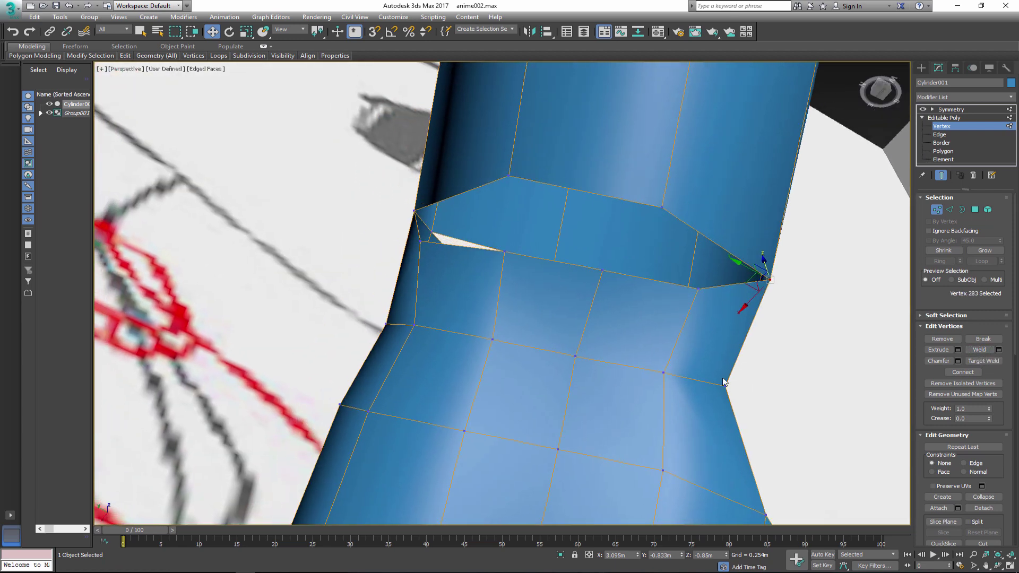
Close the remaining gap on the inner side of the wrist by welding and target-welding the hand's vertices to the forearm's.
{"action": "left_click", "coordinate": [662, 207]}
{"action": "left_click", "coordinate": [978, 350]}
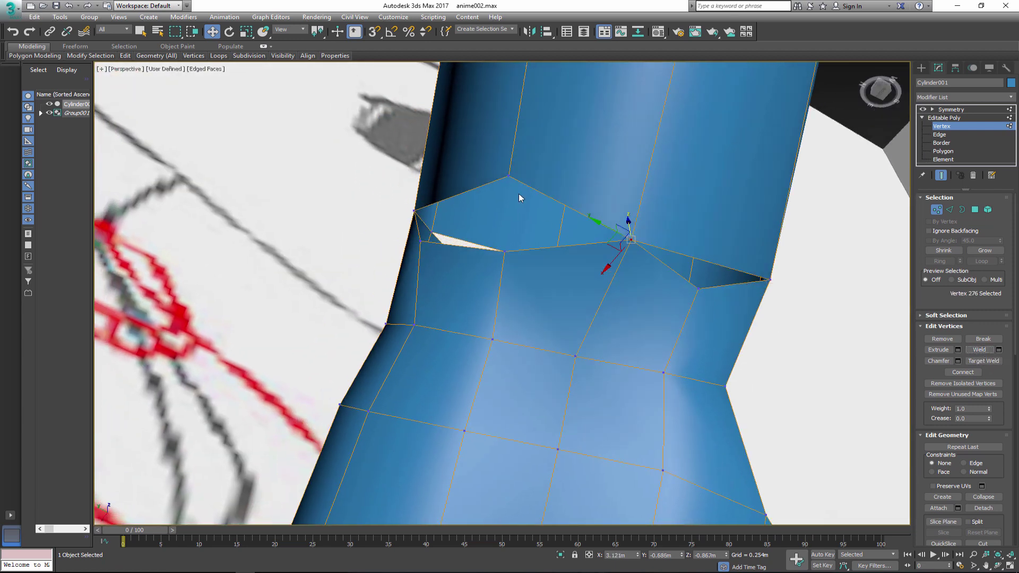
{"action": "left_click", "coordinate": [972, 353]}
{"action": "middle_click_drag", "start_coordinate": [769, 340], "coordinate": [712, 280], "text": "alt"}
{"action": "key", "text": "ctrl+shift+w"}
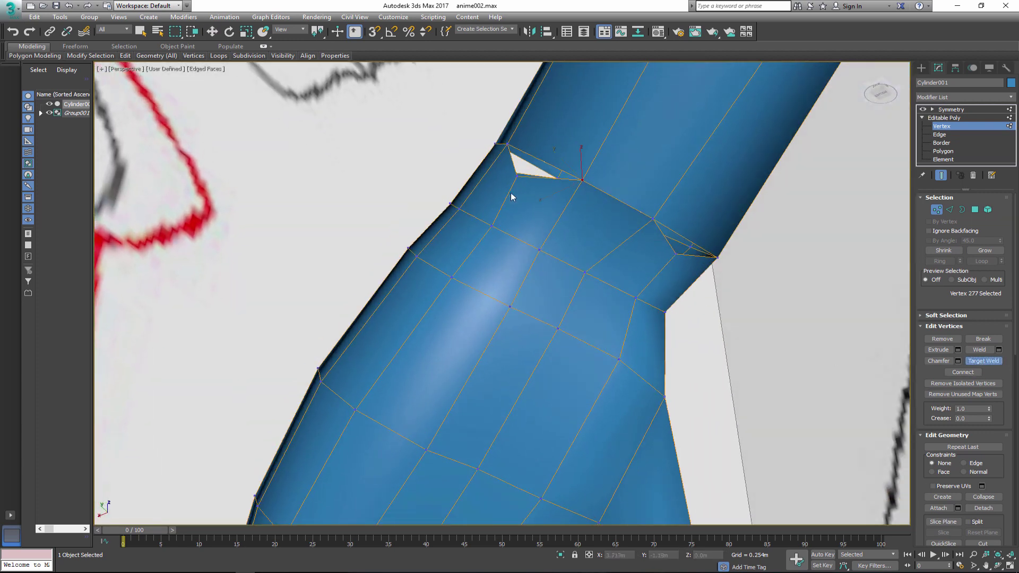
{"action": "left_click", "coordinate": [580, 180]}
{"action": "middle_click_drag", "start_coordinate": [580, 180], "coordinate": [680, 284], "text": "alt"}
{"action": "key", "text": "w"}
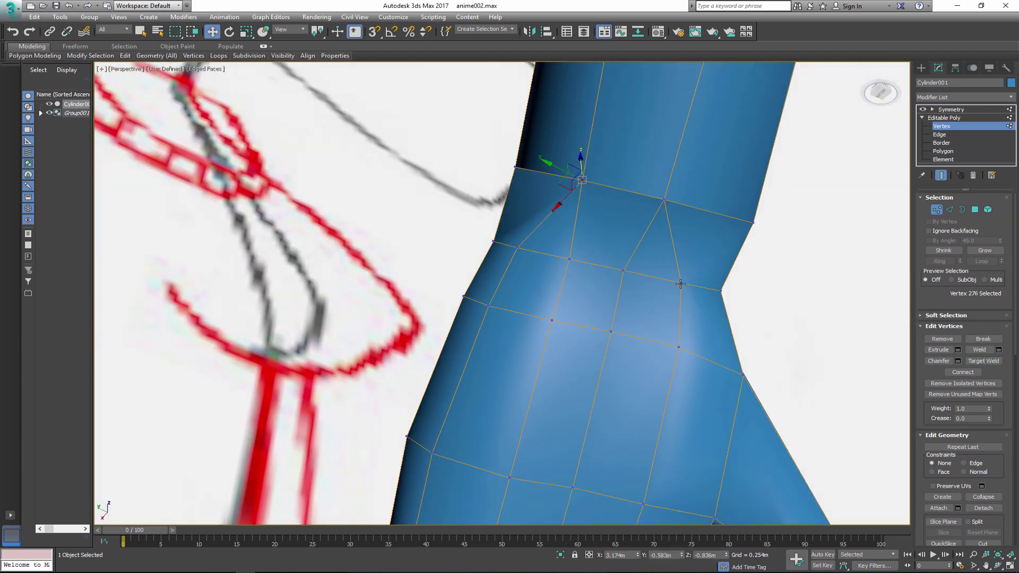
Weld the surplus vertex pairs on the hand's first edge loop at the inner side of the wrist.
{"action": "left_click", "coordinate": [978, 350]}
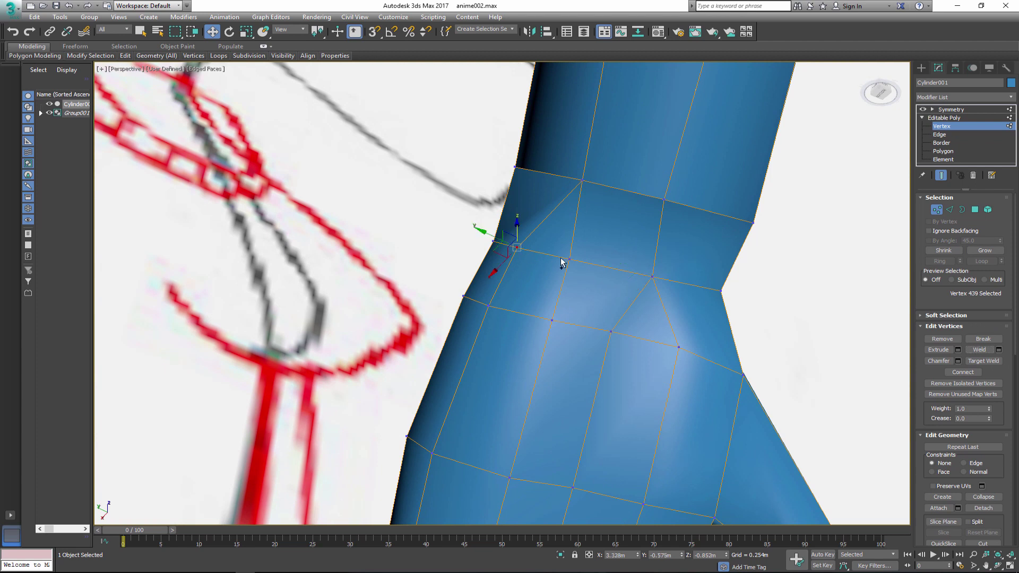
{"action": "left_click", "coordinate": [569, 259], "text": "ctrl"}
{"action": "left_click", "coordinate": [979, 350]}
Connect the two edges running down from the merged inner wrist vertices with a new cross edge.
{"action": "left_click", "coordinate": [949, 209]}
{"action": "left_click", "coordinate": [550, 297]}
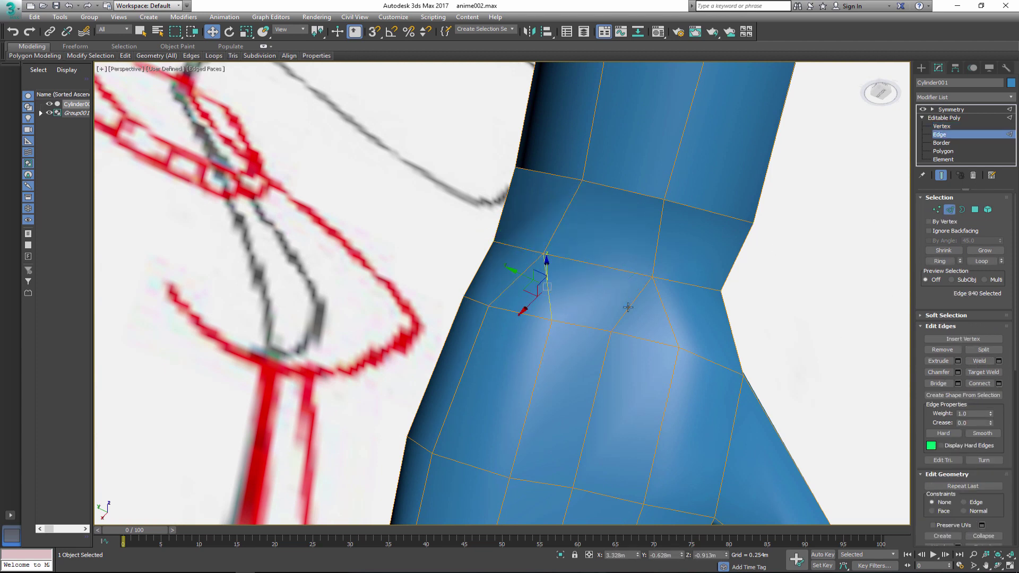
{"action": "right_click", "coordinate": [560, 319]}
{"action": "left_click", "coordinate": [548, 287]}
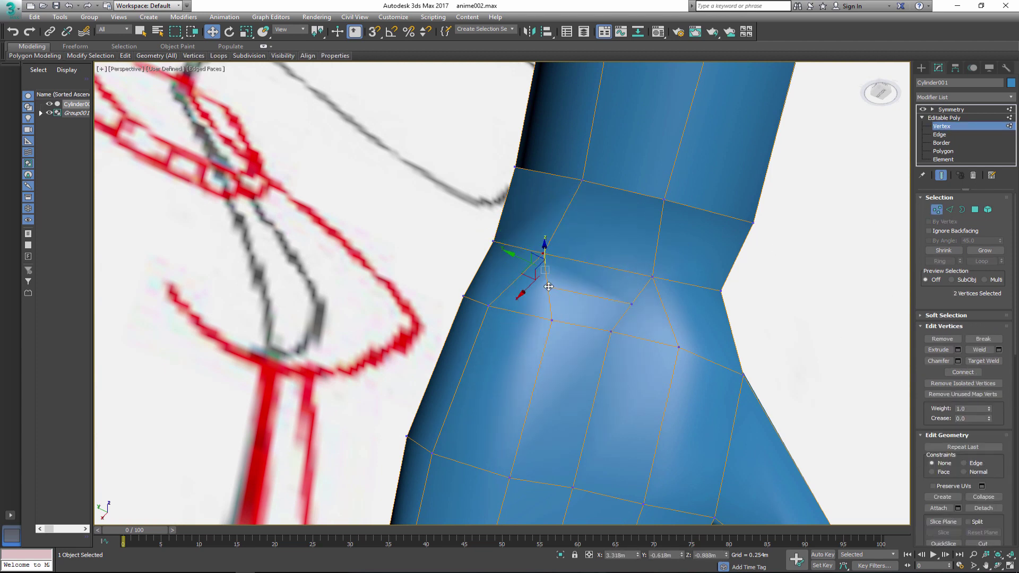
{"action": "left_click", "coordinate": [544, 256]}
{"action": "middle_click_drag", "start_coordinate": [546, 287], "coordinate": [669, 325], "text": "alt"}
Target-weld the surplus vertices on the outer side of the wrist into their neighbours in the seam and the loop below it.
{"action": "left_click", "coordinate": [983, 361]}
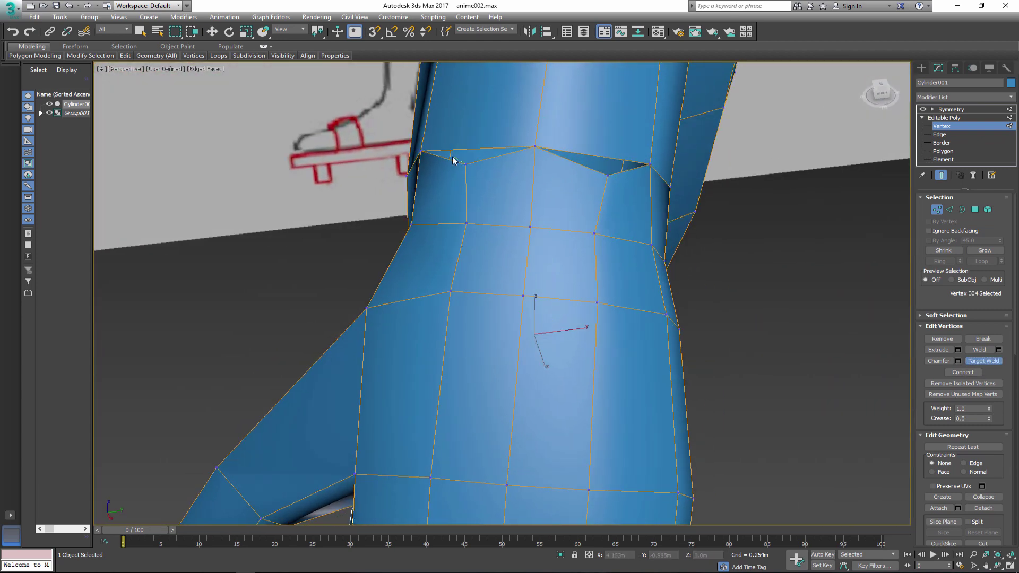
{"action": "left_click", "coordinate": [420, 152]}
{"action": "left_click", "coordinate": [608, 175]}
{"action": "left_click", "coordinate": [648, 165]}
{"action": "middle_click_drag", "start_coordinate": [593, 244], "coordinate": [589, 240], "text": "alt"}
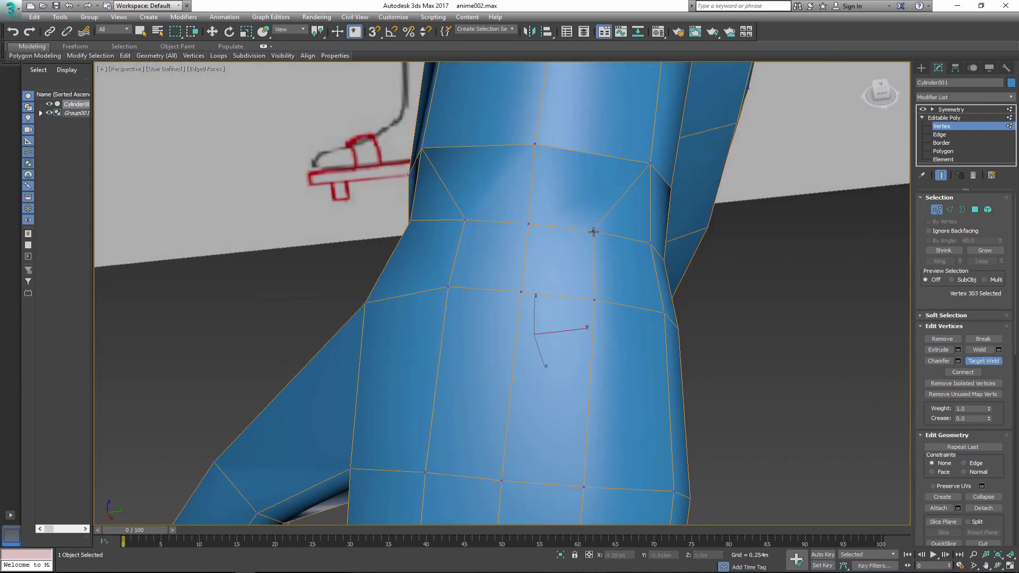
{"action": "left_click", "coordinate": [594, 233]}
{"action": "left_click", "coordinate": [651, 246]}
{"action": "left_click", "coordinate": [410, 220]}
{"action": "key", "text": "w"}
Connect the three edges below the outer wrist's merged vertices with one segment.
{"action": "key", "text": "2"}
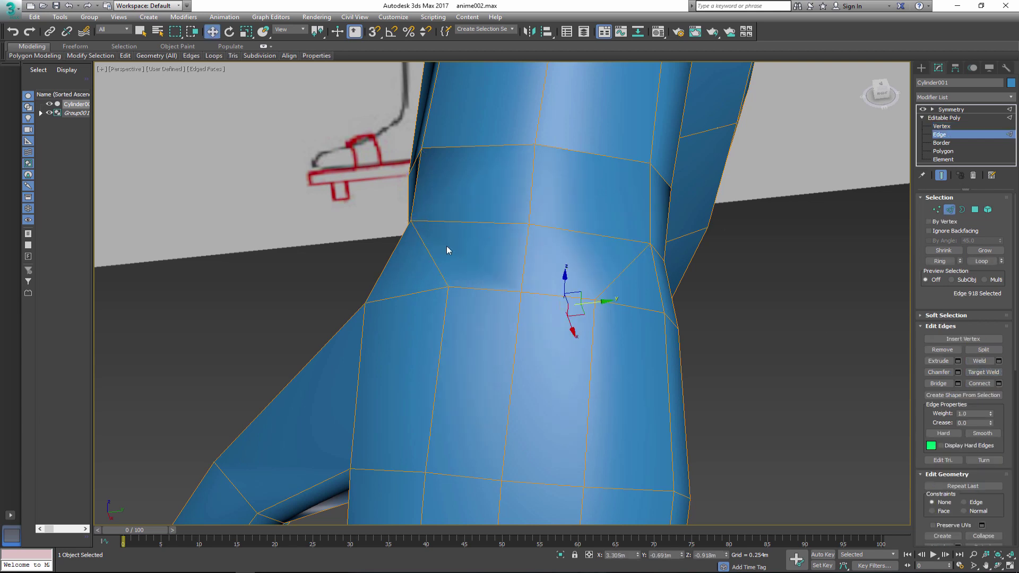
{"action": "left_click", "coordinate": [623, 270], "text": "ctrl"}
{"action": "left_click", "coordinate": [998, 383]}
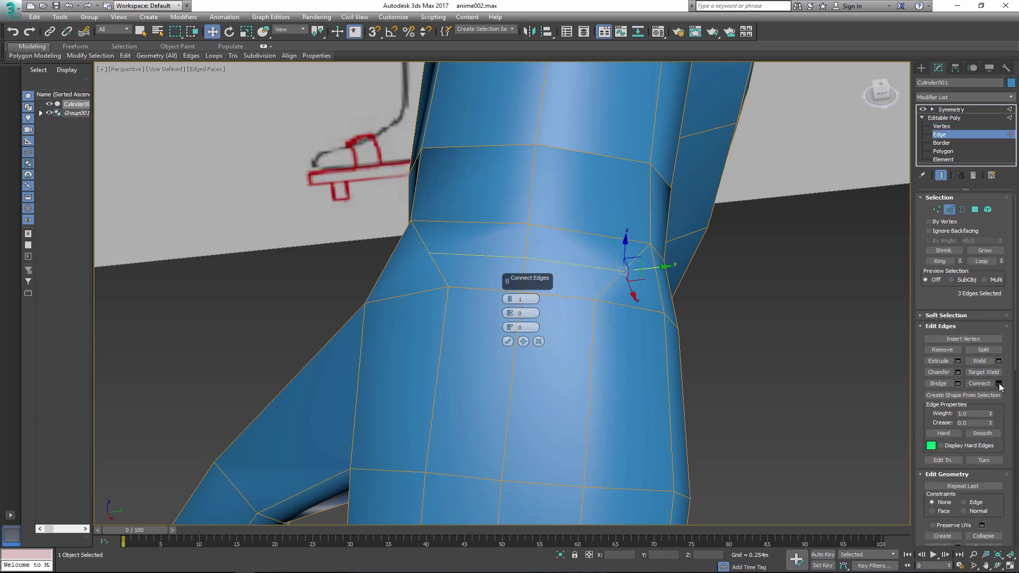
{"action": "left_click", "coordinate": [511, 343]}
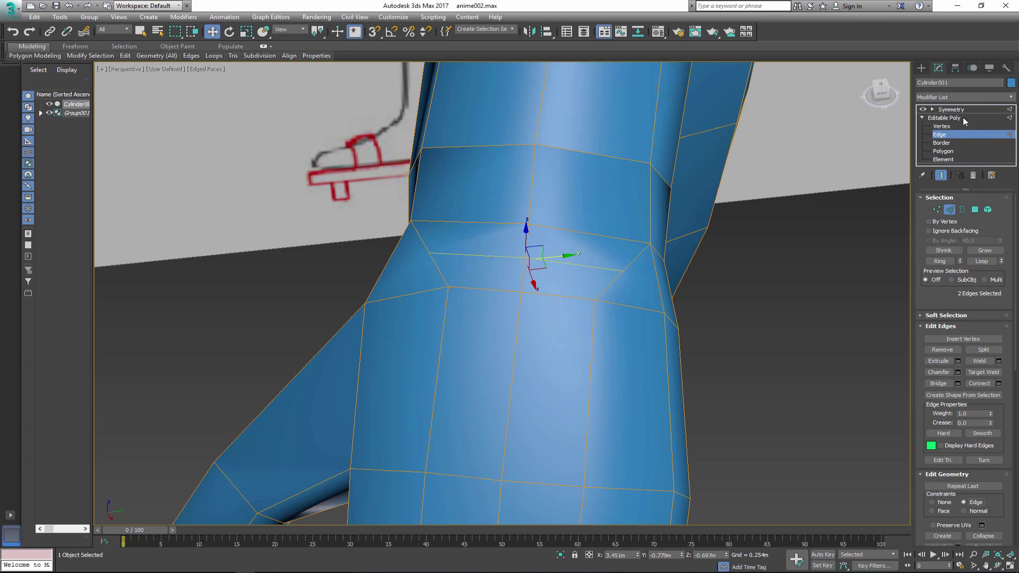
Slide the new edges' end vertices to even out the wrist, and fit the wrist and forearm loops to the reference in front view.
{"action": "left_click", "coordinate": [949, 125]}
{"action": "left_click_drag", "start_coordinate": [430, 254], "coordinate": [464, 255]}
{"action": "left_click_drag", "start_coordinate": [623, 270], "coordinate": [619, 267]}
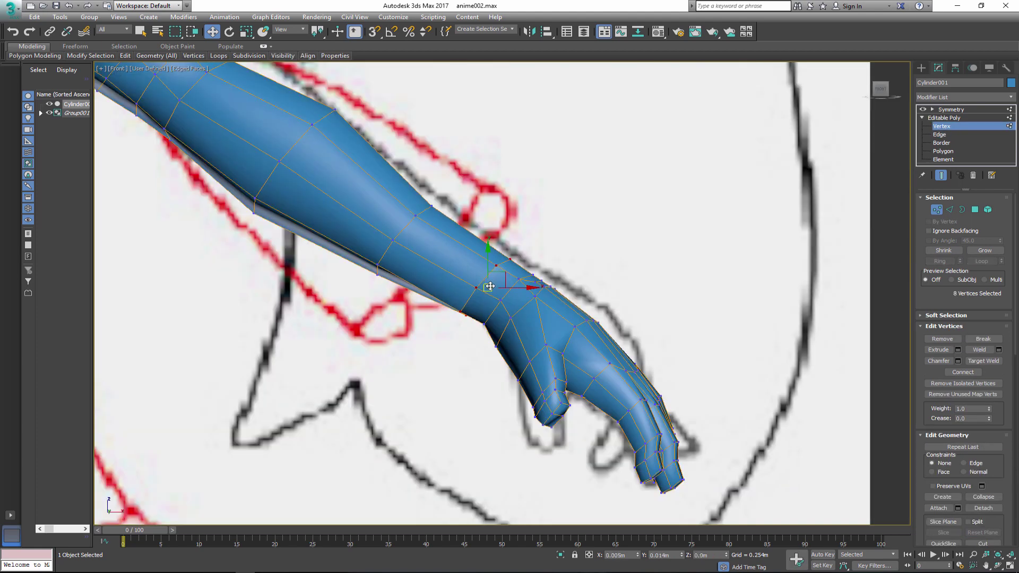
{"action": "scroll", "coordinate": [485, 289], "scroll_direction": "up", "scroll_amount": 2}
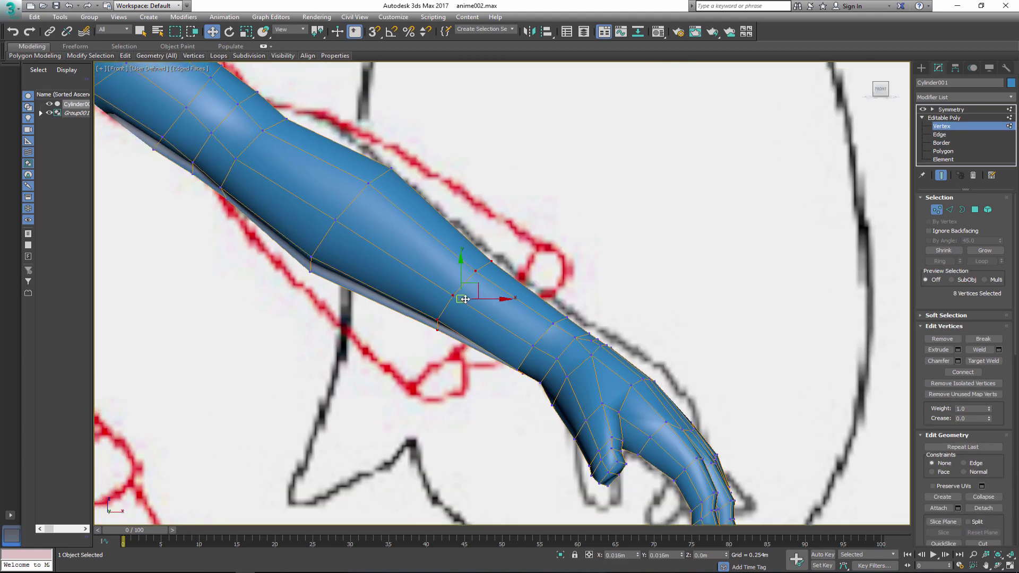
{"action": "scroll", "coordinate": [654, 318], "scroll_direction": "down", "scroll_amount": 2}
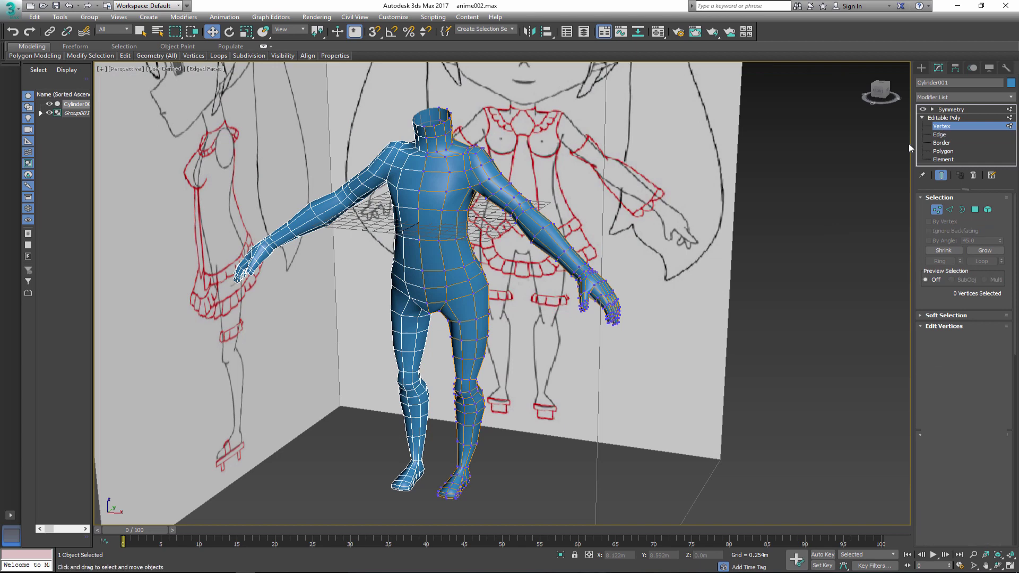
Select all of the body's polygons, bring up their smoothing group settings, and deselect the body.
{"action": "left_click", "coordinate": [950, 109]}
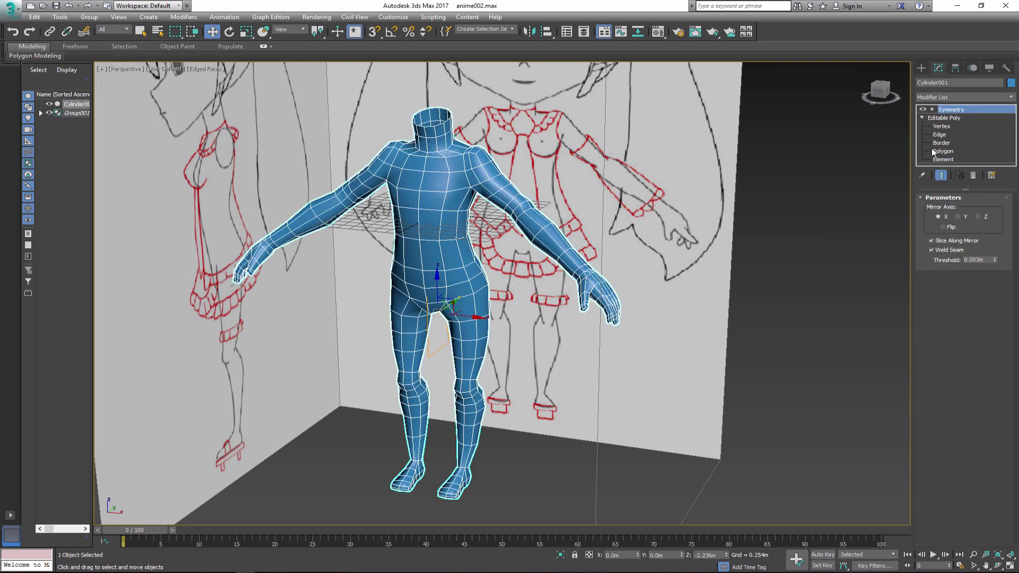
{"action": "left_click", "coordinate": [935, 152]}
{"action": "left_click_drag", "start_coordinate": [318, 469], "coordinate": [319, 469]}
{"action": "scroll", "coordinate": [955, 319], "scroll_direction": "down", "scroll_amount": 5}
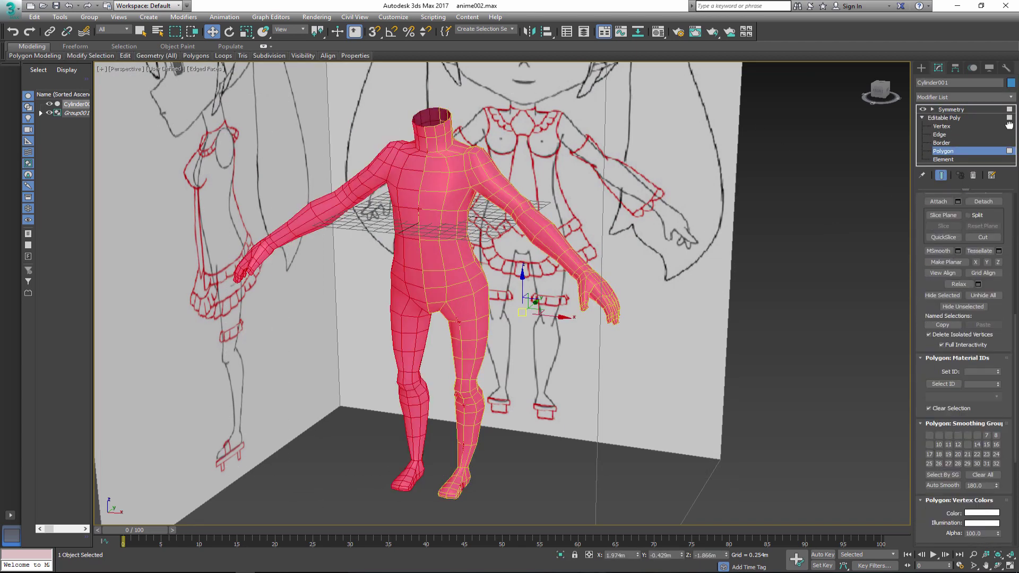
{"action": "left_click", "coordinate": [707, 321]}
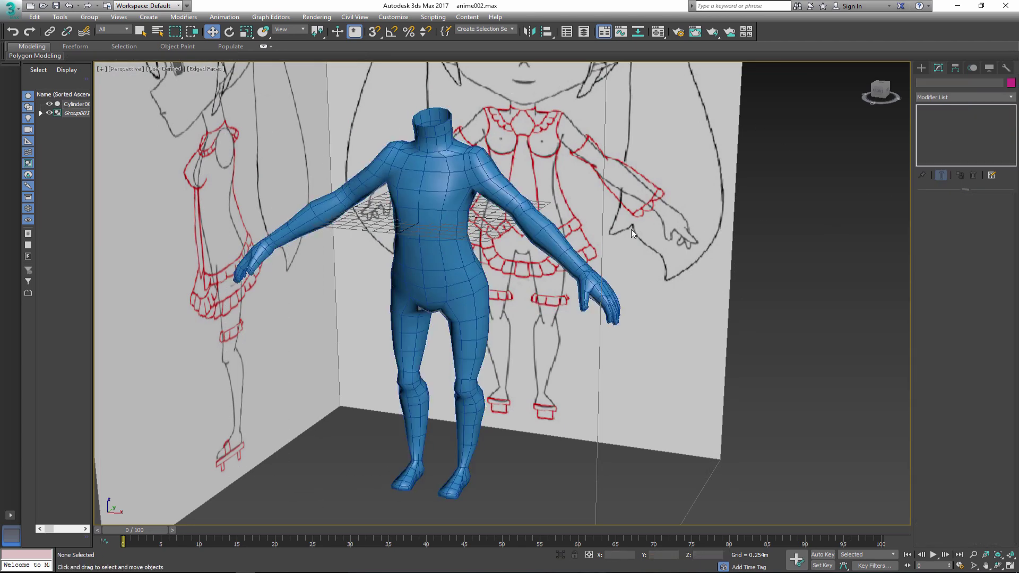
Hide the body and create a box about 2.74 m long, 2.60 m wide and 3.05 m high for the head.
{"action": "right_click", "coordinate": [501, 320]}
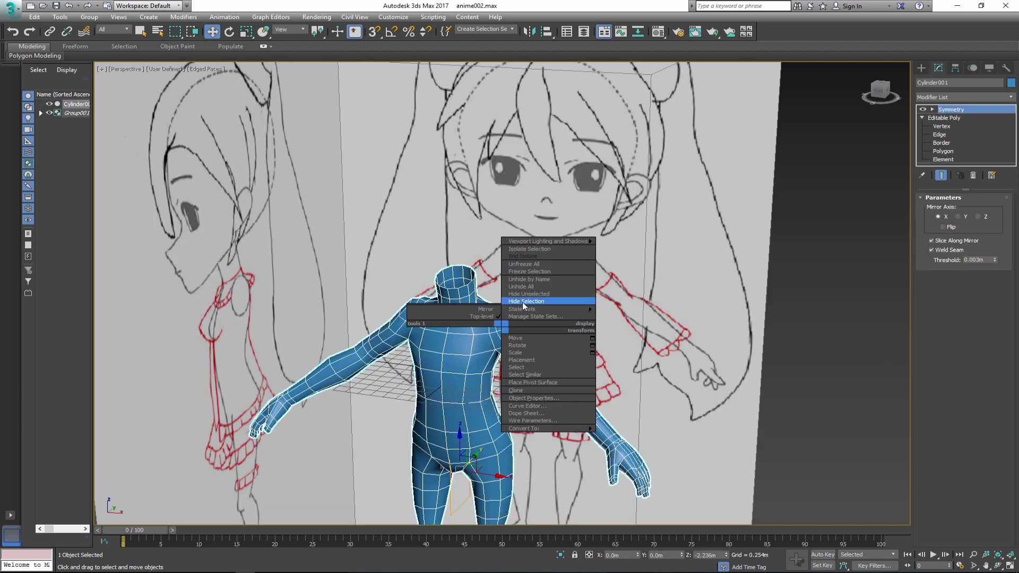
{"action": "left_click", "coordinate": [523, 301]}
{"action": "left_click", "coordinate": [921, 68]}
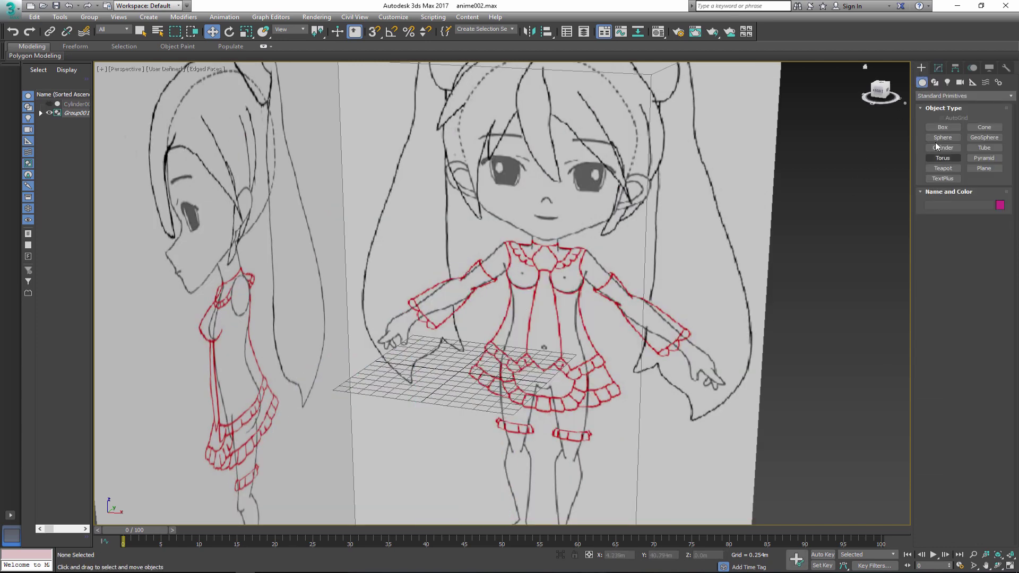
{"action": "left_click", "coordinate": [942, 127]}
{"action": "left_click_drag", "start_coordinate": [427, 347], "coordinate": [501, 407]}
{"action": "left_click", "coordinate": [569, 263]}
{"action": "right_click", "coordinate": [569, 264]}
Color the box purple and set its length, width and height segments to 2 each.
{"action": "left_click", "coordinate": [1000, 205]}
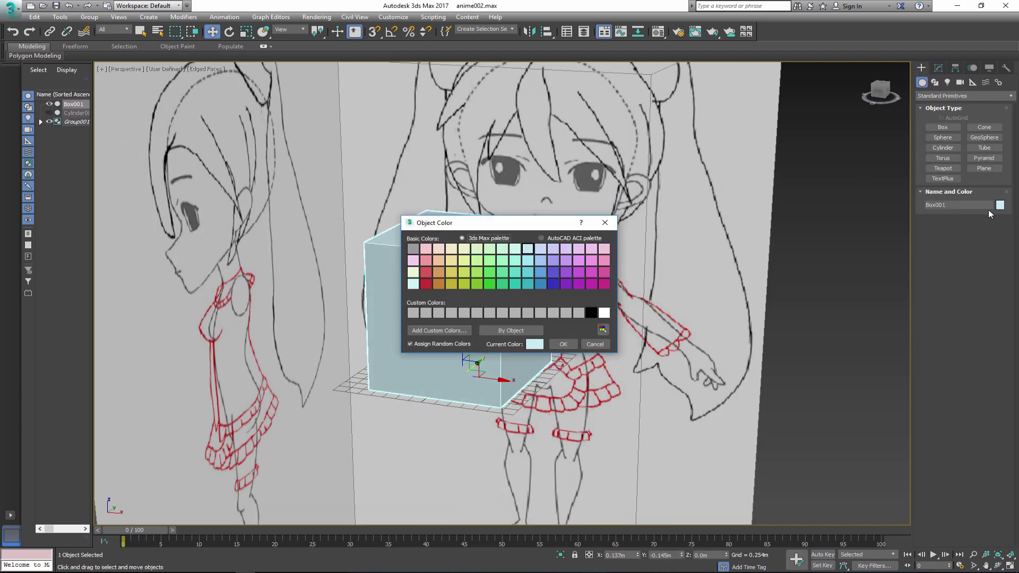
{"action": "left_click", "coordinate": [563, 344]}
{"action": "left_click", "coordinate": [938, 67]}
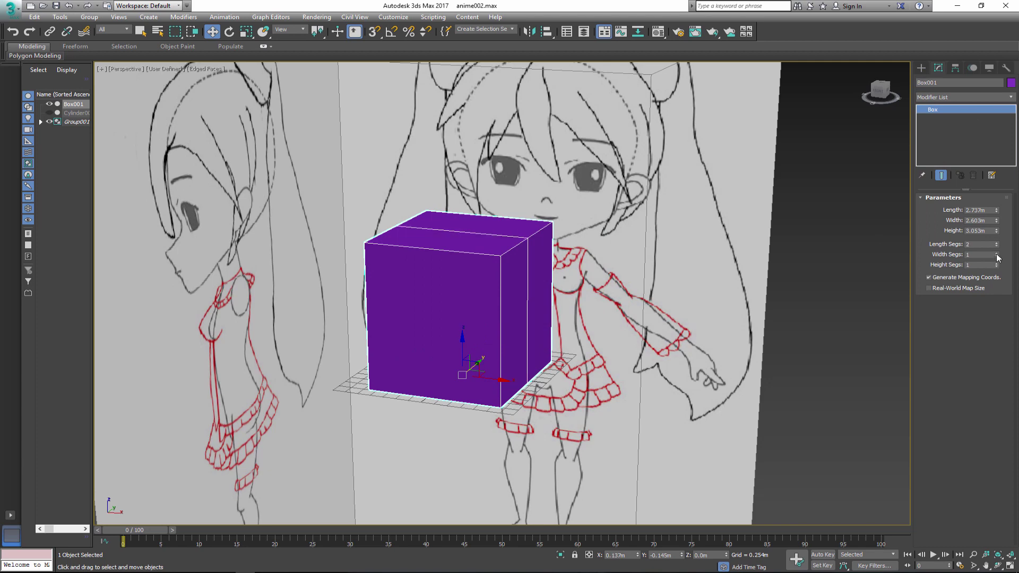
Make the box see-through and position and scale it over the head drawing in the front and side views.
{"action": "key", "text": "f"}
{"action": "key", "text": "alt+x"}
{"action": "key", "text": "r"}
{"action": "left_click_drag", "start_coordinate": [480, 422], "coordinate": [518, 393]}
{"action": "key", "text": "v"}
{"action": "key", "text": "r"}
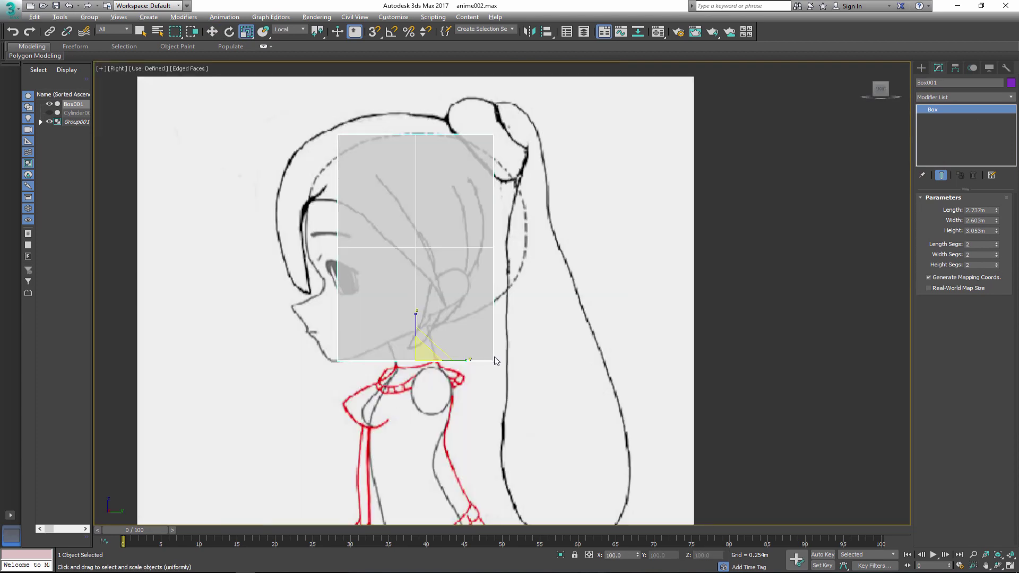
{"action": "left_click_drag", "start_coordinate": [462, 358], "coordinate": [485, 357]}
{"action": "key", "text": "p"}
{"action": "key", "text": "alt+x"}
{"action": "key", "text": "w"}
Apply a Spherify modifier to the head box and convert it to an Editable Poly.
{"action": "left_click", "coordinate": [963, 97]}
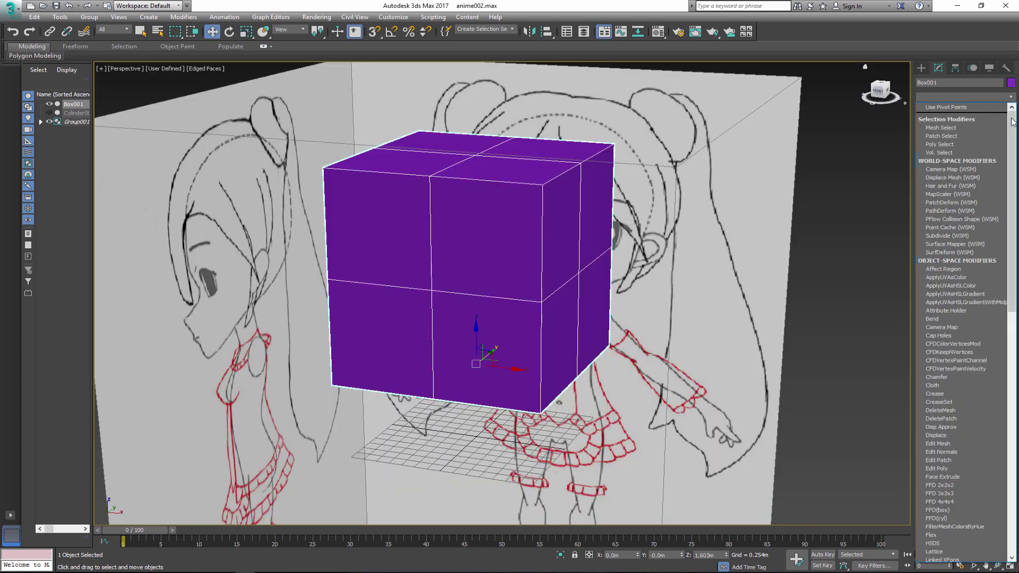
{"action": "scroll", "coordinate": [1012, 132], "scroll_direction": "down", "scroll_amount": 2}
{"action": "scroll", "coordinate": [952, 349], "scroll_direction": "down", "scroll_amount": 5}
{"action": "left_click", "coordinate": [952, 348]}
{"action": "key", "text": "f"}
{"action": "key", "text": "alt+x"}
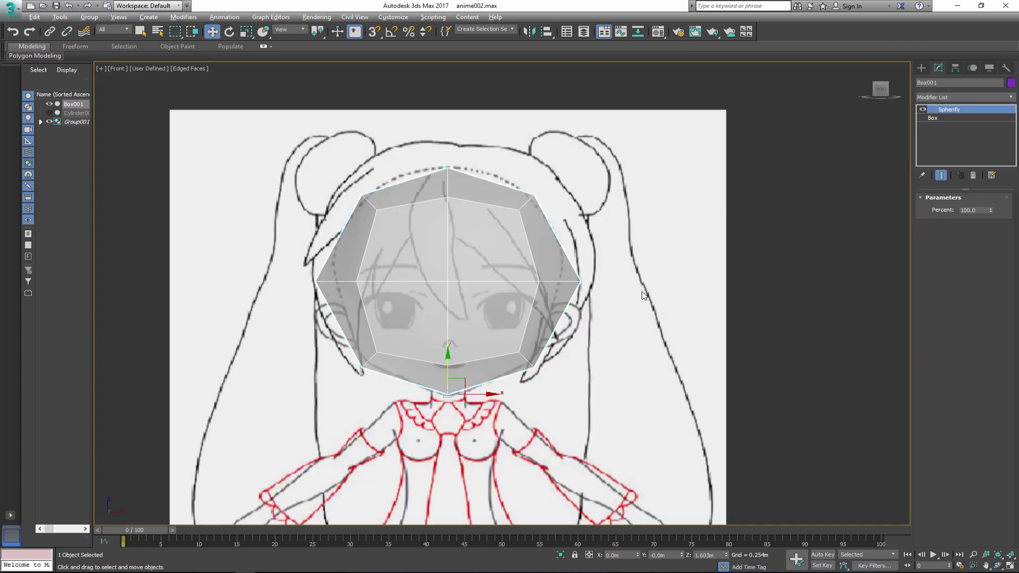
{"action": "right_click", "coordinate": [543, 292]}
{"action": "mouse_move", "coordinate": [563, 387]}
{"action": "left_click", "coordinate": [669, 391]}
Pull the head mesh's outermost side vertices inward to the reference head's width in the front view.
{"action": "key", "text": "1"}
{"action": "left_click", "coordinate": [537, 281]}
{"action": "left_click_drag", "start_coordinate": [580, 282], "coordinate": [606, 284]}
Delete one half of the head's polygons and mirror the remaining half with a Symmetry modifier.
{"action": "key", "text": "4"}
{"action": "left_click_drag", "start_coordinate": [308, 159], "coordinate": [445, 400]}
{"action": "key", "text": "Delete"}
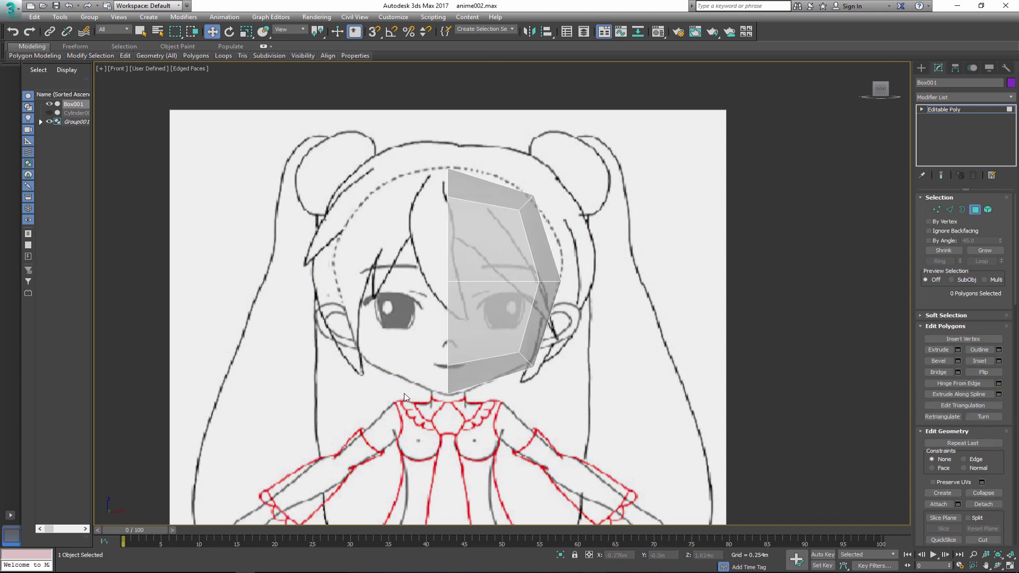
{"action": "left_click", "coordinate": [1010, 98]}
{"action": "scroll", "coordinate": [974, 371], "scroll_direction": "down", "scroll_amount": 6}
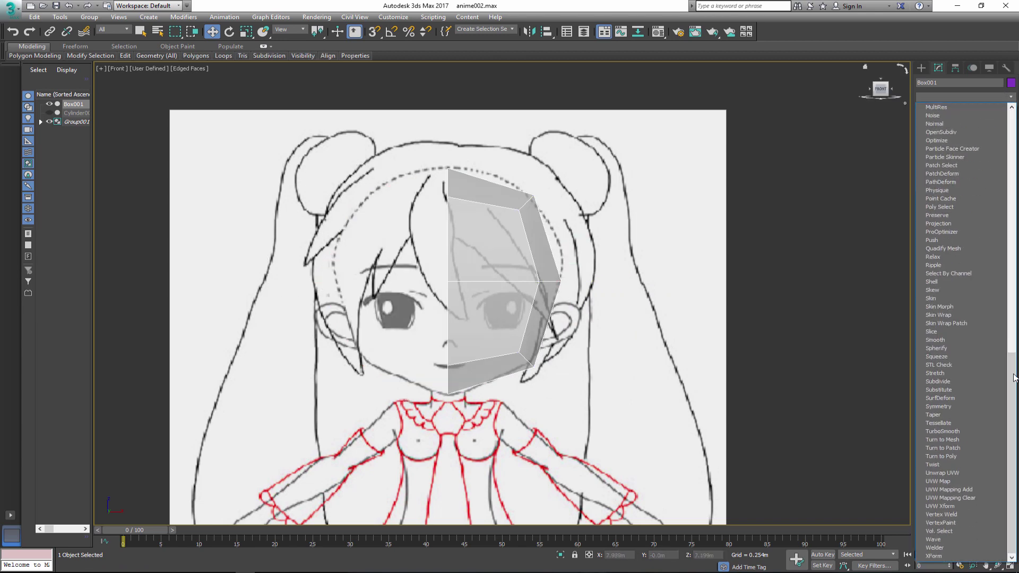
{"action": "left_click", "coordinate": [974, 406]}
{"action": "left_click", "coordinate": [944, 118]}
Move the head mesh's front vertices at the forehead, face and chin onto the reference face outline in the side view.
{"action": "key", "text": "1"}
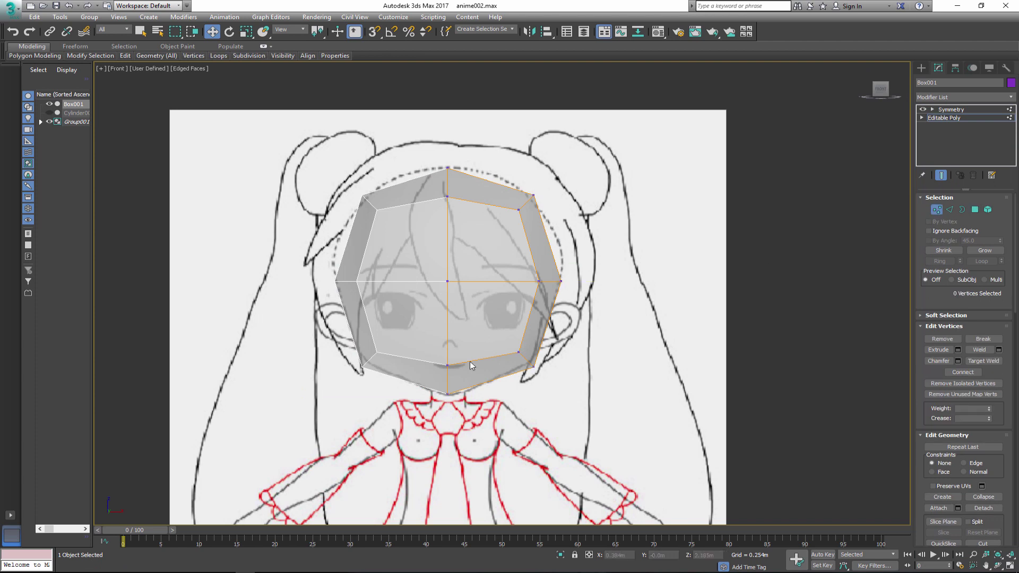
{"action": "left_click", "coordinate": [448, 365]}
{"action": "left_click_drag", "start_coordinate": [449, 343], "coordinate": [449, 354]}
{"action": "key", "text": "v"}
{"action": "key", "text": "r"}
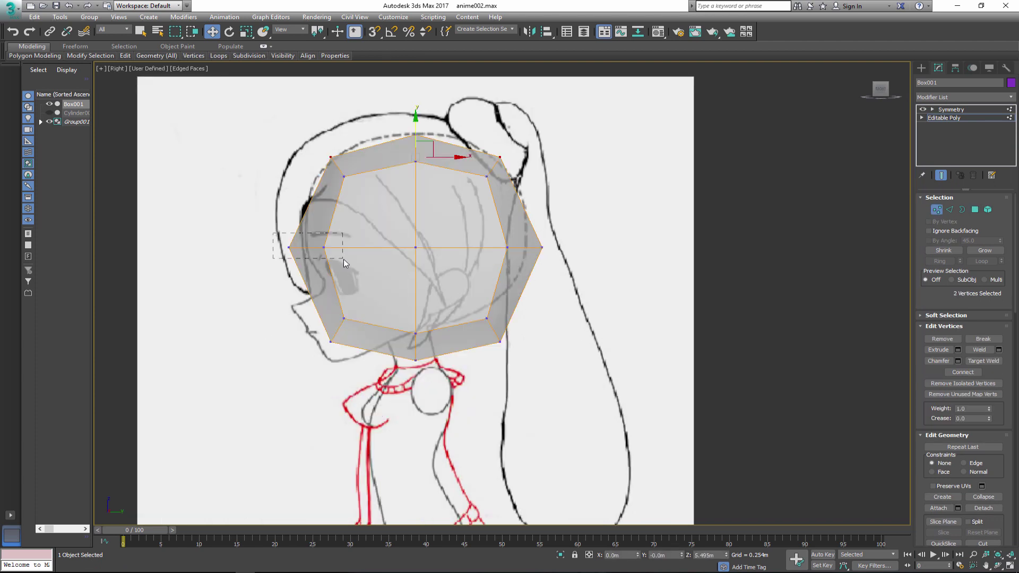
{"action": "left_click", "coordinate": [306, 247]}
{"action": "left_click_drag", "start_coordinate": [357, 196], "coordinate": [349, 183]}
{"action": "left_click_drag", "start_coordinate": [338, 166], "coordinate": [336, 172]}
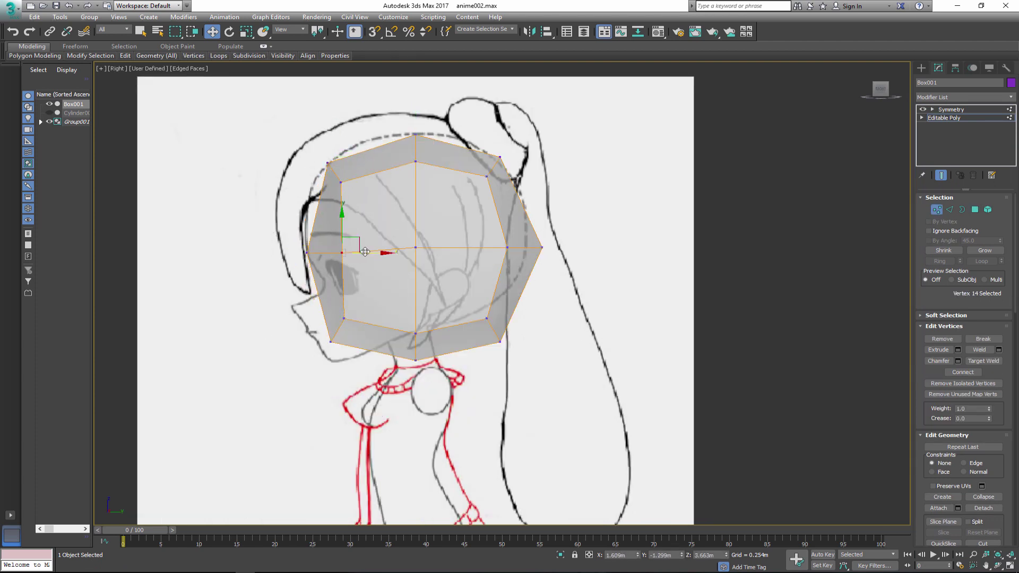
{"action": "left_click_drag", "start_coordinate": [365, 251], "coordinate": [349, 251]}
{"action": "left_click", "coordinate": [344, 319]}
{"action": "left_click_drag", "start_coordinate": [344, 318], "coordinate": [341, 333]}
Raise and pull in the vertices at the back of the head to follow the reference skull in the side view.
{"action": "left_click", "coordinate": [539, 248]}
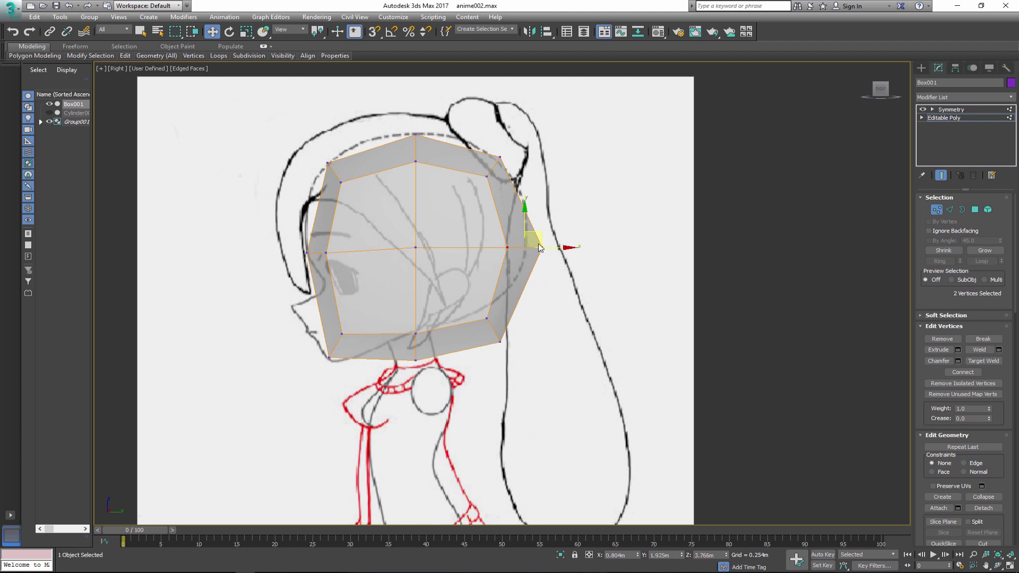
{"action": "left_click_drag", "start_coordinate": [539, 247], "coordinate": [531, 227]}
{"action": "left_click", "coordinate": [415, 247]}
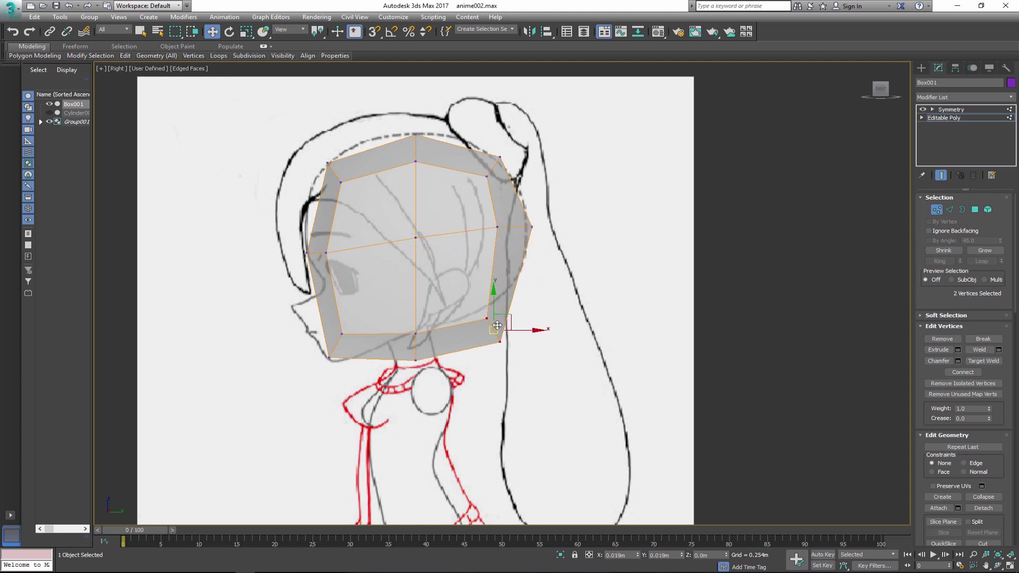
{"action": "left_click_drag", "start_coordinate": [497, 325], "coordinate": [499, 289]}
{"action": "left_click", "coordinate": [497, 227]}
{"action": "middle_click_drag", "start_coordinate": [508, 234], "coordinate": [530, 262]}
{"action": "key", "text": "alt+x"}
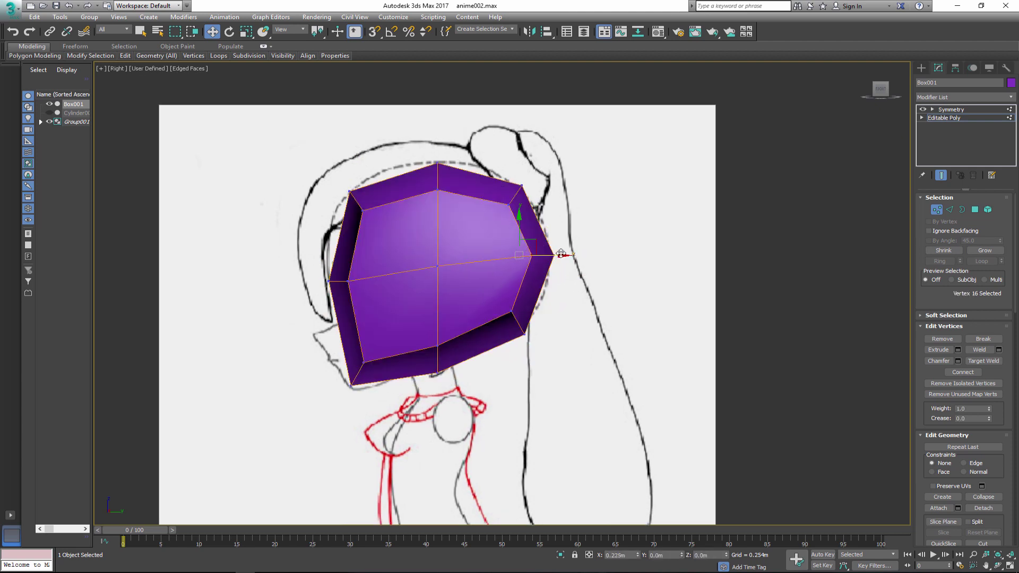
Connect the edges of the head's lower half with one horizontal loop and lower it below the eye-level loop.
{"action": "key", "text": "2"}
{"action": "left_click", "coordinate": [356, 317]}
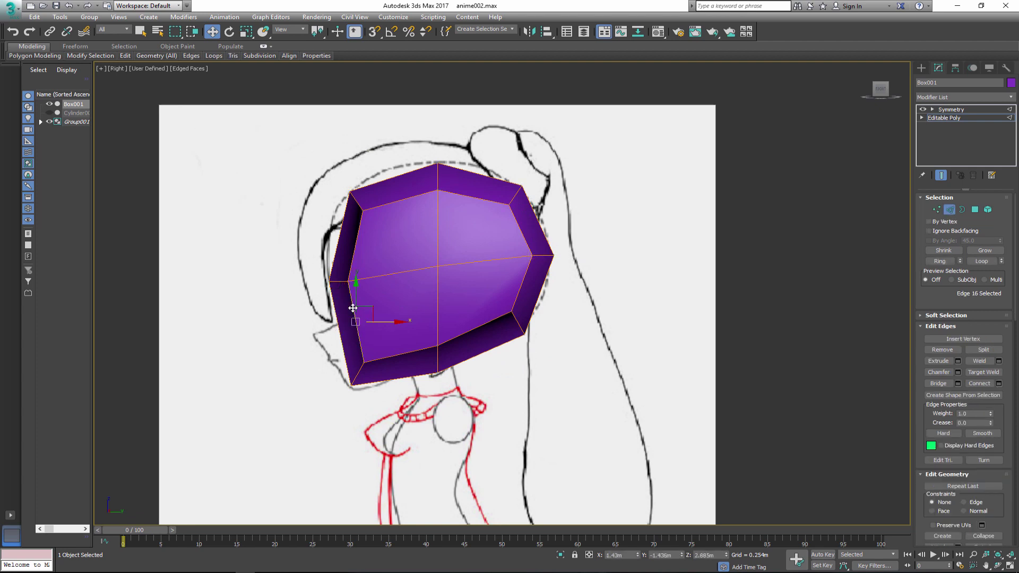
{"action": "double_click", "coordinate": [439, 298]}
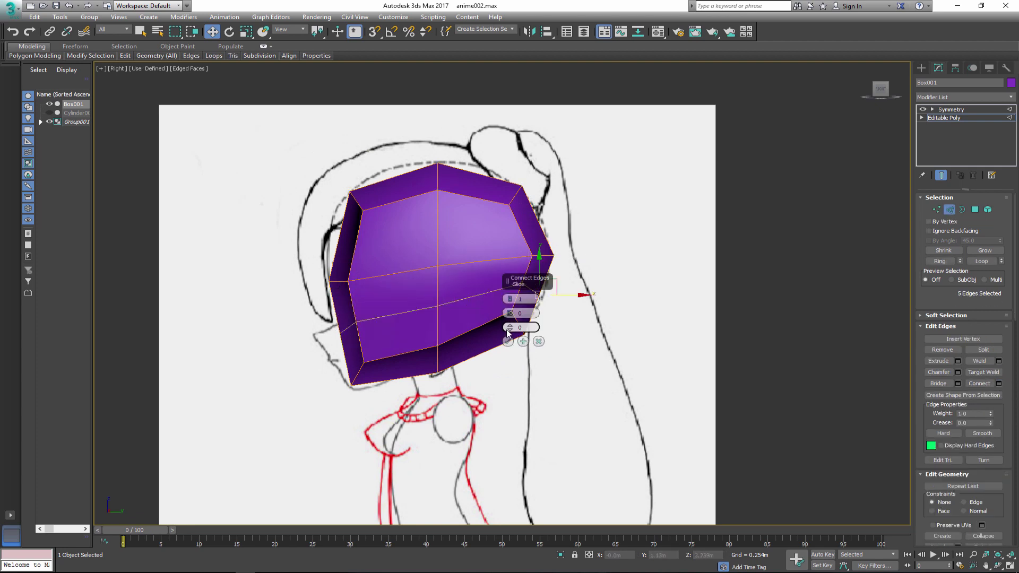
{"action": "left_click", "coordinate": [507, 341]}
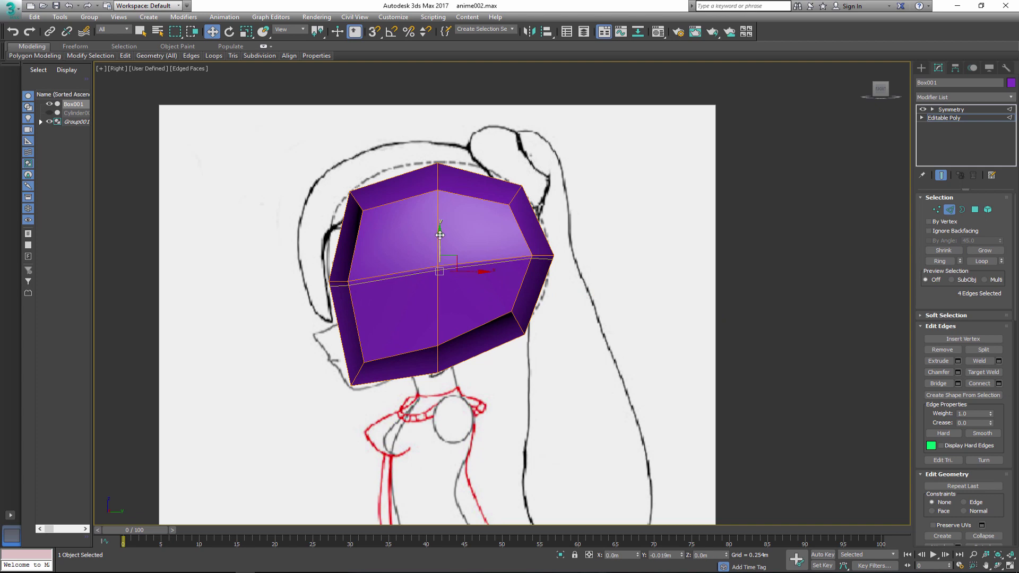
{"action": "left_click_drag", "start_coordinate": [440, 235], "coordinate": [441, 258]}
Make the head see-through and fit its lower back and underside vertices to the reference skull base and jaw in the side view.
{"action": "key", "text": "alt+x"}
{"action": "left_click", "coordinate": [936, 209]}
{"action": "left_click_drag", "start_coordinate": [316, 310], "coordinate": [358, 327]}
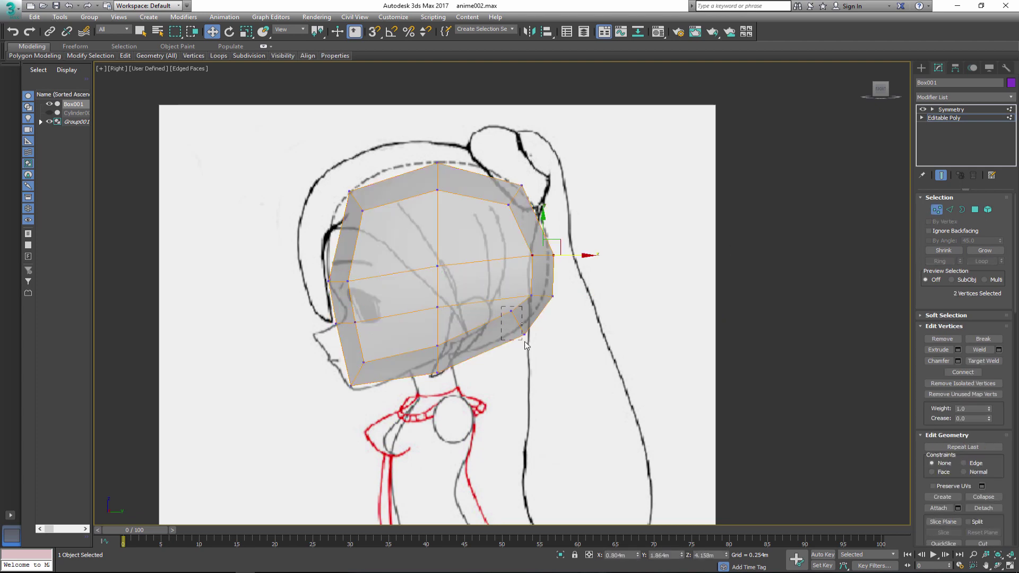
{"action": "left_click_drag", "start_coordinate": [525, 345], "coordinate": [523, 341]}
{"action": "left_click_drag", "start_coordinate": [518, 326], "coordinate": [474, 348]}
{"action": "left_click_drag", "start_coordinate": [525, 286], "coordinate": [516, 324]}
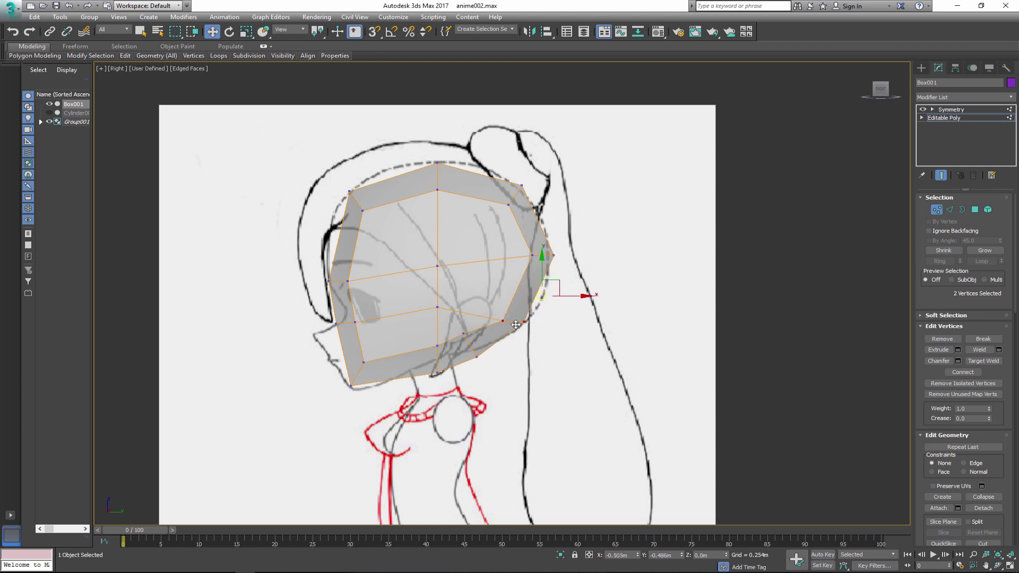
{"action": "mouse_move", "coordinate": [435, 360]}
{"action": "left_mouse_down"}
{"action": "mouse_move", "coordinate": [417, 361]}
{"action": "mouse_move", "coordinate": [419, 350]}
{"action": "left_mouse_up"}
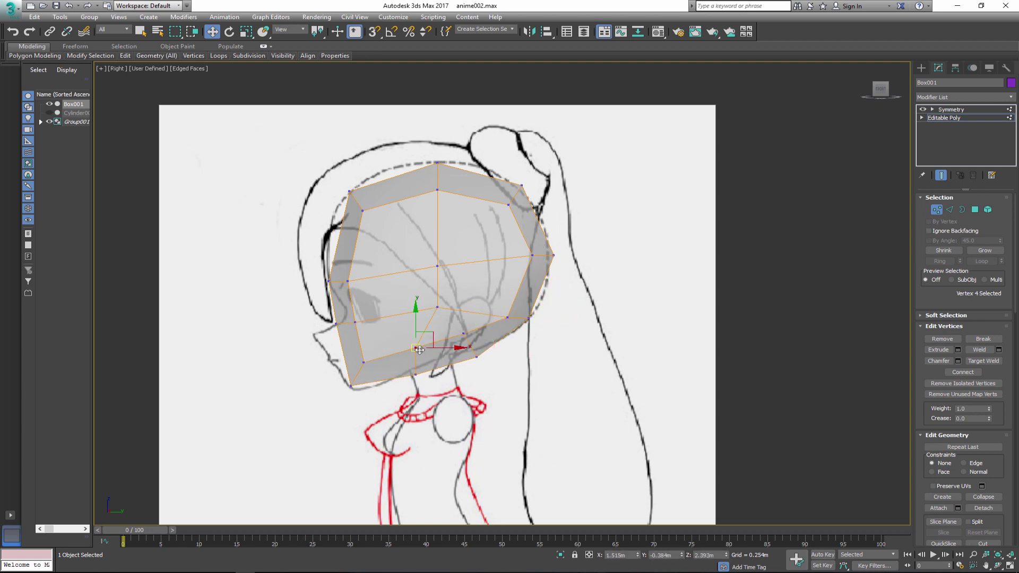
{"action": "left_click", "coordinate": [461, 331]}
{"action": "scroll", "coordinate": [461, 332], "scroll_direction": "up", "scroll_amount": 2}
{"action": "middle_click_drag", "start_coordinate": [461, 332], "coordinate": [473, 336]}
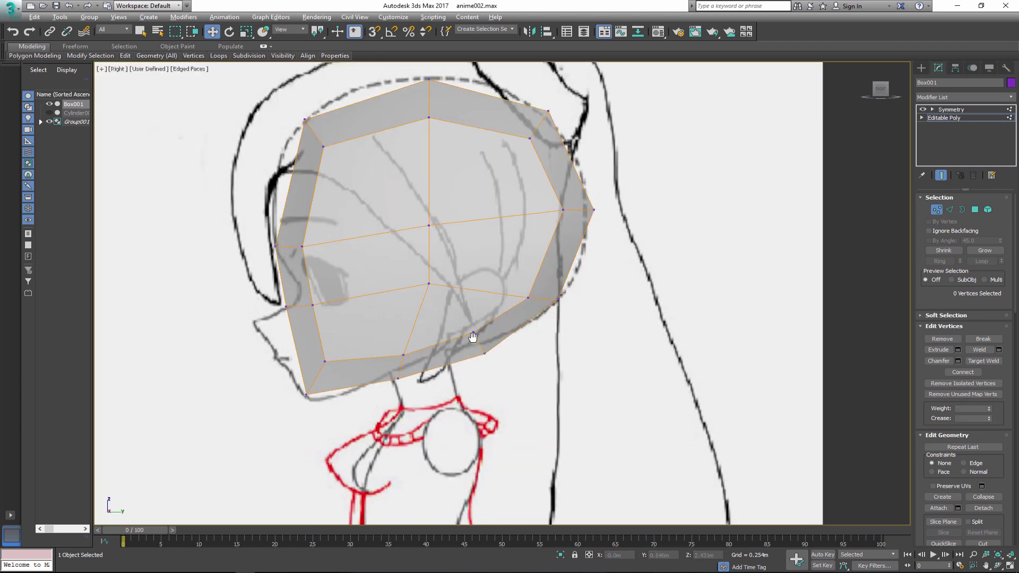
Cut new edges down the rear side of the head and across the jaw, and remove the redundant edge running to the jaw.
{"action": "key", "text": "alt+x"}
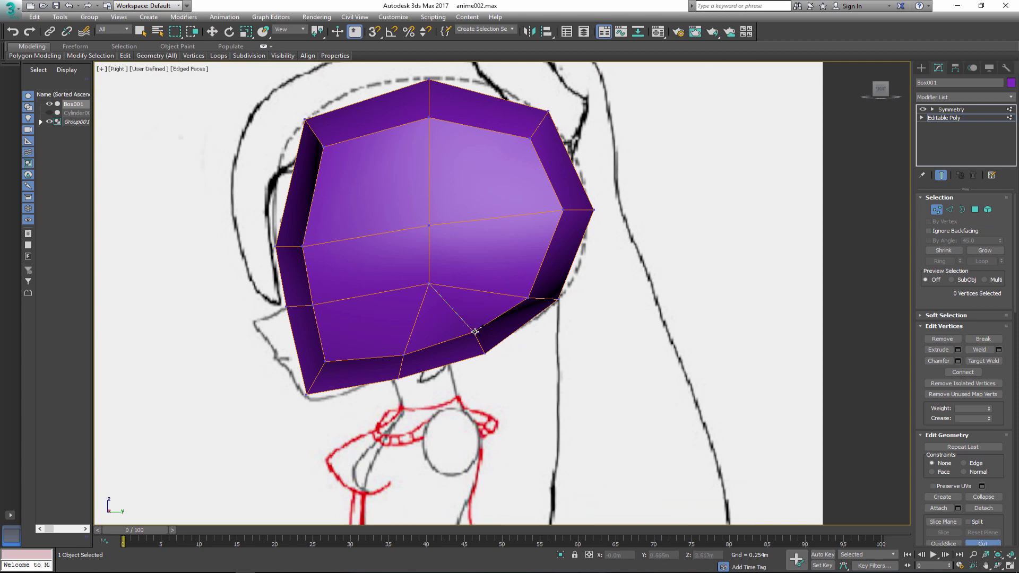
{"action": "left_click", "coordinate": [475, 292]}
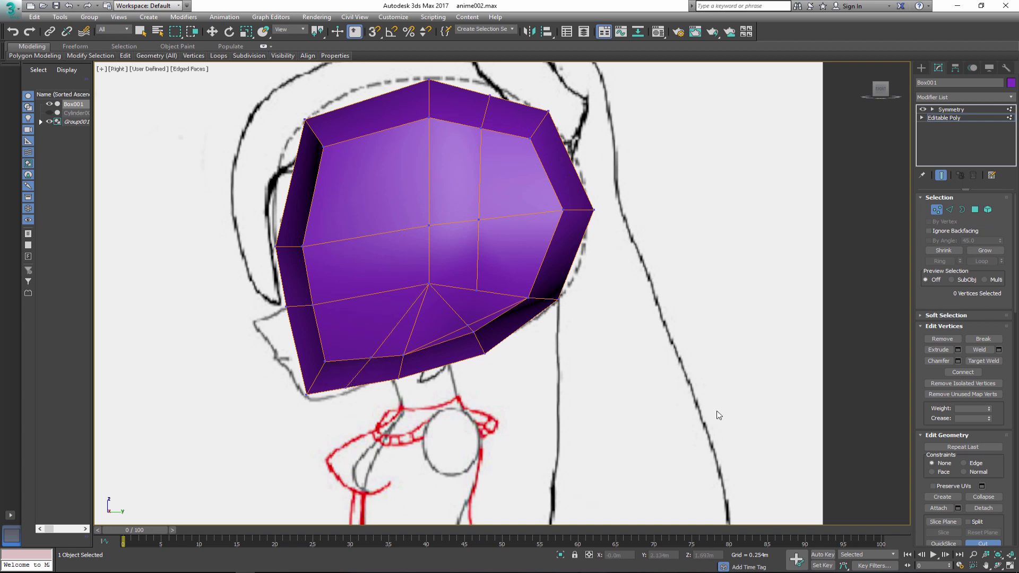
{"action": "key", "text": "2"}
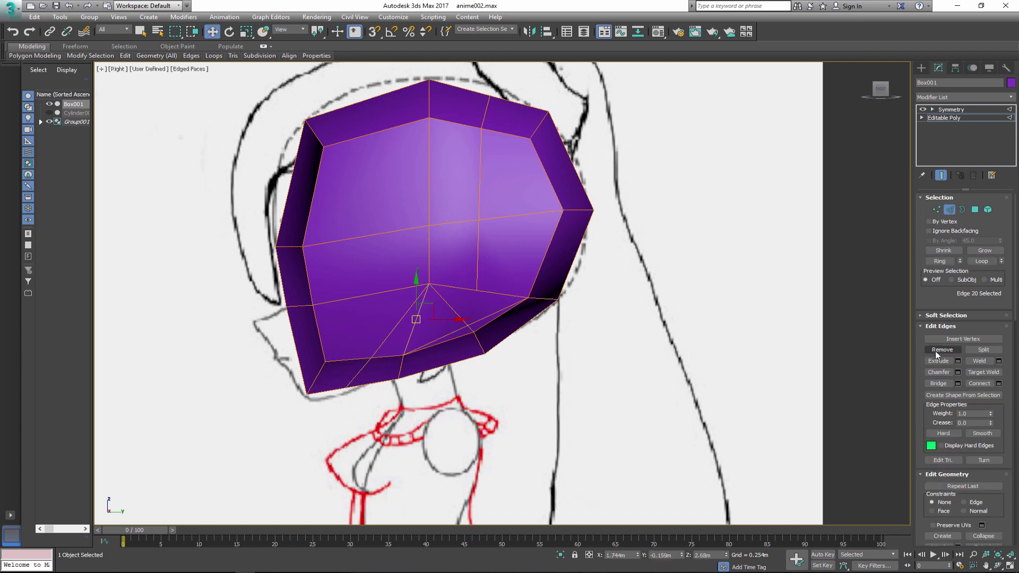
{"action": "left_click", "coordinate": [937, 354]}
Raise the lower end vertex of the new side cut and delete the three polygons on the underside behind the jaw.
{"action": "key", "text": "1"}
{"action": "left_click", "coordinate": [480, 328]}
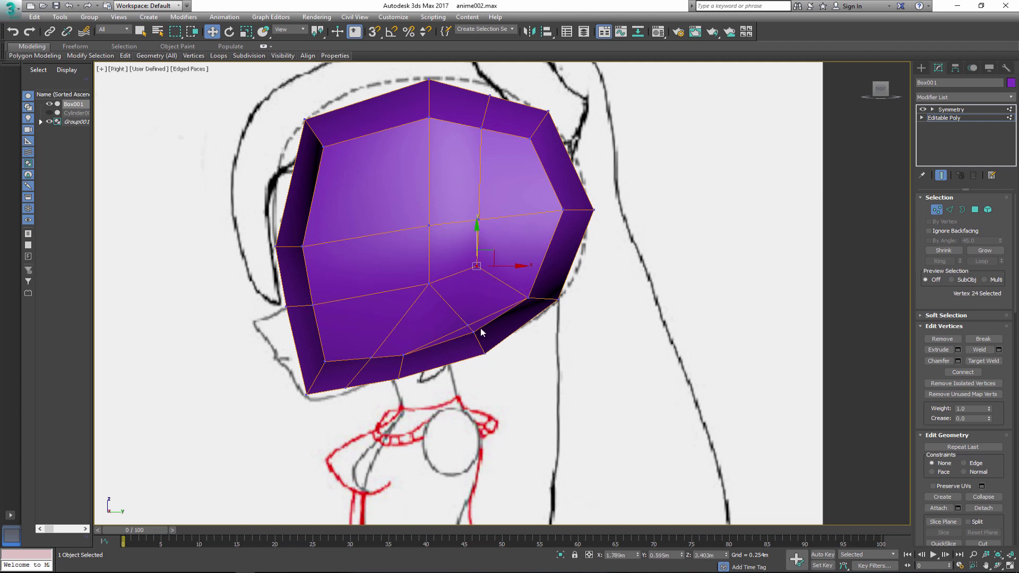
{"action": "key", "text": "4"}
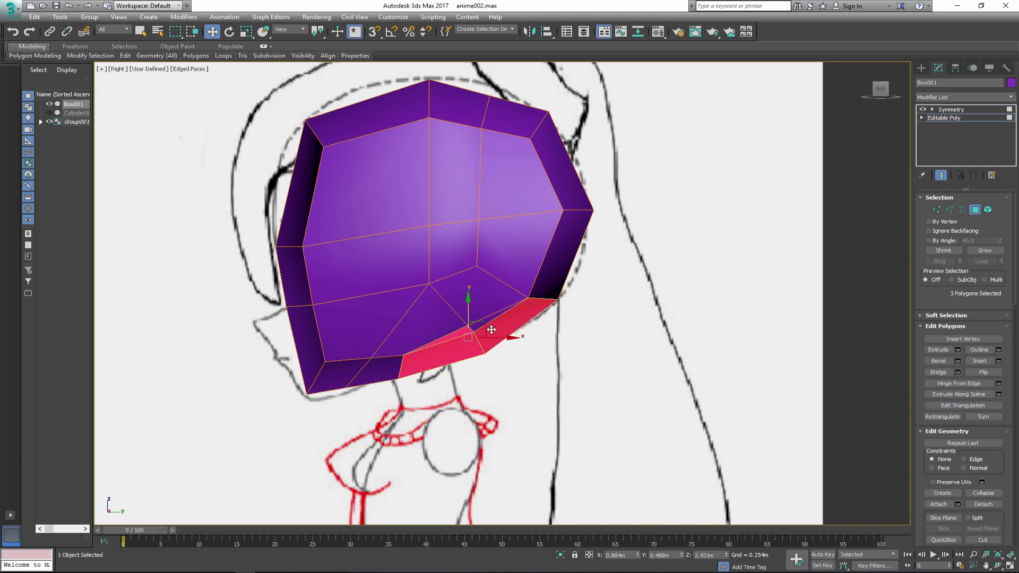
{"action": "key", "text": "Delete"}
Reposition the vertices along the underside opening into an even line from the jaw to the back of the skull.
{"action": "key", "text": "1"}
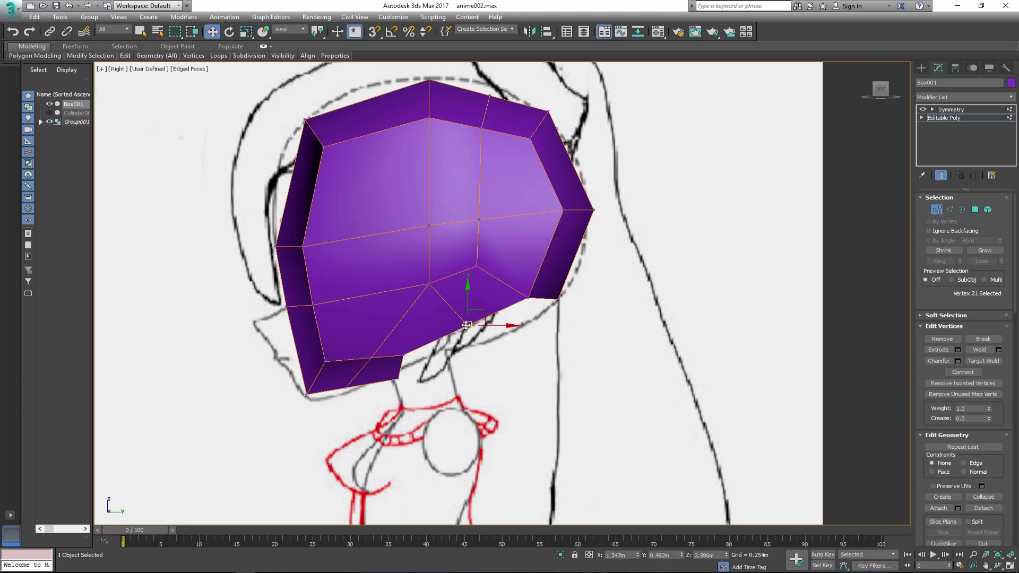
{"action": "left_click_drag", "start_coordinate": [557, 299], "coordinate": [542, 295]}
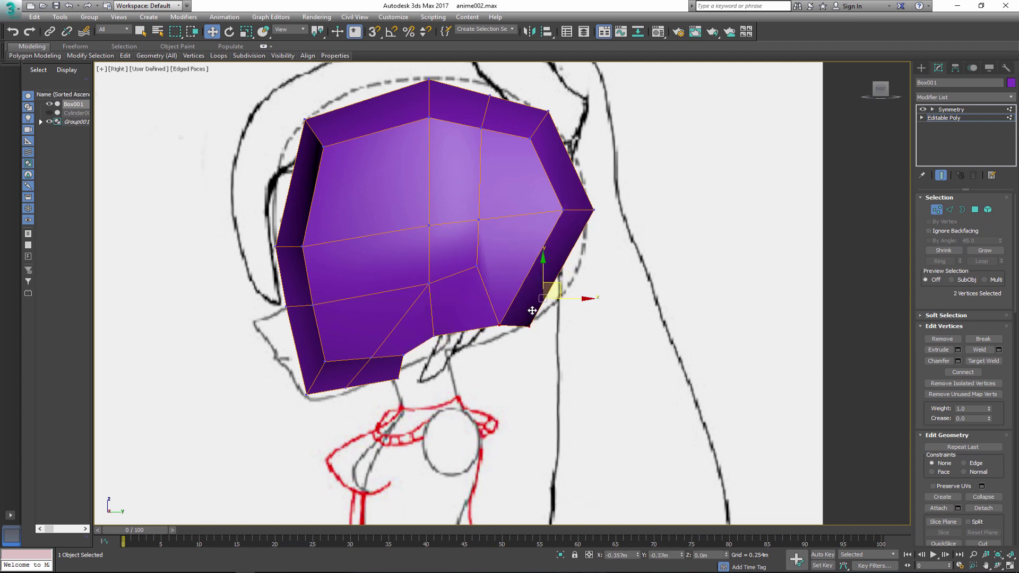
{"action": "left_click", "coordinate": [419, 371]}
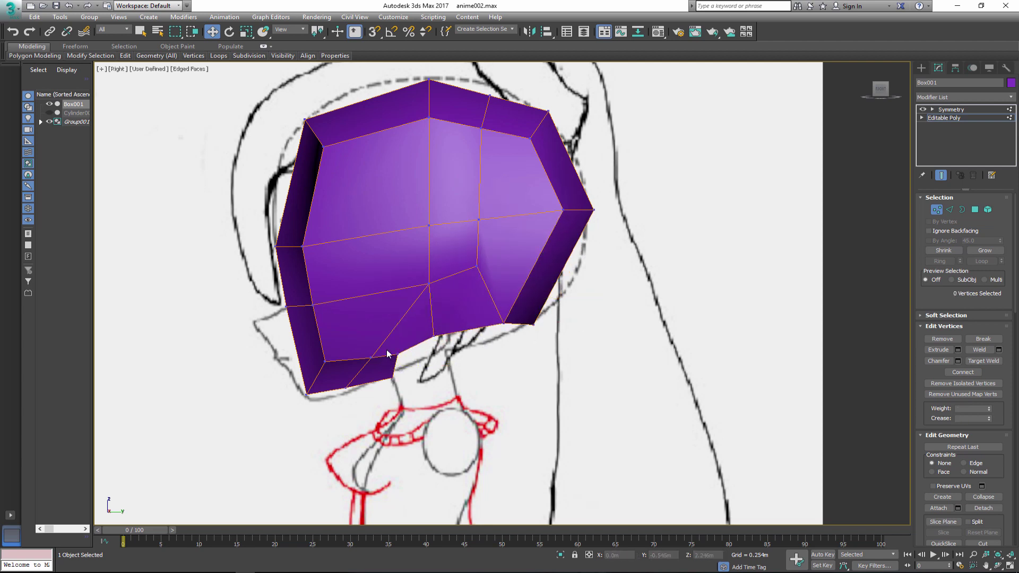
{"action": "left_click_drag", "start_coordinate": [387, 351], "coordinate": [445, 347]}
{"action": "left_click_drag", "start_coordinate": [505, 326], "coordinate": [506, 330]}
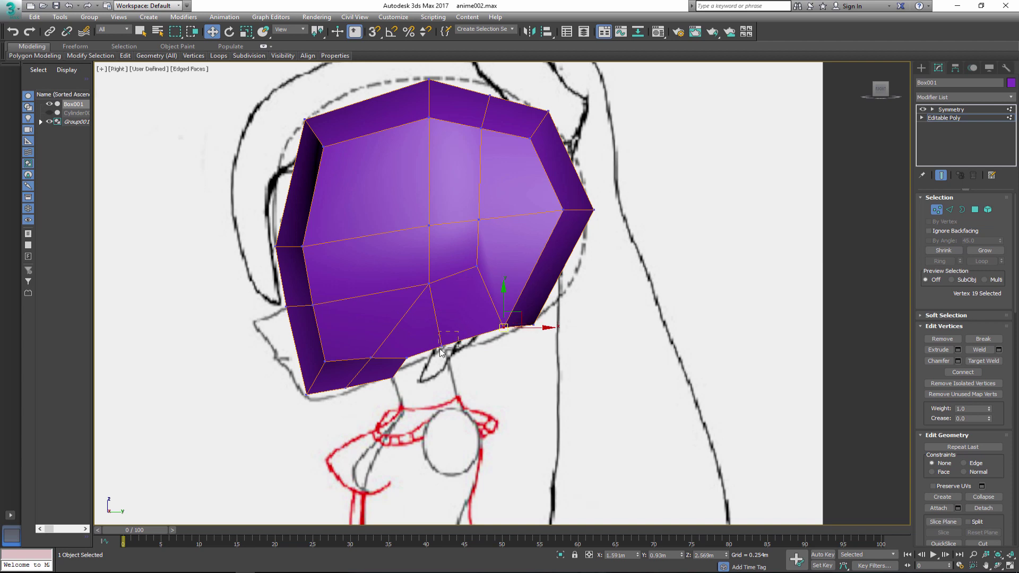
Move the crown, forehead and upper back vertices to round the top of the head along the dashed outline in the side view.
{"action": "left_click_drag", "start_coordinate": [488, 96], "coordinate": [488, 85]}
{"action": "left_click_drag", "start_coordinate": [419, 71], "coordinate": [396, 93]}
{"action": "left_click", "coordinate": [304, 120]}
{"action": "left_click_drag", "start_coordinate": [304, 120], "coordinate": [319, 148]}
{"action": "middle_click_drag", "start_coordinate": [512, 286], "coordinate": [474, 253]}
{"action": "middle_click_drag", "start_coordinate": [531, 66], "coordinate": [537, 125]}
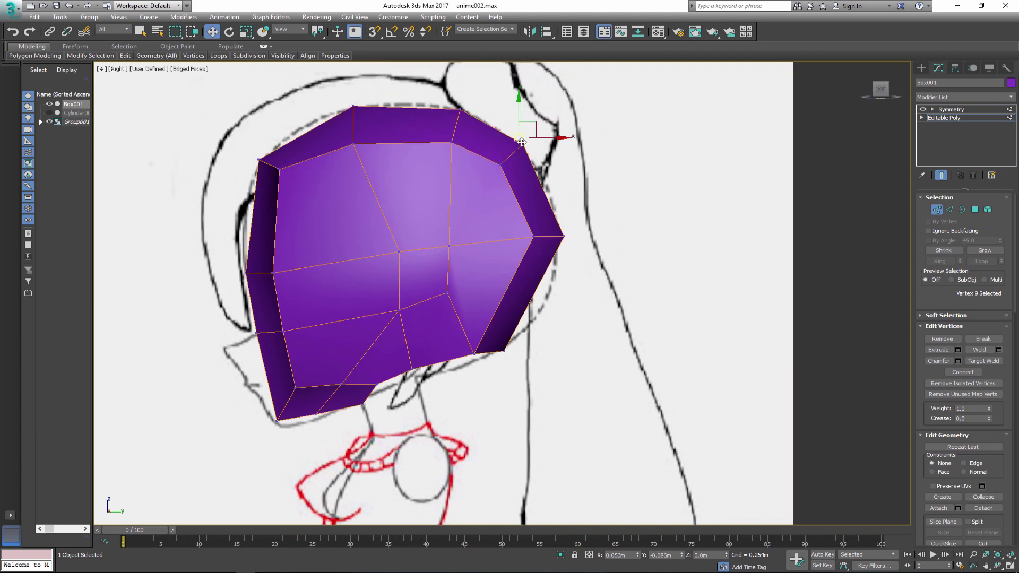
Connect the horizontal edges in the front view with one vertical loop midway between the face's centre line and side.
{"action": "key", "text": "f"}
{"action": "key", "text": "2"}
{"action": "left_click_drag", "start_coordinate": [443, 402], "coordinate": [444, 401]}
{"action": "key", "text": "ctrl+shift+e"}
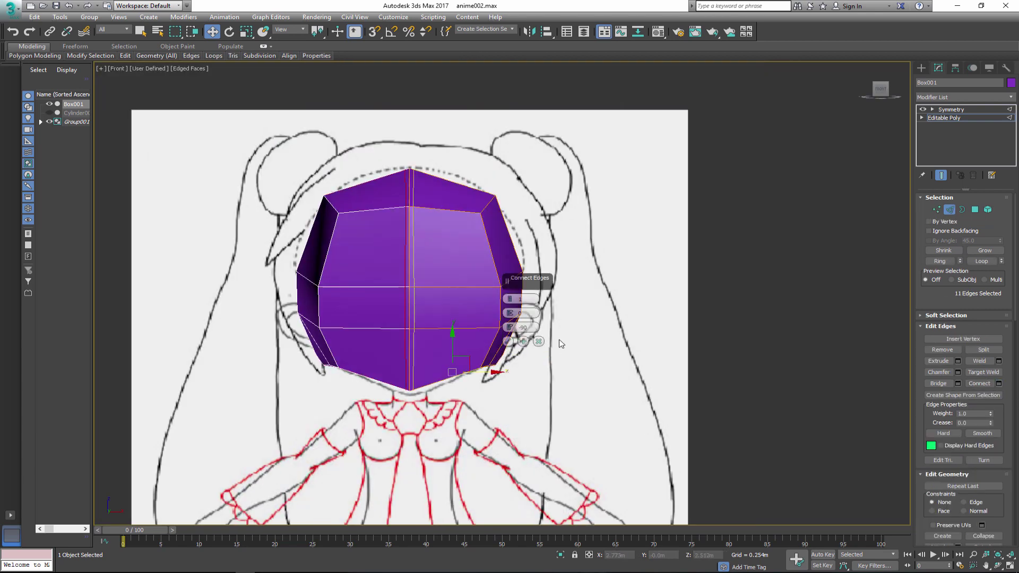
{"action": "left_click", "coordinate": [508, 341]}
Adjust the see-through head's crown, chin and lower cheek vertices to the reference head outline in the front view.
{"action": "key", "text": "1"}
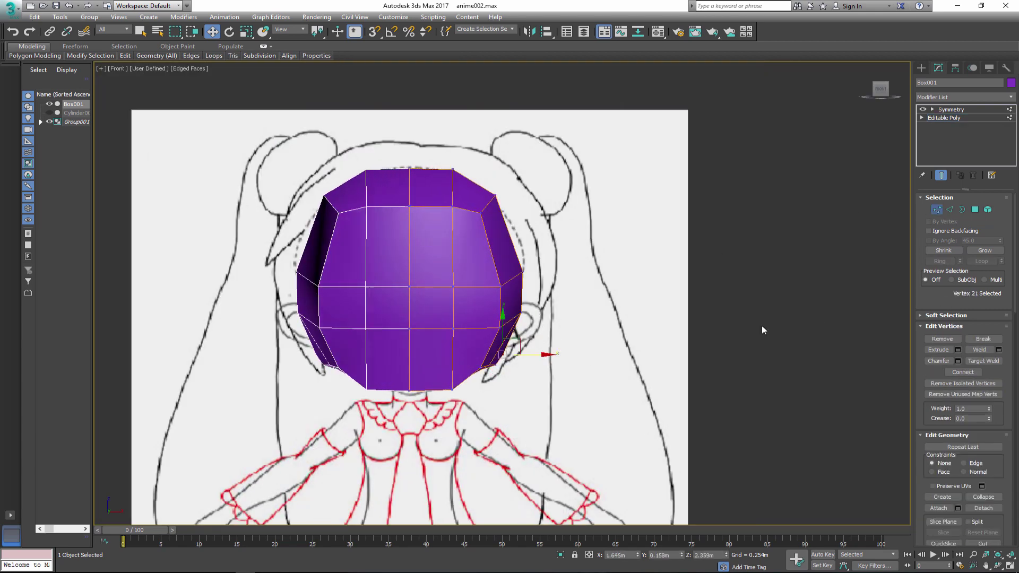
{"action": "key", "text": "alt+x"}
{"action": "scroll", "coordinate": [450, 407], "scroll_direction": "up", "scroll_amount": 3}
{"action": "left_click_drag", "start_coordinate": [379, 366], "coordinate": [401, 403]}
{"action": "left_click_drag", "start_coordinate": [432, 361], "coordinate": [456, 392]}
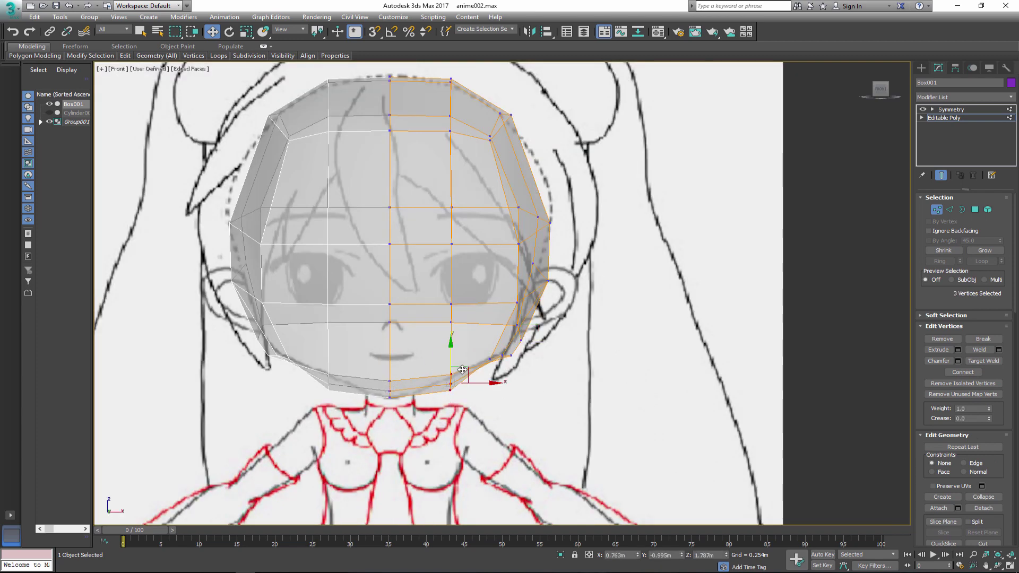
{"action": "middle_click_drag", "start_coordinate": [459, 362], "coordinate": [438, 376]}
{"action": "left_click", "coordinate": [469, 152]}
{"action": "left_click", "coordinate": [550, 274]}
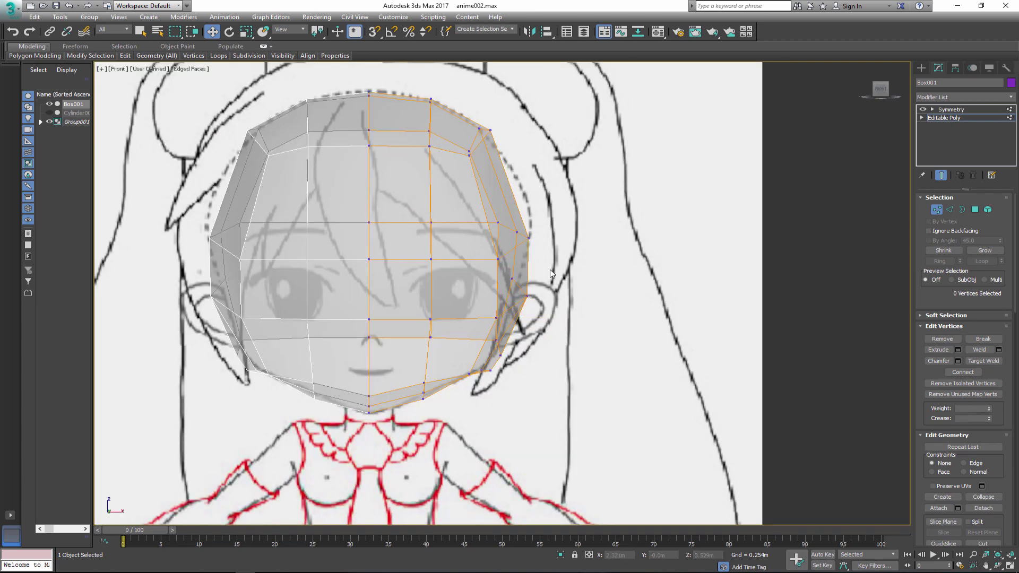
{"action": "left_click_drag", "start_coordinate": [536, 331], "coordinate": [527, 331]}
{"action": "middle_click_drag", "start_coordinate": [550, 246], "coordinate": [574, 311]}
{"action": "key", "text": "alt+x"}
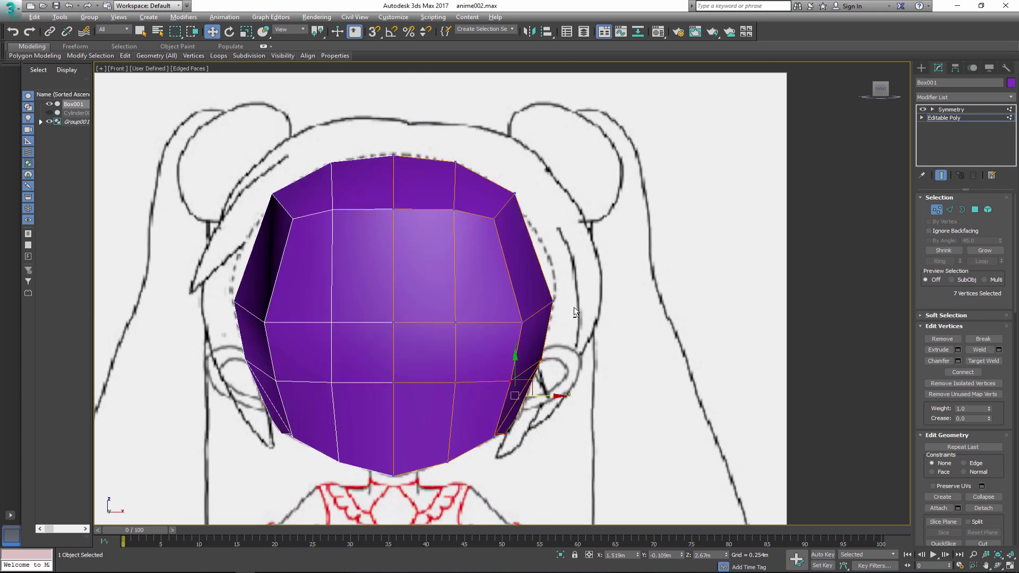
Connect the vertical edges of the upper face with one horizontal loop, sliding it down from the top of the forehead.
{"action": "key", "text": "2"}
{"action": "key", "text": "ctrl+shift+e"}
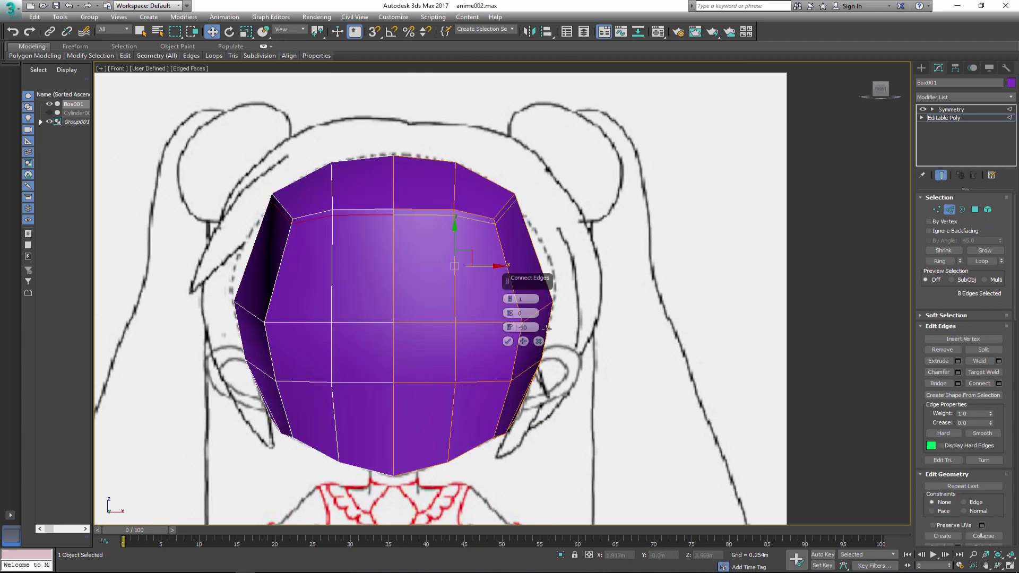
{"action": "left_click_drag", "start_coordinate": [509, 327], "coordinate": [513, 570]}
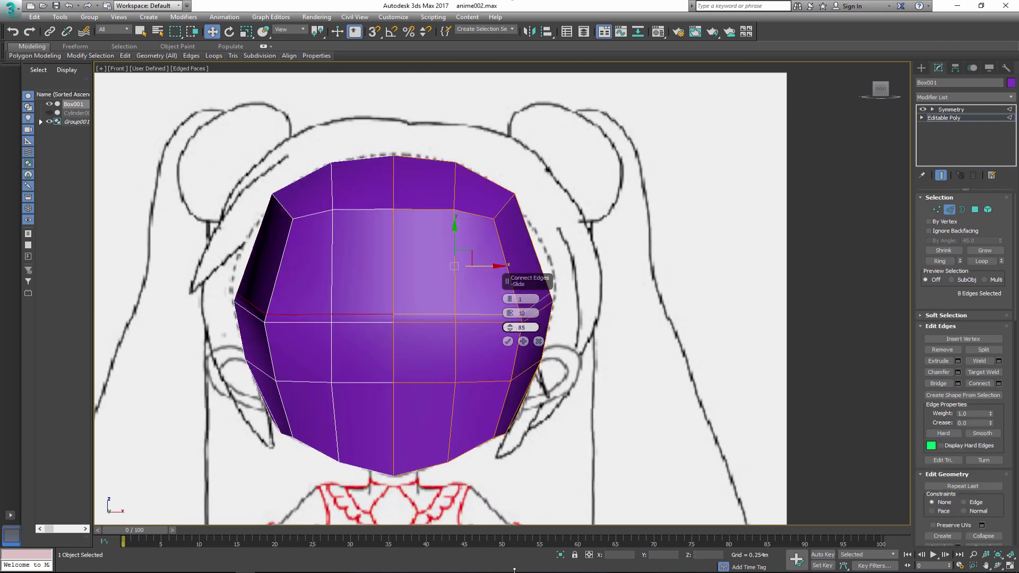
{"action": "left_click", "coordinate": [508, 342]}
Extrude the border edges of the opening under the head and scale the new edges inward to about 75%.
{"action": "left_click", "coordinate": [493, 216]}
{"action": "key", "text": "p"}
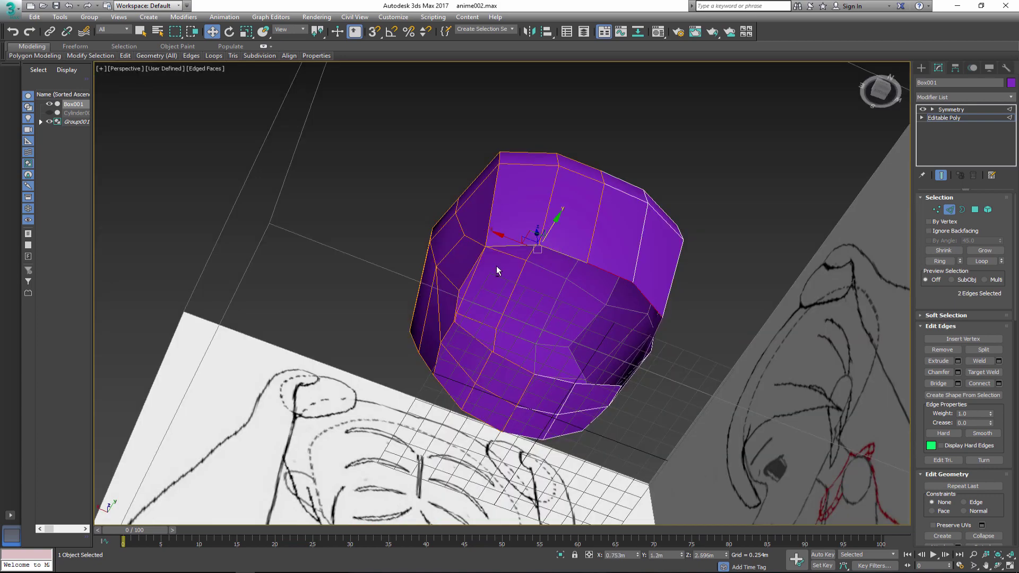
{"action": "middle_click_drag", "start_coordinate": [495, 269], "coordinate": [478, 226], "text": "alt"}
{"action": "middle_click_drag", "start_coordinate": [429, 303], "coordinate": [510, 342], "text": "alt"}
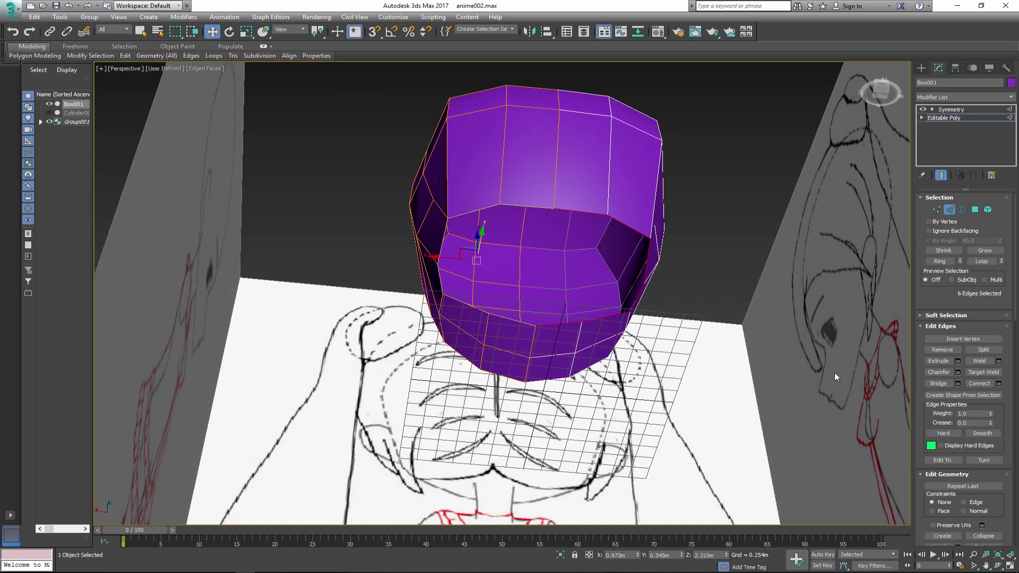
{"action": "key", "text": "shift+e"}
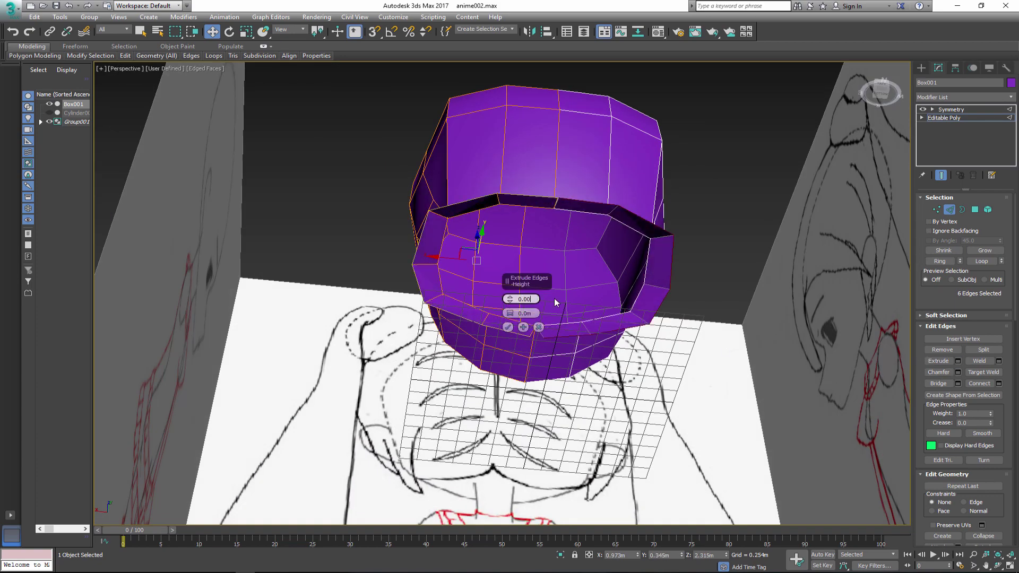
{"action": "left_click", "coordinate": [509, 328]}
{"action": "key", "text": "r"}
{"action": "middle_click_drag", "start_coordinate": [516, 332], "coordinate": [536, 297], "text": "alt"}
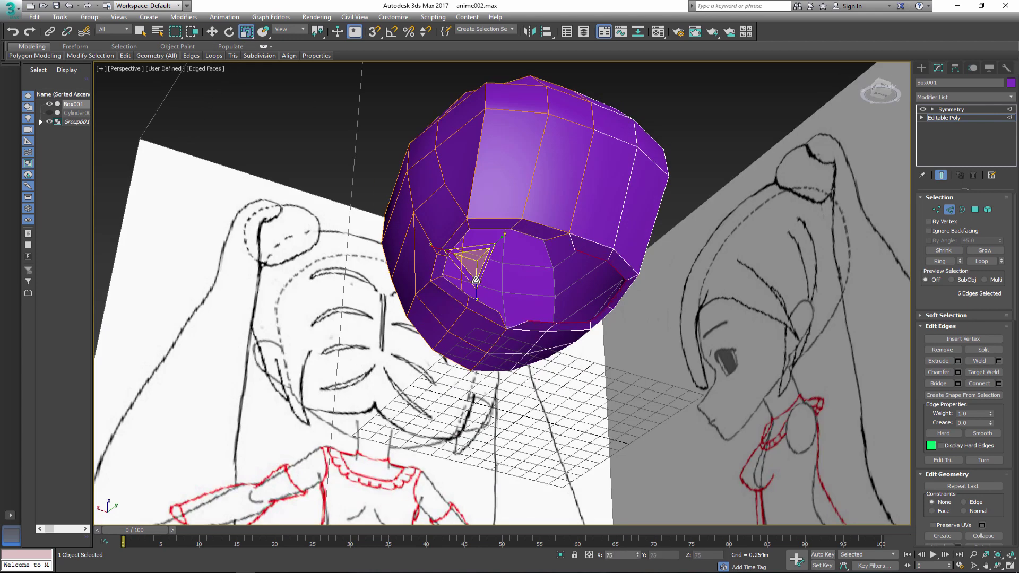
{"action": "key", "text": "f"}
{"action": "scroll", "coordinate": [484, 291], "scroll_direction": "up", "scroll_amount": 6}
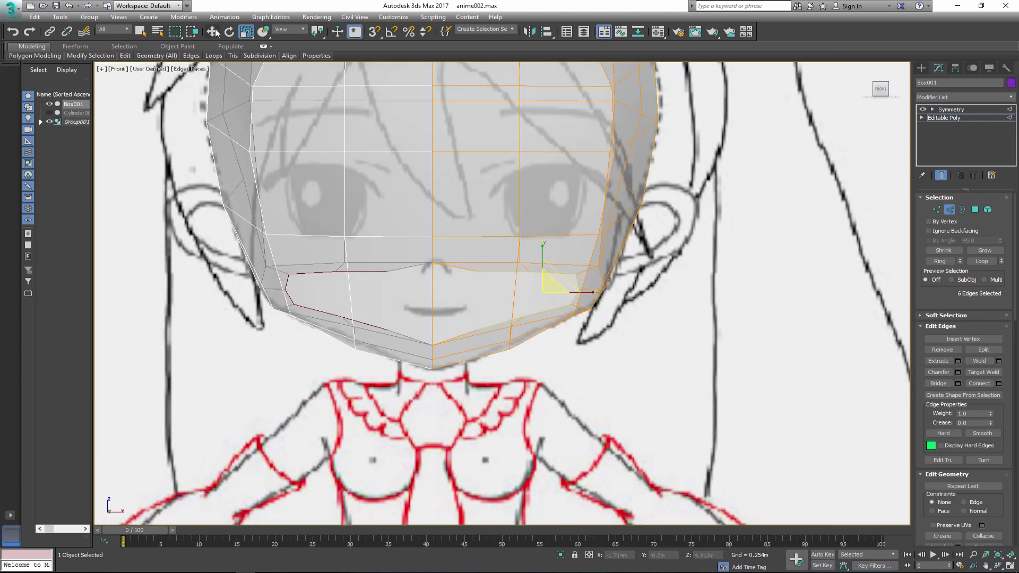
Move the side edges and surrounding vertices of the opening under the head inward in the front view to narrow the opening toward neck width.
{"action": "left_click", "coordinate": [212, 32]}
{"action": "left_click_drag", "start_coordinate": [584, 293], "coordinate": [542, 296]}
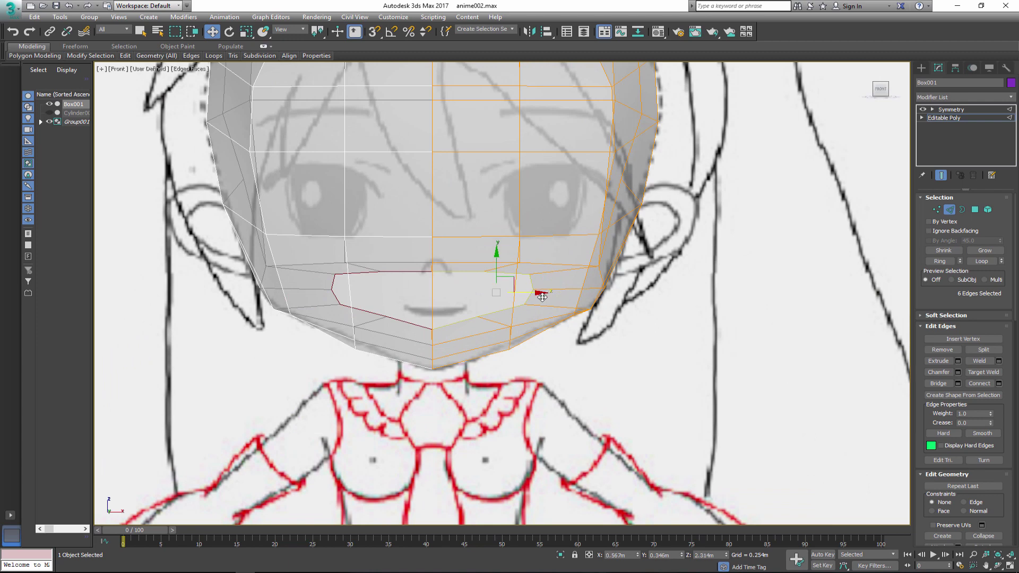
{"action": "key", "text": "1"}
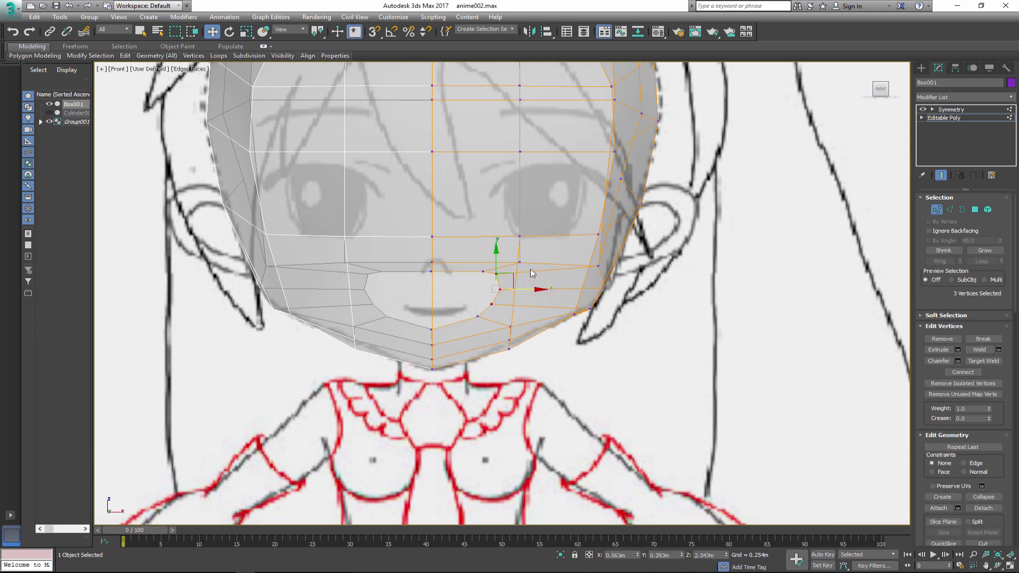
{"action": "left_click", "coordinate": [519, 262]}
{"action": "left_click_drag", "start_coordinate": [519, 263], "coordinate": [481, 262]}
{"action": "left_click", "coordinate": [432, 328]}
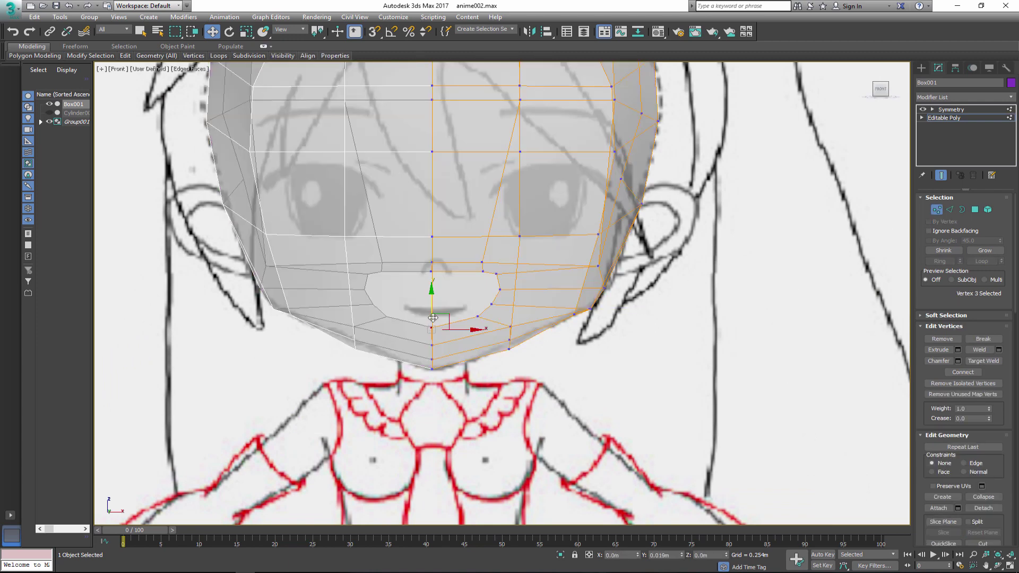
{"action": "left_click", "coordinate": [483, 271]}
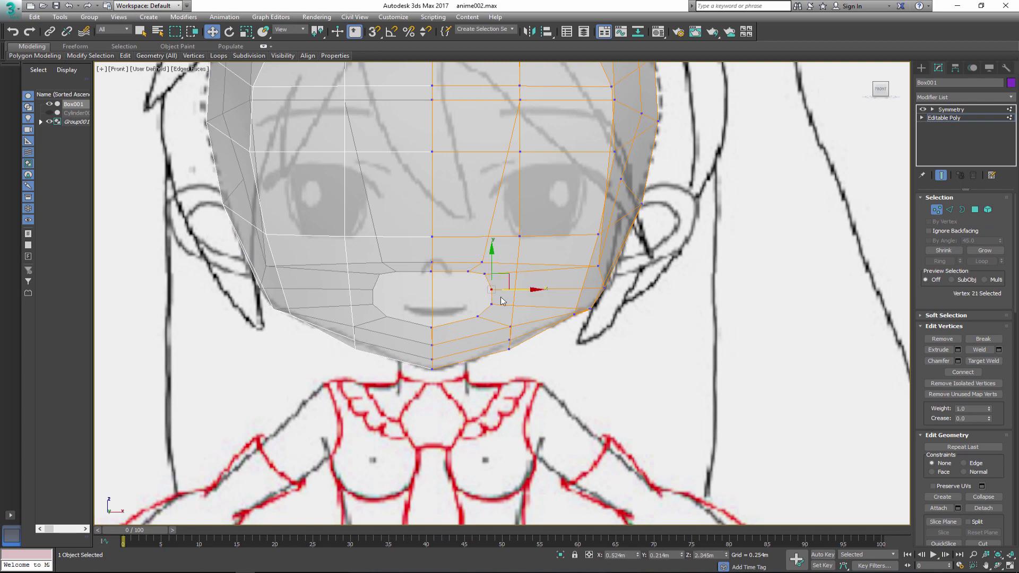
{"action": "left_click", "coordinate": [476, 317]}
Reposition the front and rear vertices of the neck opening from below in the perspective view to round its outline.
{"action": "key", "text": "alt+w"}
{"action": "key", "text": "alt+w"}
{"action": "middle_click_drag", "start_coordinate": [627, 371], "coordinate": [557, 318], "text": "alt"}
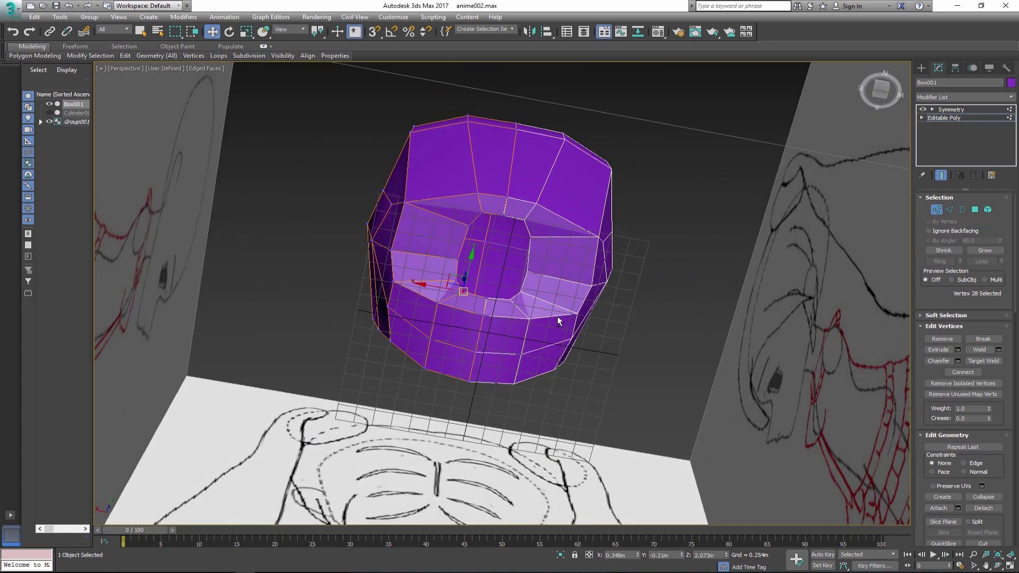
{"action": "scroll", "coordinate": [481, 207], "scroll_direction": "up", "scroll_amount": 5}
{"action": "left_click_drag", "start_coordinate": [445, 218], "coordinate": [443, 229]}
{"action": "left_click", "coordinate": [467, 196]}
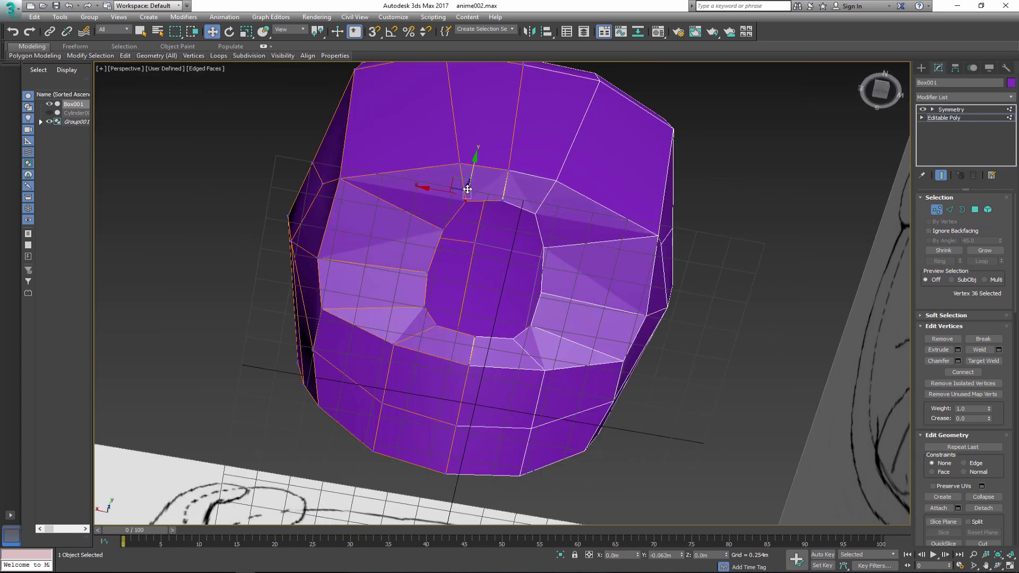
{"action": "left_click_drag", "start_coordinate": [467, 195], "coordinate": [492, 201]}
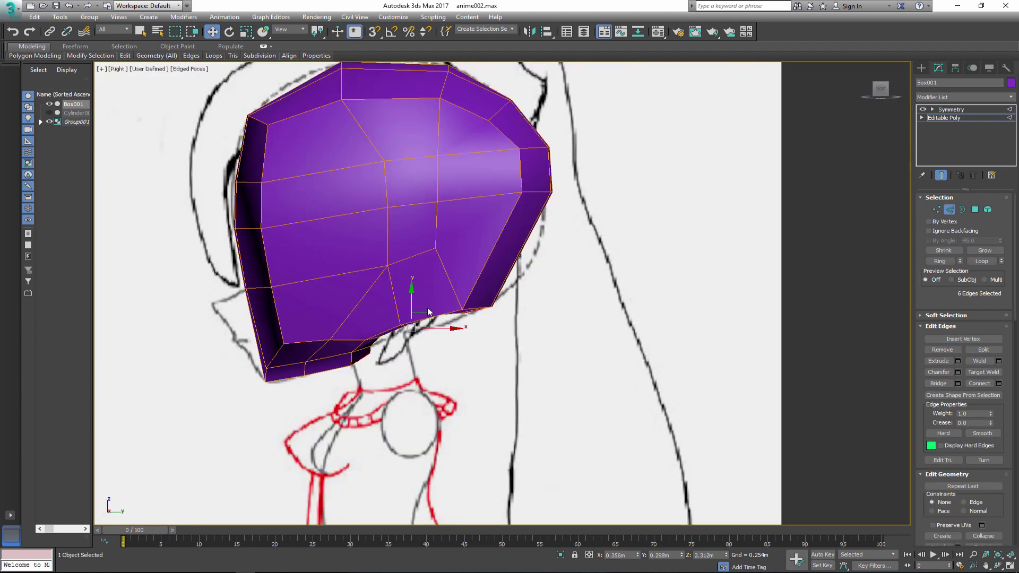
Extrude the neck opening's edges downward in the side view to form a neck, and weld its coincident vertices with a 0.003 m threshold.
{"action": "left_click_drag", "start_coordinate": [412, 301], "coordinate": [412, 332], "text": "shift"}
{"action": "left_click", "coordinate": [936, 209]}
{"action": "middle_click_drag", "start_coordinate": [663, 327], "coordinate": [663, 309]}
{"action": "left_click", "coordinate": [998, 350]}
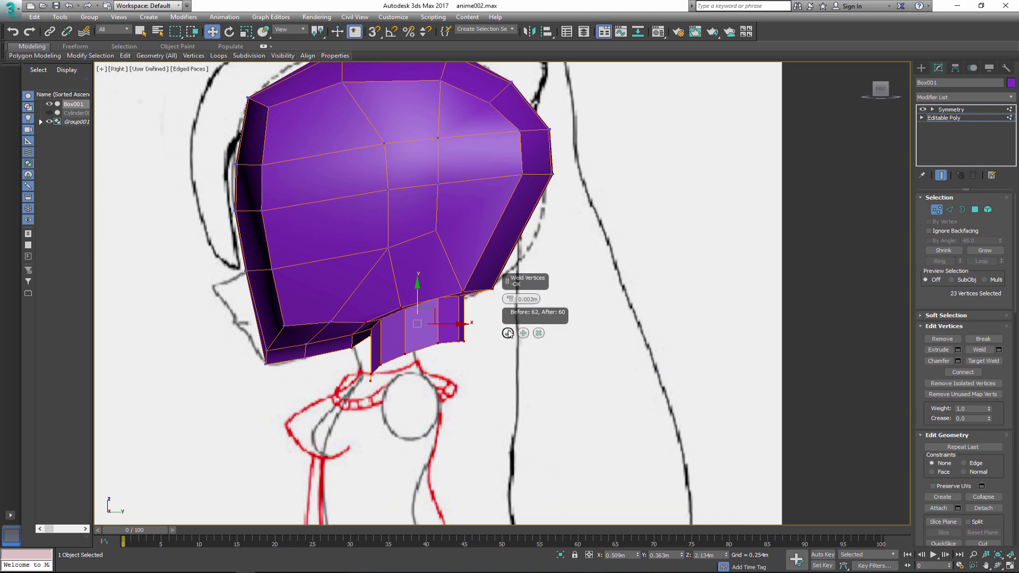
{"action": "left_click", "coordinate": [507, 332]}
Make the head see-through and move the neck's vertex columns forward to match the reference neck's throat and nape in the side view.
{"action": "scroll", "coordinate": [406, 325], "scroll_direction": "up", "scroll_amount": 3}
{"action": "key", "text": "alt+x"}
{"action": "left_click", "coordinate": [348, 289]}
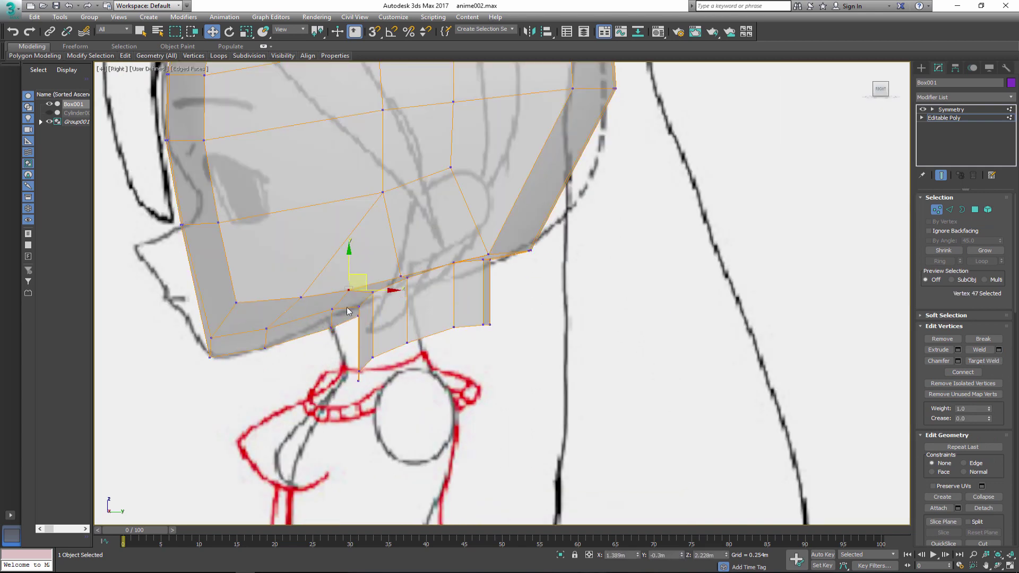
{"action": "left_click_drag", "start_coordinate": [353, 286], "coordinate": [329, 289]}
{"action": "left_click_drag", "start_coordinate": [377, 264], "coordinate": [419, 336]}
{"action": "left_click_drag", "start_coordinate": [409, 284], "coordinate": [375, 294]}
{"action": "left_click", "coordinate": [443, 258]}
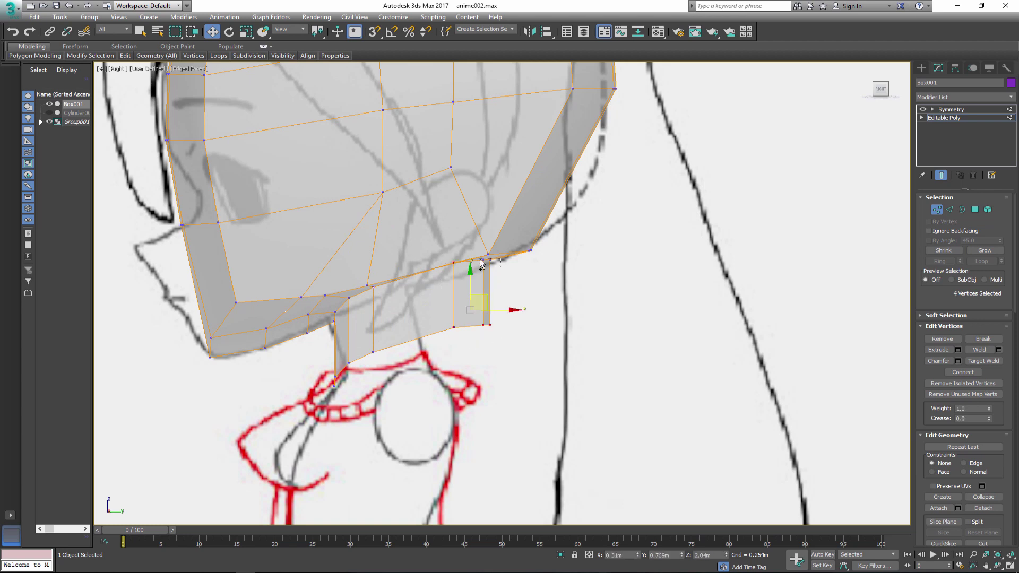
{"action": "left_click_drag", "start_coordinate": [480, 264], "coordinate": [415, 263]}
{"action": "left_click", "coordinate": [373, 286]}
{"action": "left_click", "coordinate": [349, 297]}
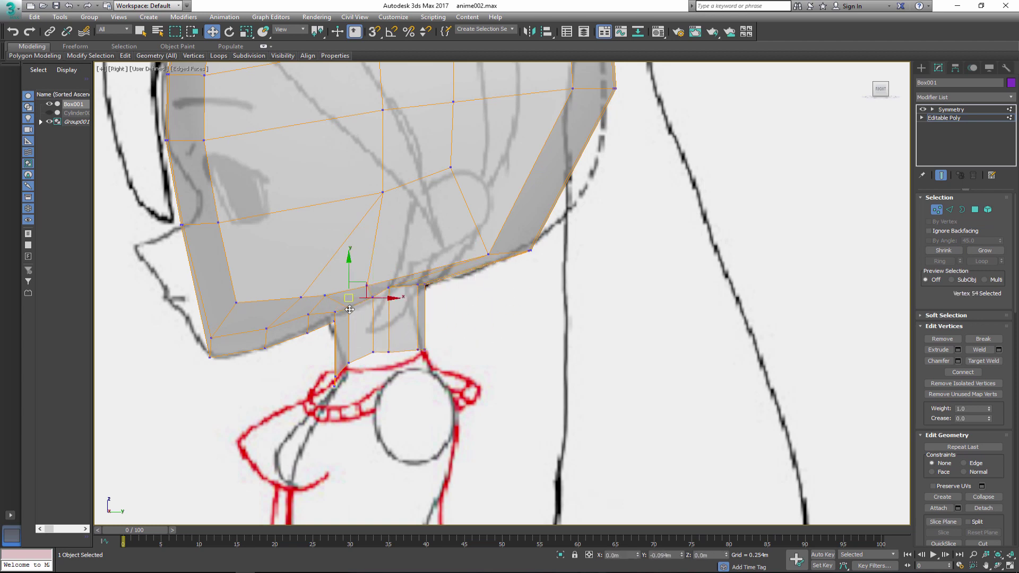
Fine-tune the neck's upper and lower vertices to follow the slanted throat line and the underside of the head.
{"action": "scroll", "coordinate": [350, 309], "scroll_direction": "up", "scroll_amount": 2}
{"action": "left_click", "coordinate": [336, 303]}
{"action": "left_click_drag", "start_coordinate": [335, 303], "coordinate": [350, 390]}
{"action": "left_click_drag", "start_coordinate": [409, 360], "coordinate": [425, 354]}
{"action": "left_click", "coordinate": [410, 270]}
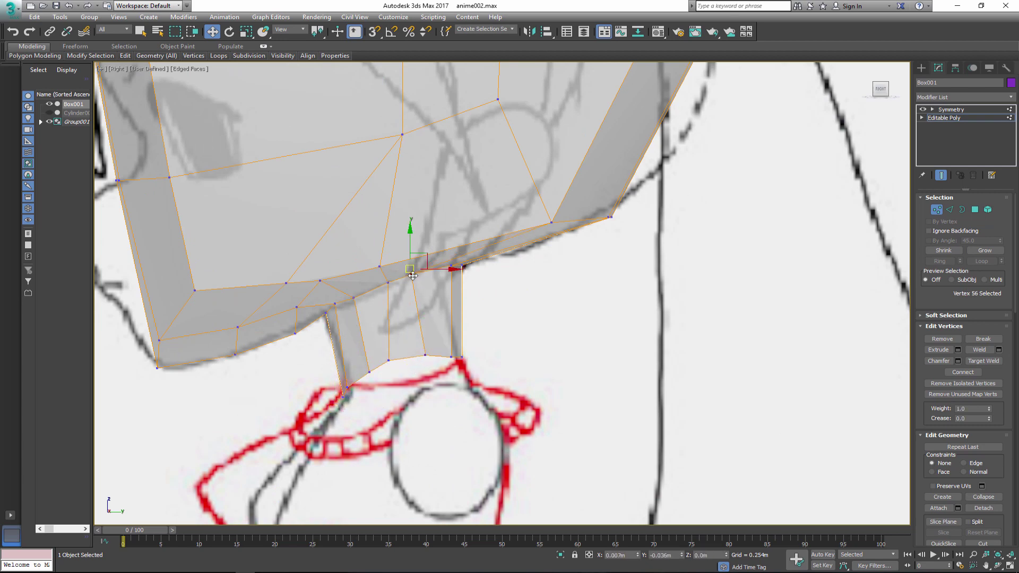
Move the back-of-head vertices onto the dashed skull outline in the side view, and shift the upper temple vertices forward to even the loops.
{"action": "scroll", "coordinate": [457, 267], "scroll_direction": "down", "scroll_amount": 4}
{"action": "scroll", "coordinate": [631, 292], "scroll_direction": "up", "scroll_amount": 1}
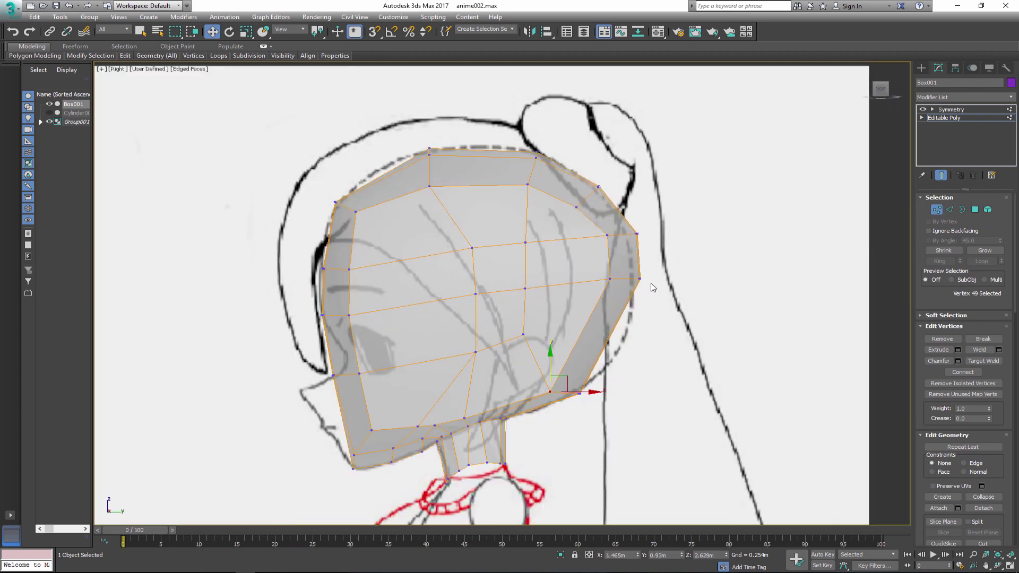
{"action": "left_click", "coordinate": [632, 290], "text": "ctrl"}
{"action": "left_click_drag", "start_coordinate": [633, 290], "coordinate": [626, 223]}
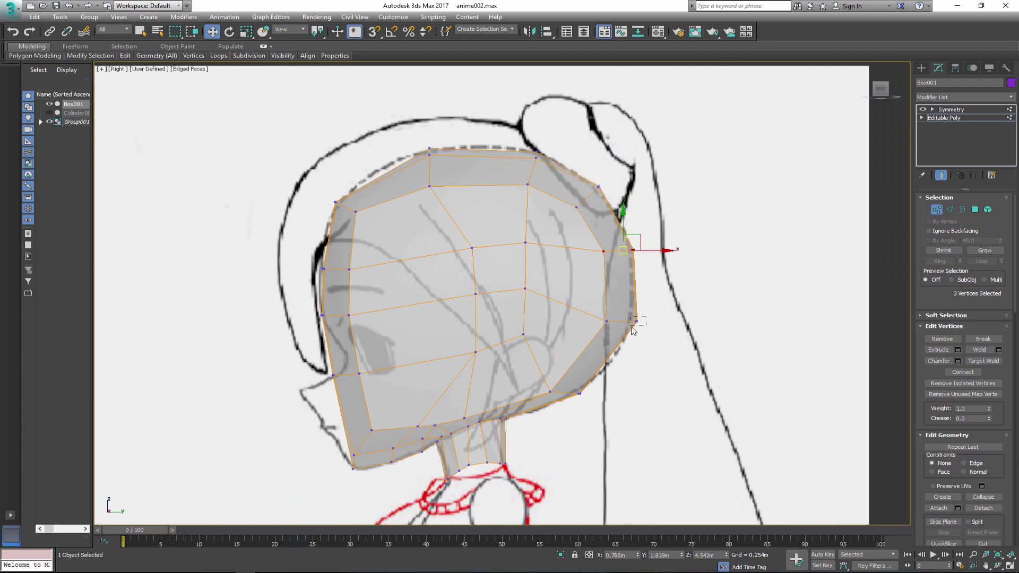
{"action": "middle_click_drag", "start_coordinate": [578, 333], "coordinate": [610, 334]}
{"action": "middle_click_drag", "start_coordinate": [521, 349], "coordinate": [524, 350]}
{"action": "left_click", "coordinate": [503, 248]}
{"action": "left_click_drag", "start_coordinate": [503, 249], "coordinate": [475, 247]}
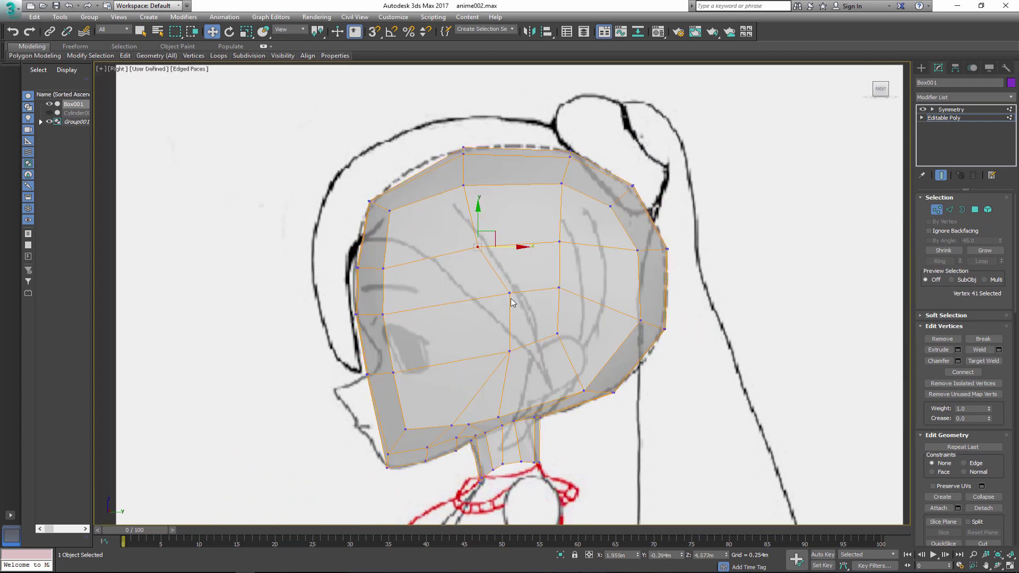
{"action": "middle_click_drag", "start_coordinate": [500, 411], "coordinate": [501, 364]}
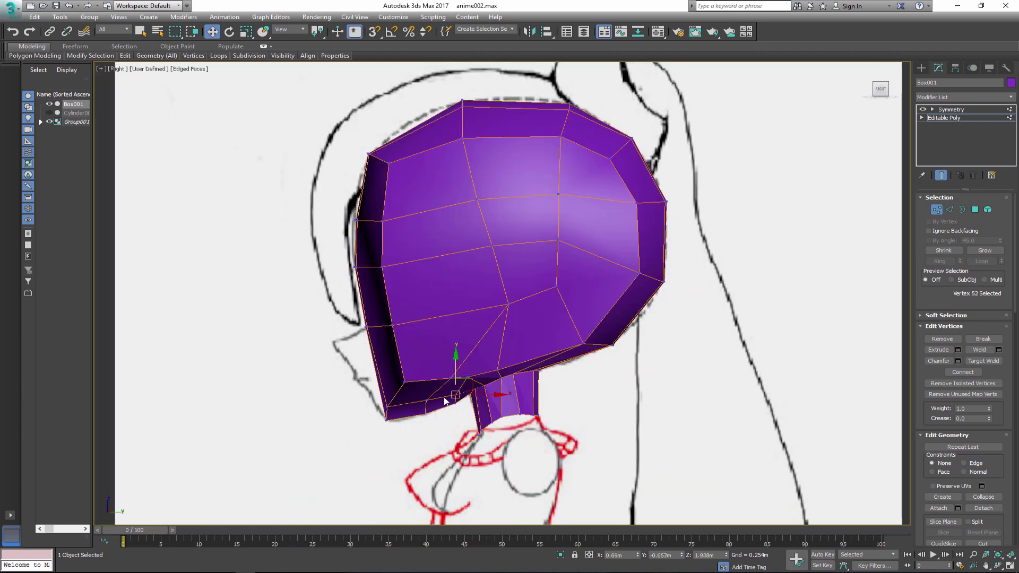
{"action": "key", "text": "f"}
{"action": "key", "text": "4"}
{"action": "key", "text": "ctrl+a"}
{"action": "scroll", "coordinate": [992, 440], "scroll_direction": "down", "scroll_amount": 5}
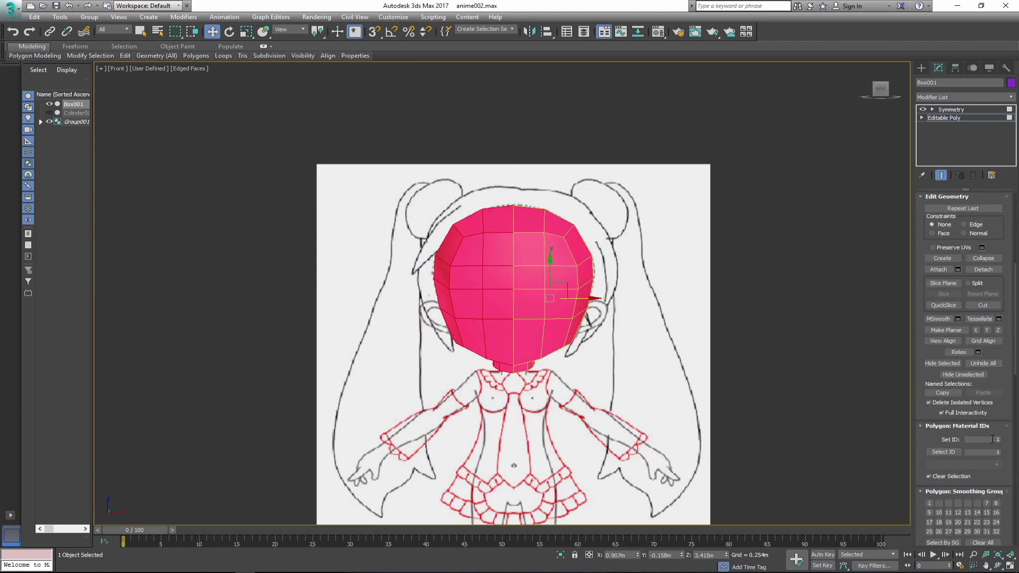
{"action": "left_click", "coordinate": [723, 423]}
{"action": "key", "text": "alt+w"}
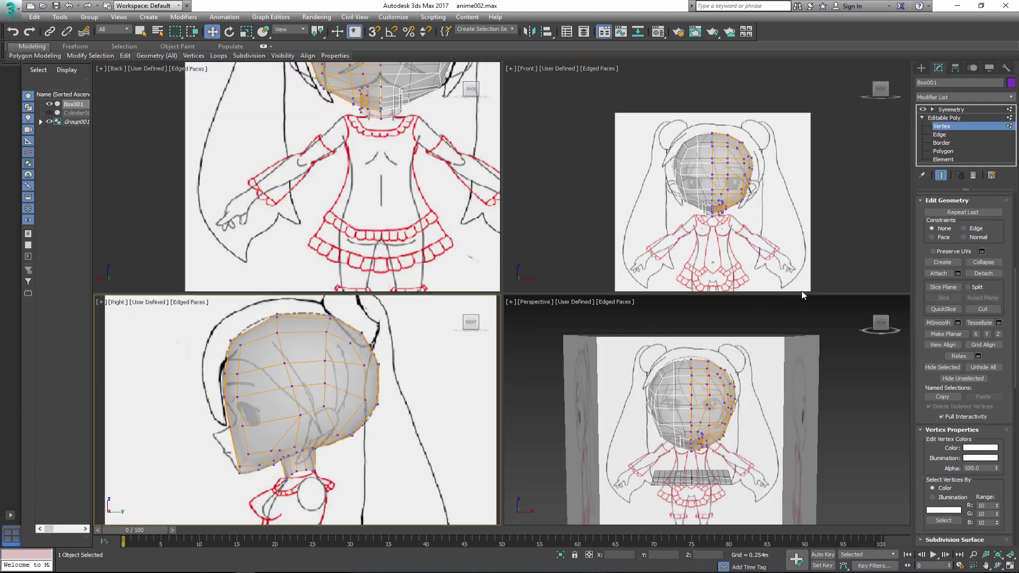
{"action": "left_click_drag", "start_coordinate": [311, 463], "coordinate": [311, 464]}
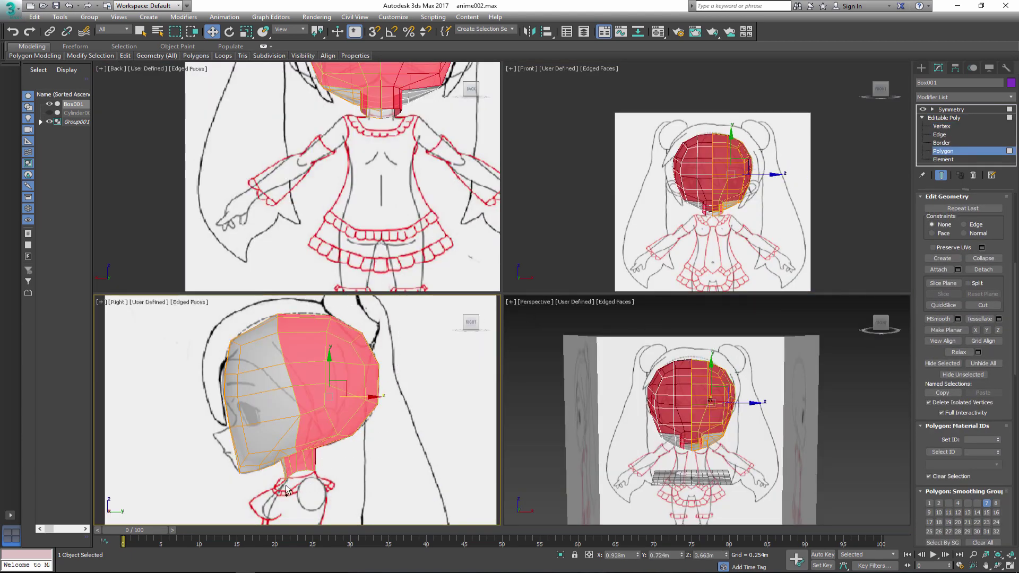
Move the vertices above and below the inner eye toward the face's centre line in the front view so one polygon encloses the eye.
{"action": "key", "text": "1"}
{"action": "key", "text": "alt+w"}
{"action": "key", "text": "f"}
{"action": "key", "text": "z"}
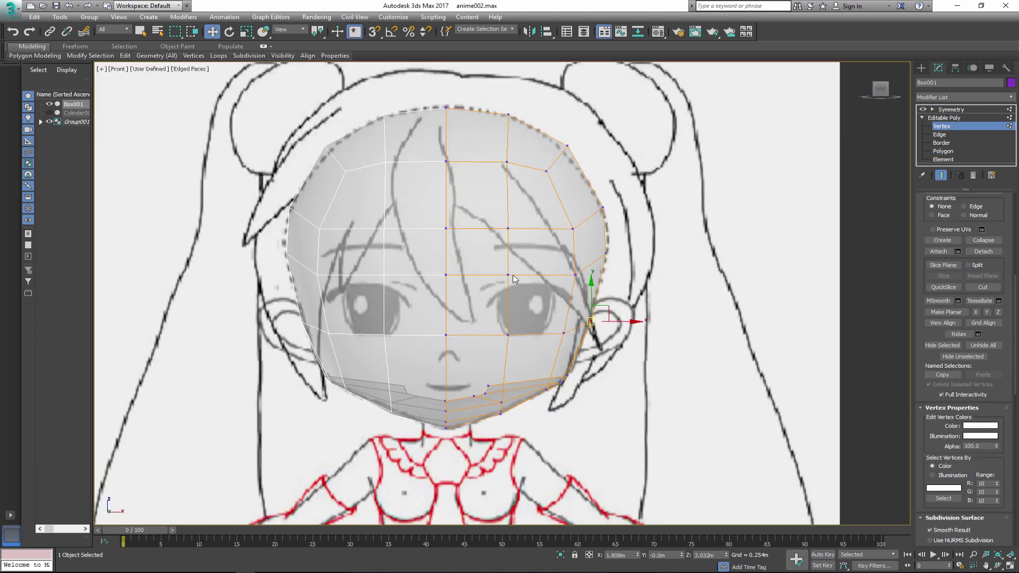
{"action": "left_click_drag", "start_coordinate": [584, 307], "coordinate": [525, 306]}
{"action": "left_click", "coordinate": [640, 344]}
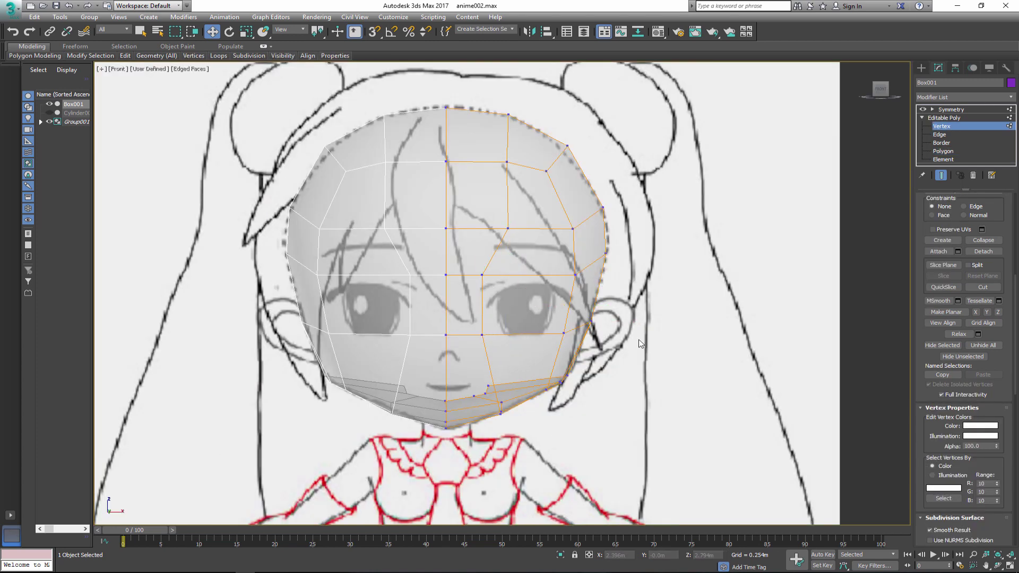
Extrude the polygon over the eye by 0.001 m and scale the new polygon inward to leave an even rim.
{"action": "left_click", "coordinate": [943, 152]}
{"action": "left_click", "coordinate": [546, 299]}
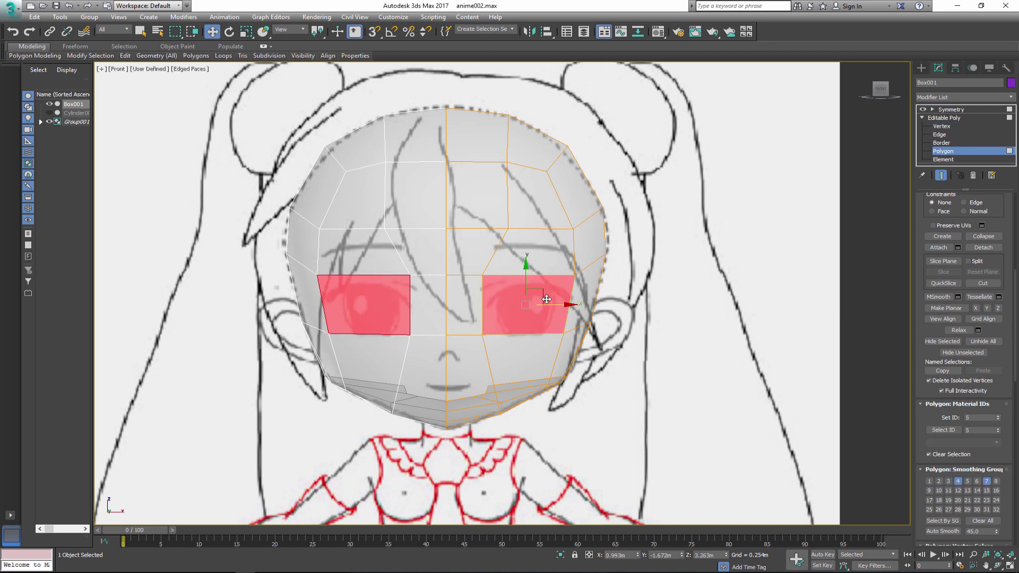
{"action": "scroll", "coordinate": [970, 319], "scroll_direction": "up", "scroll_amount": 3}
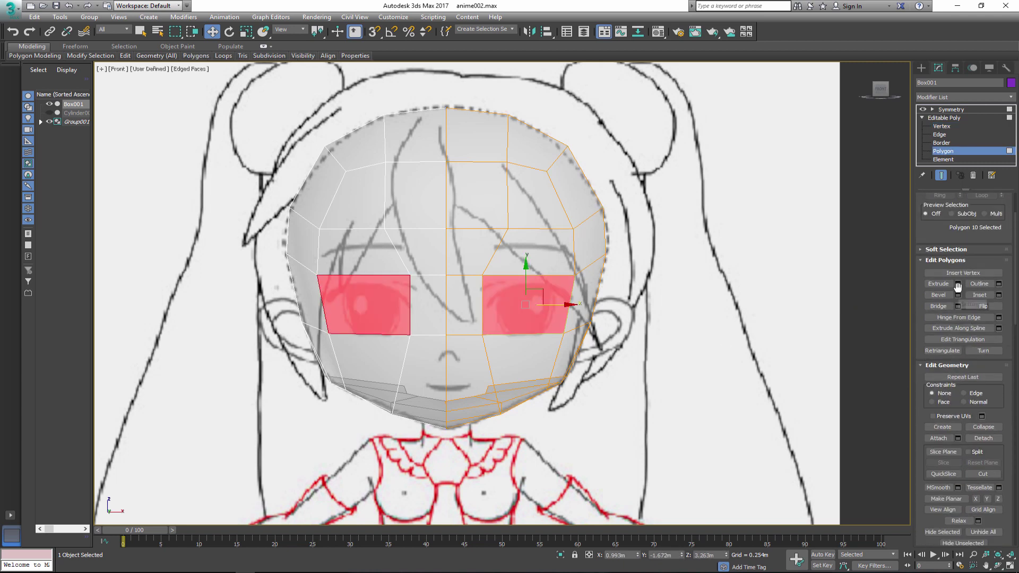
{"action": "left_click", "coordinate": [957, 284]}
{"action": "type", "text": "0.001"}
{"action": "key", "text": "Return"}
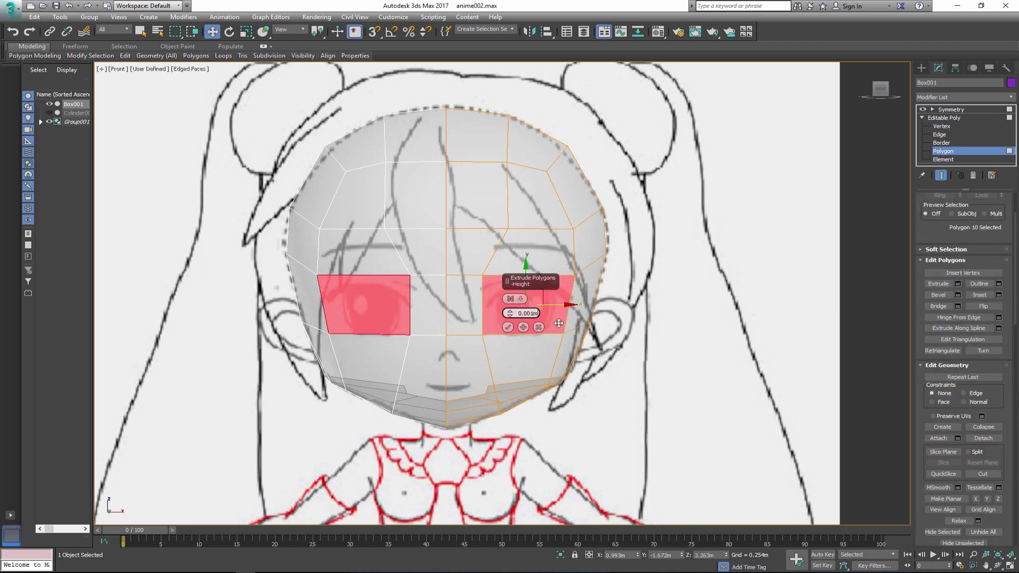
{"action": "left_click", "coordinate": [508, 327]}
{"action": "key", "text": "r"}
{"action": "left_click_drag", "start_coordinate": [529, 307], "coordinate": [529, 323]}
Push the inset eye polygon slightly back into the head to form a shallow eye socket.
{"action": "key", "text": "alt+w"}
{"action": "key", "text": "alt+w"}
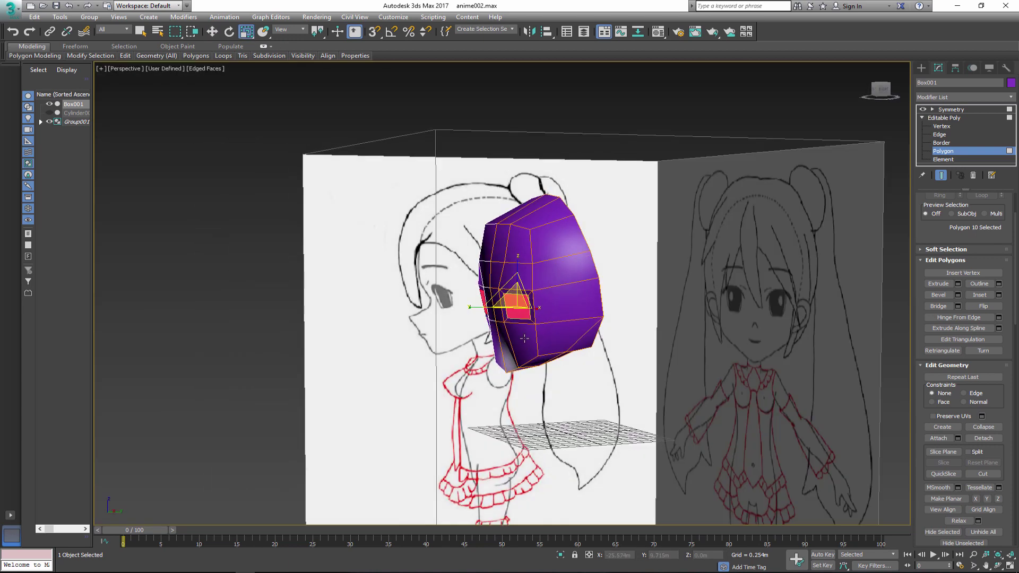
{"action": "scroll", "coordinate": [496, 332], "scroll_direction": "up", "scroll_amount": 5}
{"action": "key", "text": "e"}
{"action": "key", "text": "w"}
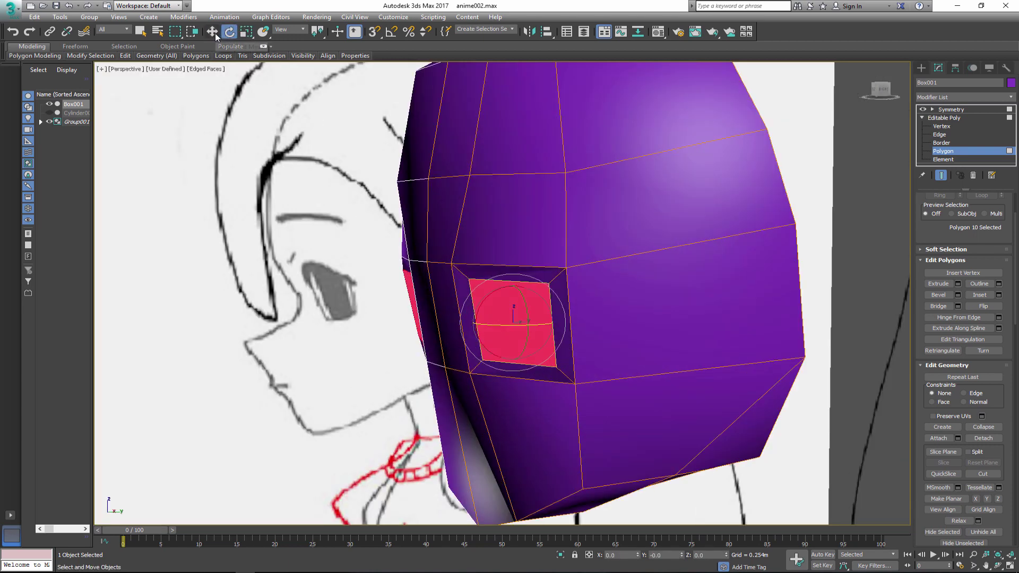
{"action": "middle_click_drag", "start_coordinate": [496, 333], "coordinate": [552, 318], "text": "alt"}
{"action": "key", "text": "f"}
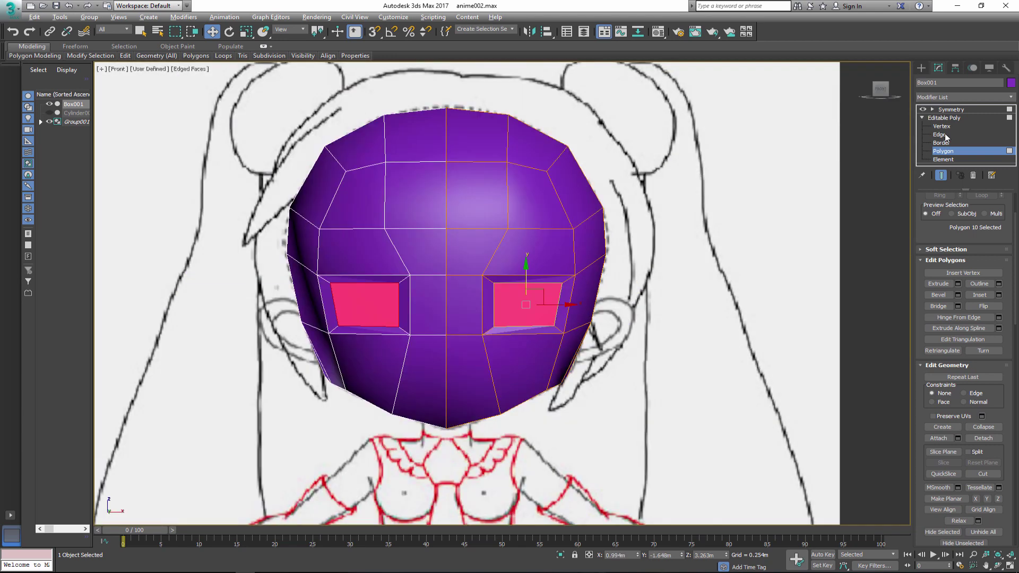
Connect the vertical edges through the eye socket with one horizontal loop at slide 0.
{"action": "key", "text": "2"}
{"action": "left_click", "coordinate": [557, 304]}
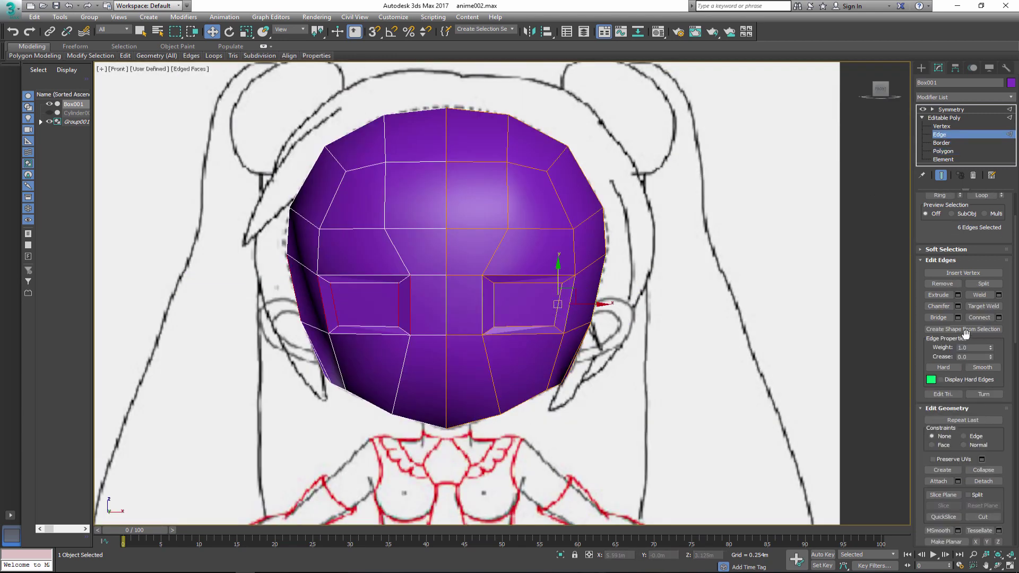
{"action": "left_click", "coordinate": [998, 317]}
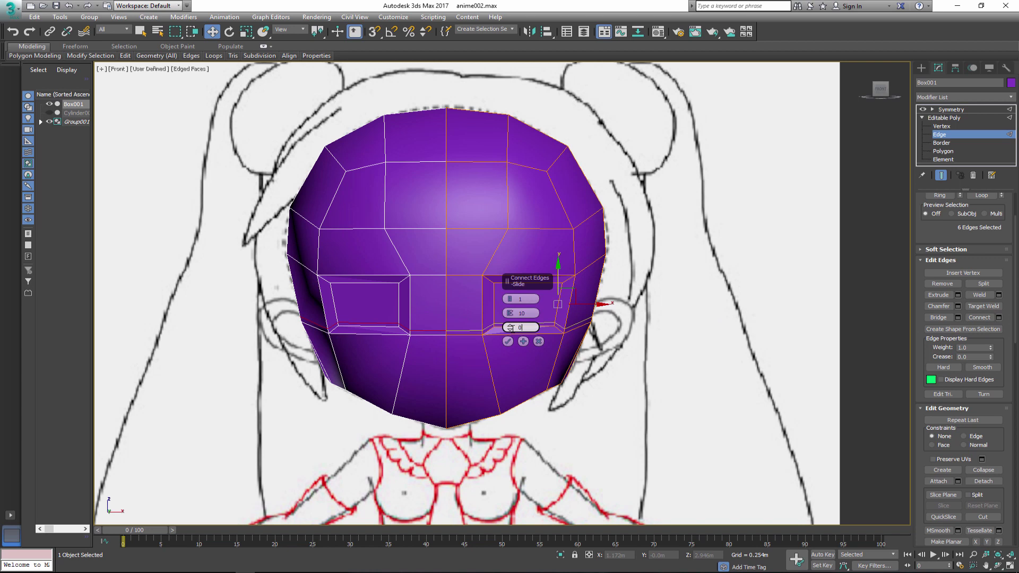
{"action": "left_click", "coordinate": [507, 341]}
Move the loop's vertices at the inner and outer eye corners outward so the eye socket comes to a point at both ends.
{"action": "key", "text": "1"}
{"action": "left_click", "coordinate": [488, 304]}
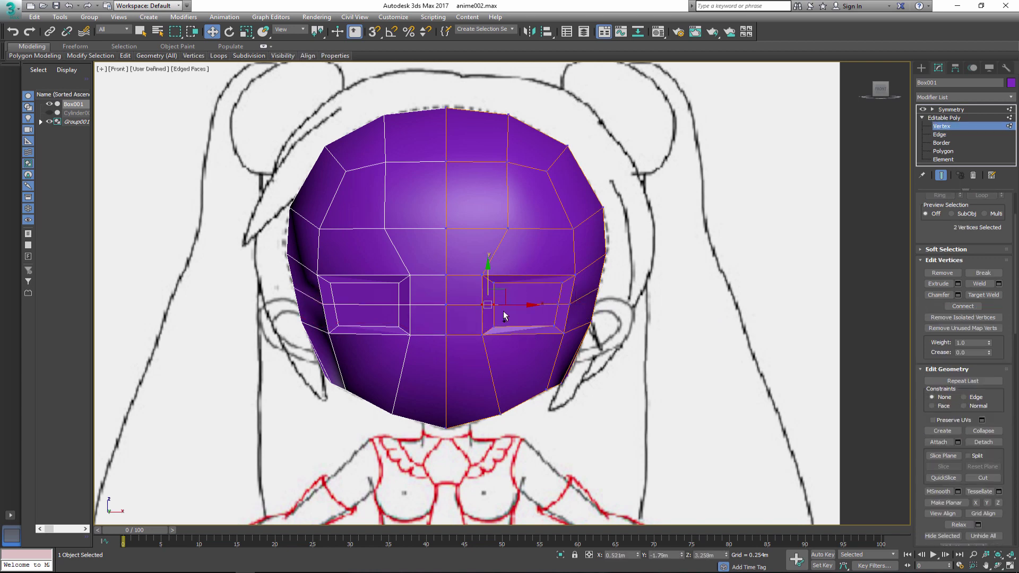
{"action": "left_click_drag", "start_coordinate": [499, 305], "coordinate": [488, 304]}
{"action": "left_click_drag", "start_coordinate": [584, 317], "coordinate": [592, 317]}
{"action": "middle_click_drag", "start_coordinate": [594, 339], "coordinate": [571, 349]}
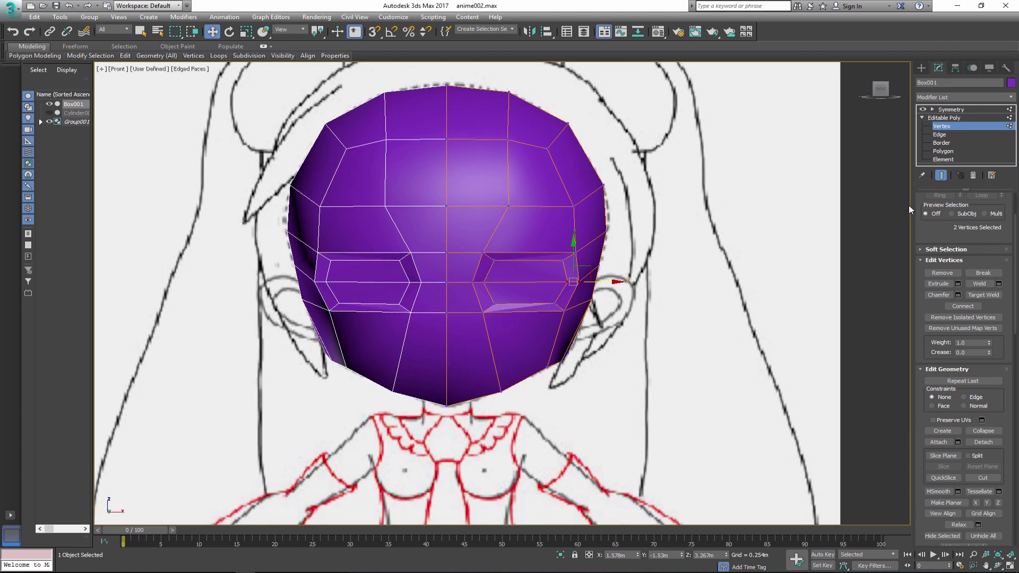
Extrude the two lower-face polygons below the eye by 0.001 m and scale them inward.
{"action": "left_click", "coordinate": [943, 151]}
{"action": "left_click", "coordinate": [517, 345]}
{"action": "scroll", "coordinate": [493, 372], "scroll_direction": "up", "scroll_amount": 2}
{"action": "key", "text": "shift+e"}
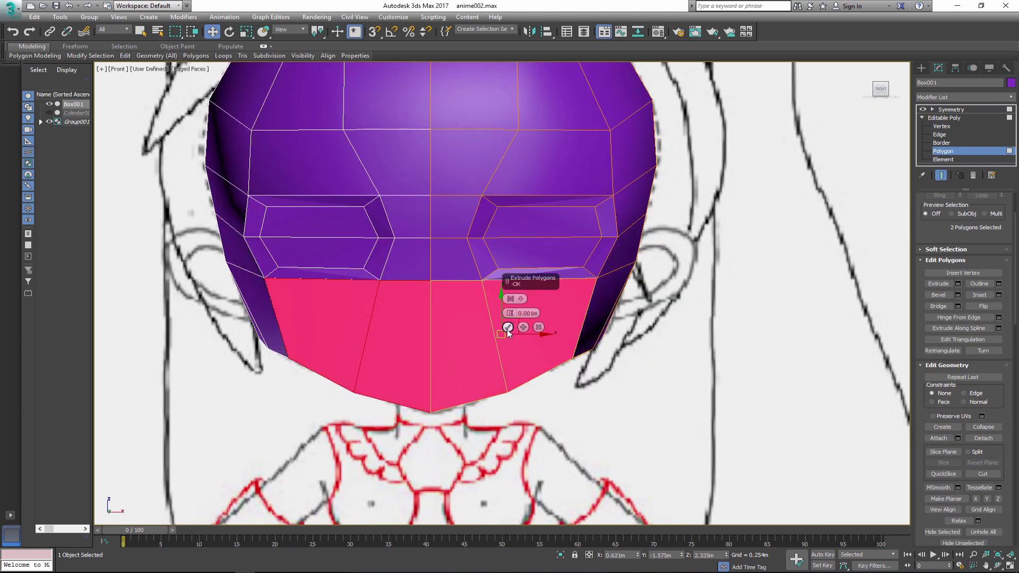
{"action": "left_click", "coordinate": [507, 327]}
{"action": "key", "text": "r"}
{"action": "mouse_move", "coordinate": [501, 337]}
{"action": "left_mouse_down"}
{"action": "mouse_move", "coordinate": [502, 346]}
{"action": "mouse_move", "coordinate": [520, 336]}
{"action": "mouse_move", "coordinate": [512, 340]}
{"action": "left_mouse_up"}
Delete the extruded side face at the centre line and move the two inset lower-face polygons up against the symmetry seam.
{"action": "left_click", "coordinate": [435, 353]}
{"action": "key", "text": "Delete"}
{"action": "left_click", "coordinate": [462, 329]}
{"action": "left_click", "coordinate": [509, 329], "text": "ctrl"}
{"action": "key", "text": "w"}
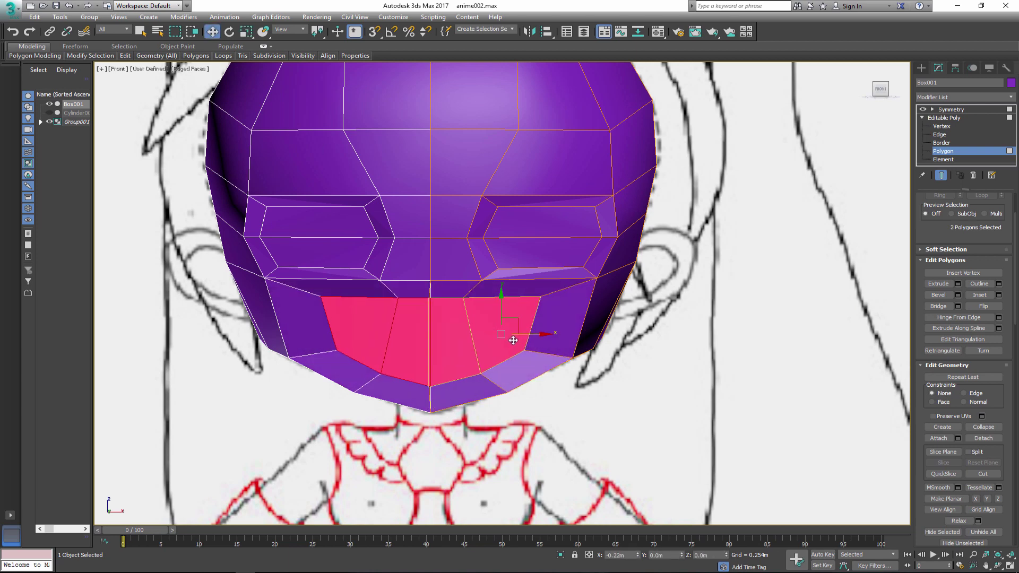
Move the inset lower-face vertices forward in the side view so the area between nose and chin follows the drawn profile.
{"action": "key", "text": "l"}
{"action": "left_click_drag", "start_coordinate": [432, 346], "coordinate": [417, 348]}
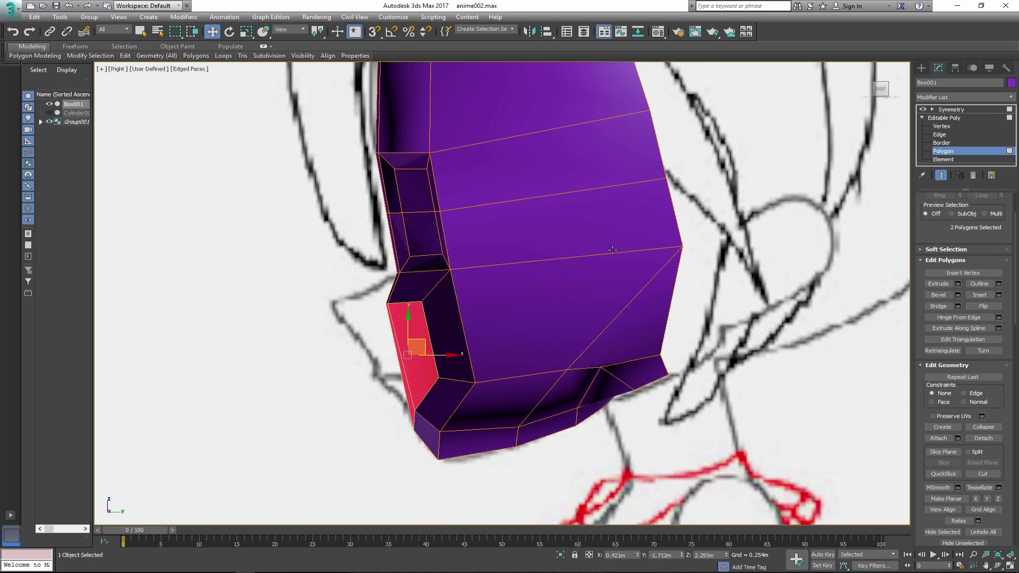
{"action": "left_click", "coordinate": [941, 126]}
{"action": "left_click_drag", "start_coordinate": [371, 291], "coordinate": [377, 345]}
{"action": "left_click_drag", "start_coordinate": [437, 379], "coordinate": [422, 390]}
{"action": "left_click_drag", "start_coordinate": [401, 345], "coordinate": [386, 347]}
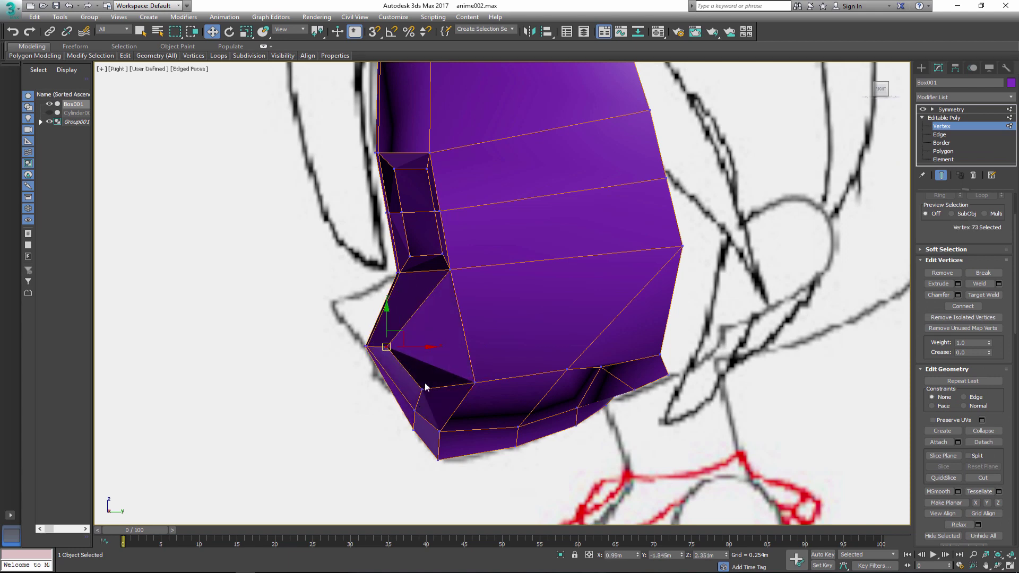
{"action": "left_click_drag", "start_coordinate": [413, 409], "coordinate": [412, 412]}
Raise the upper vertices of the inset mouth area in the front view, including the one on the centre line.
{"action": "key", "text": "f"}
{"action": "key", "text": "alt+x"}
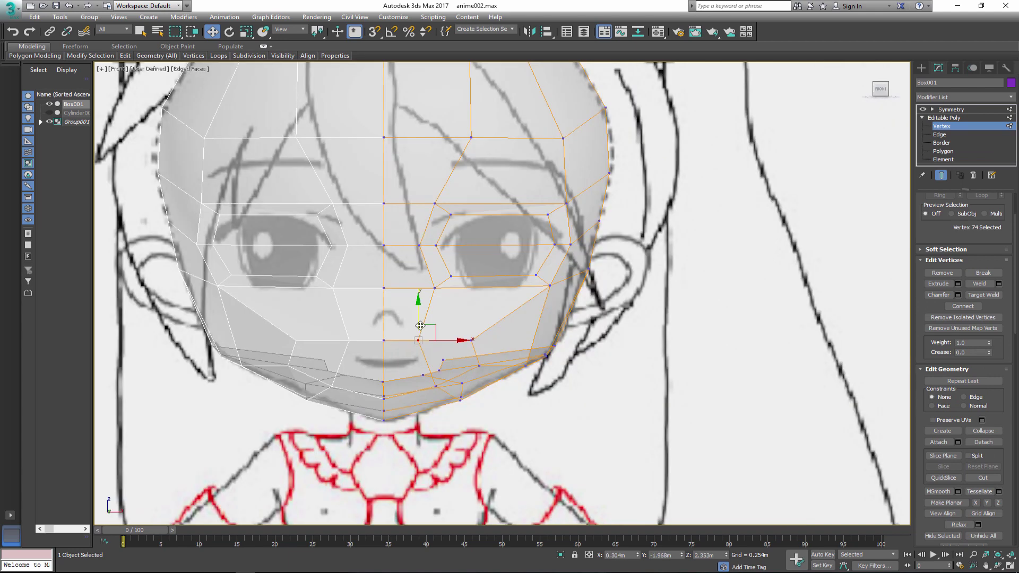
{"action": "left_click", "coordinate": [383, 332]}
{"action": "key", "text": "alt+x"}
Connect the edges around the mouth area with a new loop and slide its vertices along their edges toward the mouth polygons.
{"action": "left_click", "coordinate": [939, 134]}
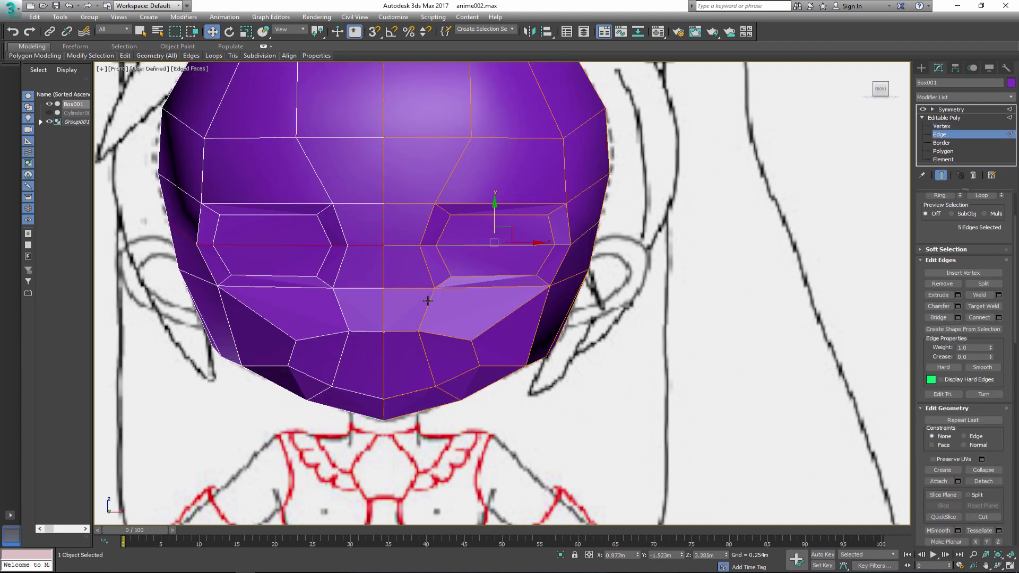
{"action": "left_click", "coordinate": [508, 341]}
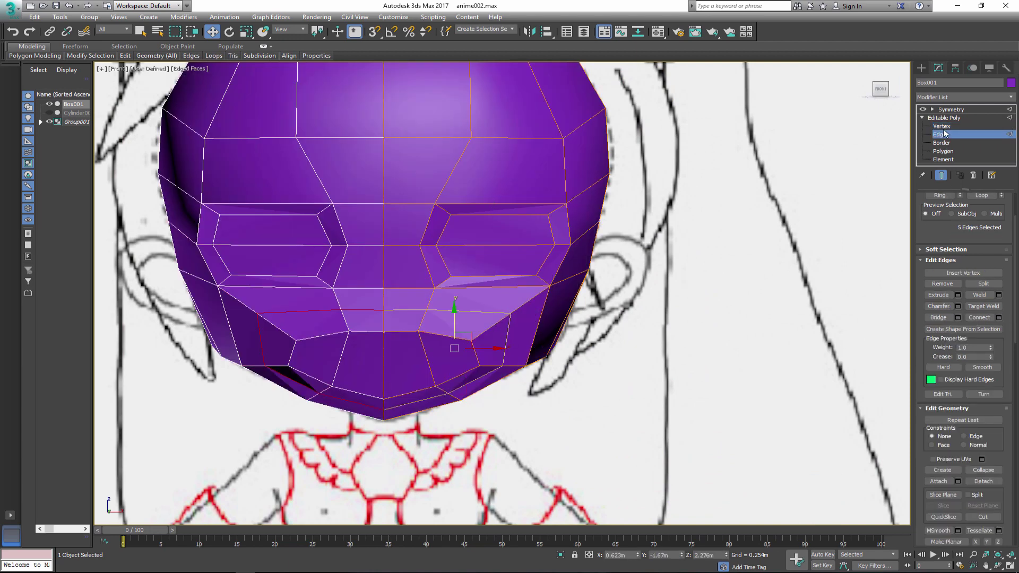
{"action": "key", "text": "1"}
{"action": "left_click_drag", "start_coordinate": [524, 300], "coordinate": [432, 311]}
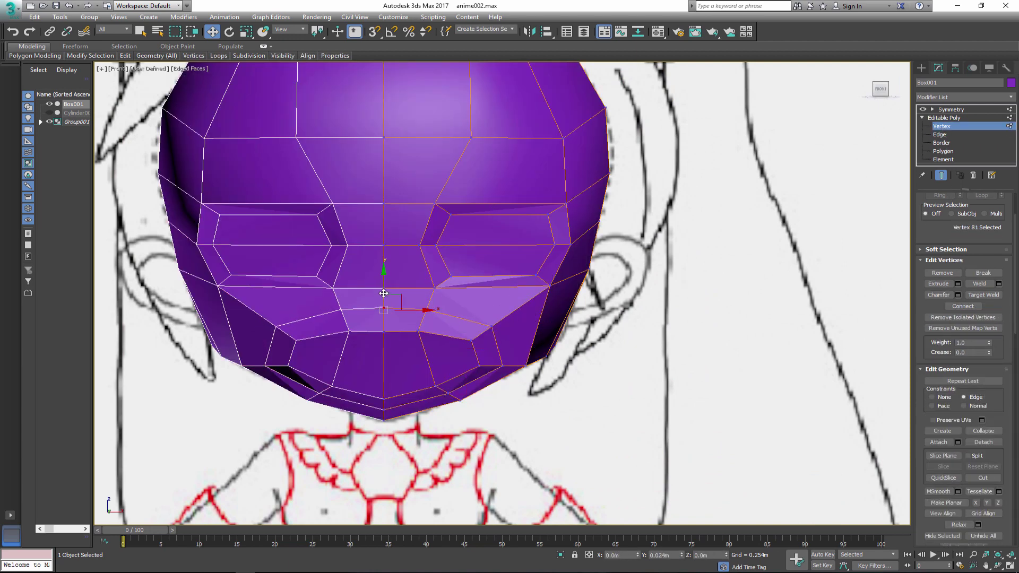
{"action": "middle_click_drag", "start_coordinate": [454, 330], "coordinate": [454, 267]}
{"action": "left_click", "coordinate": [479, 303]}
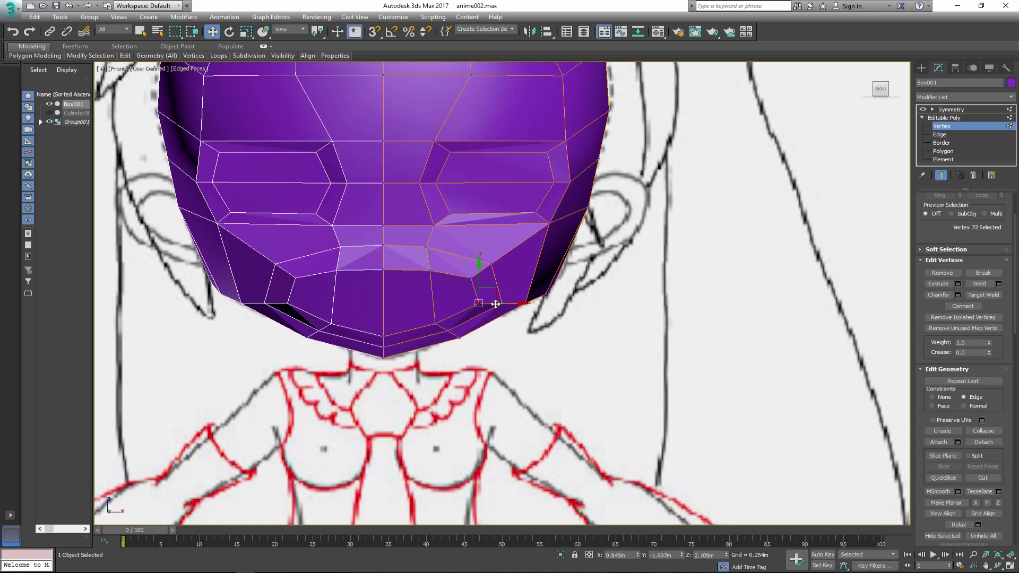
Extrude the two mouth polygons, scale them inward and close them up against the symmetry seam.
{"action": "key", "text": "4"}
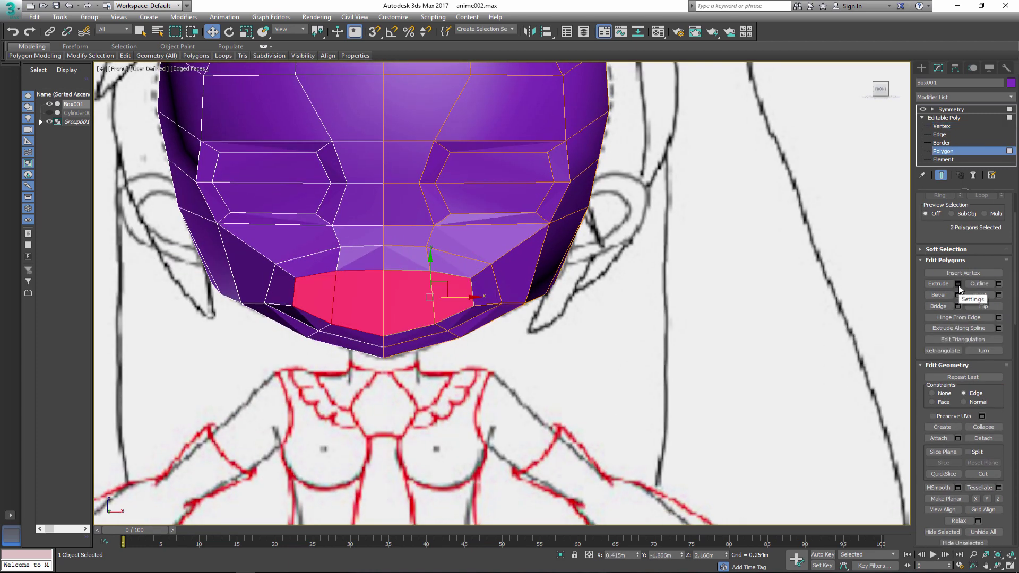
{"action": "left_click", "coordinate": [958, 284]}
{"action": "left_click", "coordinate": [525, 289]}
{"action": "left_click", "coordinate": [387, 306]}
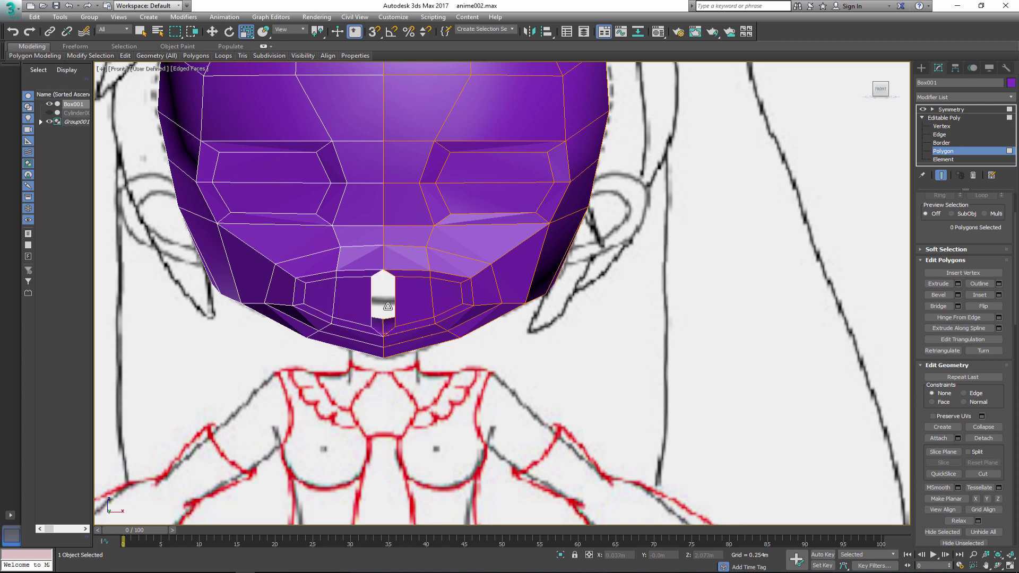
{"action": "key", "text": "ctrl+z"}
{"action": "key", "text": "w"}
{"action": "key", "text": "alt+w"}
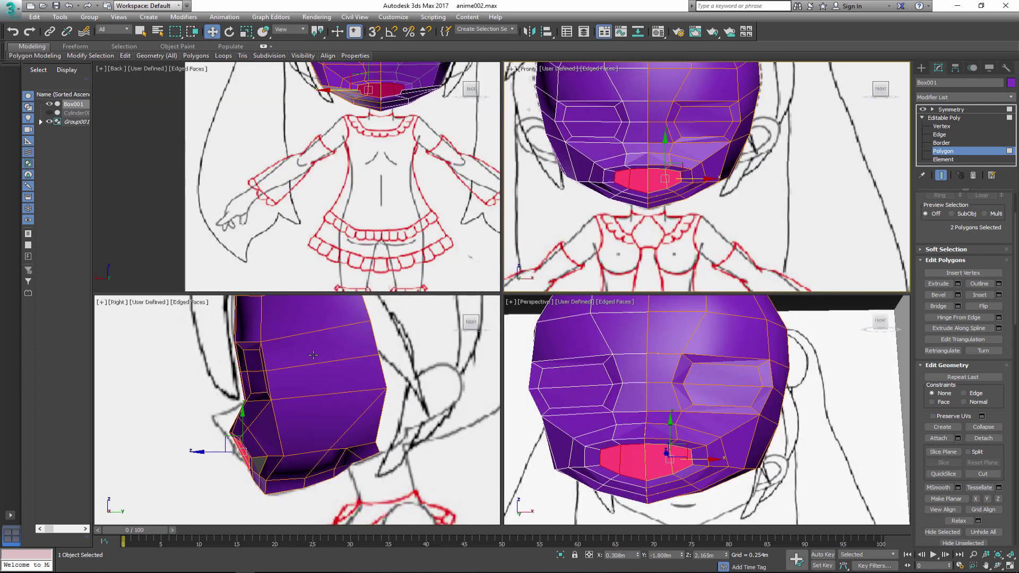
Rotate the two mouth polygons in the side view and move their vertices onto the drawn lip profile.
{"action": "key", "text": "alt+w"}
{"action": "scroll", "coordinate": [313, 355], "scroll_direction": "up", "scroll_amount": 5}
{"action": "key", "text": "e"}
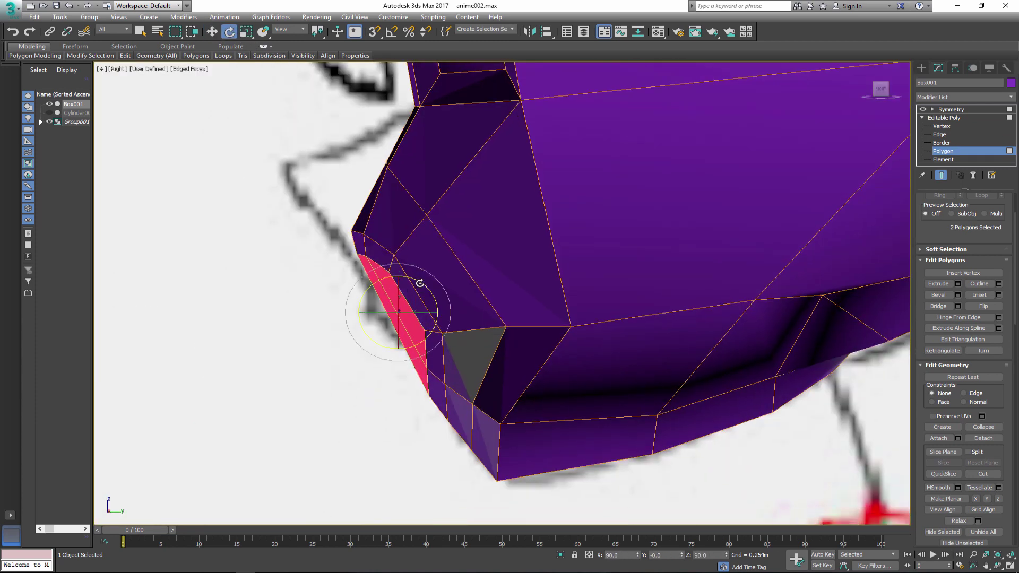
{"action": "left_click_drag", "start_coordinate": [419, 283], "coordinate": [412, 287]}
{"action": "key", "text": "w"}
{"action": "key", "text": "1"}
{"action": "key", "text": "alt+x"}
{"action": "mouse_move", "coordinate": [342, 249]}
{"action": "left_mouse_down"}
{"action": "mouse_move", "coordinate": [390, 277]}
{"action": "mouse_move", "coordinate": [382, 300]}
{"action": "left_mouse_up"}
{"action": "middle_click_drag", "start_coordinate": [426, 327], "coordinate": [393, 275]}
{"action": "left_click", "coordinate": [393, 275]}
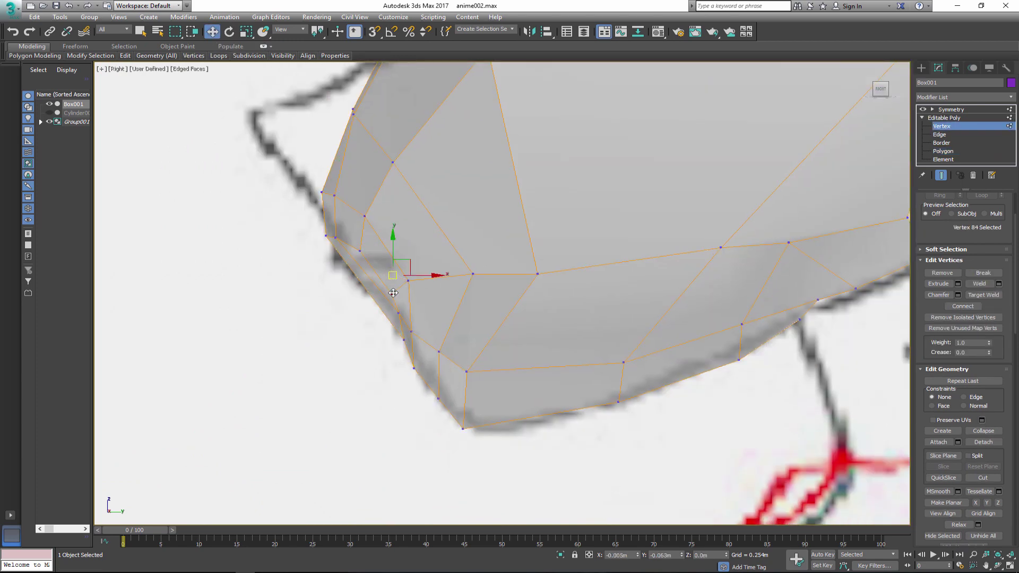
{"action": "left_click", "coordinate": [398, 313]}
Slide the vertex above the mouth beside the centre line along its edge to even out the upper lip.
{"action": "key", "text": "p"}
{"action": "key", "text": "alt+x"}
{"action": "key", "text": "shift+x"}
{"action": "left_click_drag", "start_coordinate": [467, 417], "coordinate": [523, 392]}
{"action": "left_click", "coordinate": [489, 341]}
{"action": "left_click_drag", "start_coordinate": [483, 342], "coordinate": [473, 346]}
{"action": "middle_click_drag", "start_coordinate": [474, 346], "coordinate": [459, 358]}
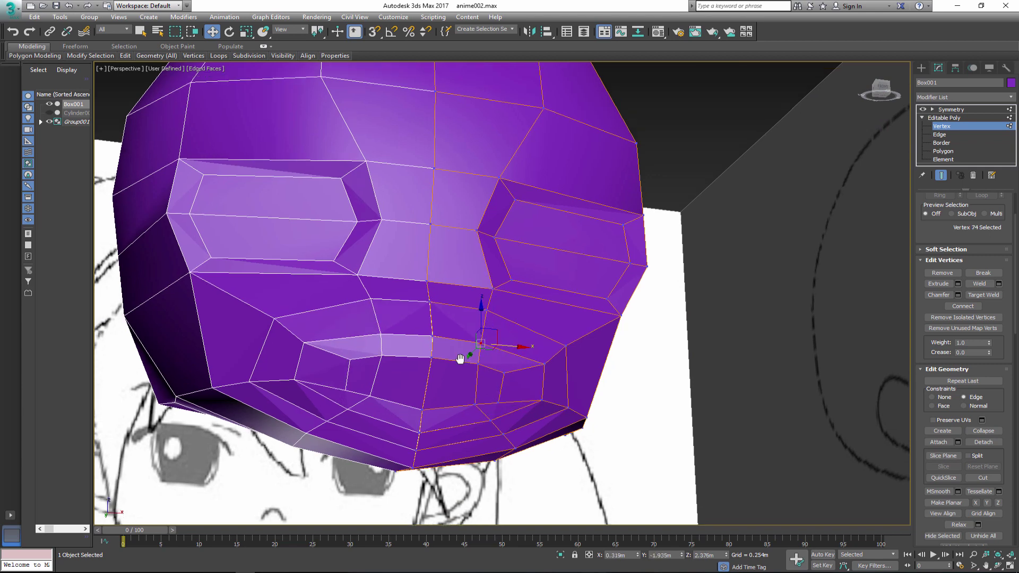
Cut a new edge line beside the centre line from the nose up between the eyes to the forehead.
{"action": "key", "text": "shift+z"}
{"action": "scroll", "coordinate": [975, 378], "scroll_direction": "down", "scroll_amount": 5}
{"action": "key", "text": "f"}
{"action": "key", "text": "alt+x"}
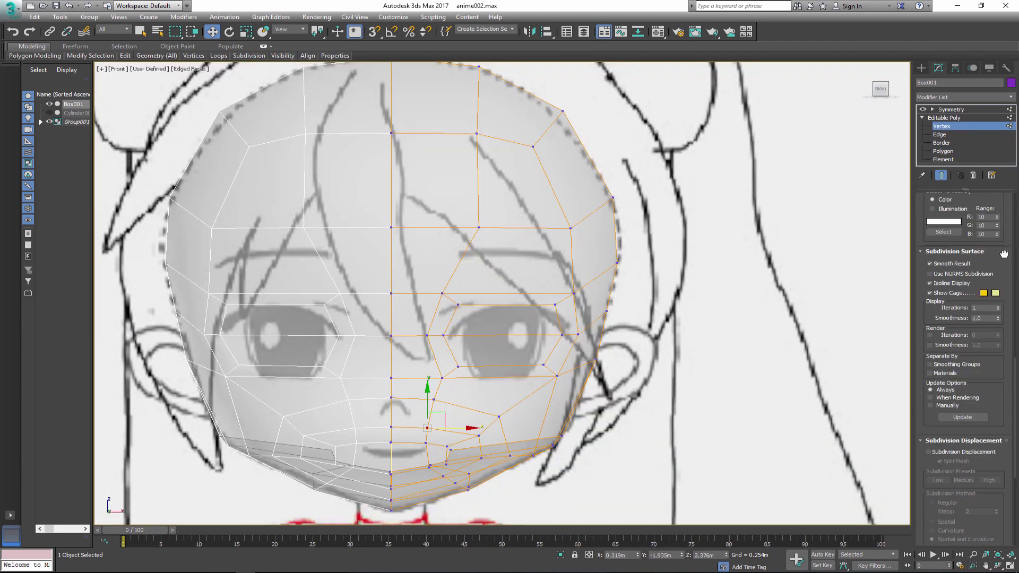
{"action": "scroll", "coordinate": [1004, 254], "scroll_direction": "up", "scroll_amount": 5}
{"action": "left_click", "coordinate": [983, 252]}
{"action": "middle_click_drag", "start_coordinate": [391, 171], "coordinate": [404, 190]}
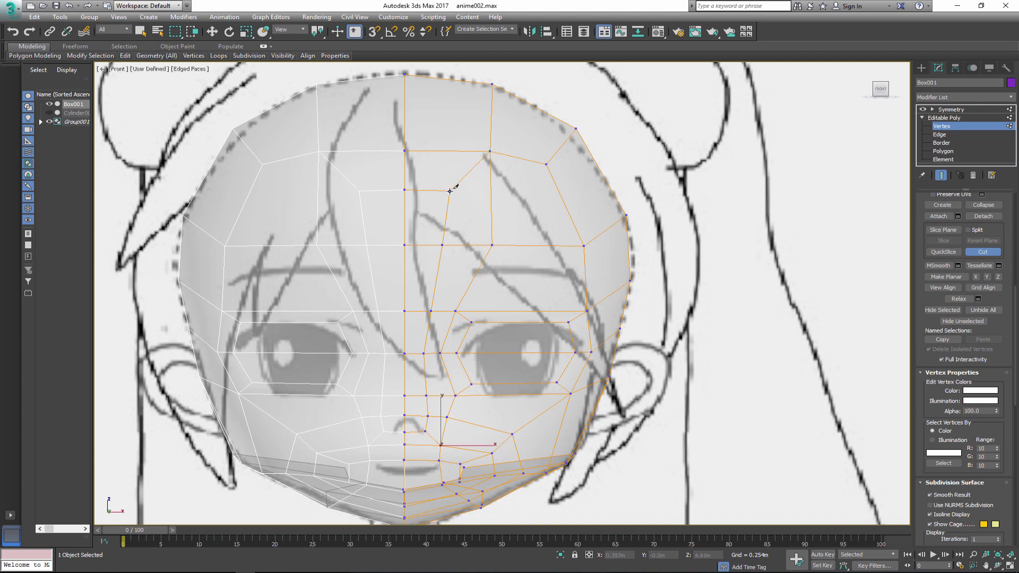
{"action": "key", "text": "w"}
Move the newly cut vertices on the forehead, beside the nostril and at the nose bridge to fit the front drawing.
{"action": "scroll", "coordinate": [461, 368], "scroll_direction": "up", "scroll_amount": 3}
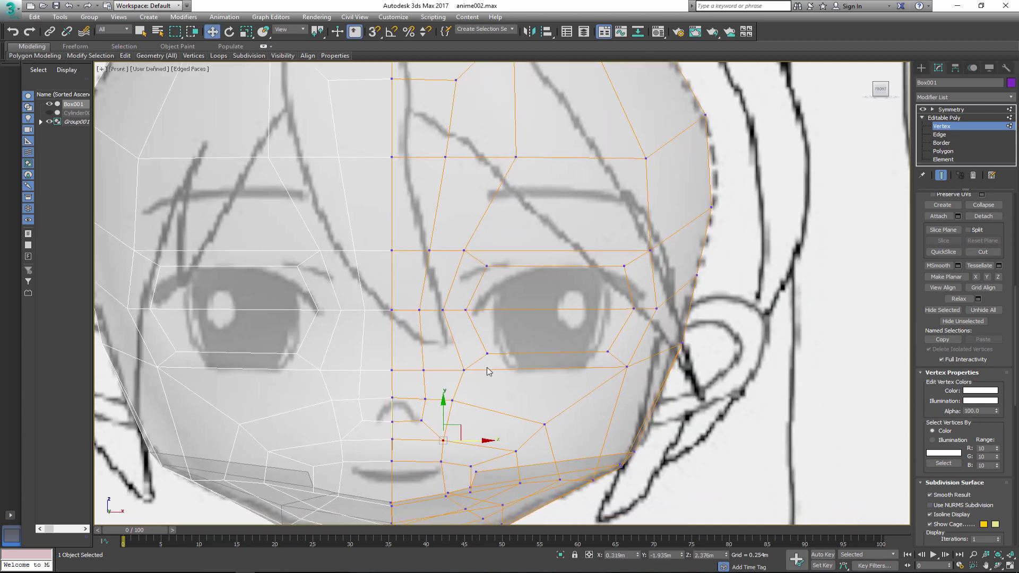
{"action": "scroll", "coordinate": [922, 345], "scroll_direction": "up", "scroll_amount": 3}
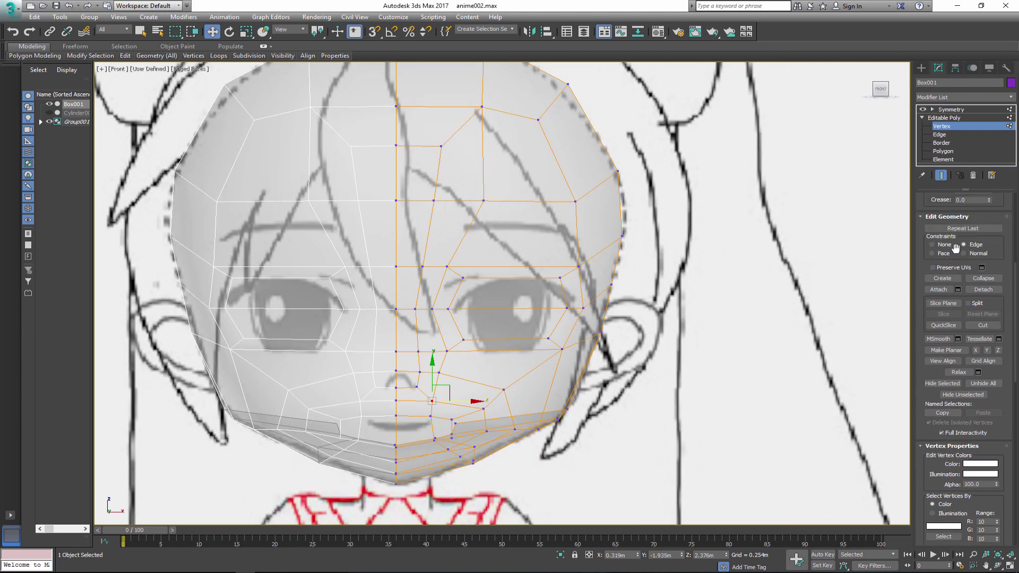
{"action": "middle_click_drag", "start_coordinate": [415, 414], "coordinate": [415, 333]}
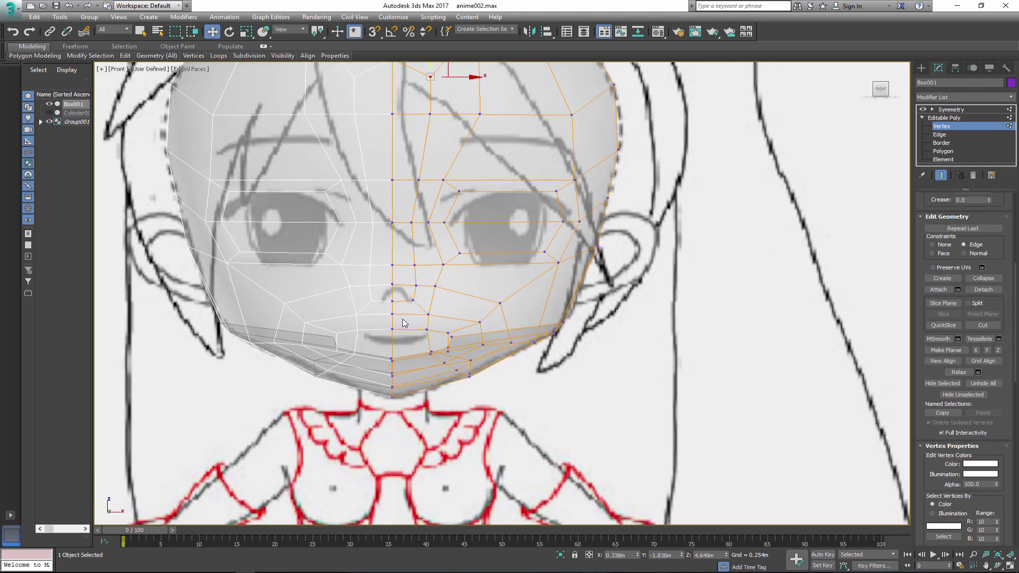
{"action": "scroll", "coordinate": [415, 334], "scroll_direction": "up", "scroll_amount": 3}
{"action": "left_click", "coordinate": [421, 296]}
{"action": "left_click", "coordinate": [388, 312]}
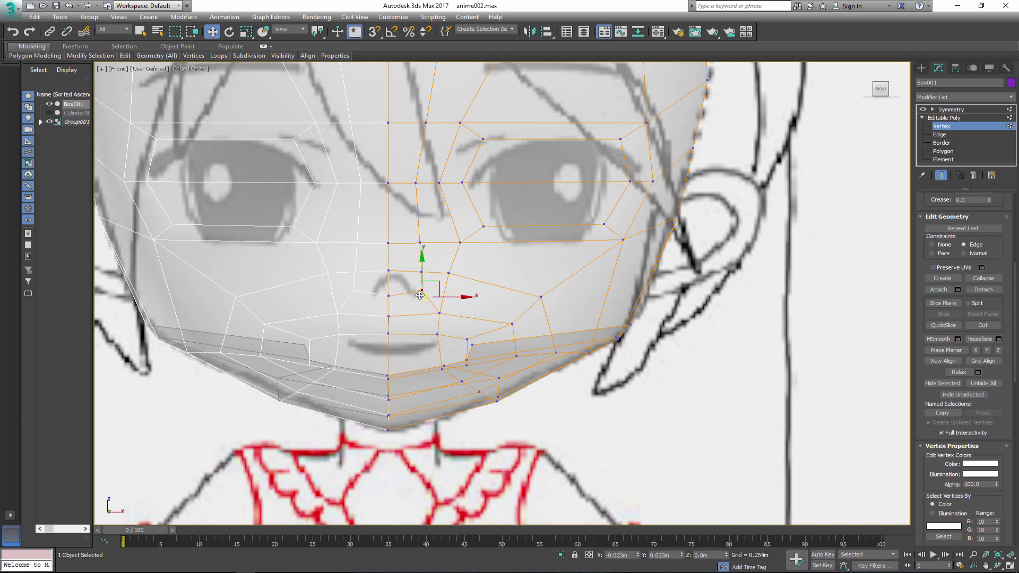
{"action": "left_click", "coordinate": [422, 243]}
{"action": "scroll", "coordinate": [385, 288], "scroll_direction": "down", "scroll_amount": 2}
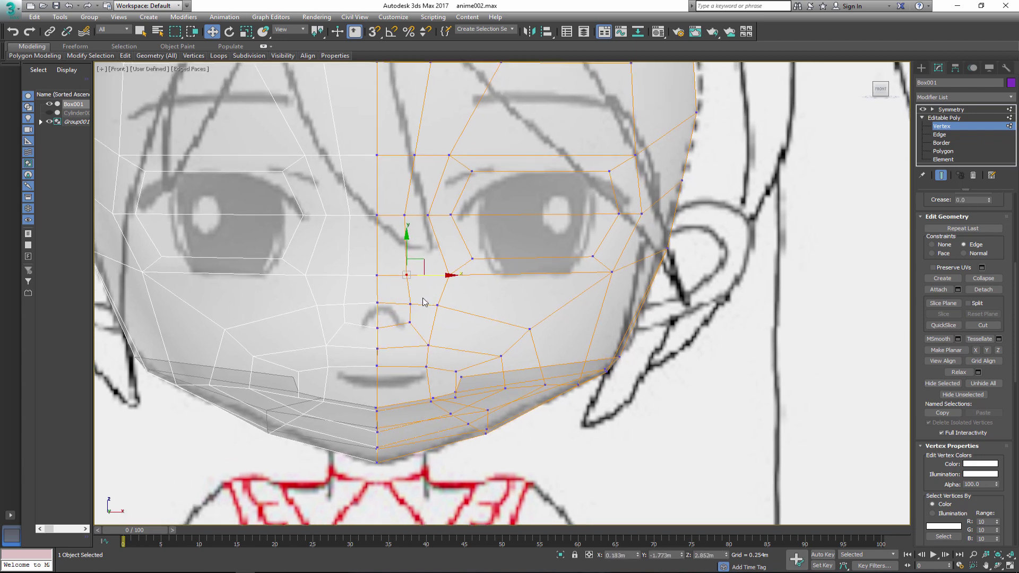
Pull the nose-tip vertices forward to the drawn side profile and adjust the vertex at the side of the nose.
{"action": "left_click_drag", "start_coordinate": [413, 333], "coordinate": [325, 324]}
{"action": "key", "text": "r"}
{"action": "left_click", "coordinate": [319, 314]}
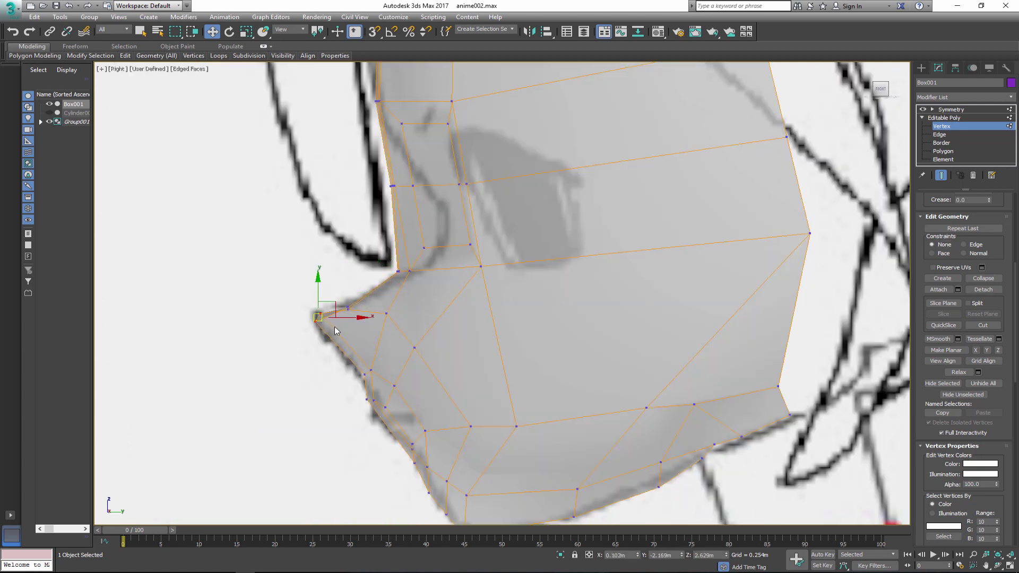
{"action": "mouse_move", "coordinate": [321, 317]}
{"action": "middle_mouse_down"}
{"action": "mouse_move", "coordinate": [403, 356]}
{"action": "mouse_move", "coordinate": [467, 340]}
{"action": "middle_mouse_up"}
{"action": "key", "text": "p"}
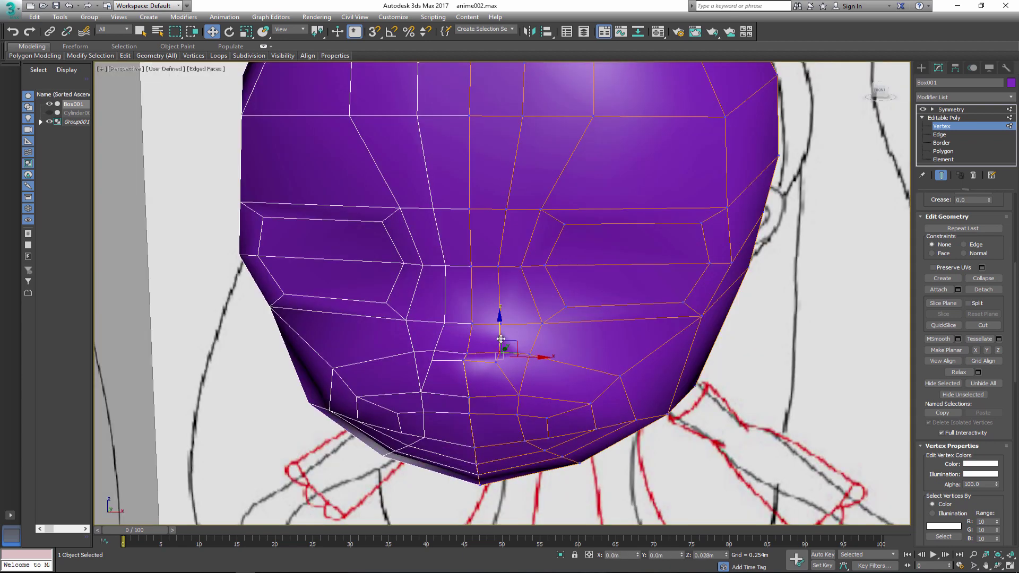
{"action": "mouse_move", "coordinate": [494, 356]}
{"action": "left_mouse_down"}
{"action": "mouse_move", "coordinate": [524, 359]}
{"action": "mouse_move", "coordinate": [508, 364]}
{"action": "left_mouse_up"}
{"action": "middle_click_drag", "start_coordinate": [508, 364], "coordinate": [448, 409], "text": "alt"}
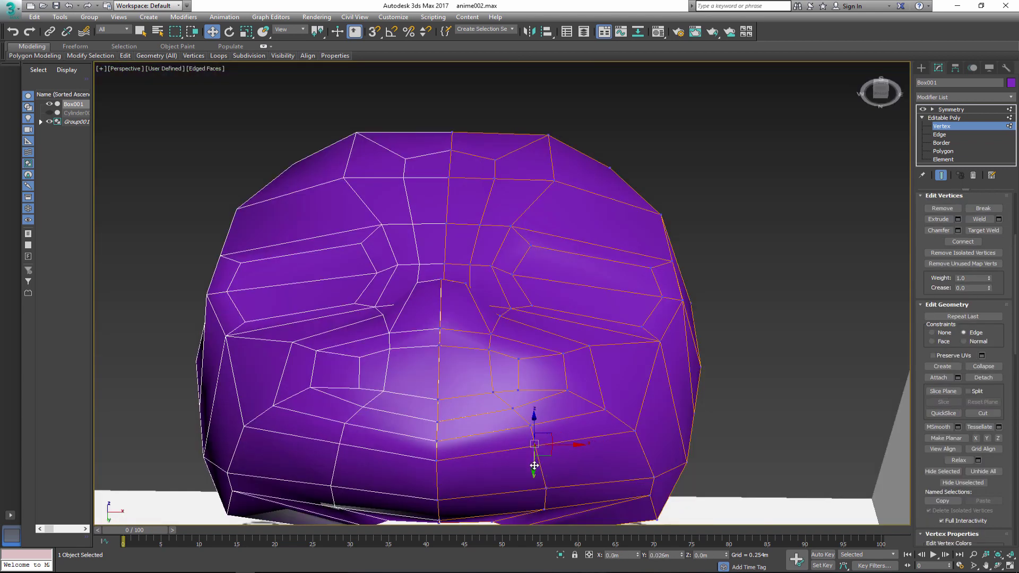
Reposition the chin vertices below the mouth and raise the lower mouth-corner vertex.
{"action": "mouse_move", "coordinate": [534, 465]}
{"action": "left_mouse_down"}
{"action": "mouse_move", "coordinate": [527, 449]}
{"action": "mouse_move", "coordinate": [444, 444]}
{"action": "left_mouse_up"}
{"action": "middle_click_drag", "start_coordinate": [444, 443], "coordinate": [475, 425], "text": "alt"}
{"action": "scroll", "coordinate": [518, 370], "scroll_direction": "up", "scroll_amount": 2}
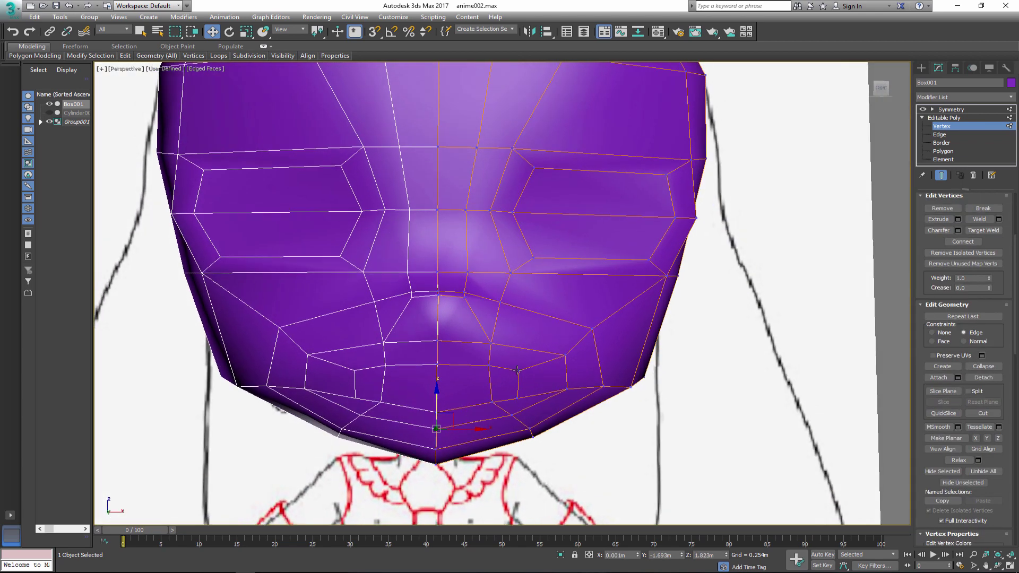
{"action": "left_click", "coordinate": [516, 399]}
{"action": "left_click_drag", "start_coordinate": [518, 390], "coordinate": [519, 380]}
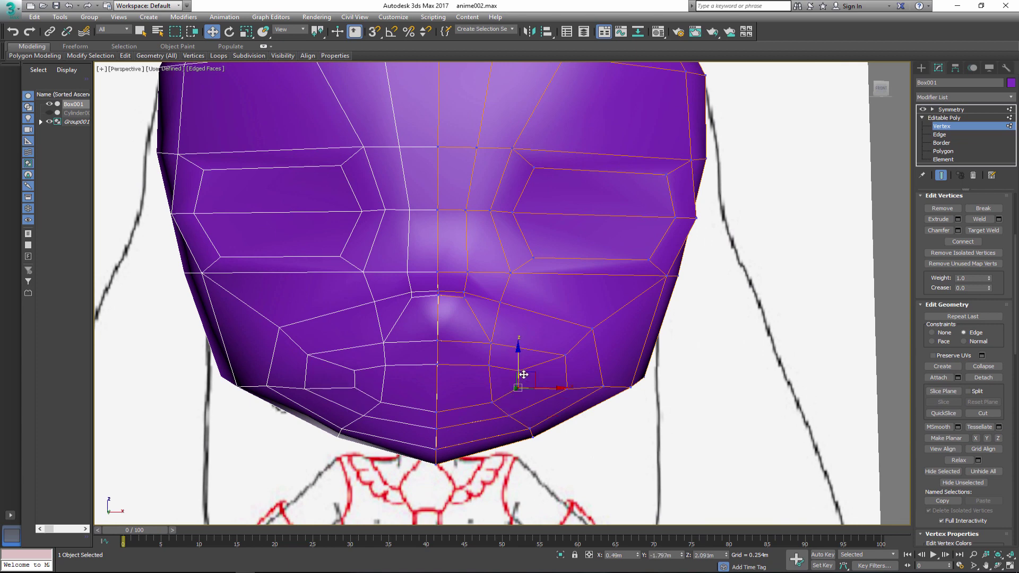
{"action": "left_click", "coordinate": [520, 369]}
{"action": "scroll", "coordinate": [519, 365], "scroll_direction": "down", "scroll_amount": 8}
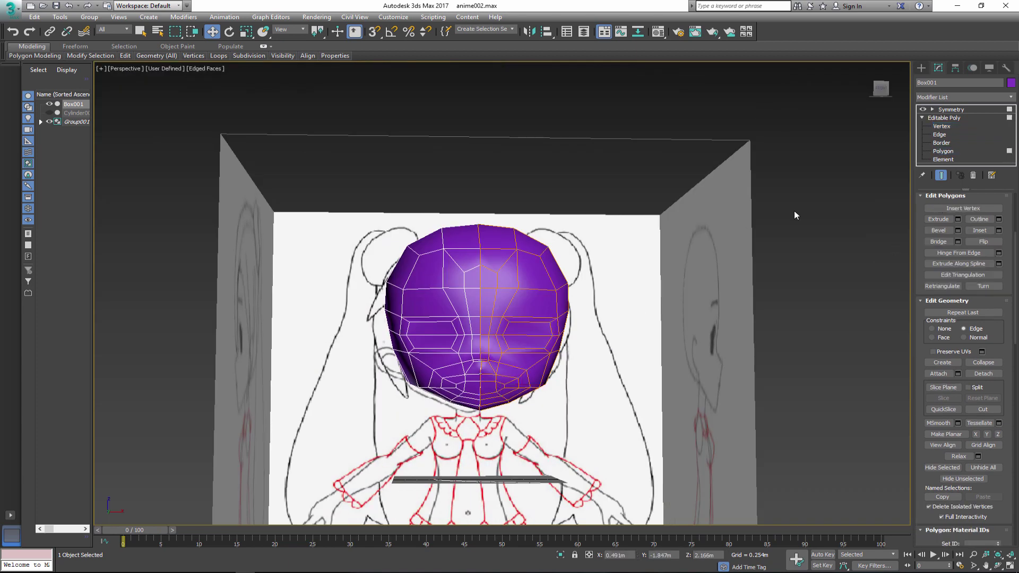
Select all polygons of the head and assign them to smoothing group 1.
{"action": "key", "text": "4"}
{"action": "key", "text": "ctrl+a"}
{"action": "scroll", "coordinate": [949, 403], "scroll_direction": "down", "scroll_amount": 5}
{"action": "left_click", "coordinate": [929, 403]}
{"action": "left_click", "coordinate": [683, 407]}
Cut a new edge line across the side of the head from the eye-level edge toward the back.
{"action": "middle_click_drag", "start_coordinate": [682, 407], "coordinate": [616, 425], "text": "alt"}
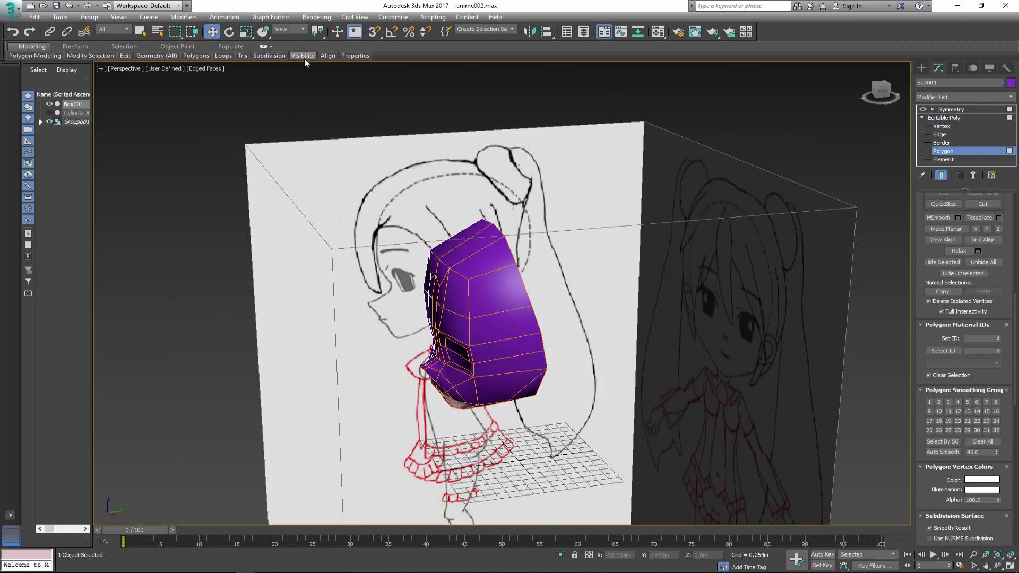
{"action": "middle_click_drag", "start_coordinate": [616, 297], "coordinate": [425, 297], "text": "alt"}
{"action": "scroll", "coordinate": [440, 297], "scroll_direction": "up", "scroll_amount": 4}
{"action": "scroll", "coordinate": [963, 318], "scroll_direction": "up", "scroll_amount": 5}
{"action": "left_click", "coordinate": [986, 409]}
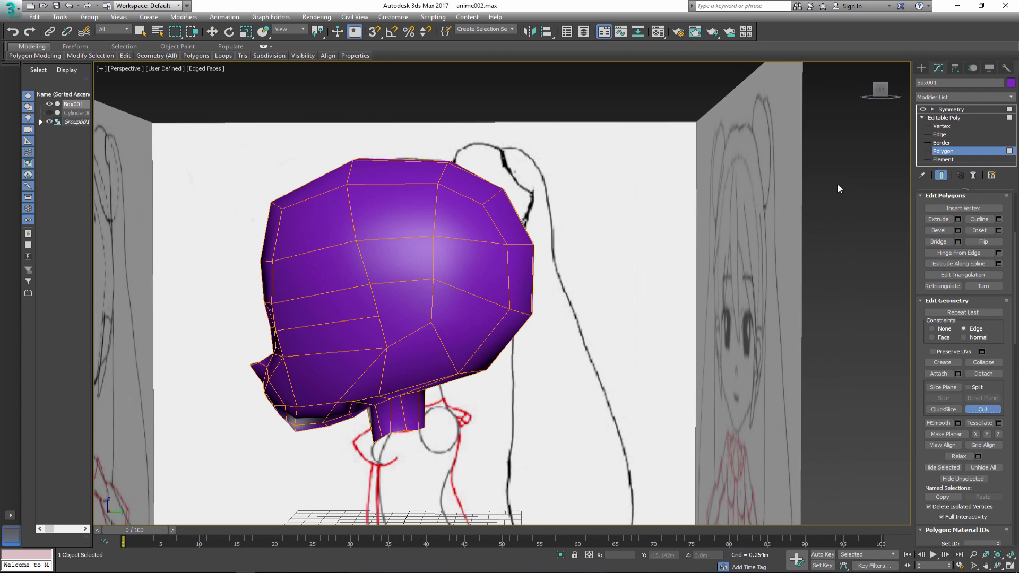
{"action": "key", "text": "1"}
{"action": "left_click", "coordinate": [379, 314]}
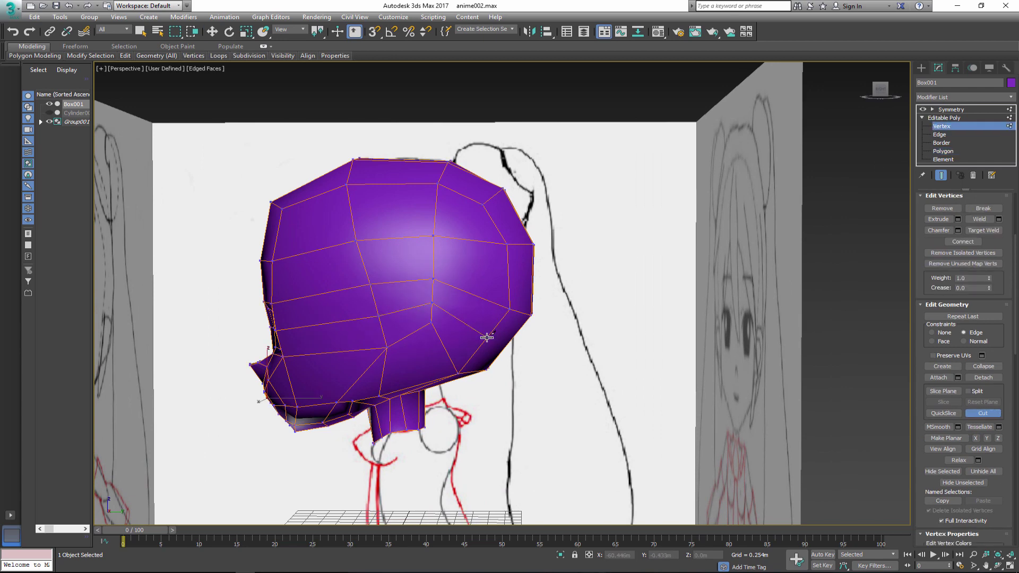
{"action": "key", "text": "shift+z"}
{"action": "key", "text": "shift+z"}
{"action": "left_click", "coordinate": [968, 412]}
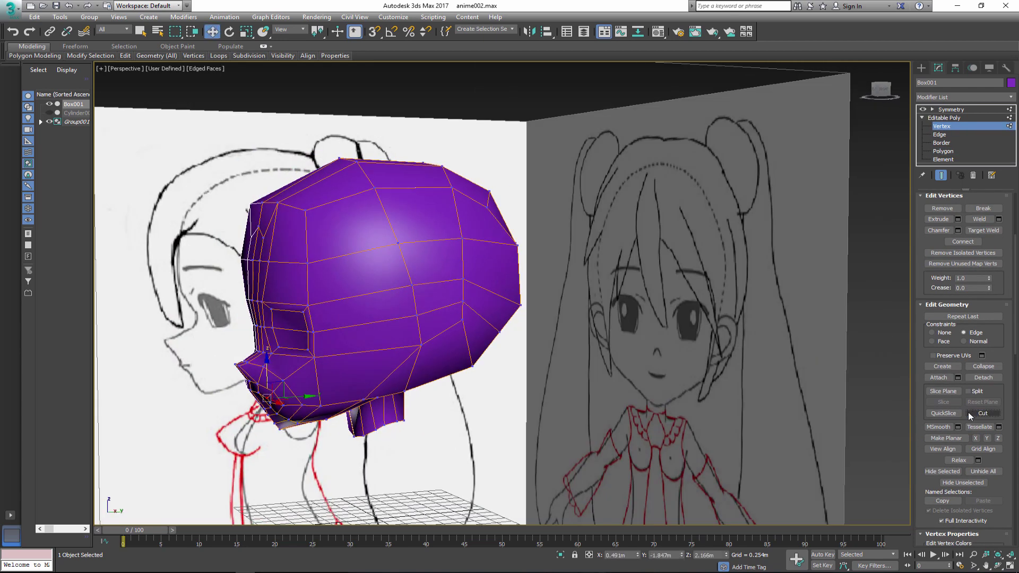
Reposition the vertices on the side of the head around the ear and above the neck in the side view.
{"action": "key", "text": "shift+z"}
{"action": "key", "text": "alt+x"}
{"action": "left_click_drag", "start_coordinate": [394, 281], "coordinate": [380, 342]}
{"action": "middle_click_drag", "start_coordinate": [331, 387], "coordinate": [335, 340]}
{"action": "middle_click_drag", "start_coordinate": [395, 331], "coordinate": [397, 358]}
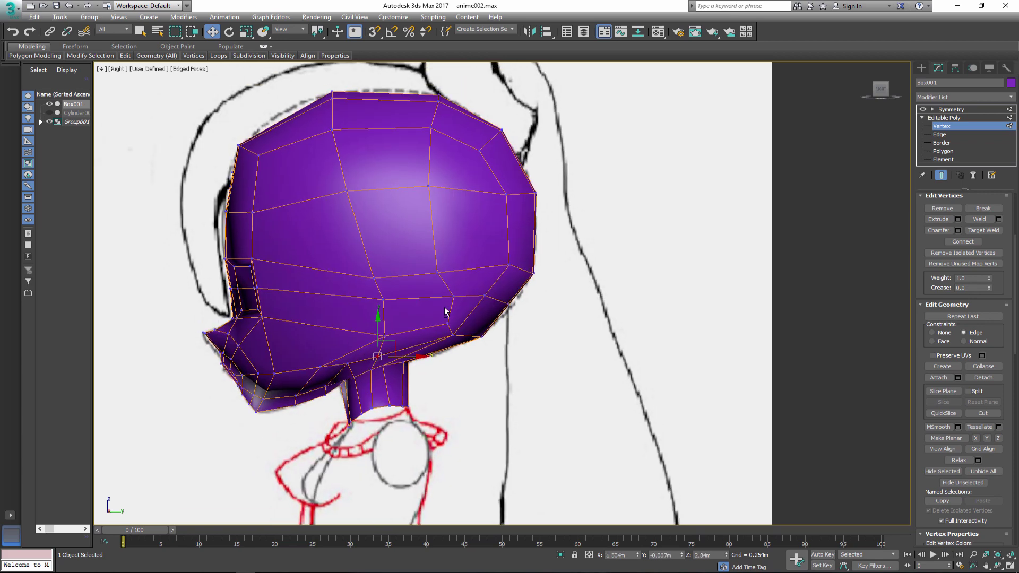
{"action": "left_click", "coordinate": [440, 272]}
Extrude the two polygons at the ear position and scale them inward with the constraint set to None.
{"action": "left_click", "coordinate": [942, 151]}
{"action": "left_click", "coordinate": [406, 294]}
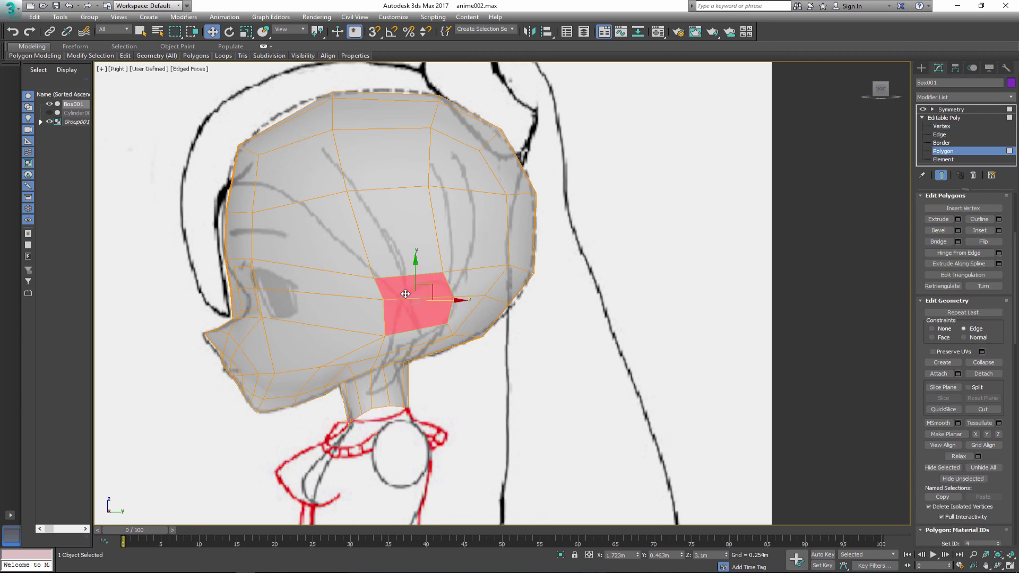
{"action": "left_click", "coordinate": [957, 220]}
{"action": "left_click", "coordinate": [509, 327]}
{"action": "left_click", "coordinate": [246, 32]}
{"action": "left_click_drag", "start_coordinate": [419, 295], "coordinate": [412, 307]}
{"action": "scroll", "coordinate": [458, 400], "scroll_direction": "up", "scroll_amount": 3}
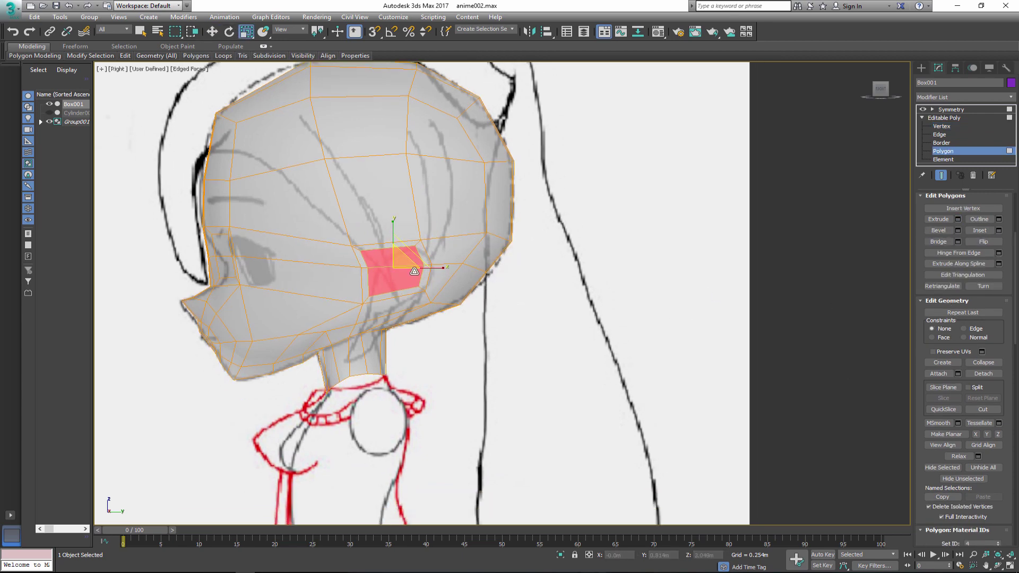
Reposition the vertices around the ear outline in the side view with the constraint set to Edge.
{"action": "left_click", "coordinate": [940, 126]}
{"action": "left_click", "coordinate": [980, 335]}
{"action": "key", "text": "w"}
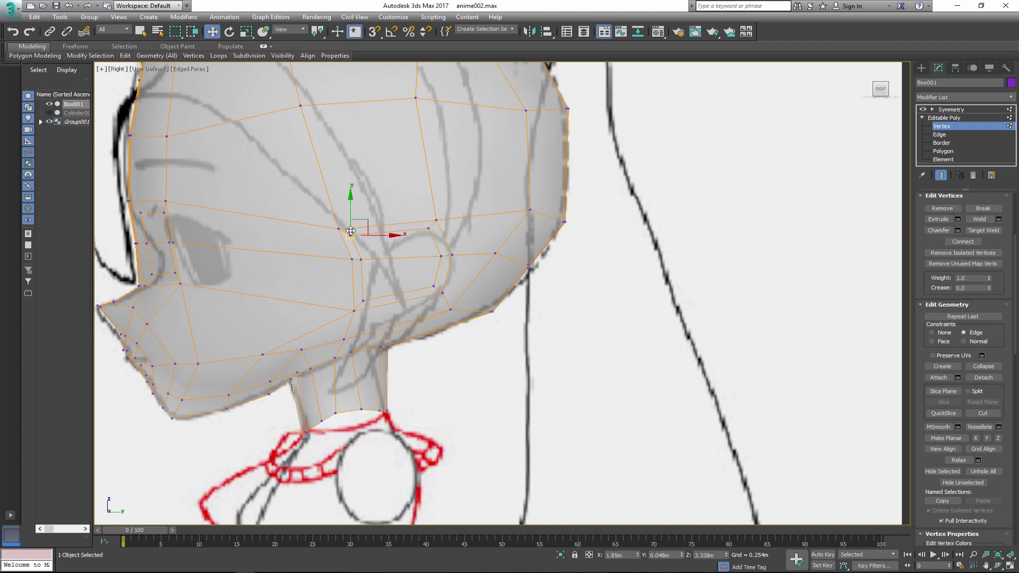
{"action": "left_click_drag", "start_coordinate": [351, 236], "coordinate": [379, 243]}
{"action": "left_click", "coordinate": [365, 260]}
{"action": "left_click_drag", "start_coordinate": [353, 311], "coordinate": [352, 316]}
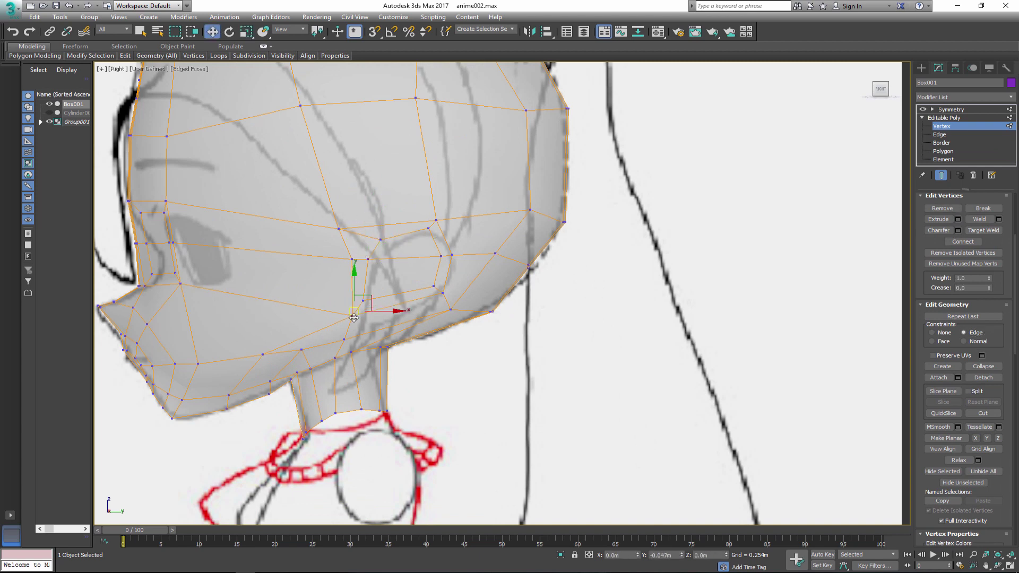
{"action": "left_click", "coordinate": [441, 293]}
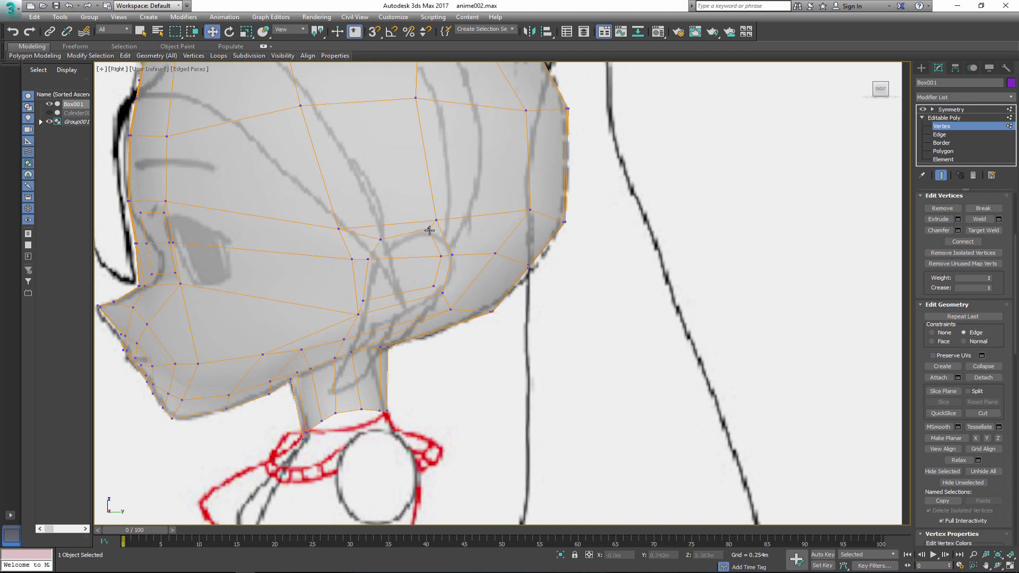
{"action": "left_click", "coordinate": [429, 231]}
{"action": "key", "text": "alt+x"}
{"action": "left_click_drag", "start_coordinate": [393, 242], "coordinate": [348, 260]}
{"action": "left_click", "coordinate": [430, 294]}
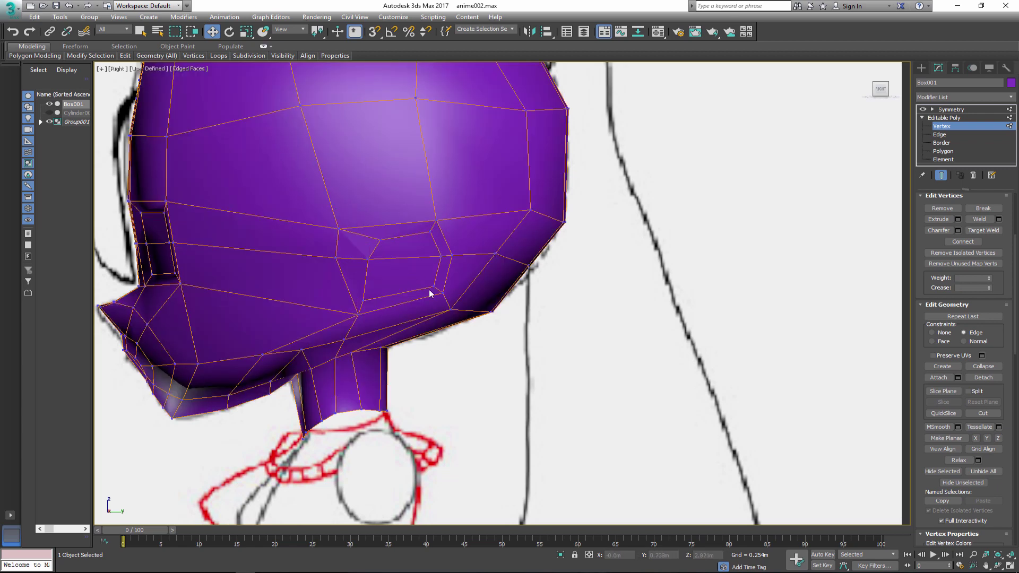
Extrude the two ear polygons outward from the head with the constraint set to None.
{"action": "key", "text": "4"}
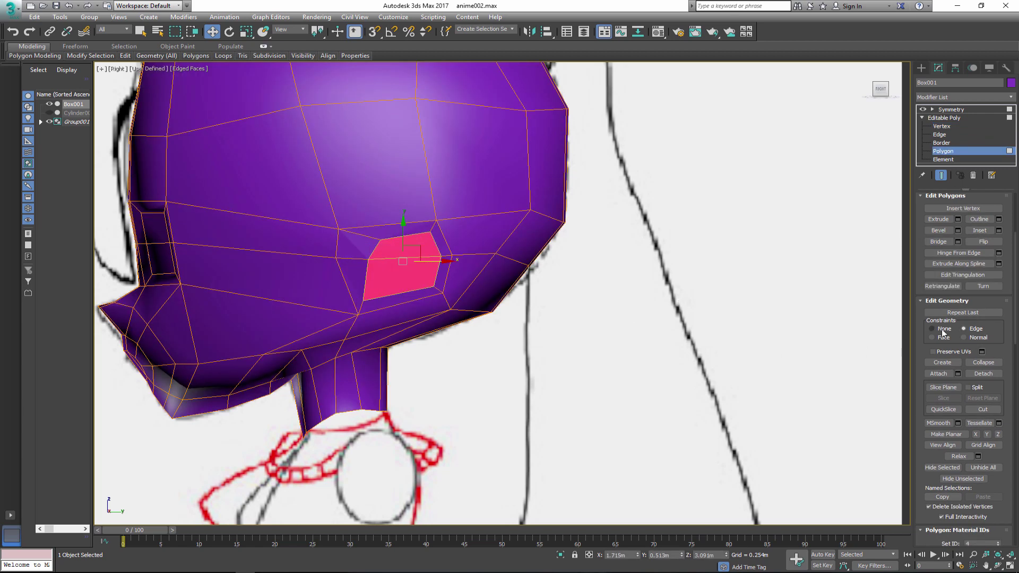
{"action": "scroll", "coordinate": [979, 321], "scroll_direction": "up", "scroll_amount": 3}
{"action": "left_click", "coordinate": [958, 350]}
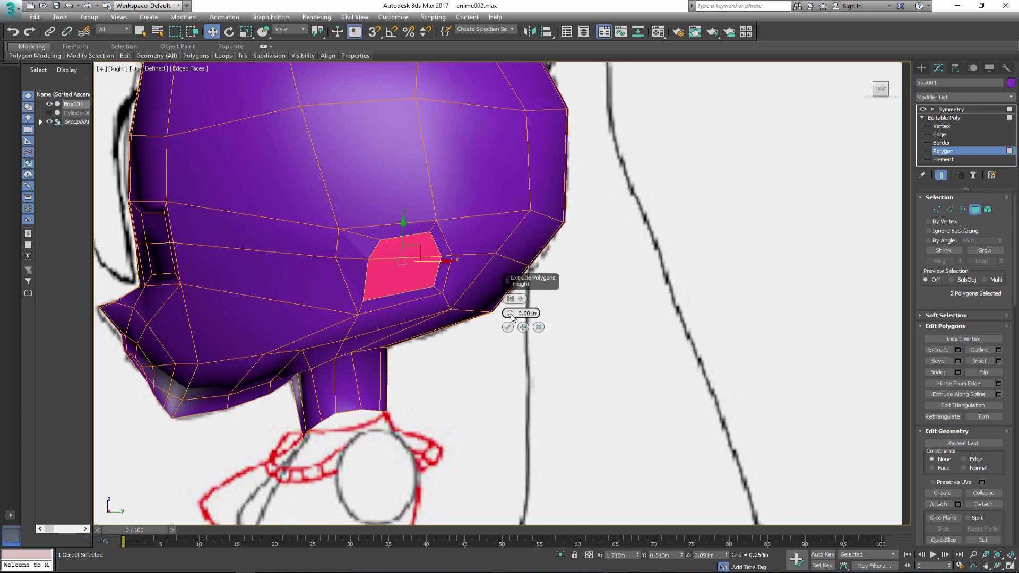
{"action": "left_click", "coordinate": [510, 324]}
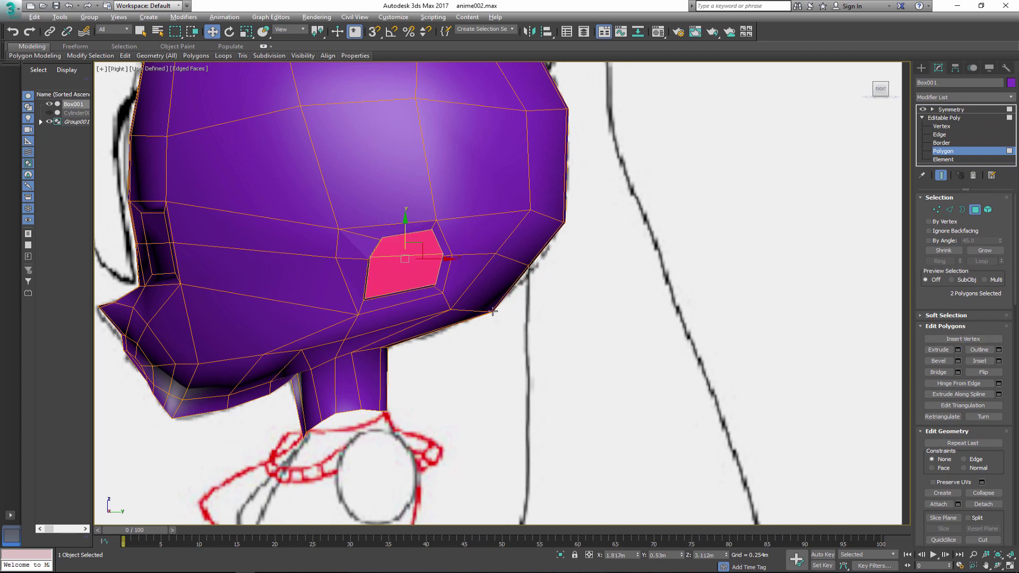
Rotate the extruded ear face so it angles out from the head and extrude it again.
{"action": "key", "text": "p"}
{"action": "middle_click_drag", "start_coordinate": [633, 336], "coordinate": [446, 313], "text": "alt"}
{"action": "key", "text": "e"}
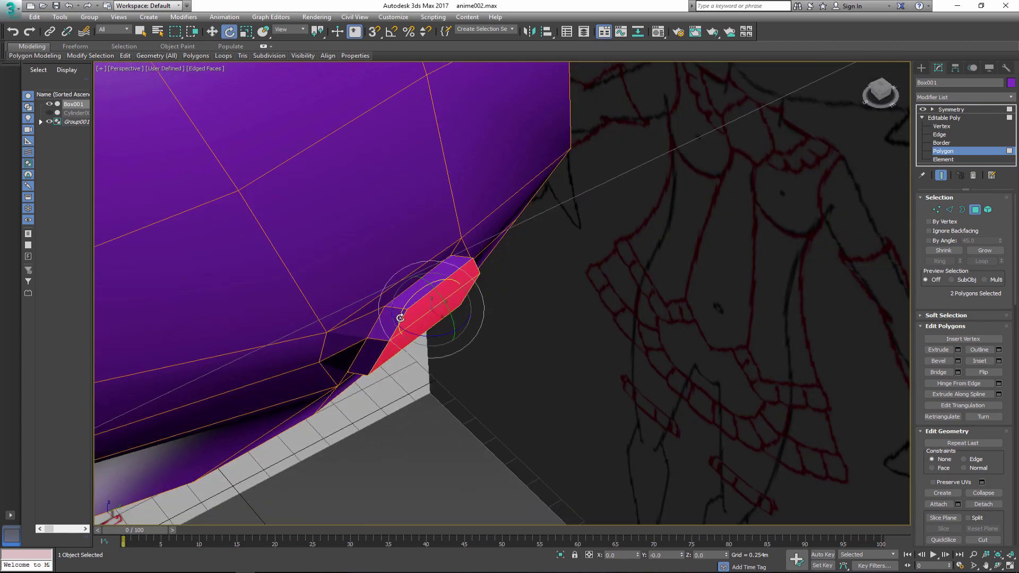
{"action": "left_click_drag", "start_coordinate": [446, 313], "coordinate": [451, 308]}
{"action": "mouse_move", "coordinate": [451, 308]}
{"action": "middle_mouse_down", "text": "alt"}
{"action": "mouse_move", "coordinate": [440, 302]}
{"action": "mouse_move", "coordinate": [461, 306]}
{"action": "mouse_move", "coordinate": [448, 306]}
{"action": "middle_mouse_up", "text": "alt"}
{"action": "left_click", "coordinate": [958, 350]}
{"action": "middle_click_drag", "start_coordinate": [565, 310], "coordinate": [466, 300], "text": "alt"}
{"action": "left_click", "coordinate": [507, 327]}
Cut a new edge down the middle of the ear's outer face, splitting it into four polygons.
{"action": "key", "text": "1"}
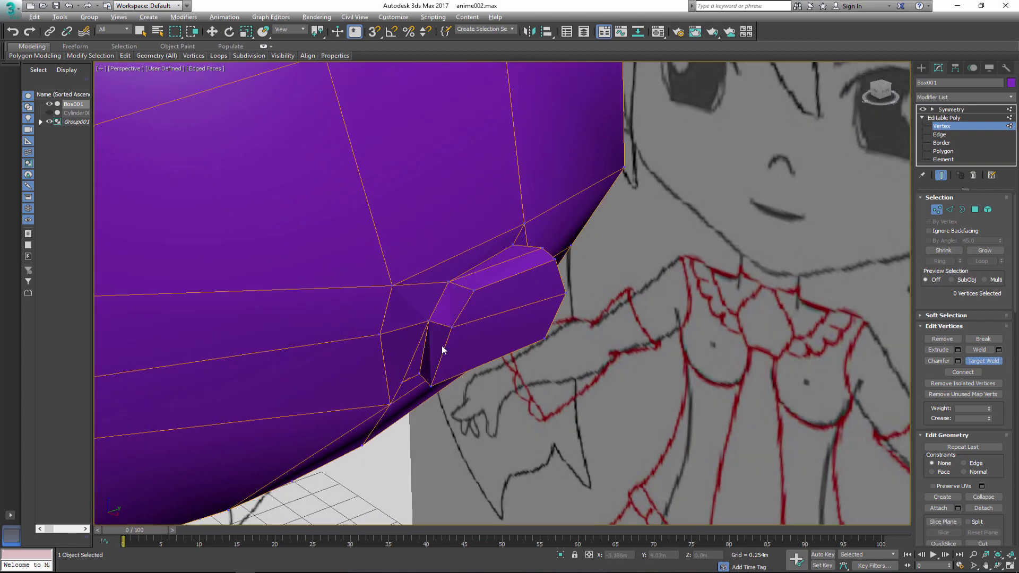
{"action": "middle_click_drag", "start_coordinate": [439, 345], "coordinate": [478, 297], "text": "alt"}
{"action": "key", "text": "e"}
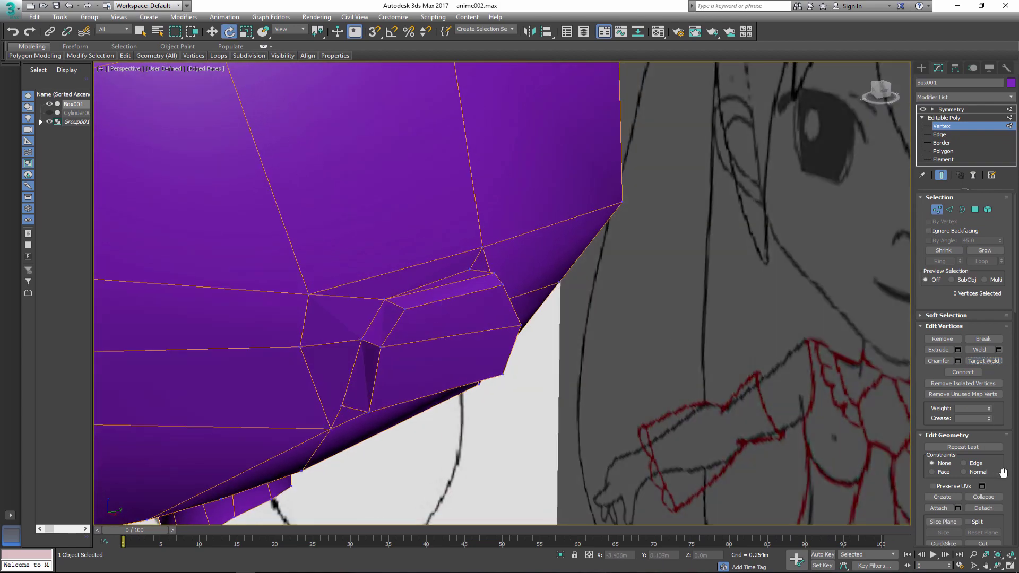
{"action": "left_click_drag", "start_coordinate": [1002, 472], "coordinate": [1002, 376]}
{"action": "left_click", "coordinate": [982, 447]}
{"action": "middle_click_drag", "start_coordinate": [531, 329], "coordinate": [503, 281], "text": "alt"}
{"action": "middle_click_drag", "start_coordinate": [515, 297], "coordinate": [363, 176], "text": "alt"}
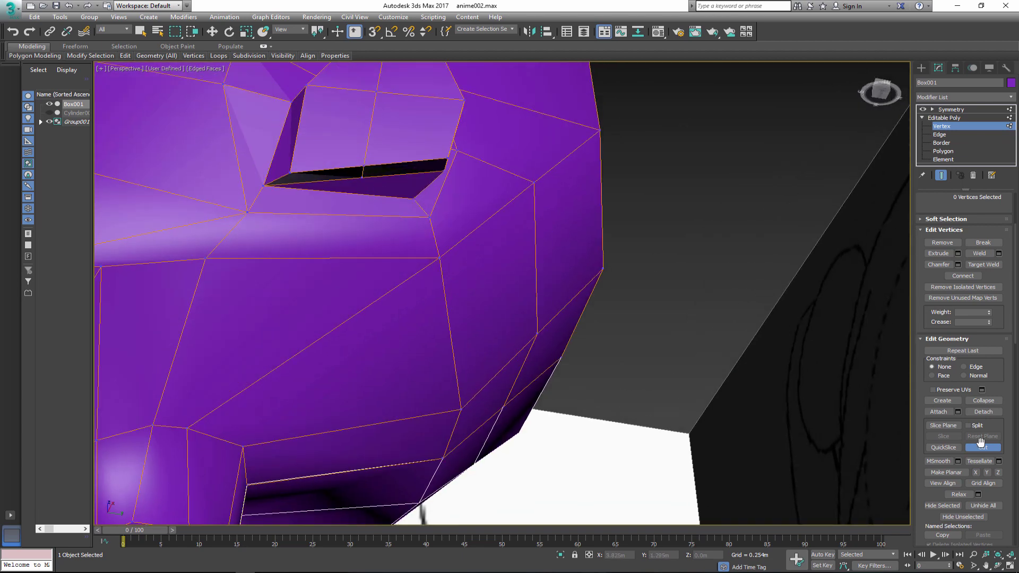
Move the vertices at the ends of the ear's new edge outward to round the ear outline.
{"action": "key", "text": "w"}
{"action": "left_click_drag", "start_coordinate": [364, 160], "coordinate": [398, 148]}
{"action": "scroll", "coordinate": [397, 159], "scroll_direction": "up", "scroll_amount": 3}
{"action": "mouse_move", "coordinate": [364, 164]}
{"action": "middle_mouse_down"}
{"action": "mouse_move", "coordinate": [382, 199]}
{"action": "mouse_move", "coordinate": [378, 158]}
{"action": "middle_mouse_up"}
{"action": "left_click", "coordinate": [378, 159]}
{"action": "middle_click_drag", "start_coordinate": [375, 115], "coordinate": [403, 159], "text": "alt"}
Extrude the four outer ear polygons with a height of 0.0 m and scale them inward to form a rim.
{"action": "left_click", "coordinate": [943, 151], "text": "ctrl"}
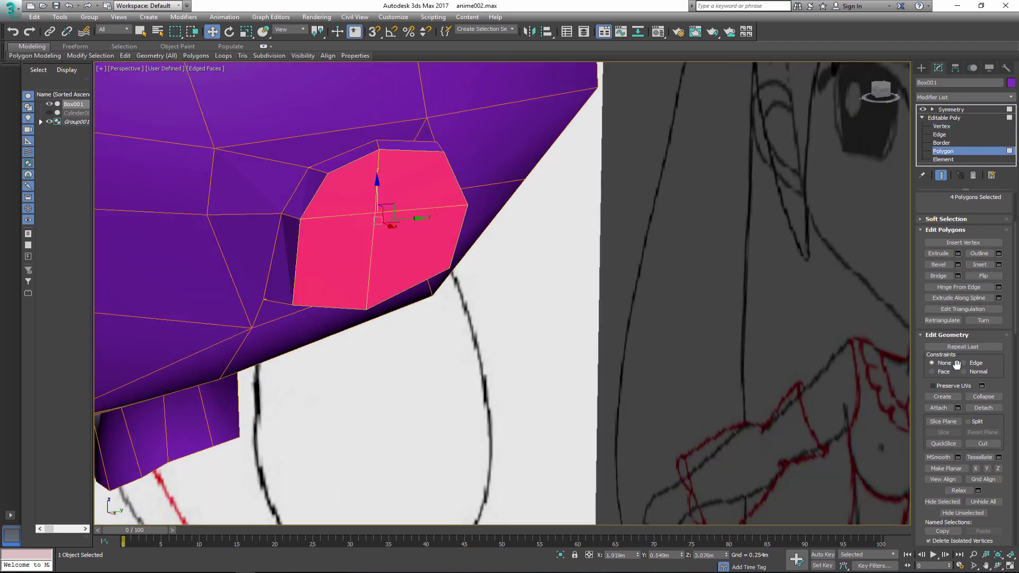
{"action": "left_click", "coordinate": [958, 253]}
{"action": "right_click", "coordinate": [510, 313]}
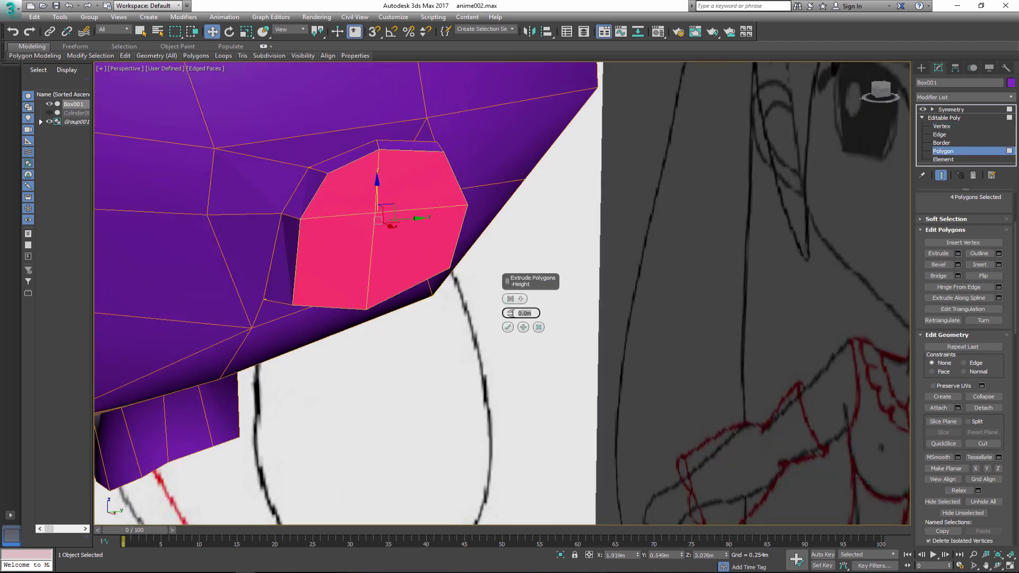
{"action": "left_click", "coordinate": [508, 326]}
{"action": "key", "text": "r"}
{"action": "left_click_drag", "start_coordinate": [375, 220], "coordinate": [375, 233]}
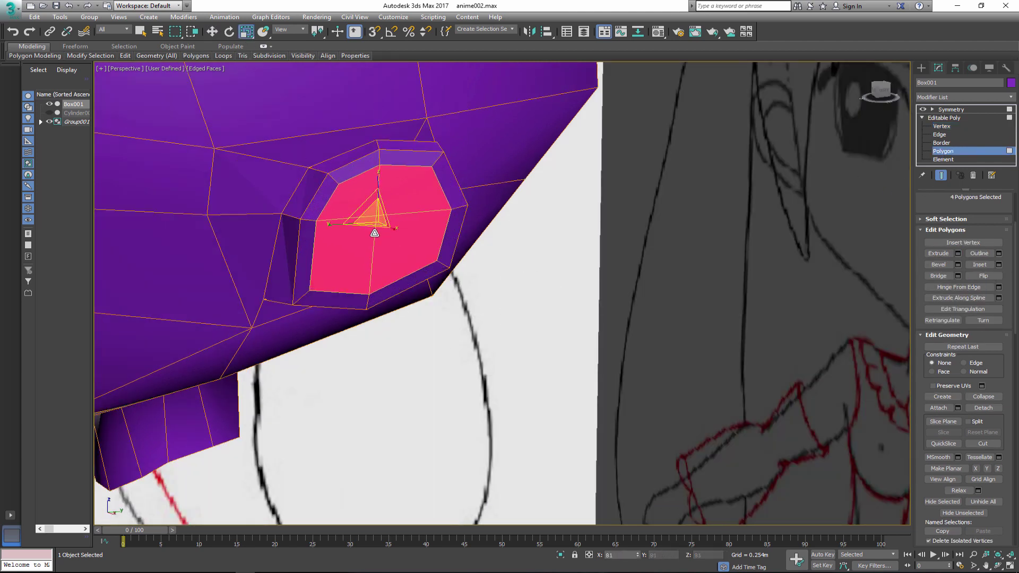
Extrude the four inner ear polygons inward by about -0.026 m to hollow the ear.
{"action": "middle_click_drag", "start_coordinate": [374, 233], "coordinate": [388, 265], "text": "alt"}
{"action": "left_click", "coordinate": [958, 253]}
{"action": "left_click_drag", "start_coordinate": [509, 313], "coordinate": [511, 322]}
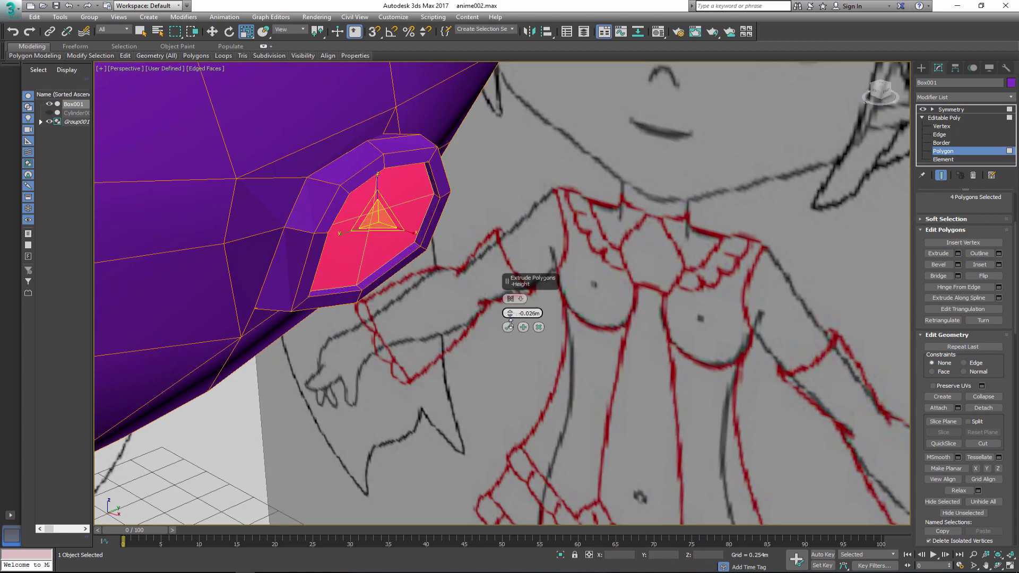
{"action": "left_click", "coordinate": [508, 327]}
{"action": "scroll", "coordinate": [374, 231], "scroll_direction": "up", "scroll_amount": 4}
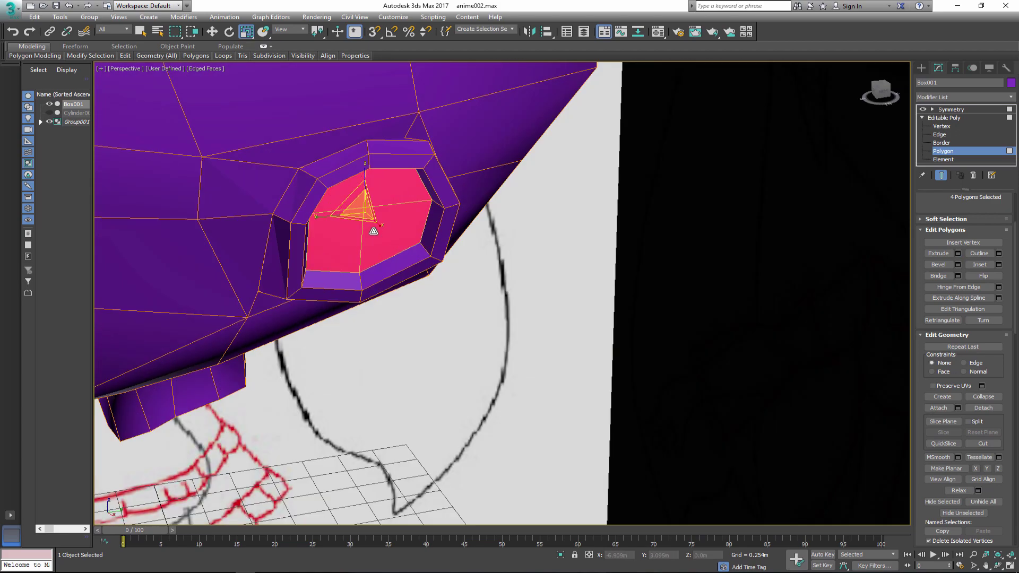
Select all polygons of the head, assign them to one smoothing group and leave polygon editing.
{"action": "scroll", "coordinate": [373, 232], "scroll_direction": "down", "scroll_amount": 5}
{"action": "scroll", "coordinate": [825, 185], "scroll_direction": "down", "scroll_amount": 3}
{"action": "key", "text": "ctrl+a"}
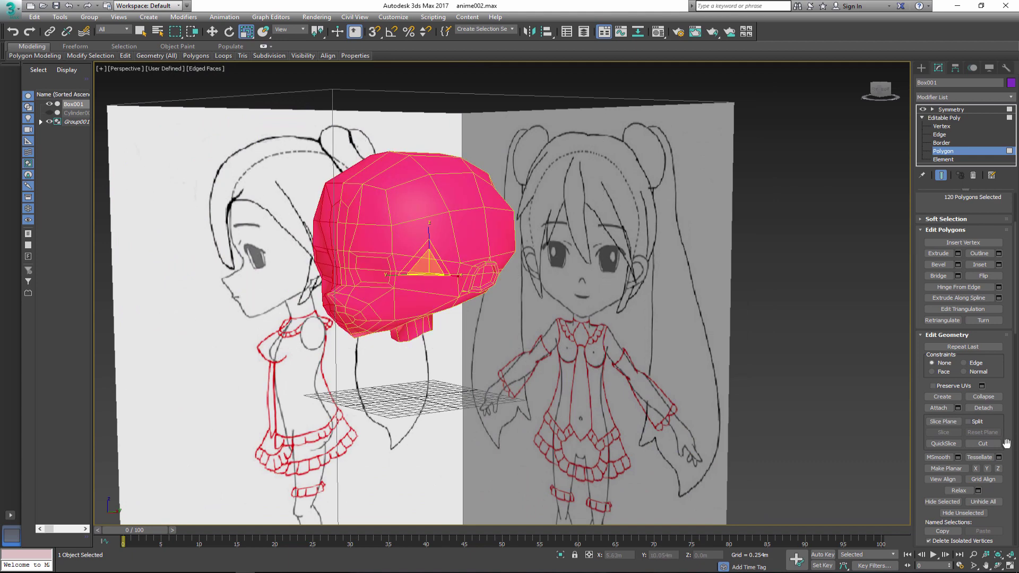
{"action": "scroll", "coordinate": [981, 374], "scroll_direction": "down", "scroll_amount": 5}
{"action": "left_click", "coordinate": [943, 151]}
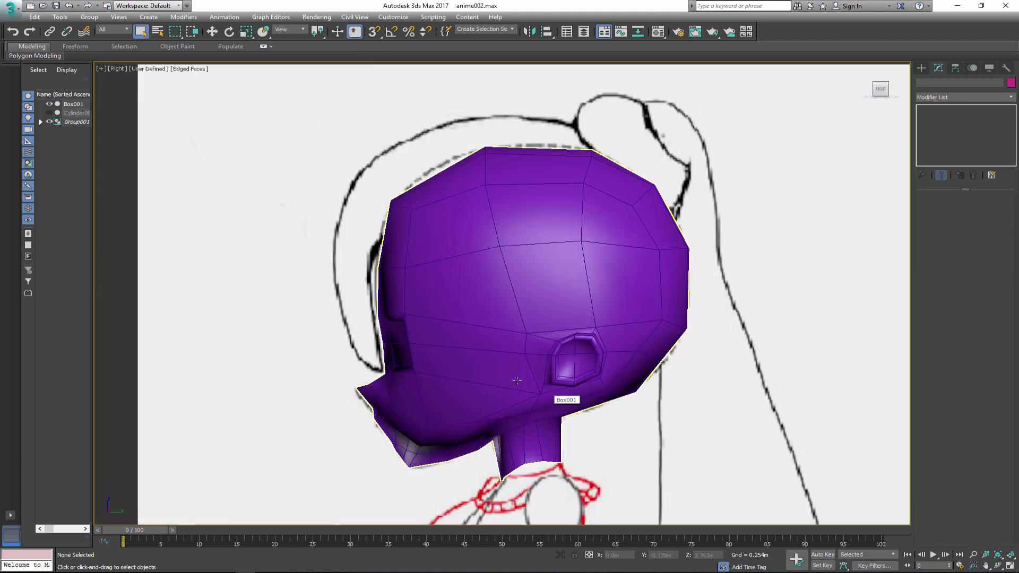
Select the vertices around the eye socket and move them to match the face profile in the side view.
{"action": "key", "text": "1"}
{"action": "key", "text": "alt+x"}
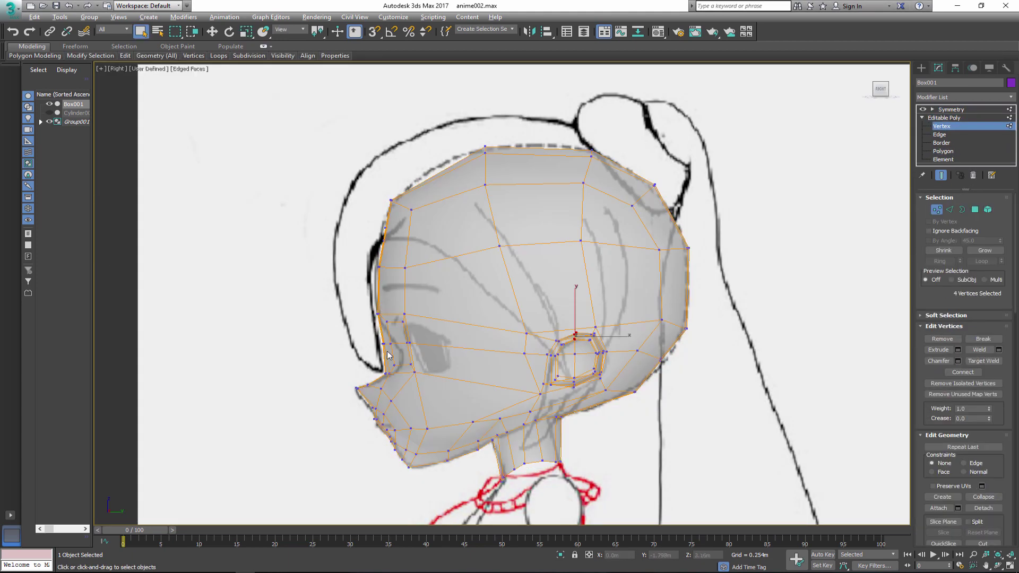
{"action": "scroll", "coordinate": [387, 319], "scroll_direction": "up", "scroll_amount": 4}
{"action": "key", "text": "w"}
{"action": "left_click_drag", "start_coordinate": [446, 335], "coordinate": [470, 335]}
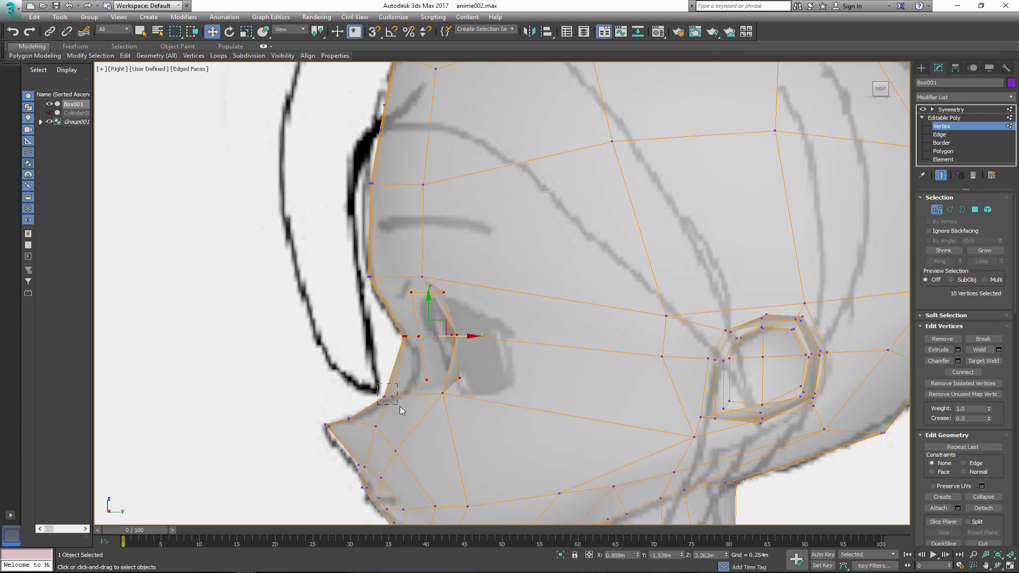
{"action": "scroll", "coordinate": [419, 384], "scroll_direction": "up", "scroll_amount": 2}
Adjust the vertices at the nose bridge and below the eye to follow the side drawing.
{"action": "left_click", "coordinate": [439, 247]}
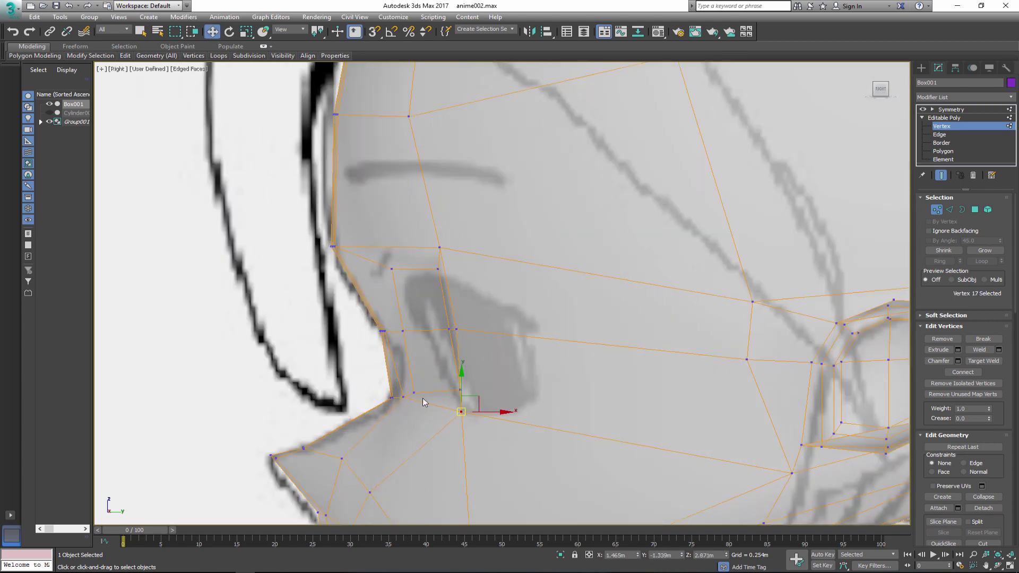
{"action": "scroll", "coordinate": [379, 338], "scroll_direction": "up", "scroll_amount": 3}
{"action": "scroll", "coordinate": [404, 340], "scroll_direction": "down", "scroll_amount": 5}
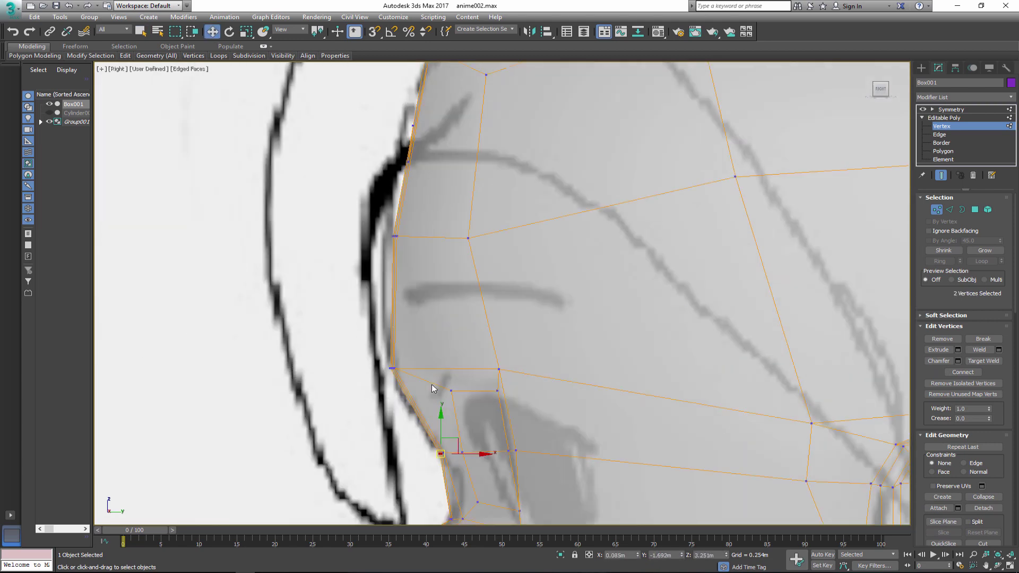
{"action": "scroll", "coordinate": [432, 386], "scroll_direction": "up", "scroll_amount": 4}
{"action": "scroll", "coordinate": [416, 236], "scroll_direction": "down", "scroll_amount": 3}
{"action": "left_click", "coordinate": [448, 332], "text": "ctrl"}
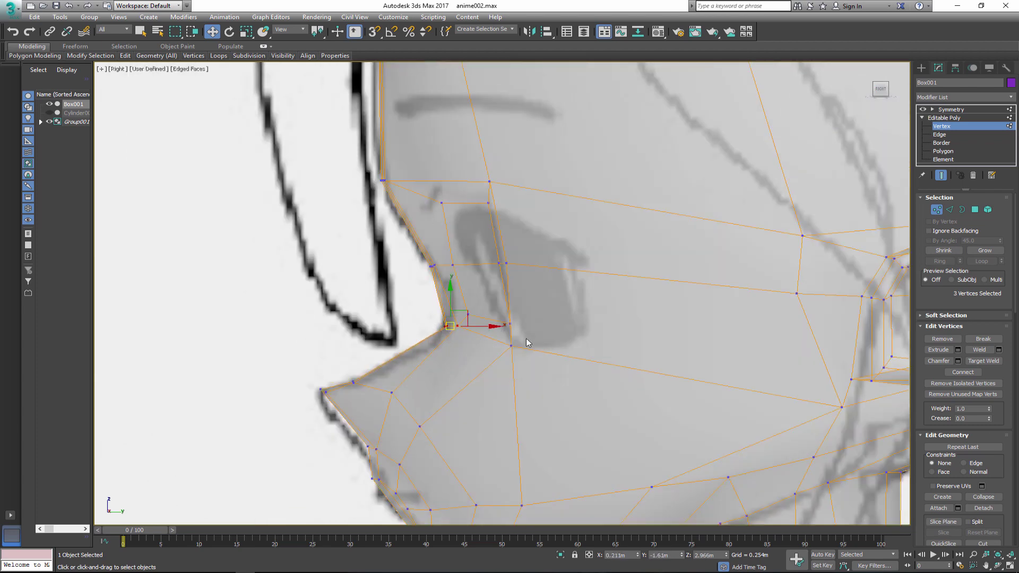
{"action": "left_click", "coordinate": [511, 345]}
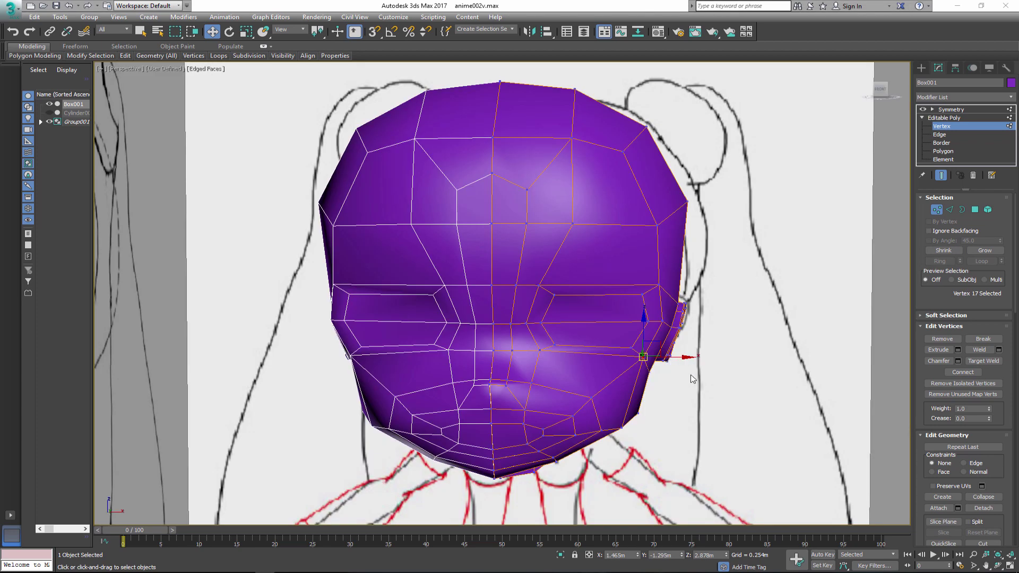
Leave vertex editing of the head and unhide the character's body.
{"action": "scroll", "coordinate": [691, 379], "scroll_direction": "down", "scroll_amount": 6}
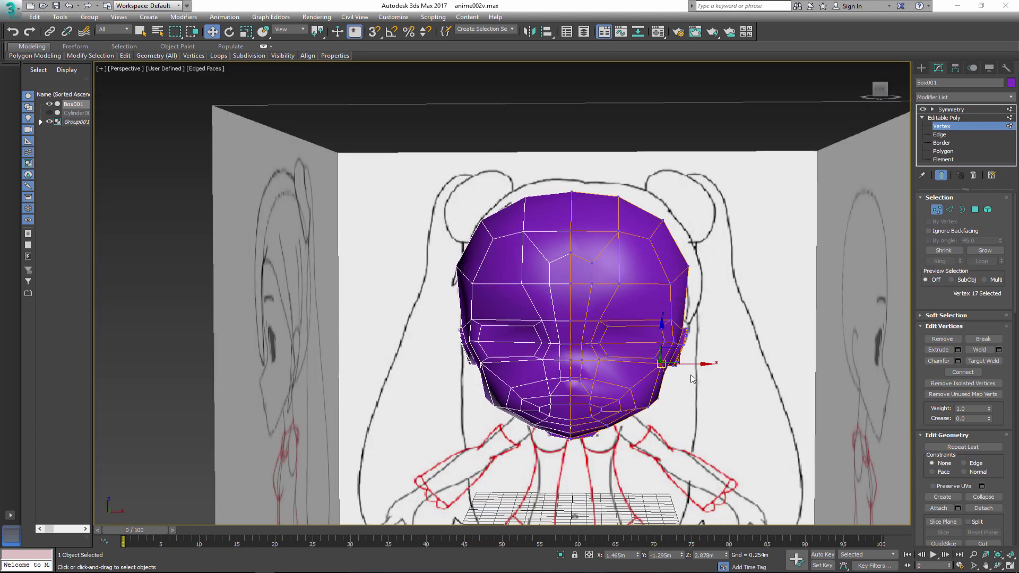
{"action": "left_click", "coordinate": [514, 288]}
{"action": "right_click", "coordinate": [513, 288]}
{"action": "left_click", "coordinate": [550, 247]}
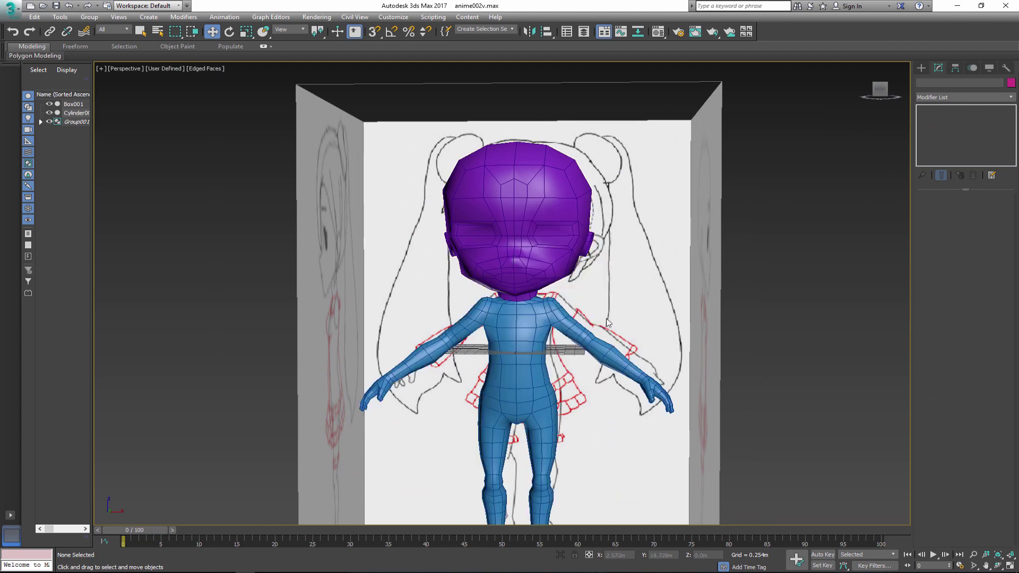
Delete the head's own neck polygons and remove the Symmetry modifier from the head.
{"action": "middle_click_drag", "start_coordinate": [550, 247], "coordinate": [473, 312], "text": "alt"}
{"action": "scroll", "coordinate": [478, 297], "scroll_direction": "up", "scroll_amount": 6}
{"action": "left_click", "coordinate": [509, 286]}
{"action": "key", "text": "alt+x"}
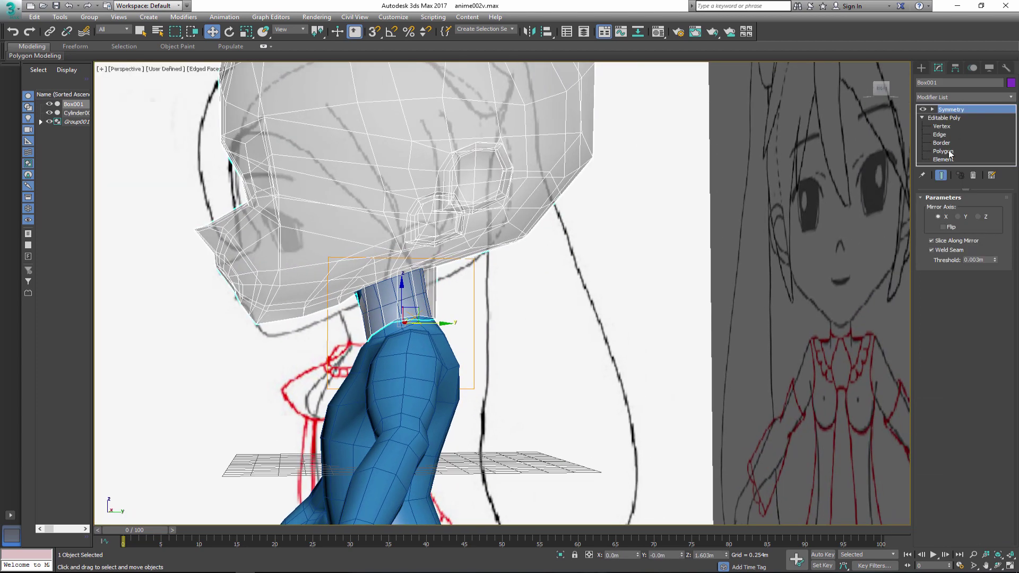
{"action": "left_click", "coordinate": [943, 151]}
{"action": "left_click", "coordinate": [942, 175]}
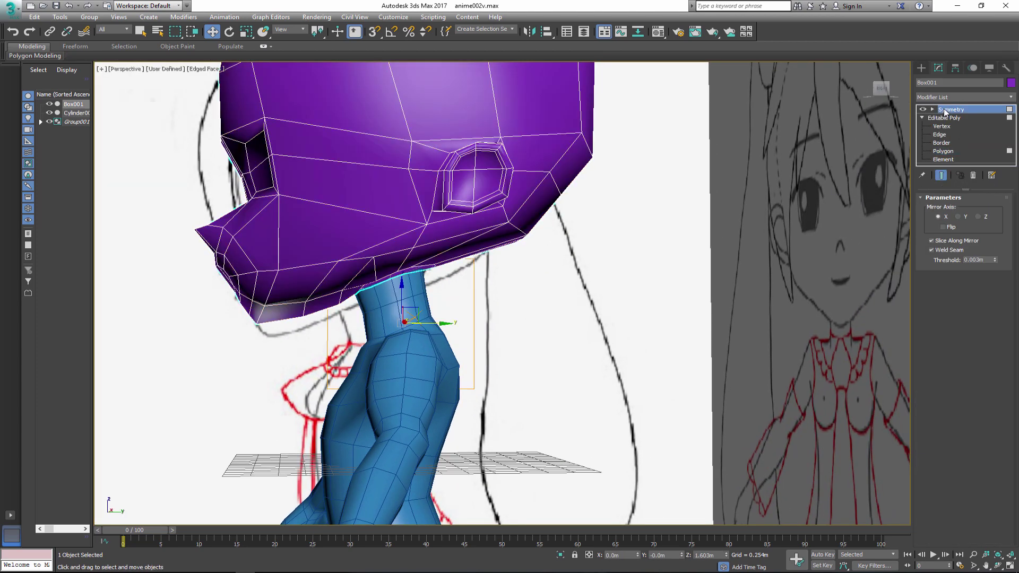
{"action": "left_click", "coordinate": [973, 175]}
Select the body and attach the head to it at the Editable Poly level.
{"action": "middle_click_drag", "start_coordinate": [561, 386], "coordinate": [689, 371], "text": "alt"}
{"action": "left_click", "coordinate": [329, 392]}
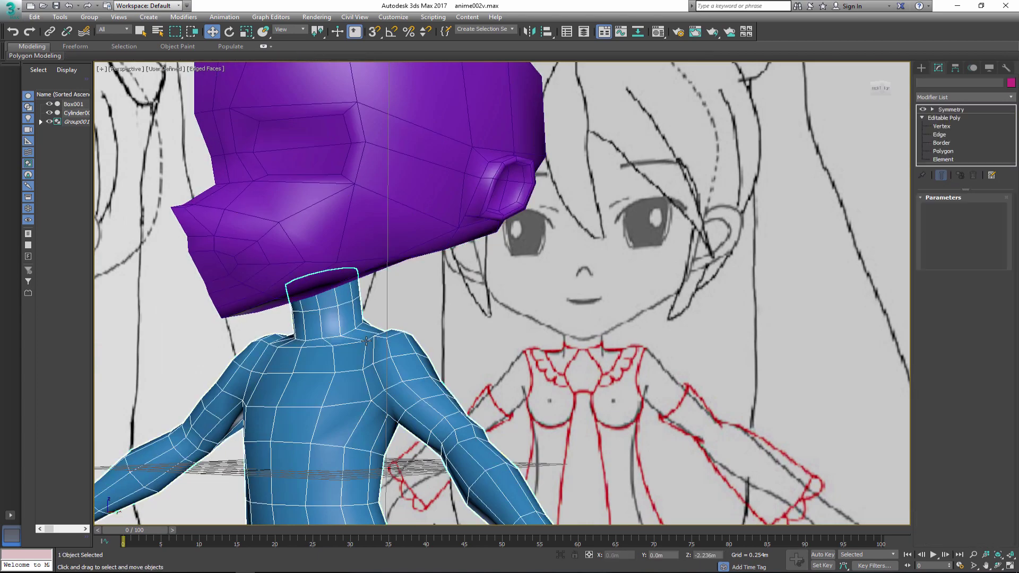
{"action": "left_click", "coordinate": [943, 117]}
{"action": "left_click", "coordinate": [938, 398]}
{"action": "left_click", "coordinate": [376, 250]}
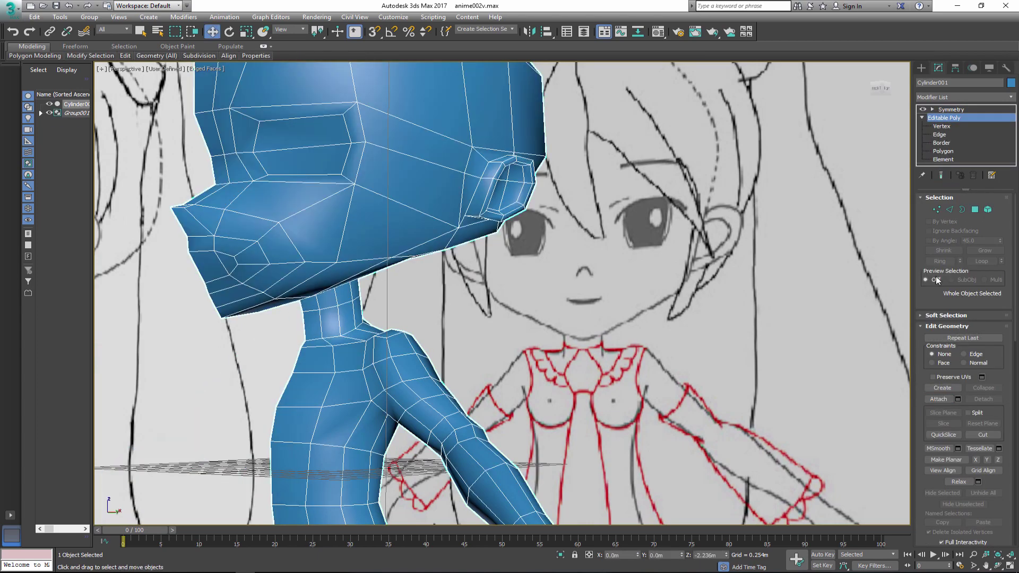
Join the body's neck to the underside of the head by target-welding their vertices all around the opening.
{"action": "left_click", "coordinate": [936, 209]}
{"action": "scroll", "coordinate": [438, 303], "scroll_direction": "down", "scroll_amount": 3}
{"action": "middle_click_drag", "start_coordinate": [437, 303], "coordinate": [403, 308], "text": "alt"}
{"action": "left_click", "coordinate": [983, 361]}
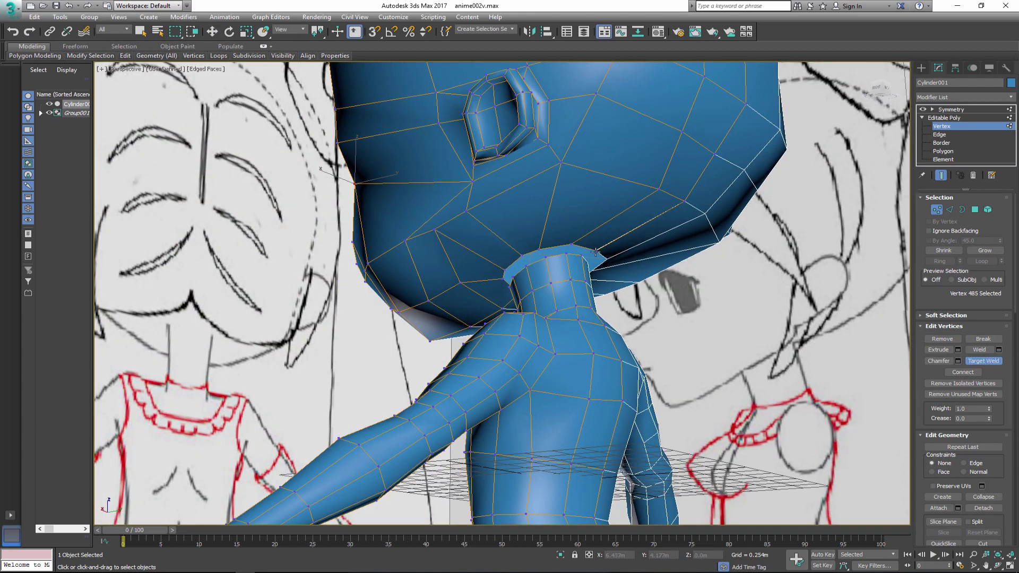
{"action": "left_click", "coordinate": [524, 267]}
{"action": "middle_click_drag", "start_coordinate": [524, 267], "coordinate": [418, 320], "text": "alt"}
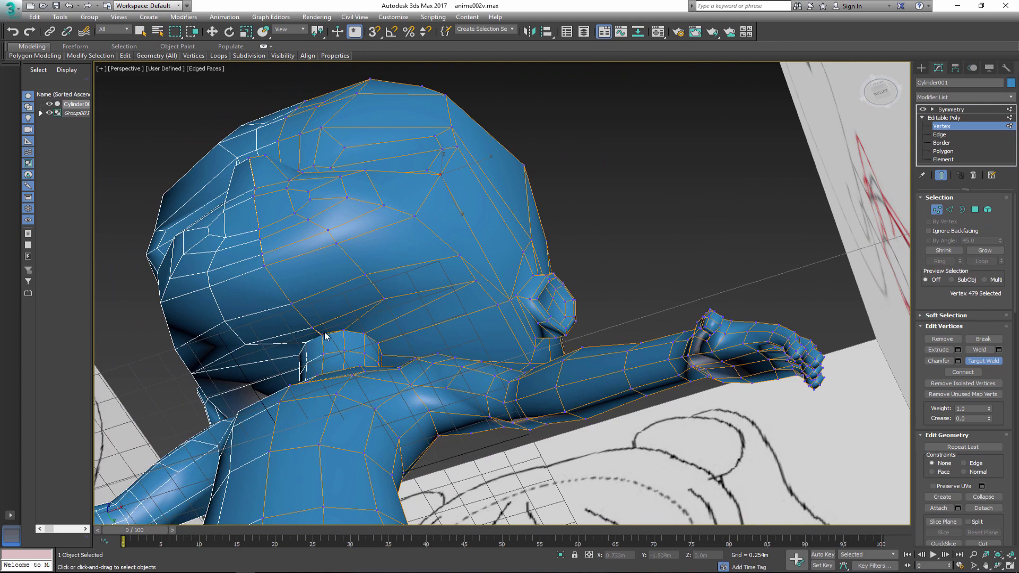
{"action": "scroll", "coordinate": [325, 335], "scroll_direction": "up", "scroll_amount": 3}
{"action": "key", "text": "alt+x"}
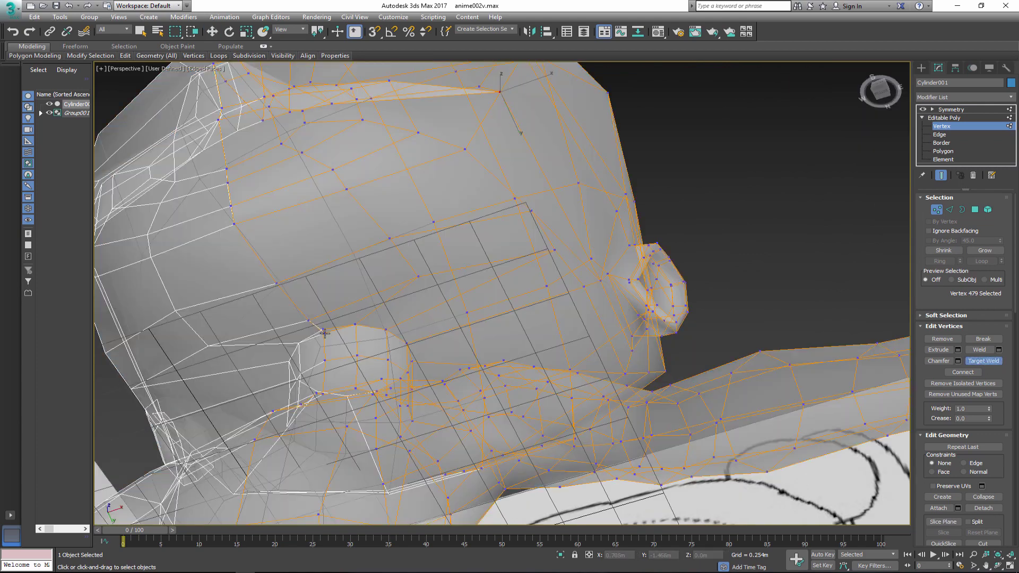
{"action": "left_click", "coordinate": [983, 361]}
{"action": "key", "text": "alt+x"}
{"action": "key", "text": "ctrl+alt+z"}
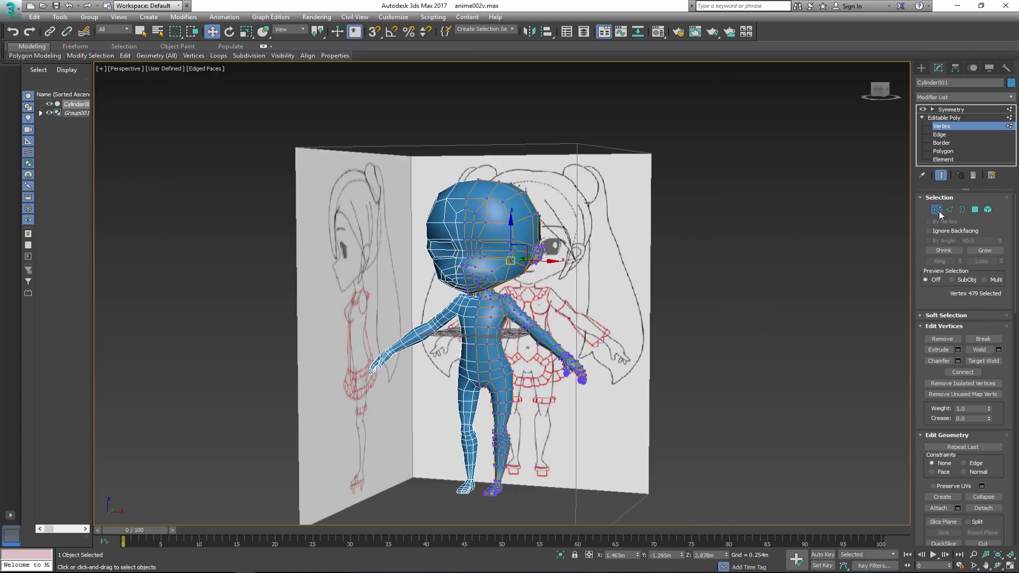
Clear the polygon selection, exit polygon editing and deselect the joined character.
{"action": "left_click", "coordinate": [975, 153]}
{"action": "key", "text": "ctrl+d"}
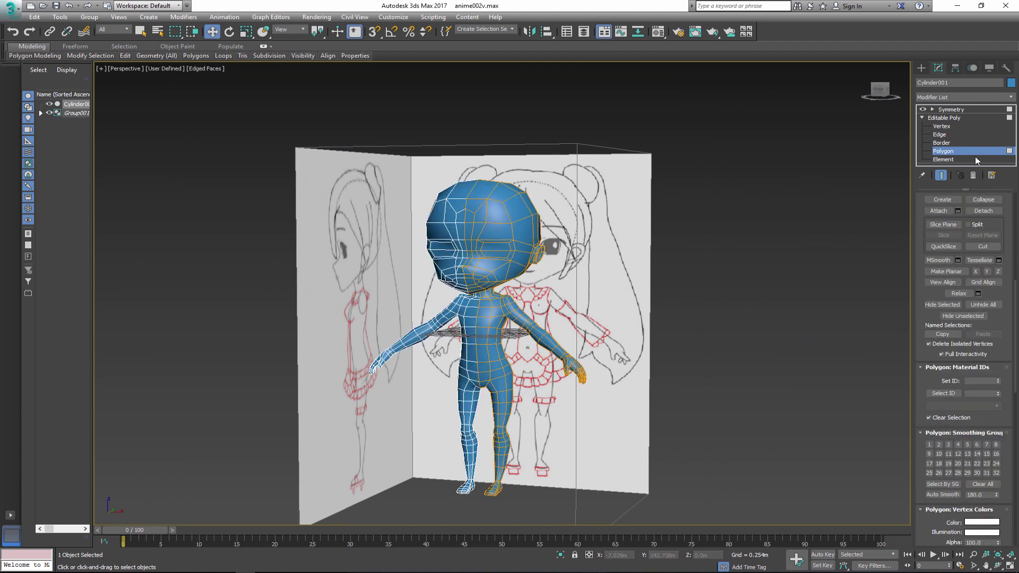
{"action": "left_click", "coordinate": [962, 152]}
{"action": "left_click", "coordinate": [775, 230]}
{"action": "middle_click_drag", "start_coordinate": [654, 331], "coordinate": [662, 326]}
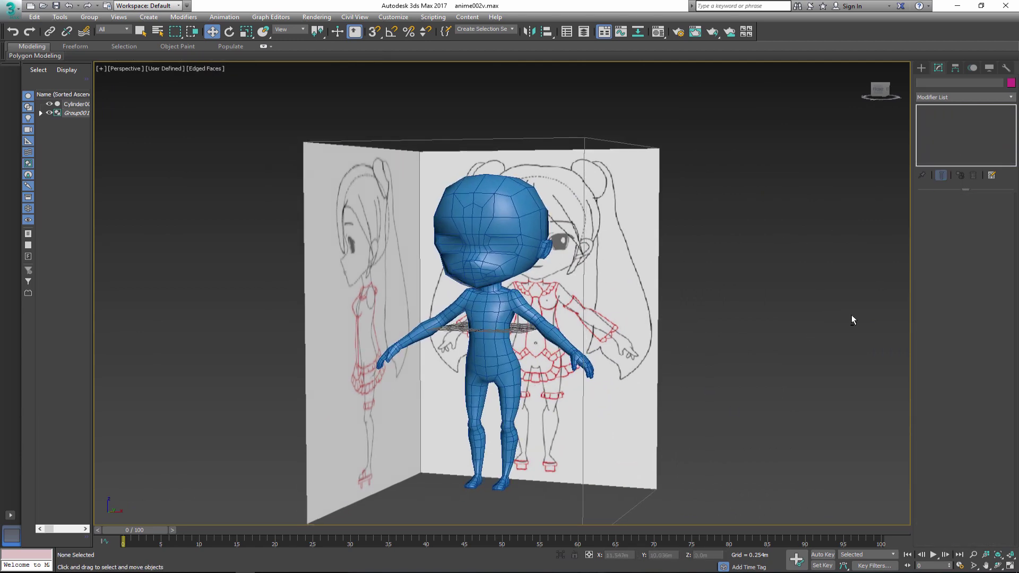